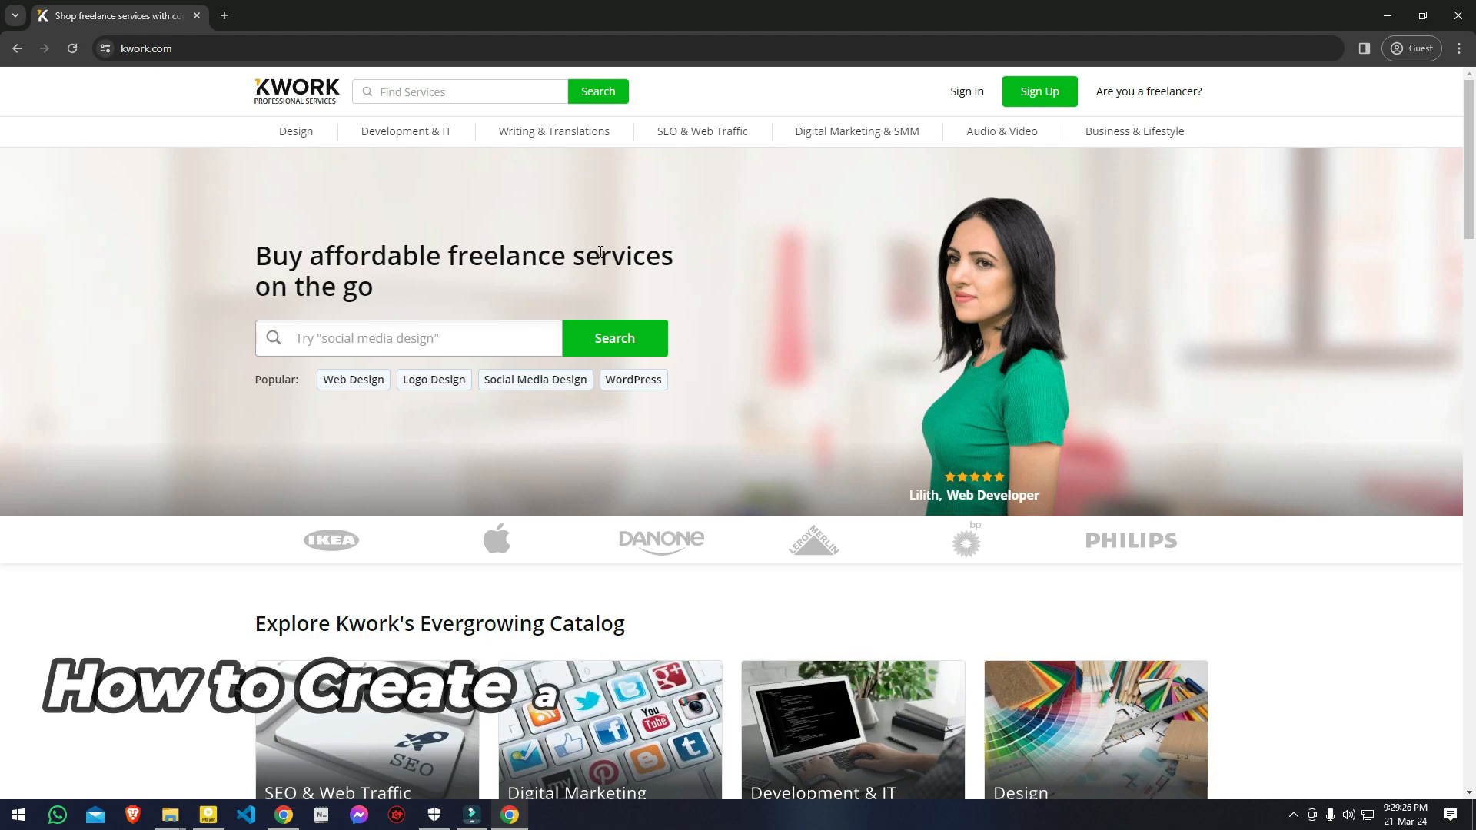
# Step: Look through the Kwork home page down to the footer and open the first freelancer portfolio sample
pyautogui.scroll(-2, 606, 262)
pyautogui.scroll(2, 606, 263)
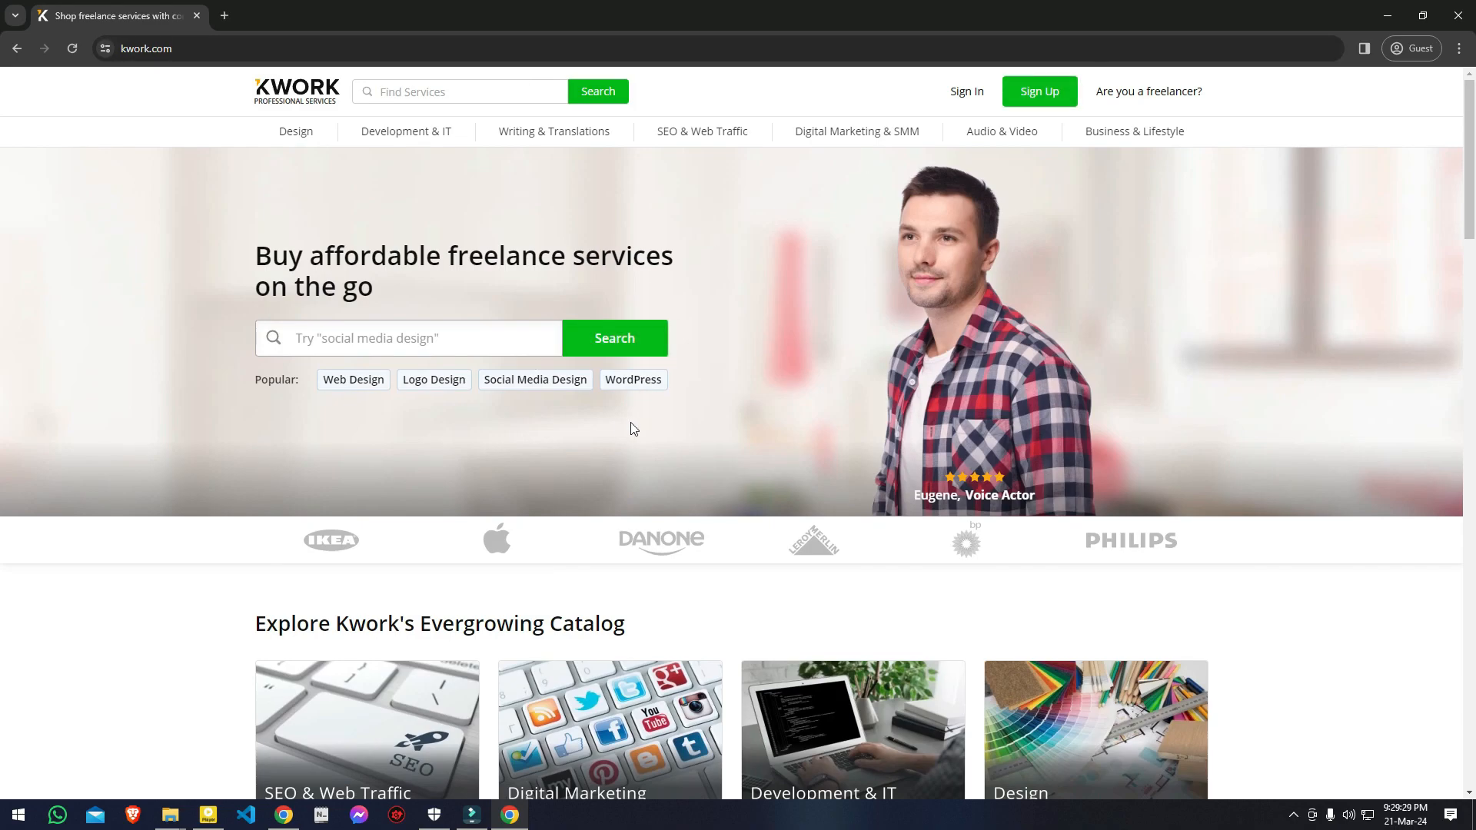
pyautogui.scroll(-2, 651, 479)
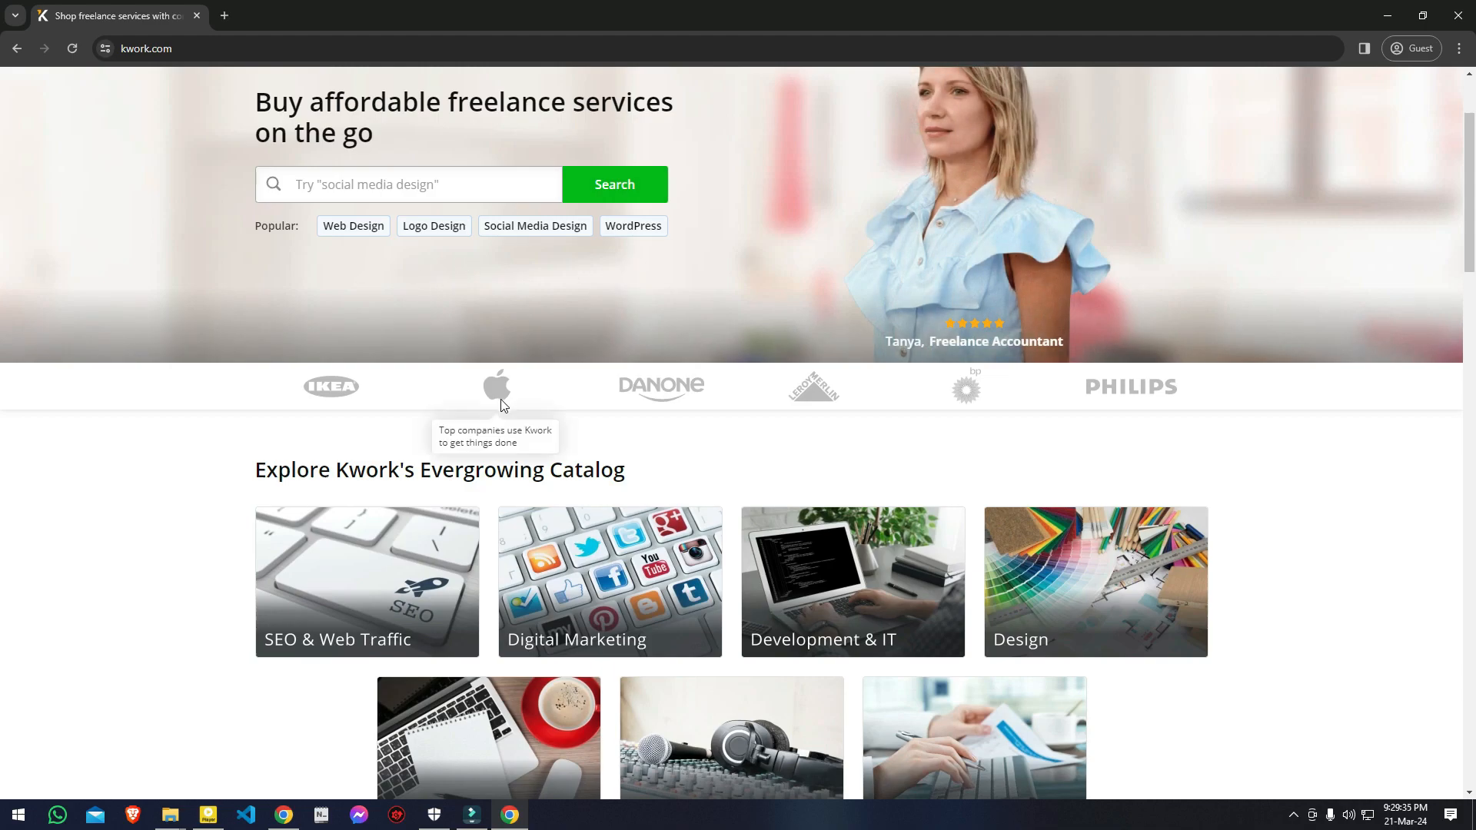
pyautogui.scroll(-4, 496, 423)
pyautogui.scroll(-8, 662, 473)
pyautogui.scroll(-7, 666, 471)
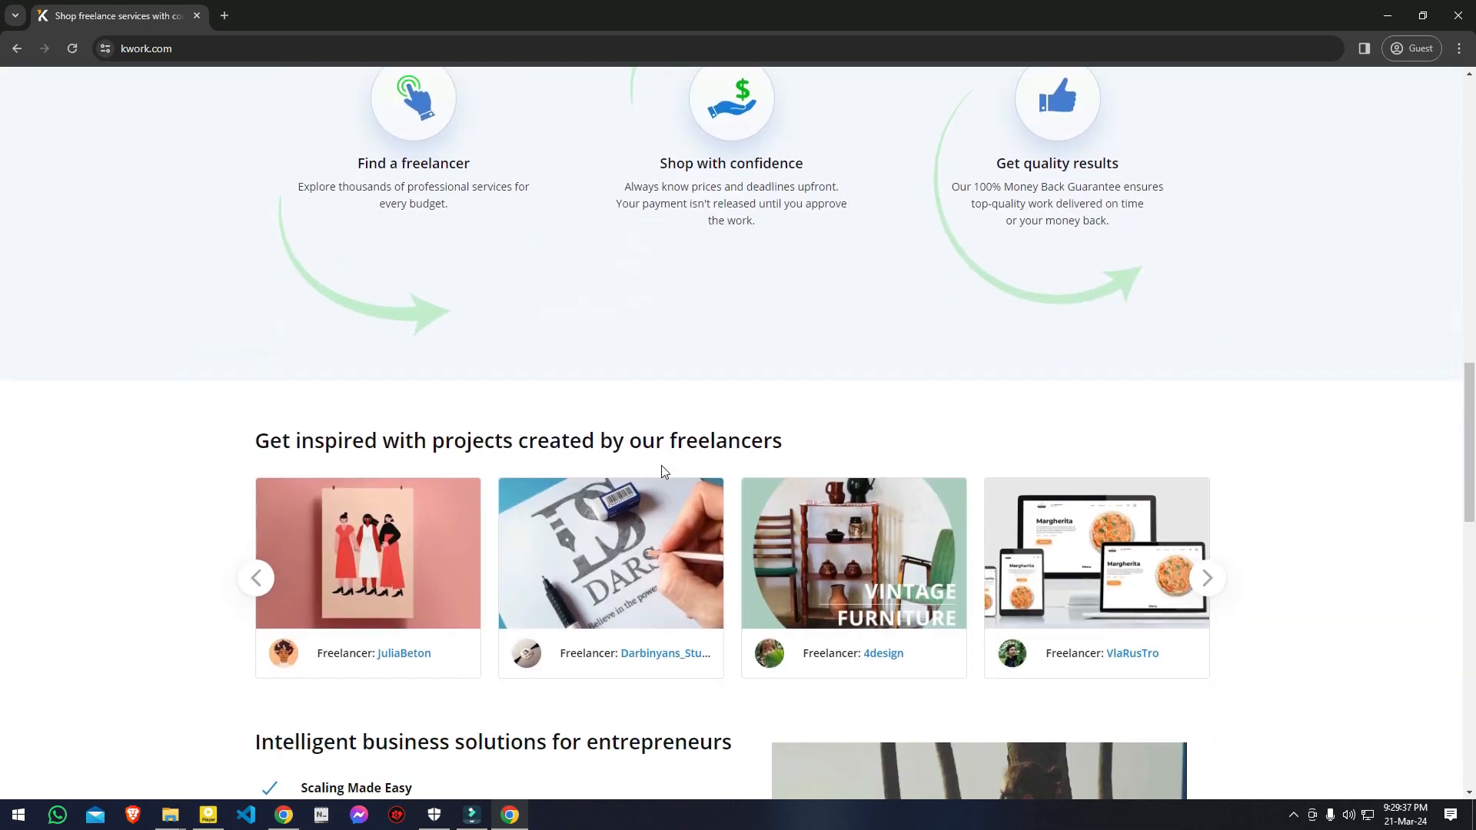
pyautogui.scroll(-4, 665, 470)
pyautogui.scroll(-7, 666, 470)
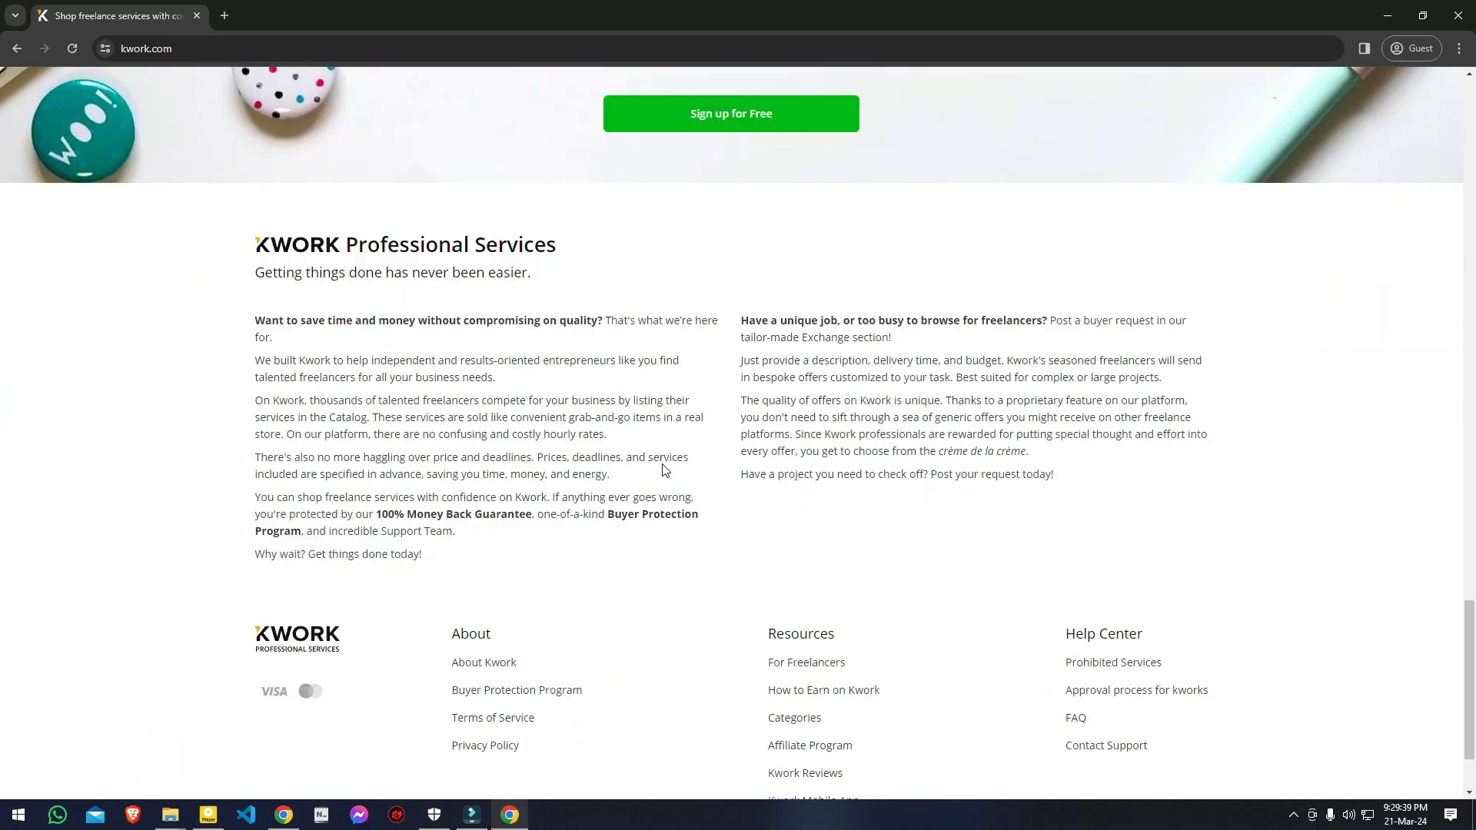
pyautogui.scroll(10, 732, 521)
pyautogui.scroll(4, 732, 521)
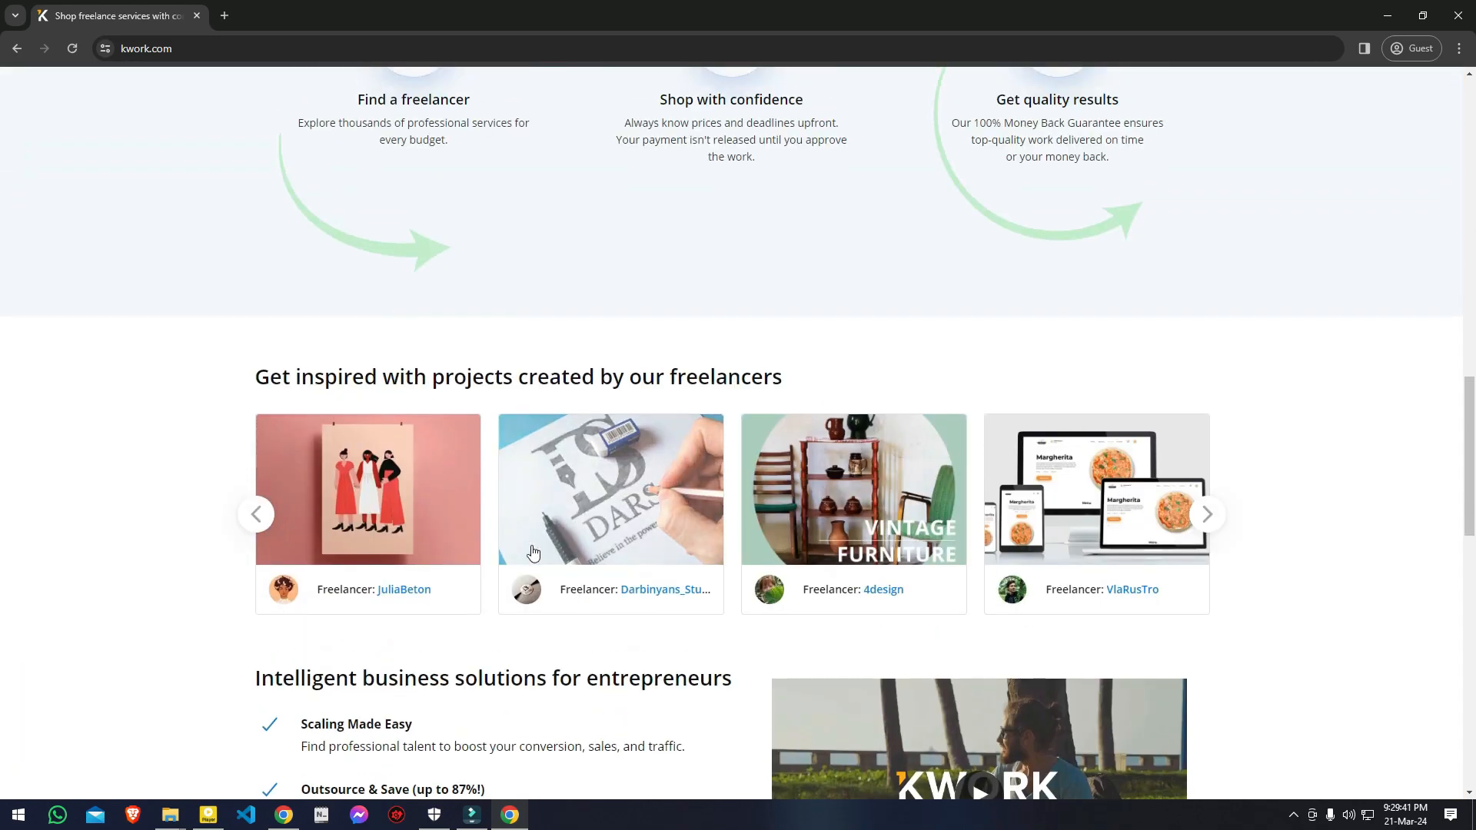
pyautogui.click(413, 549)
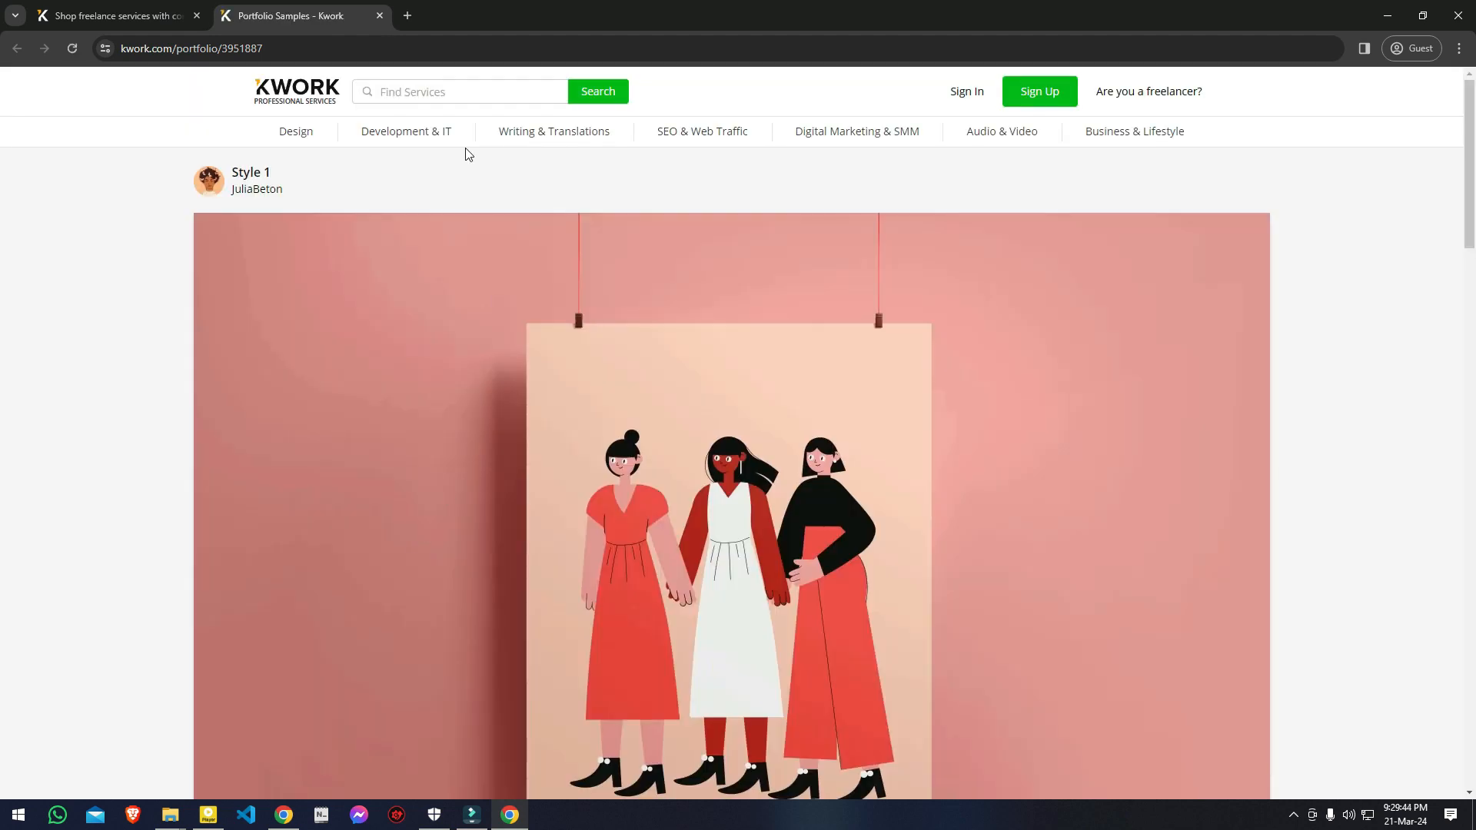
pyautogui.moveTo(476, 136)
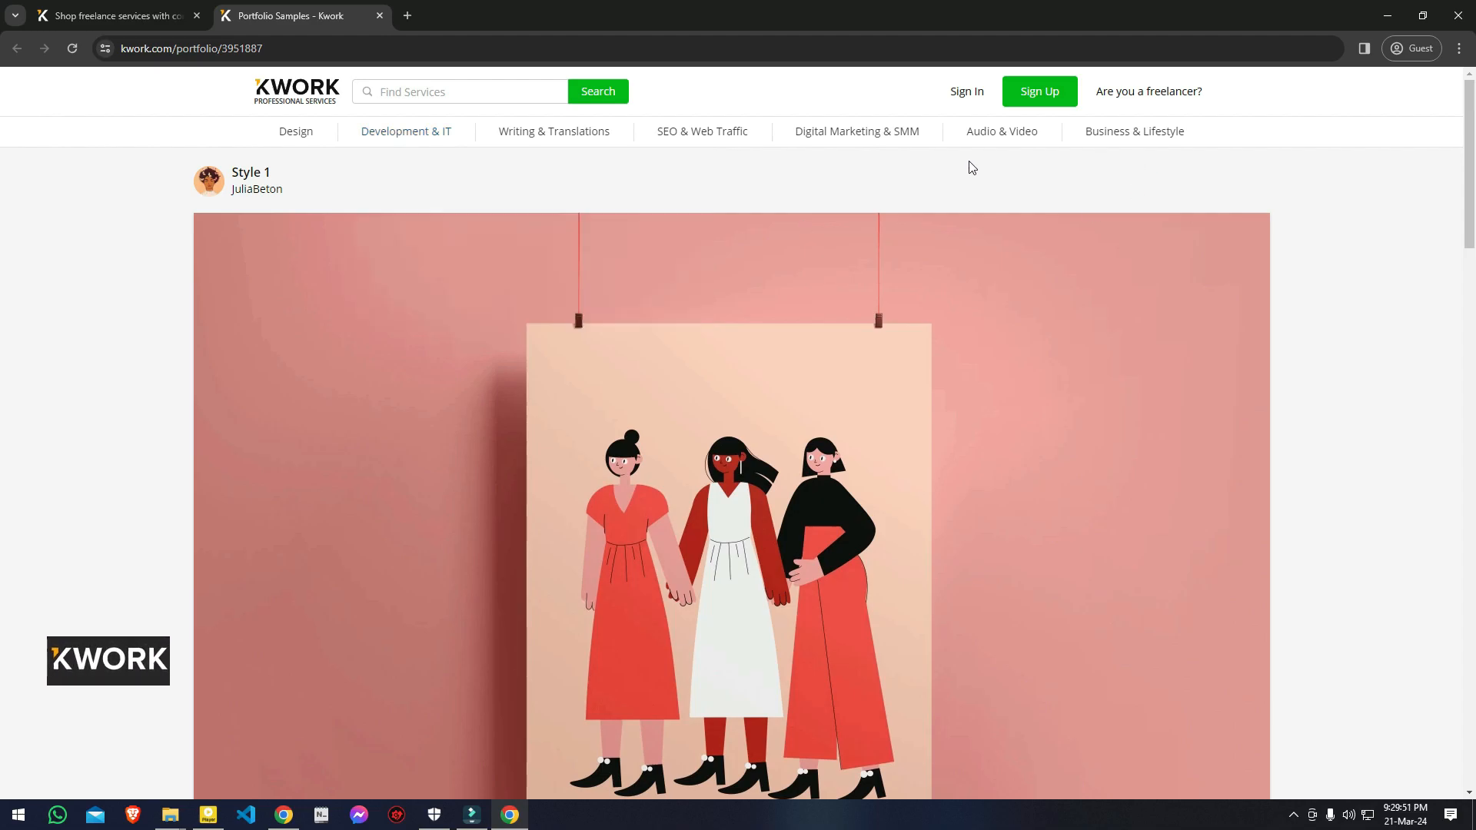
# Step: Open the Web Banners & Icons design category and view the sample images of the professional website banner design service
pyautogui.moveTo(318, 146)
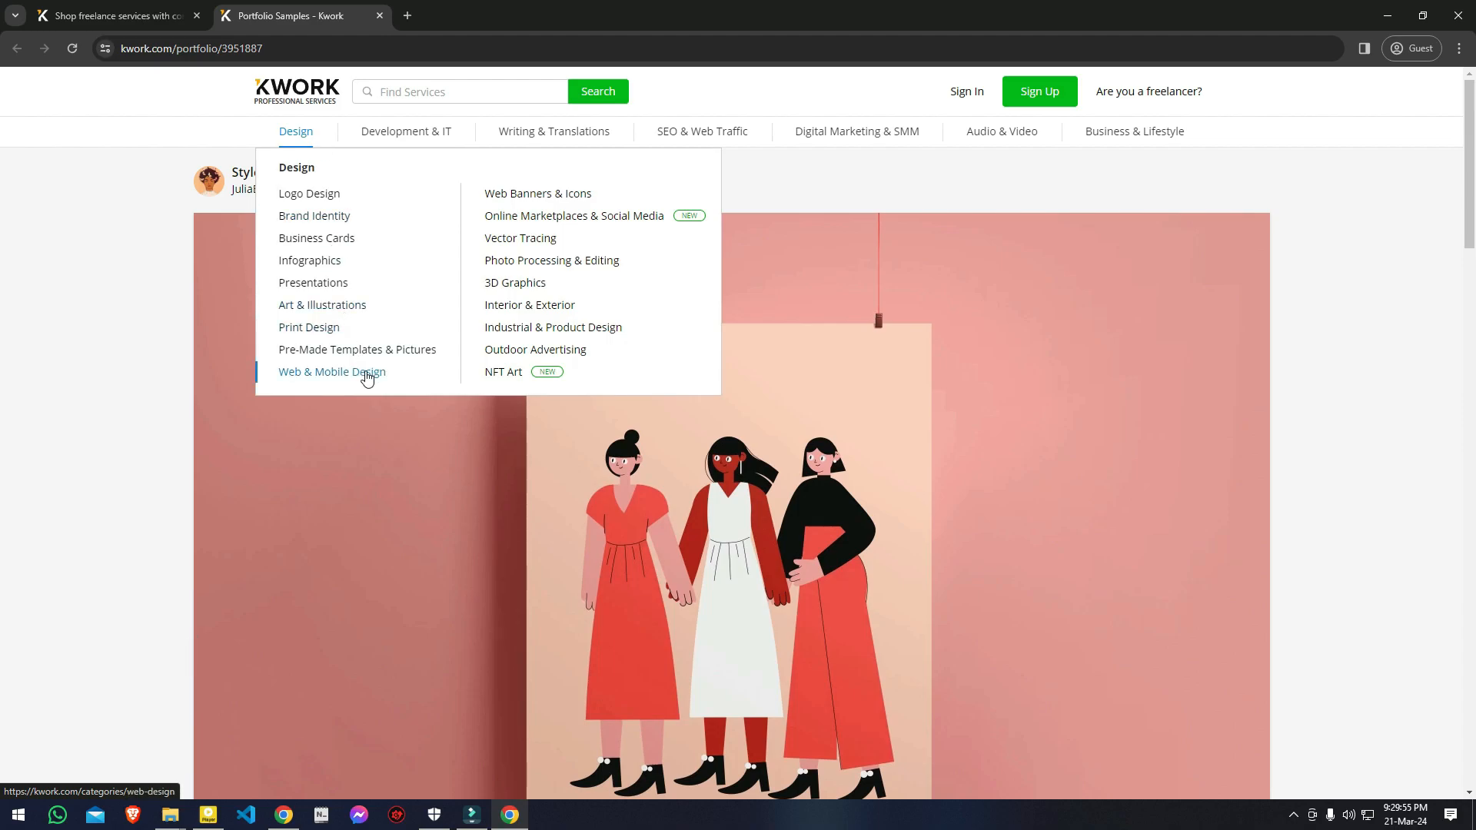
pyautogui.click(534, 193)
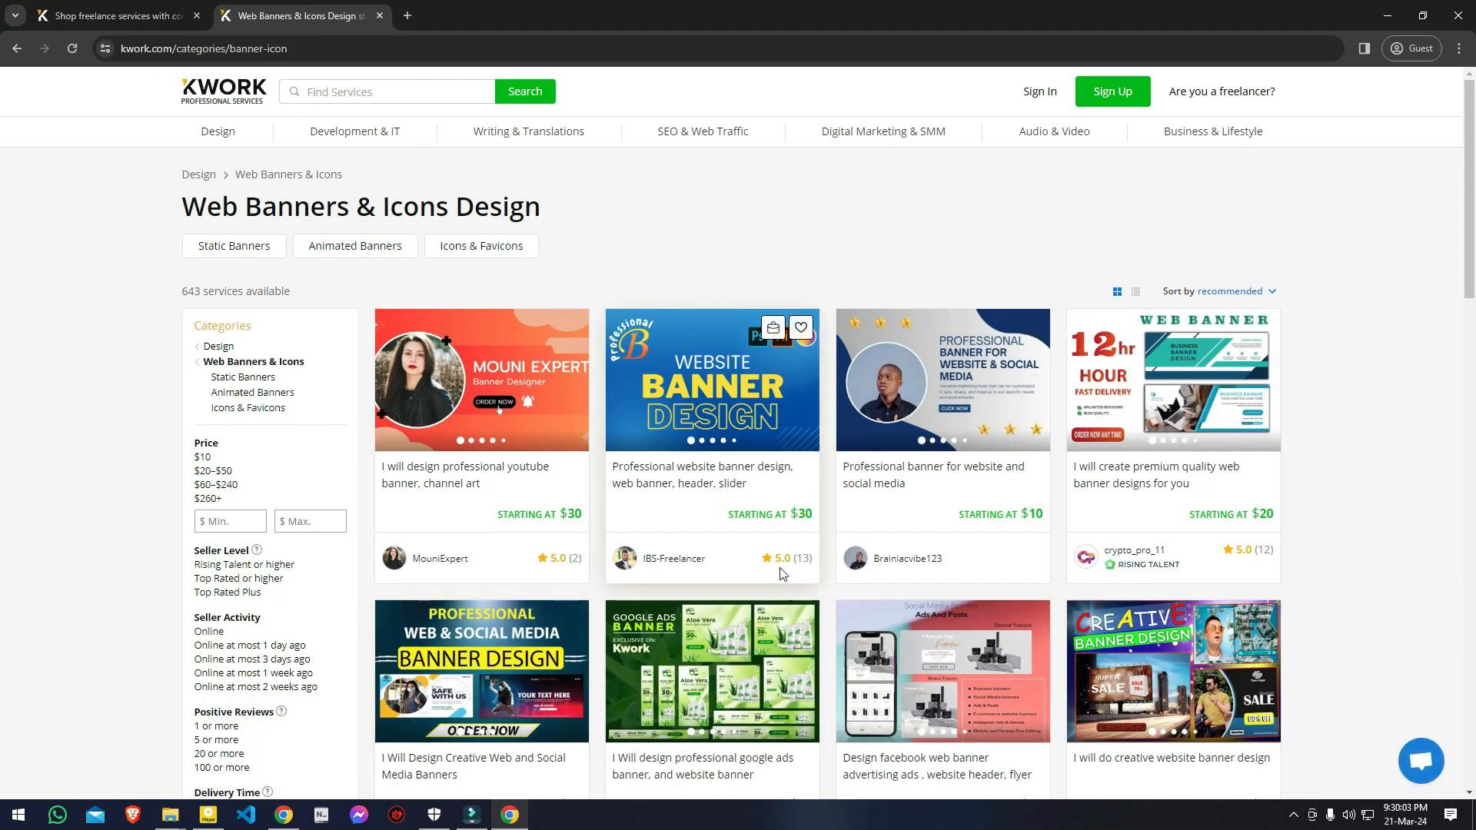
pyautogui.click(751, 490)
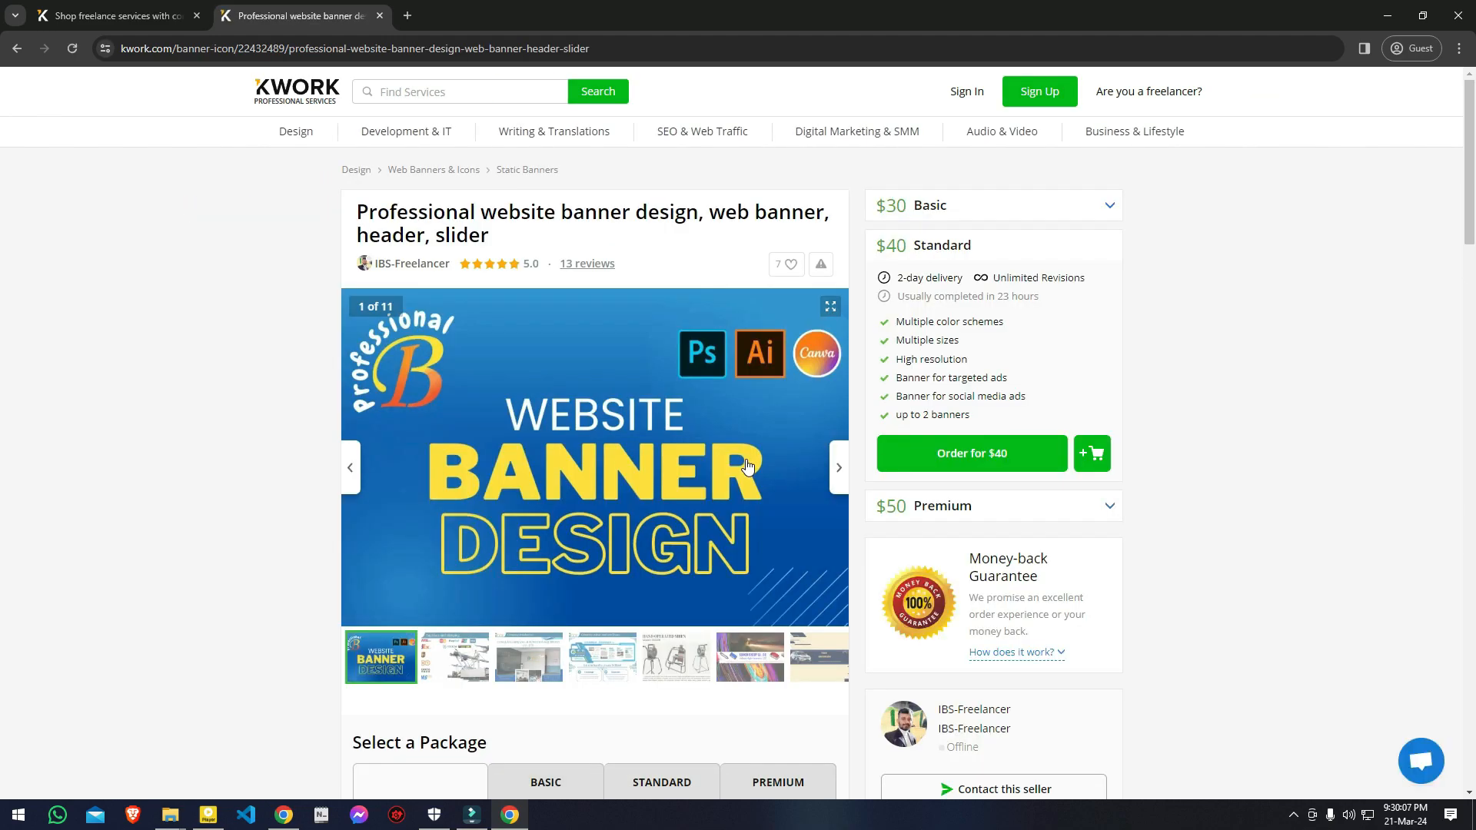
pyautogui.click(839, 483)
pyautogui.click(840, 484)
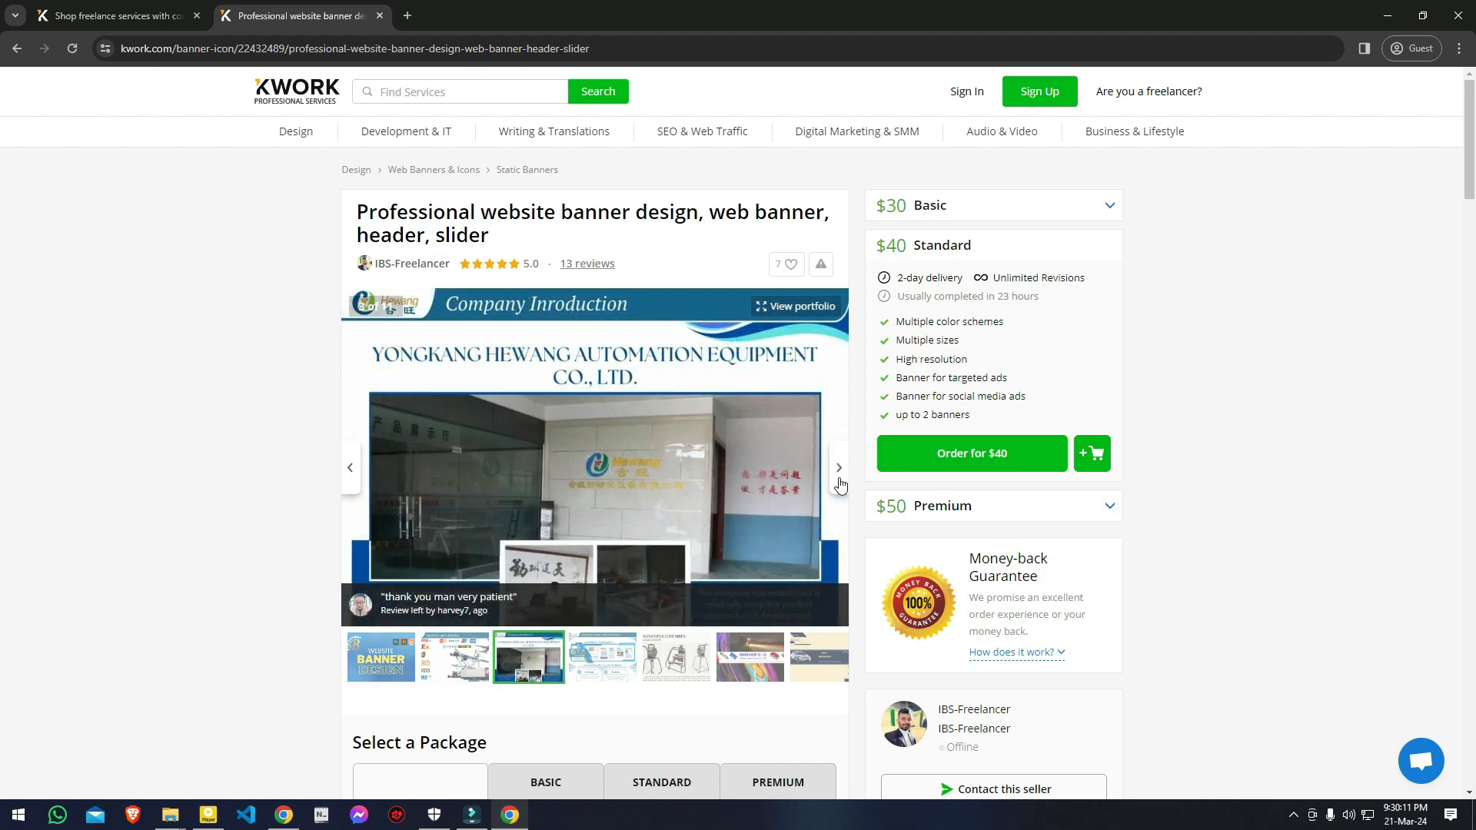
pyautogui.click(844, 479)
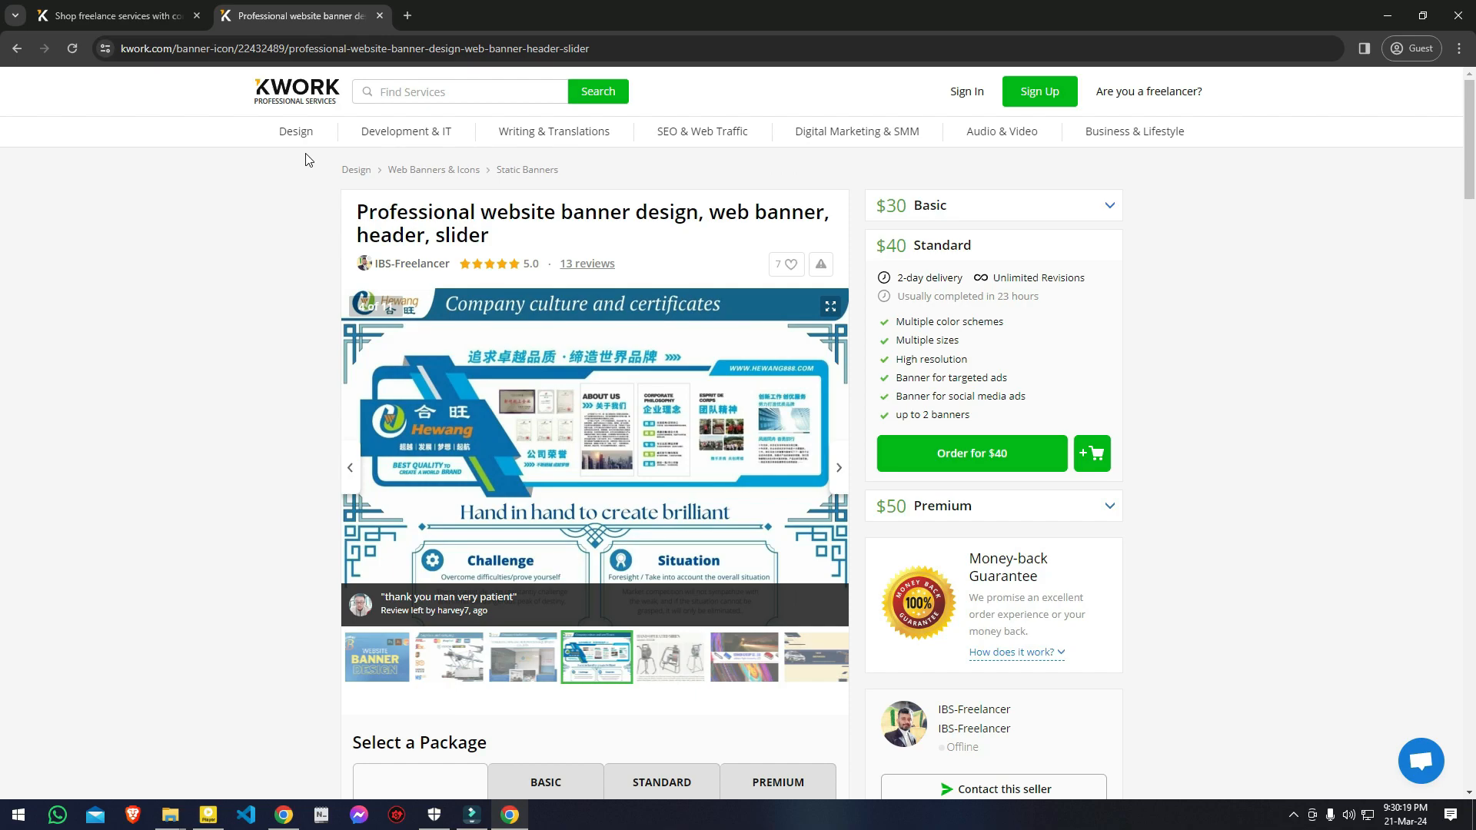
# Step: Return to the Kwork home page, look over its catalog and open the popular WordPress search
pyautogui.click(157, 8)
pyautogui.scroll(6, 246, 515)
pyautogui.scroll(10, 246, 515)
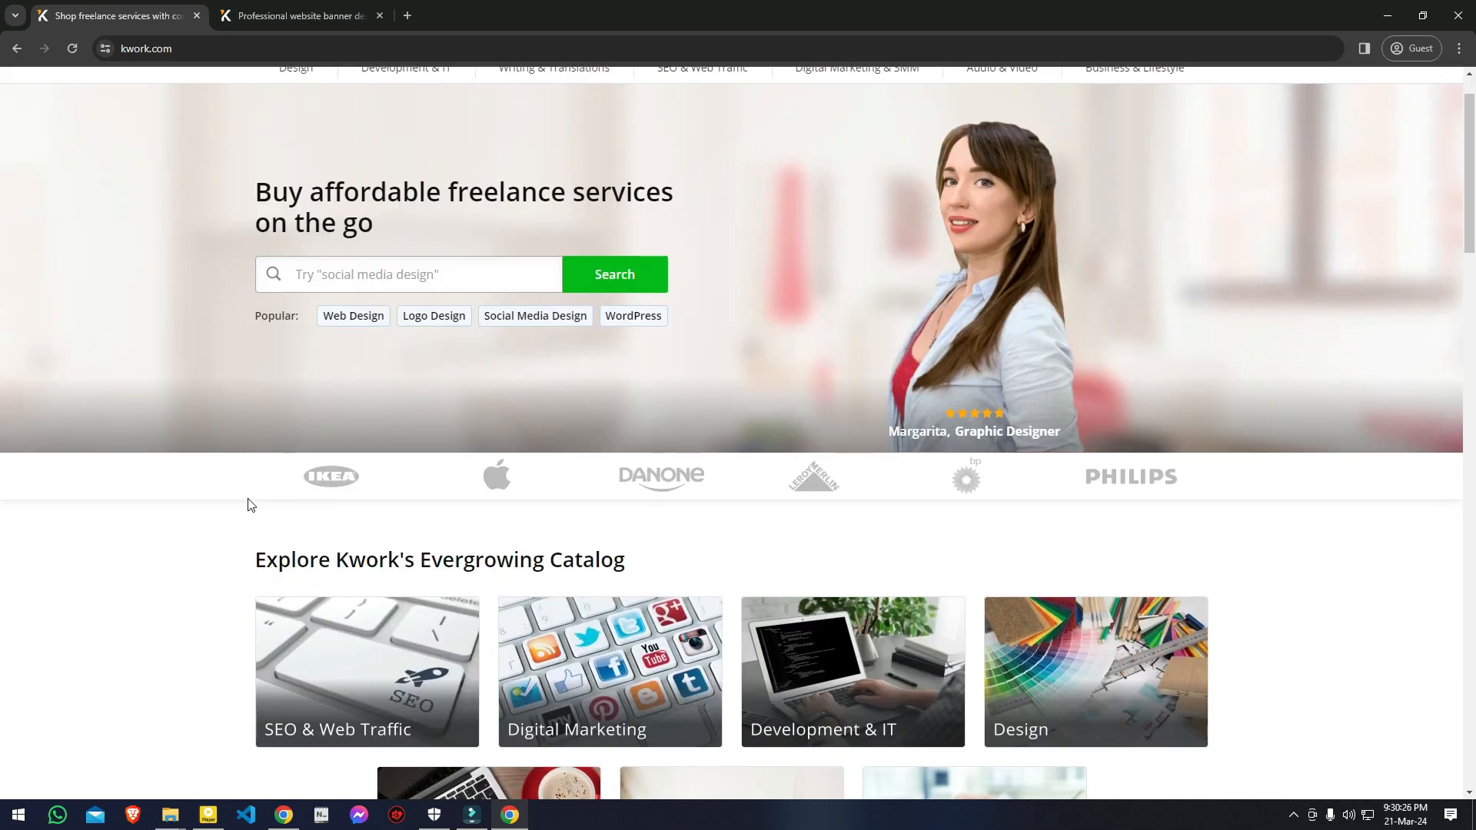
pyautogui.scroll(-3, 248, 504)
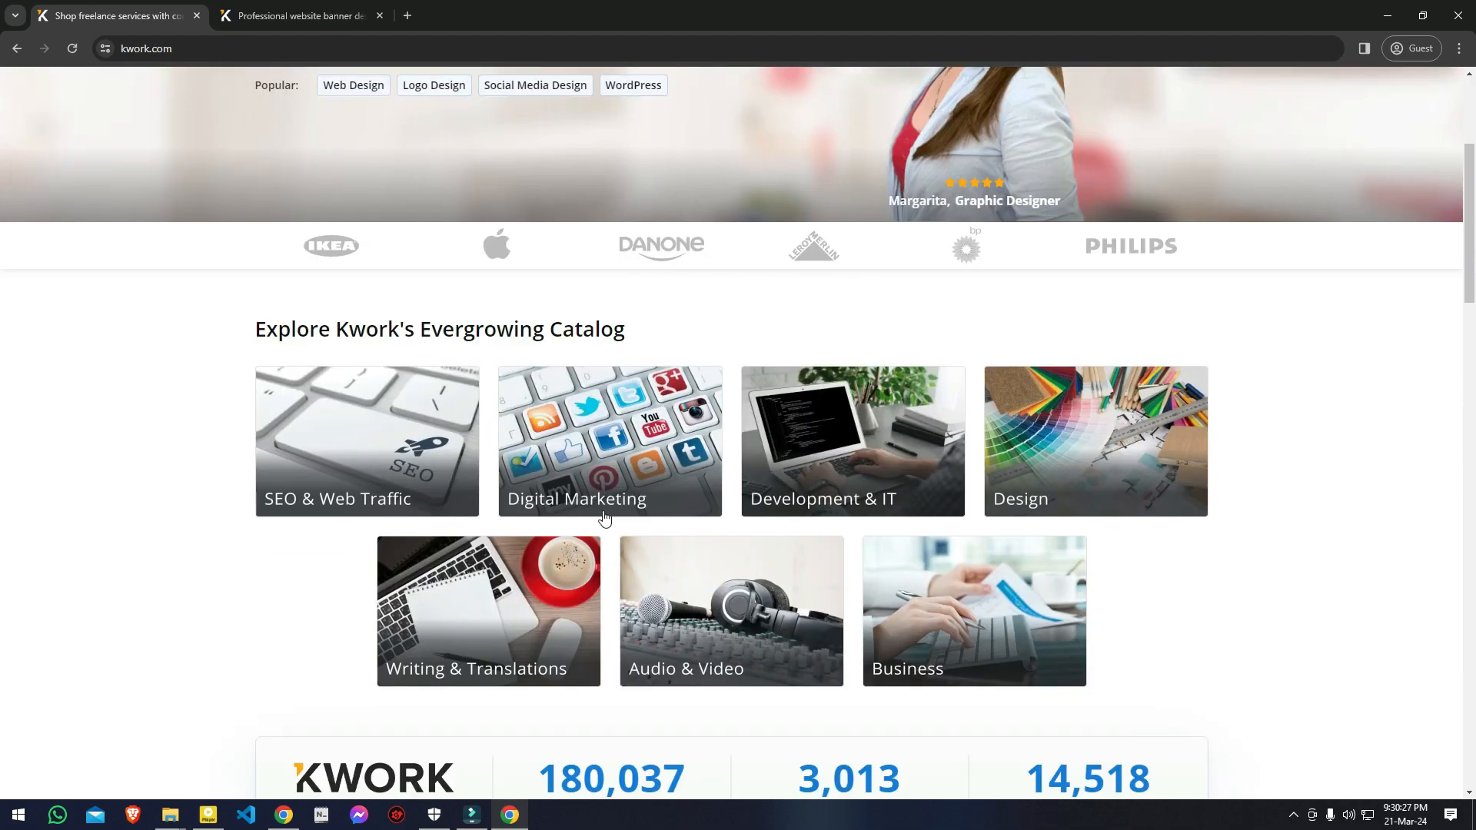
pyautogui.scroll(4, 1077, 661)
pyautogui.click(629, 391)
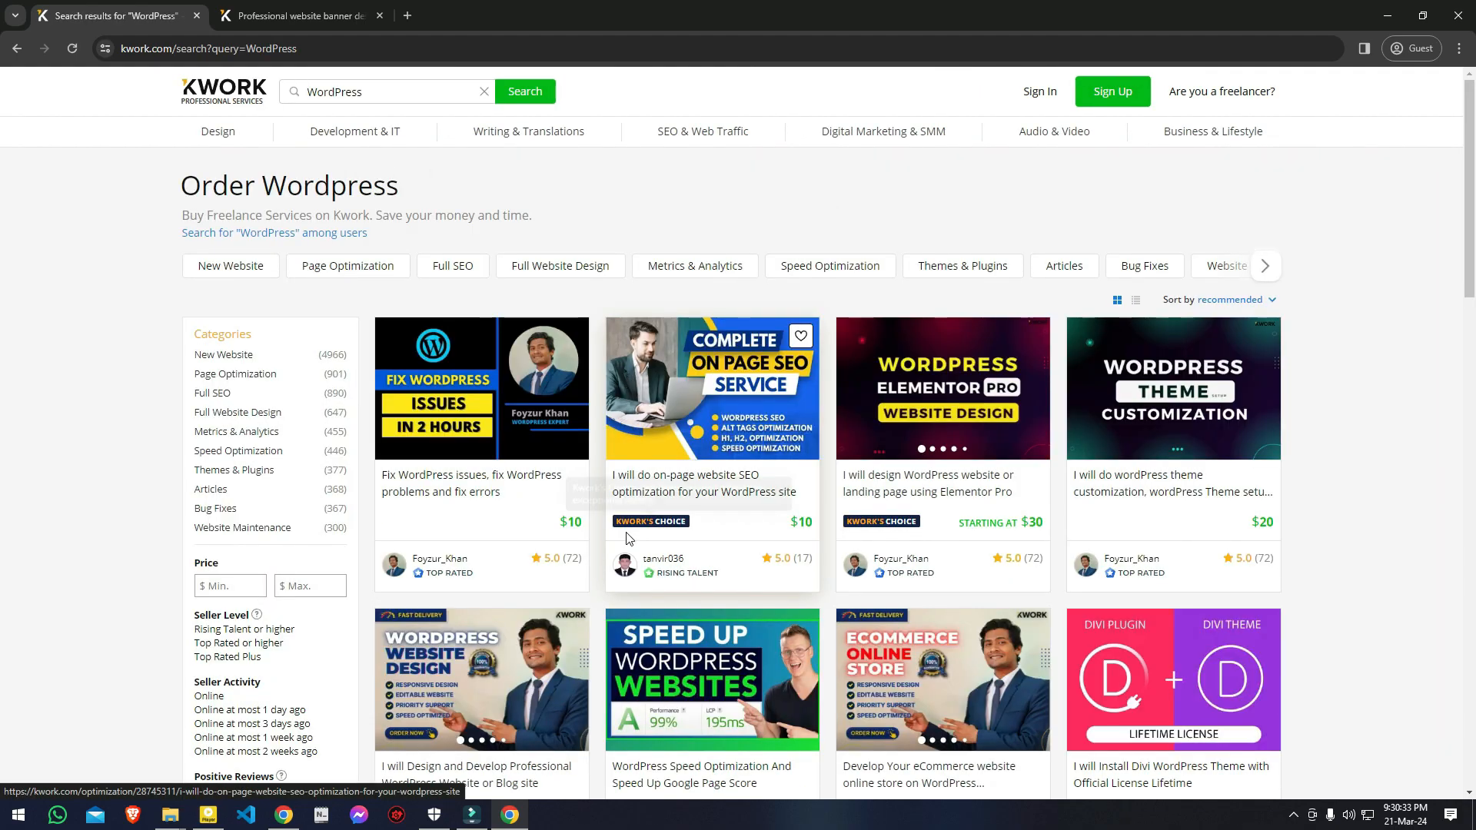
# Step: Open the "Fix WordPress issues, fix WordPress problems and fix errors" service and examine its description, seller statistics and order details
pyautogui.click(485, 496)
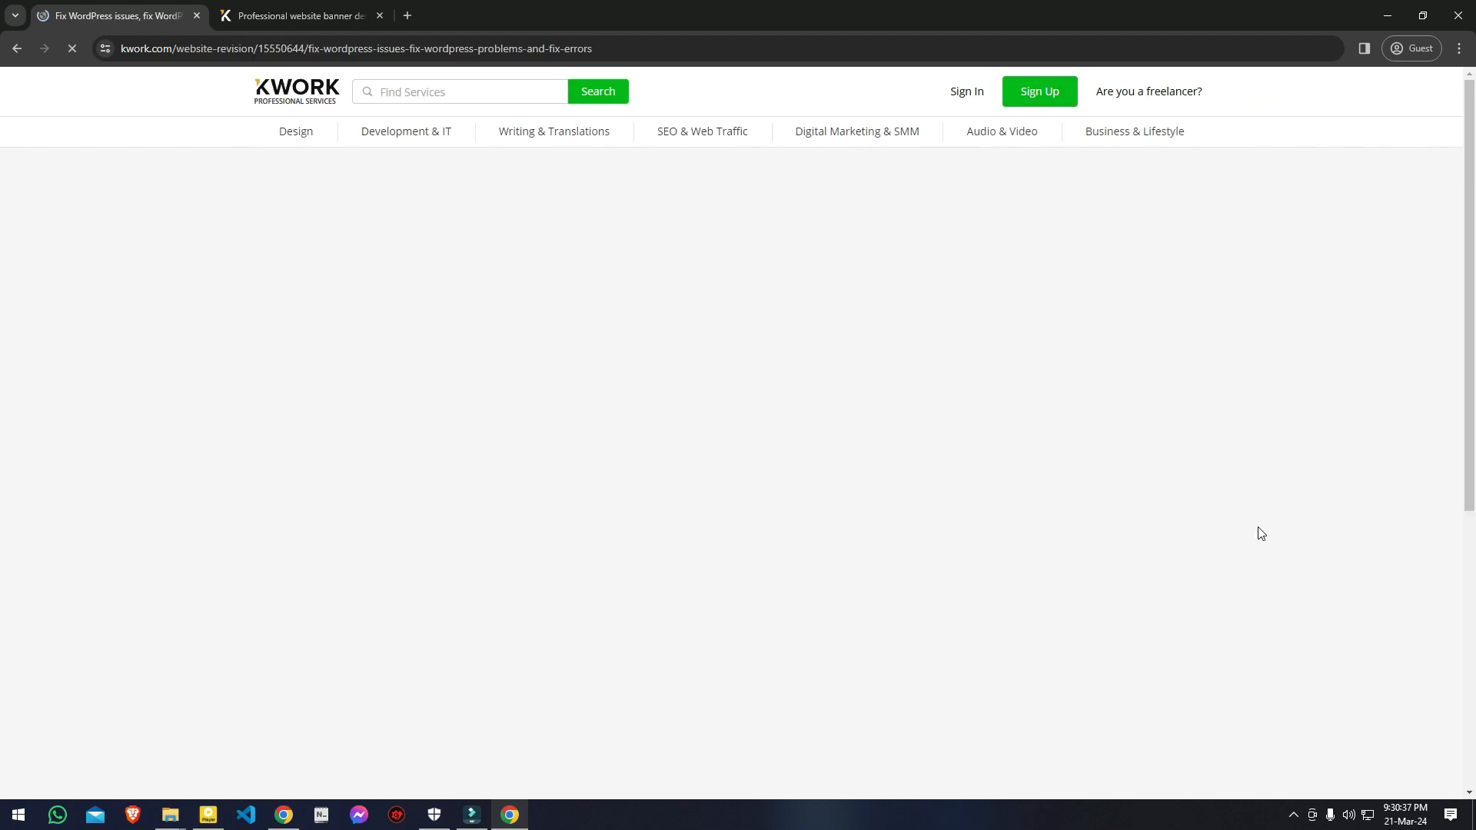
pyautogui.scroll(-4, 552, 556)
pyautogui.scroll(4, 551, 546)
pyautogui.scroll(-3, 551, 546)
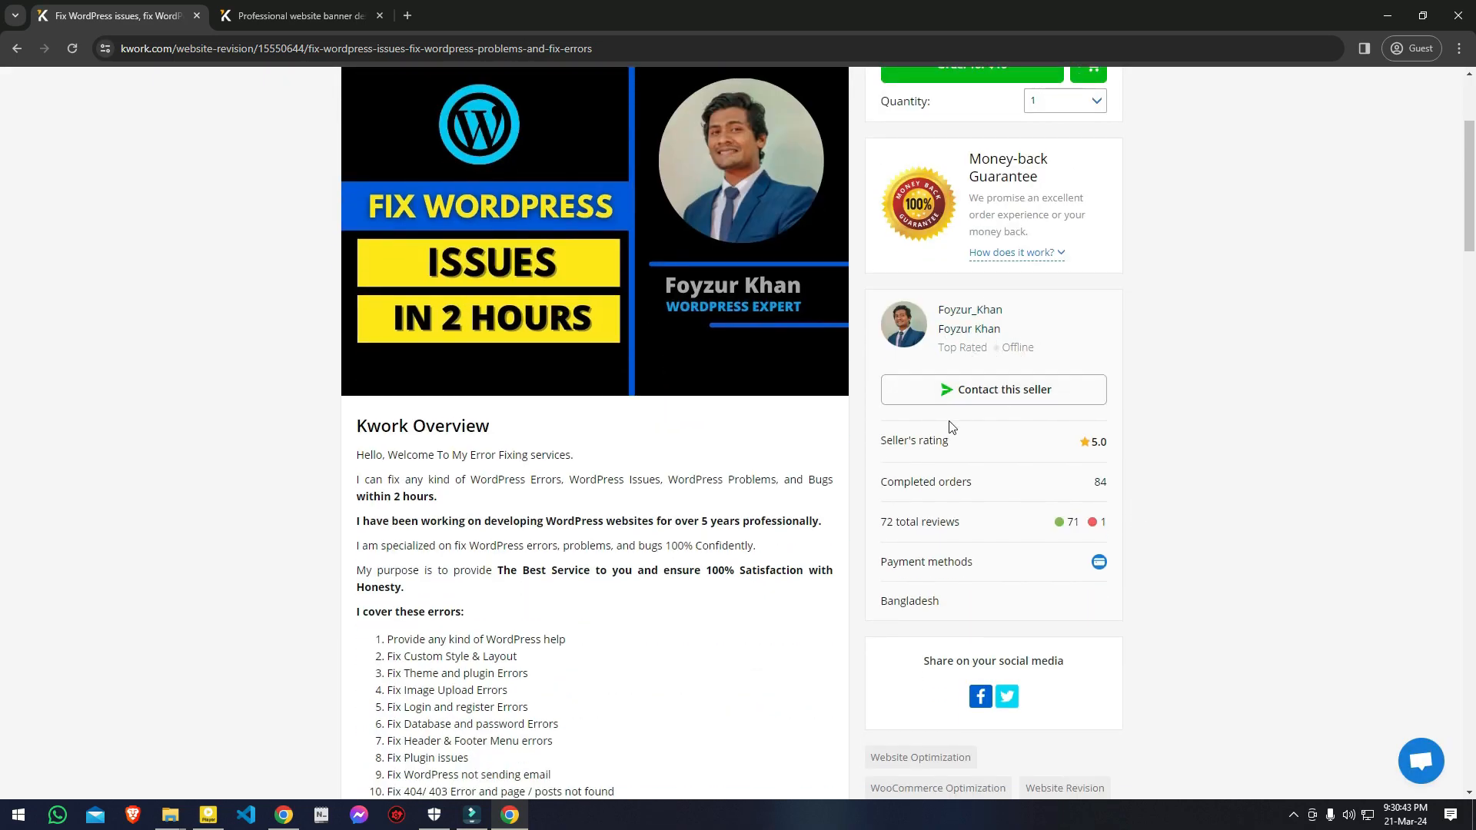
pyautogui.scroll(-1, 954, 423)
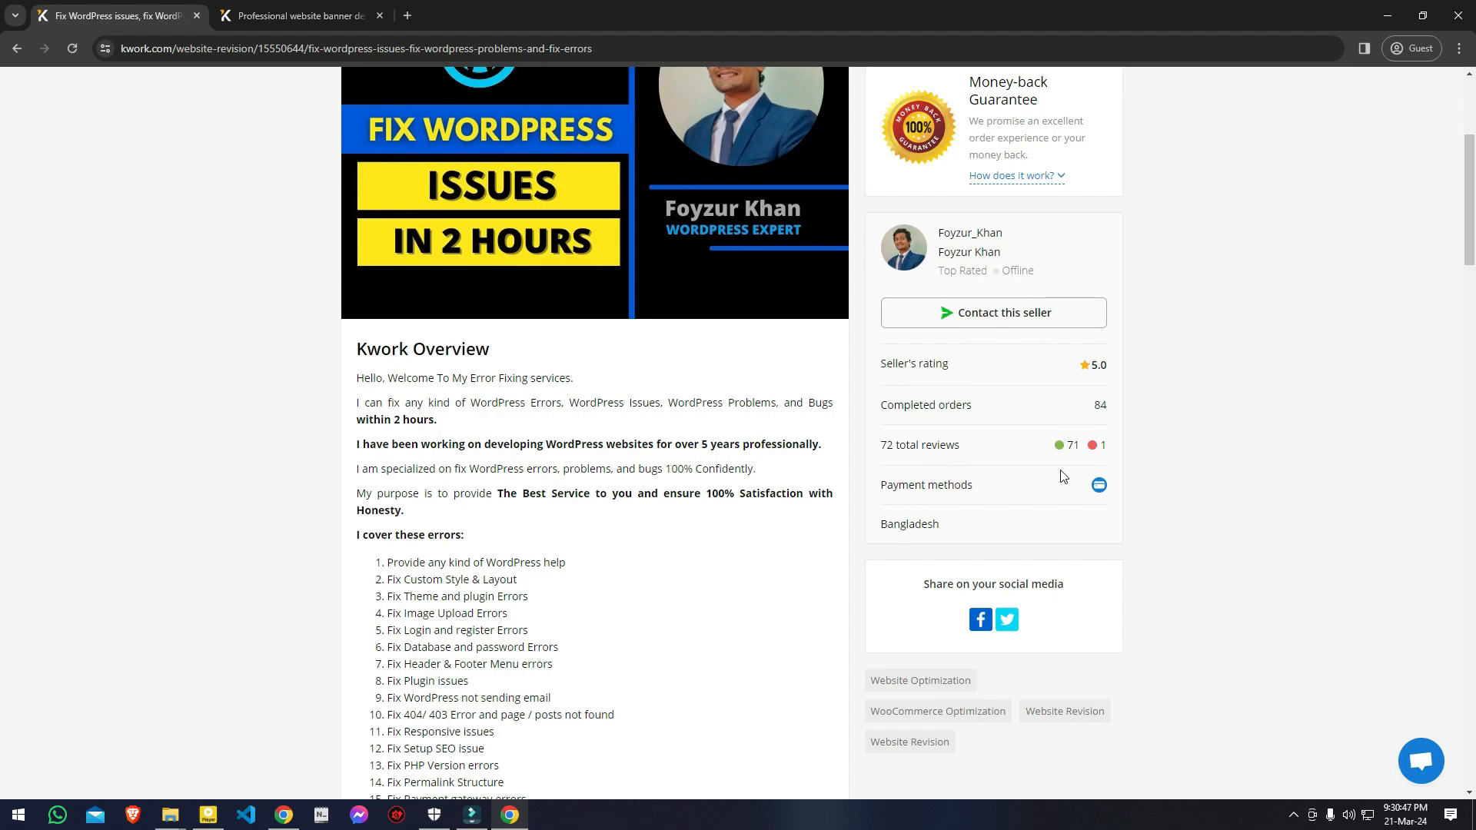
pyautogui.scroll(-14, 596, 443)
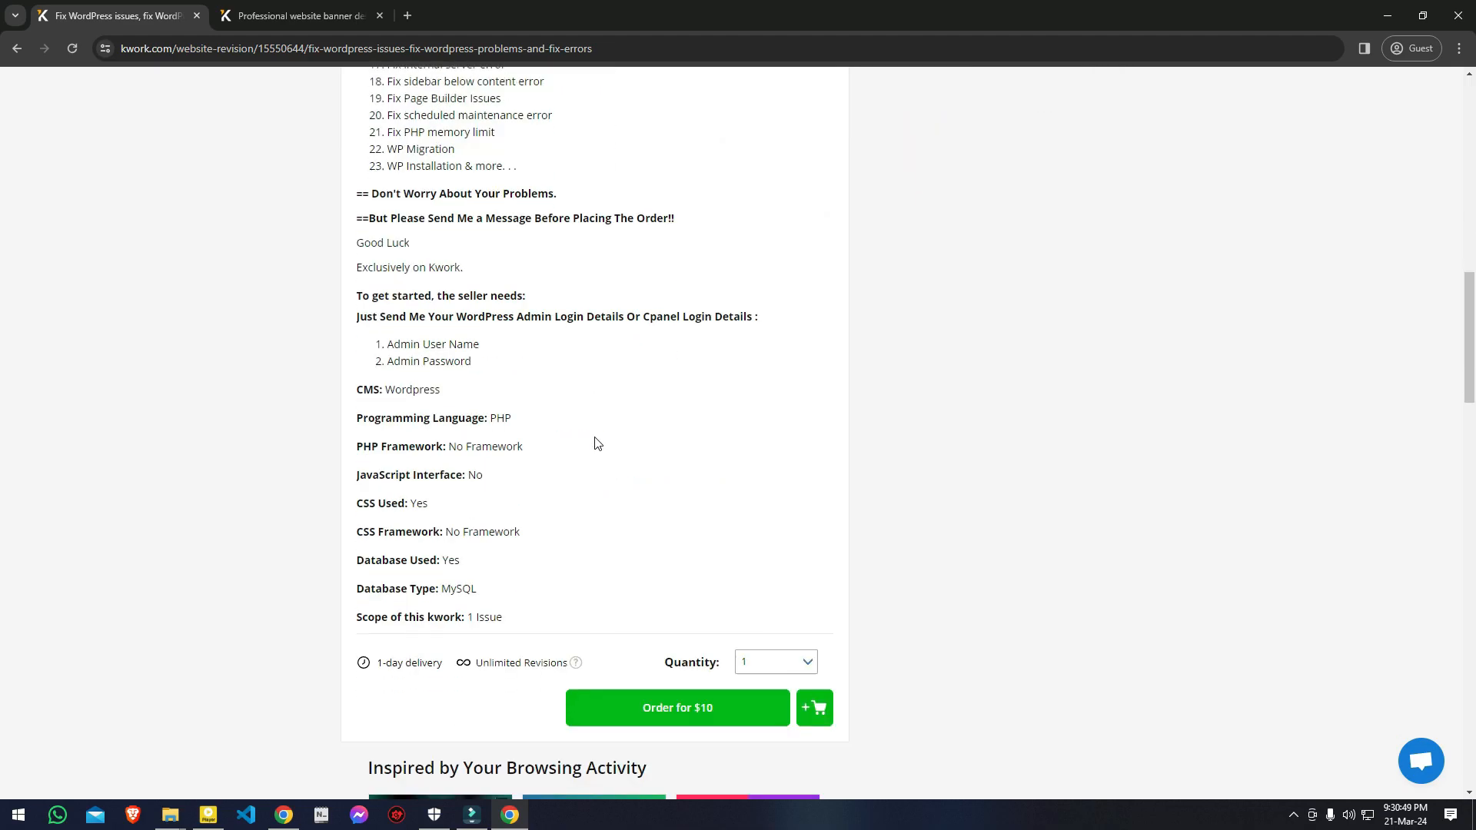
pyautogui.scroll(15, 973, 645)
pyautogui.scroll(3, 971, 645)
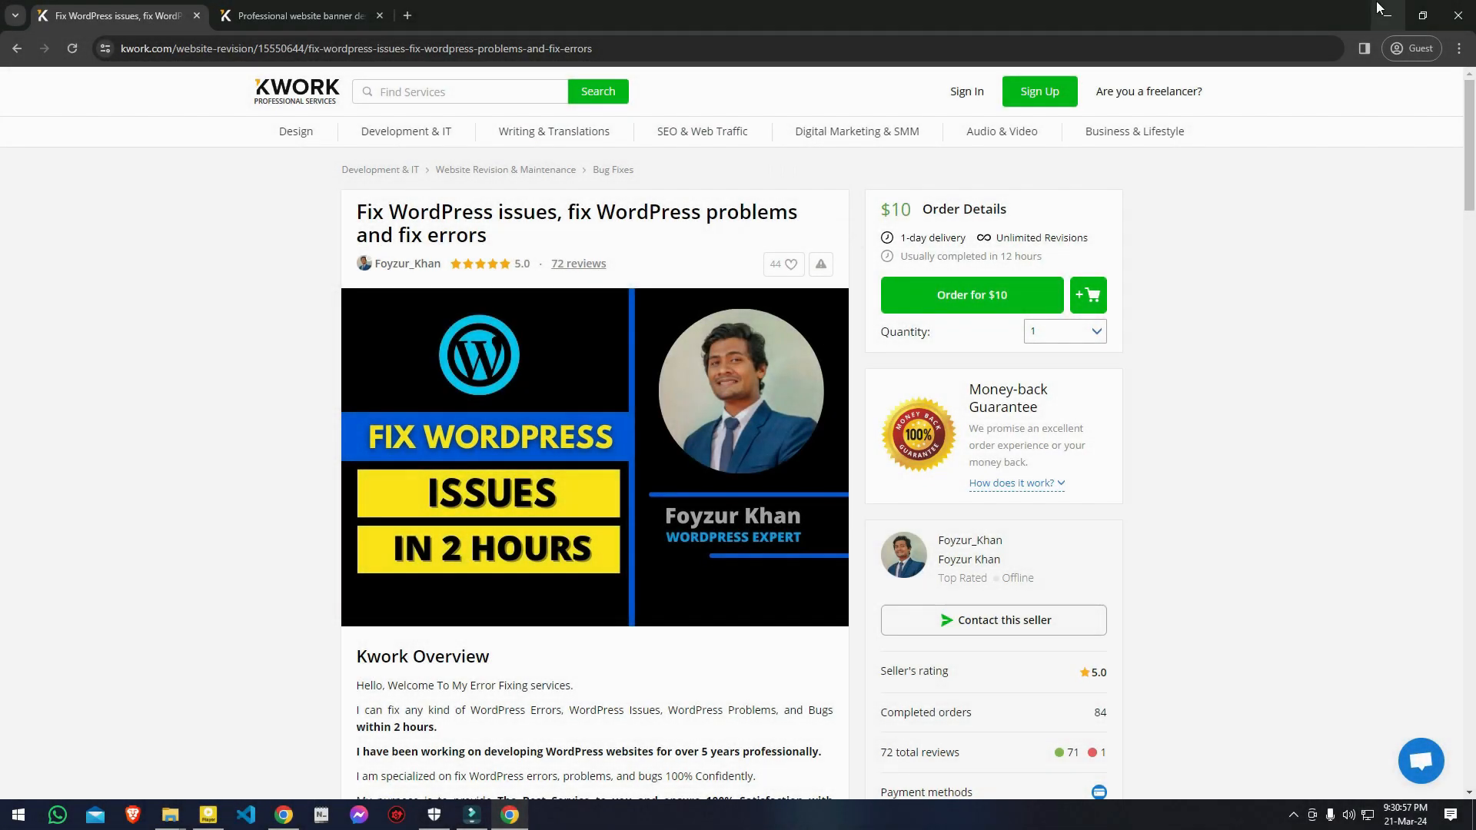
# Step: Switch to the Chrome window with the signed-in profile and open Kwork in a new tab
pyautogui.click(284, 816)
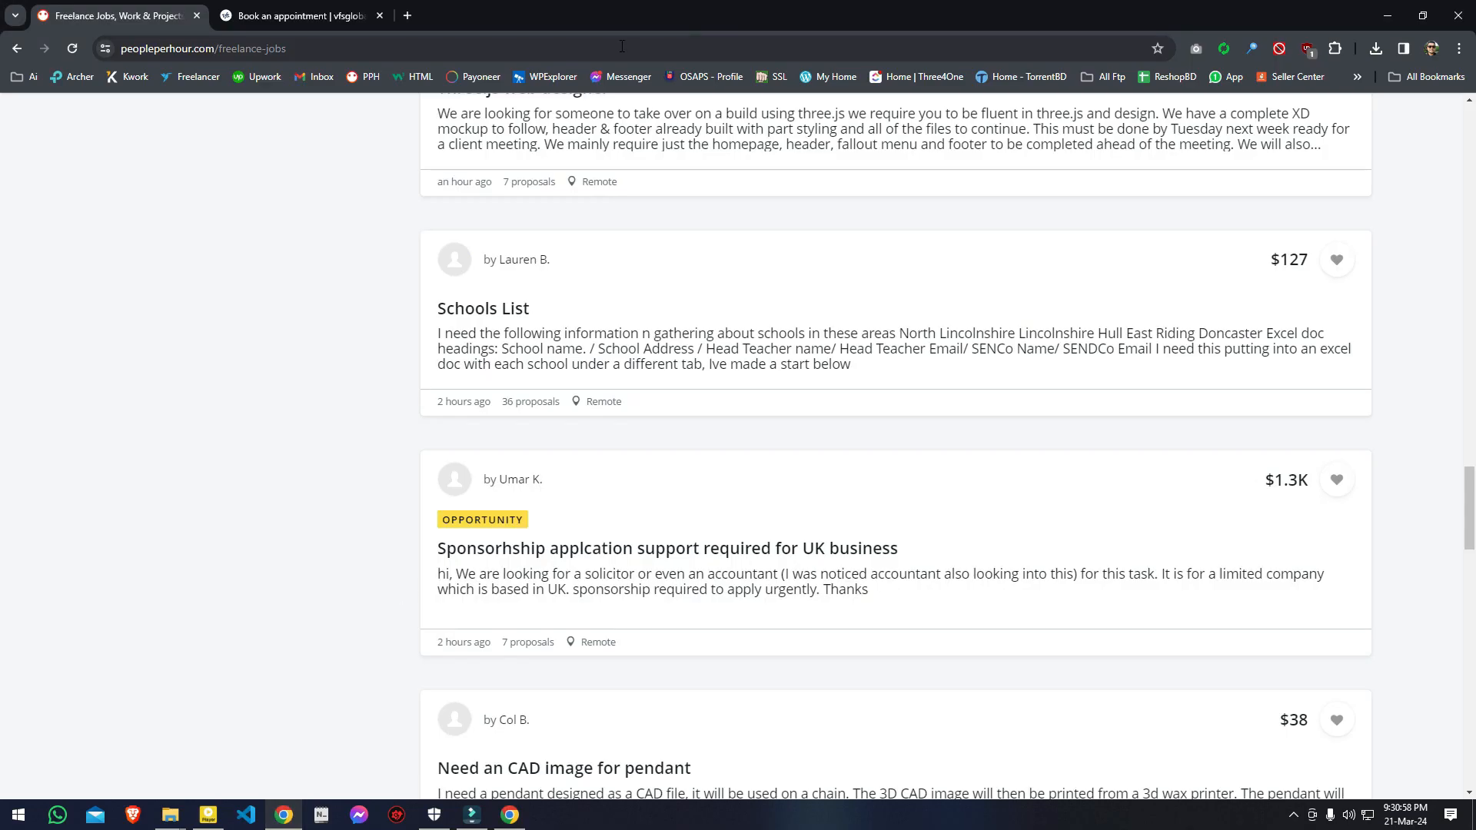
pyautogui.click(408, 16)
pyautogui.write('kw')
pyautogui.press('Return')
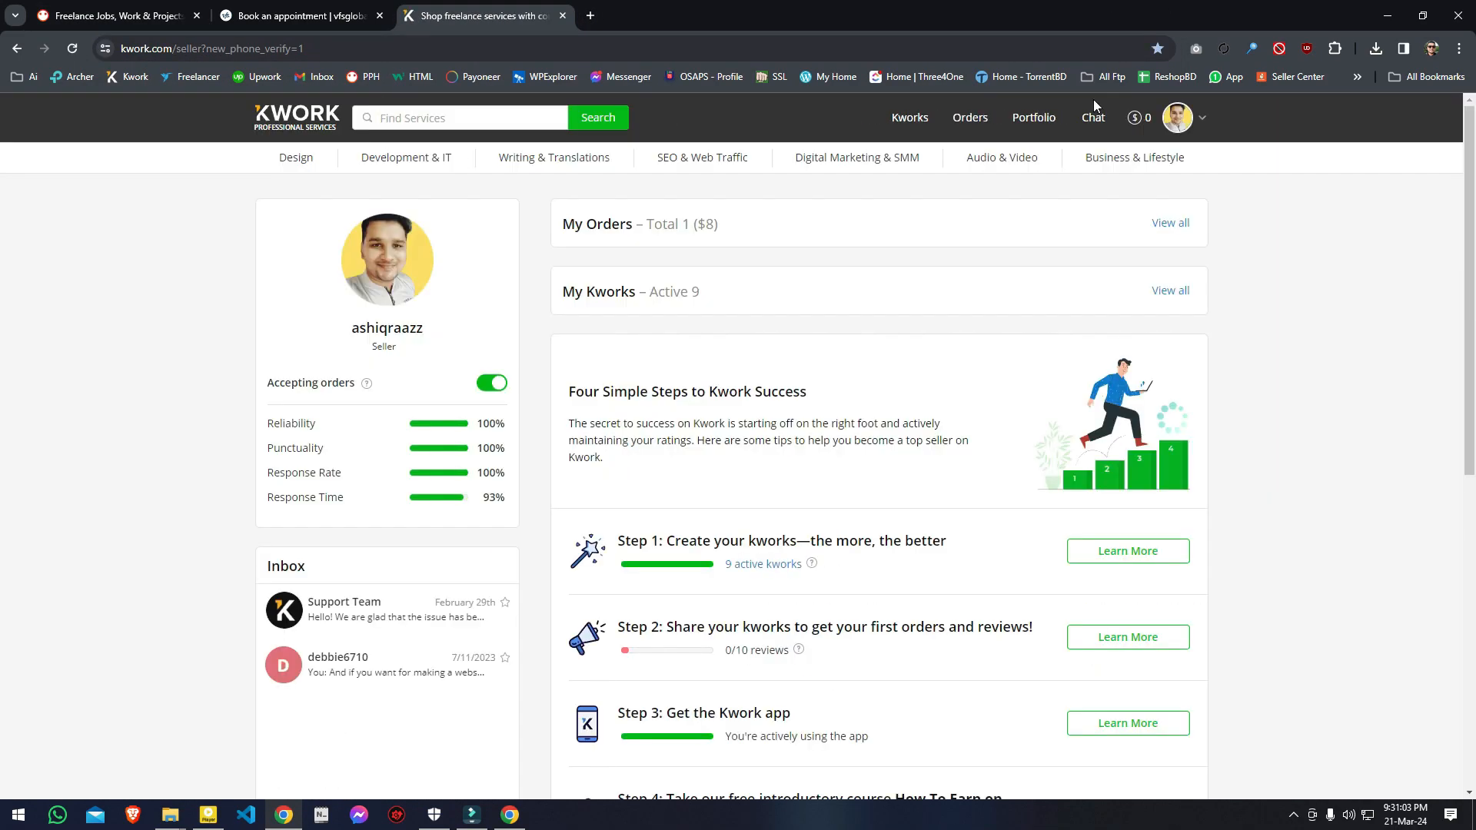
# Step: Go to the account's own kworks and open the form for creating a new kwork
pyautogui.click(921, 120)
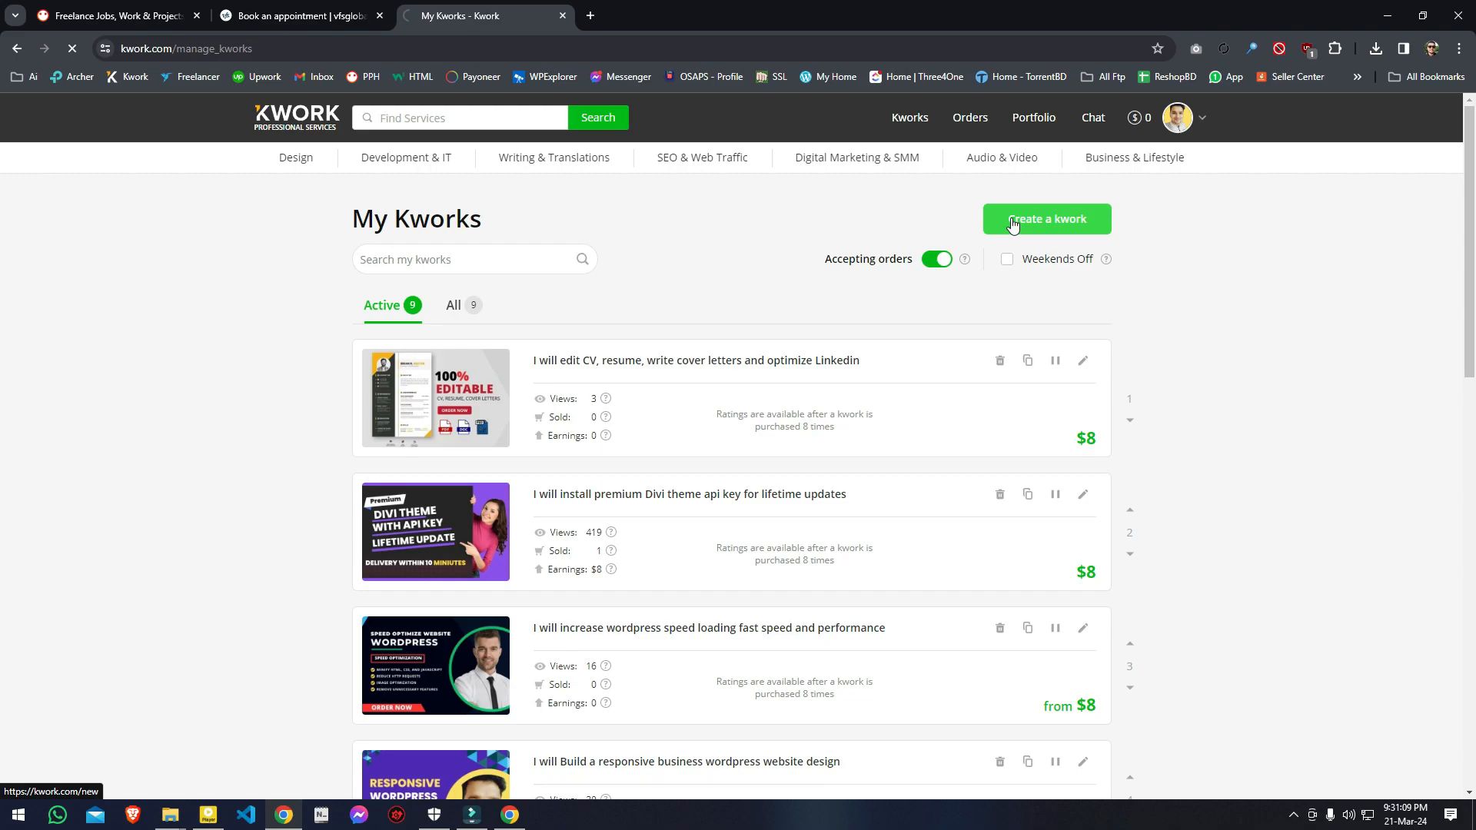
pyautogui.click(1014, 222)
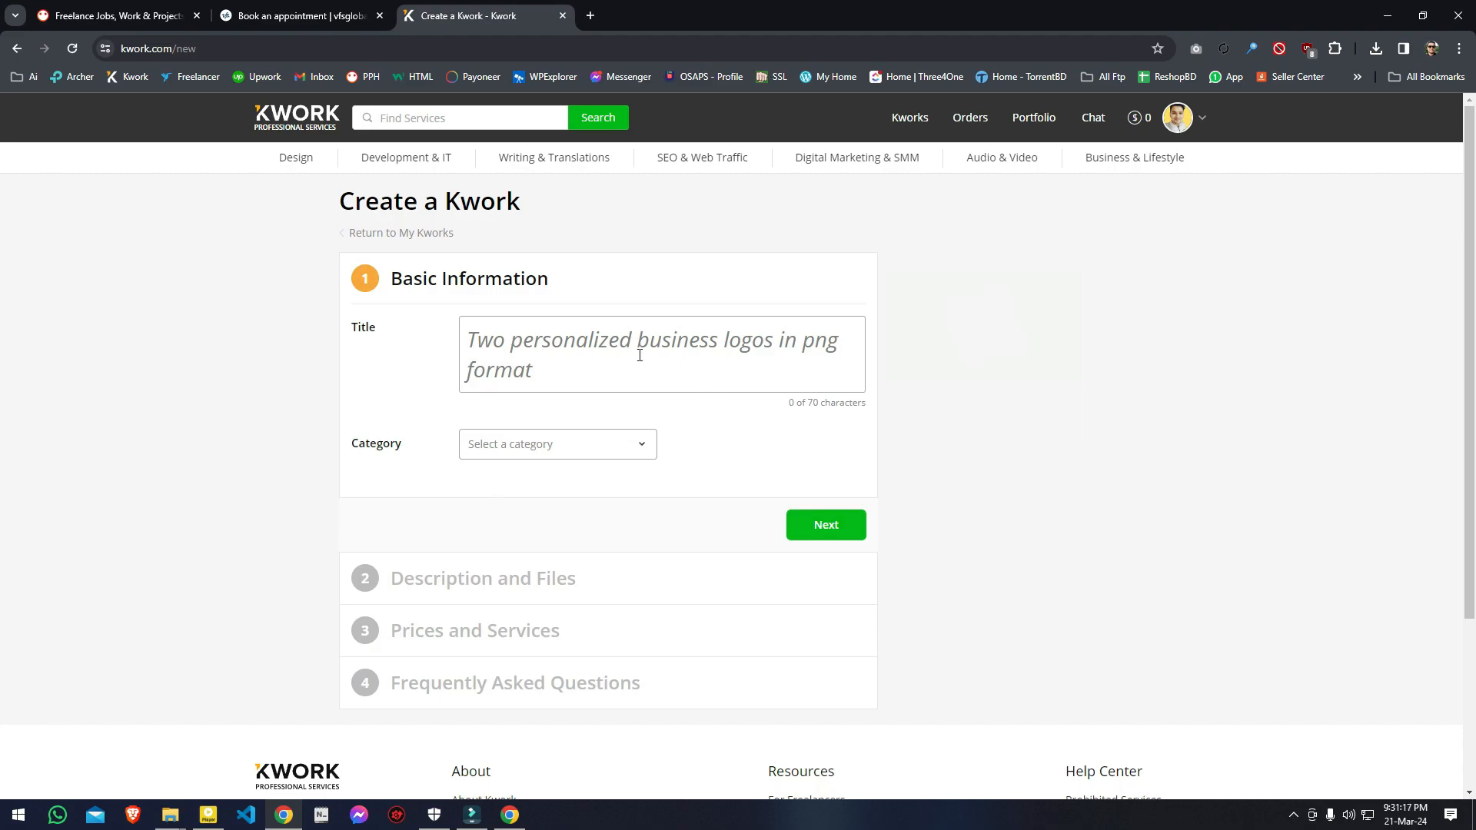
# Step: Switch to the desktop's Kwork folder, open Basic Information.docx in Word and preview cover.png
pyautogui.click(1388, 16)
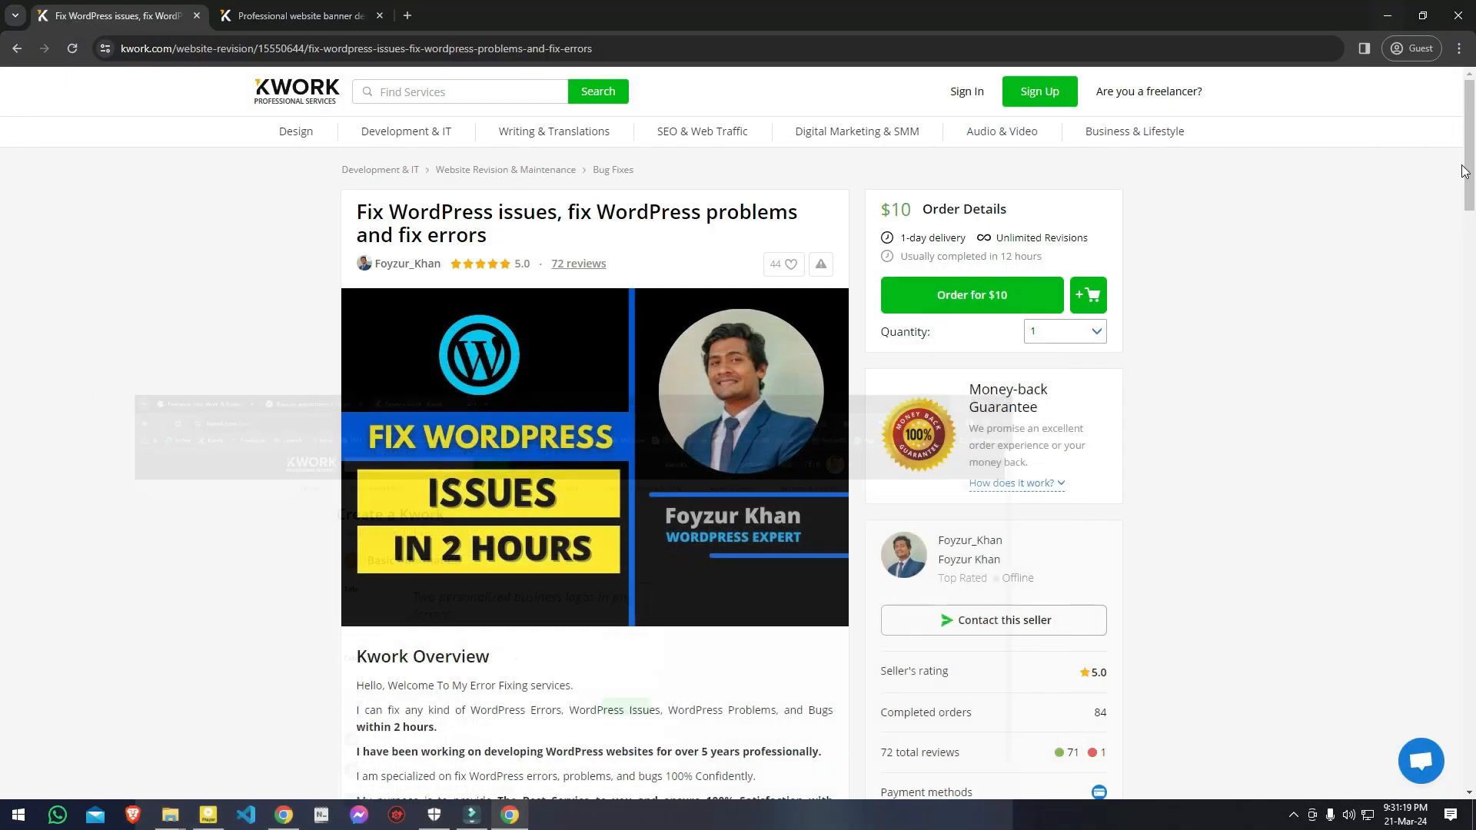
pyautogui.click(1388, 15)
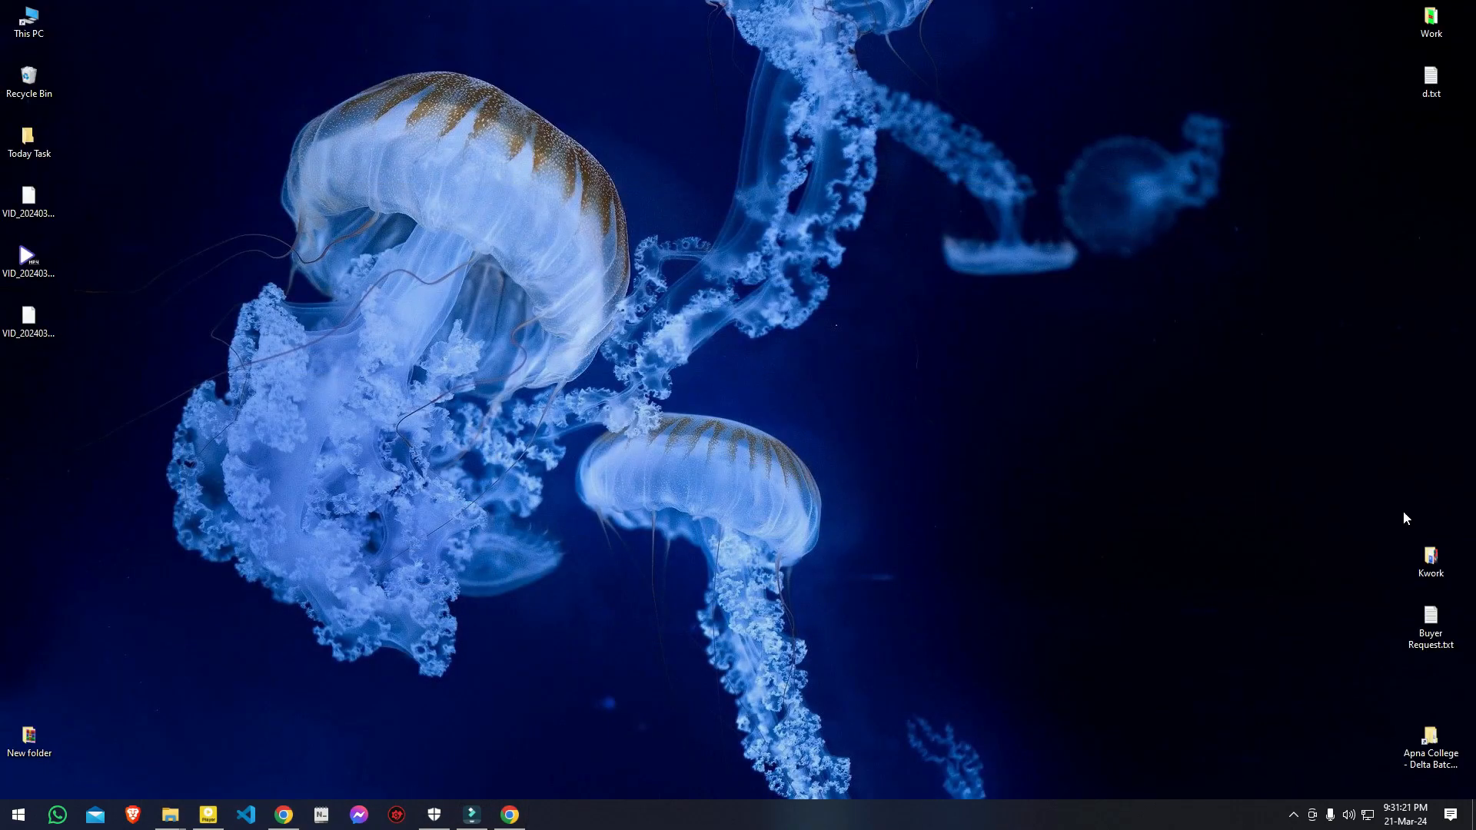
pyautogui.doubleClick(1419, 560)
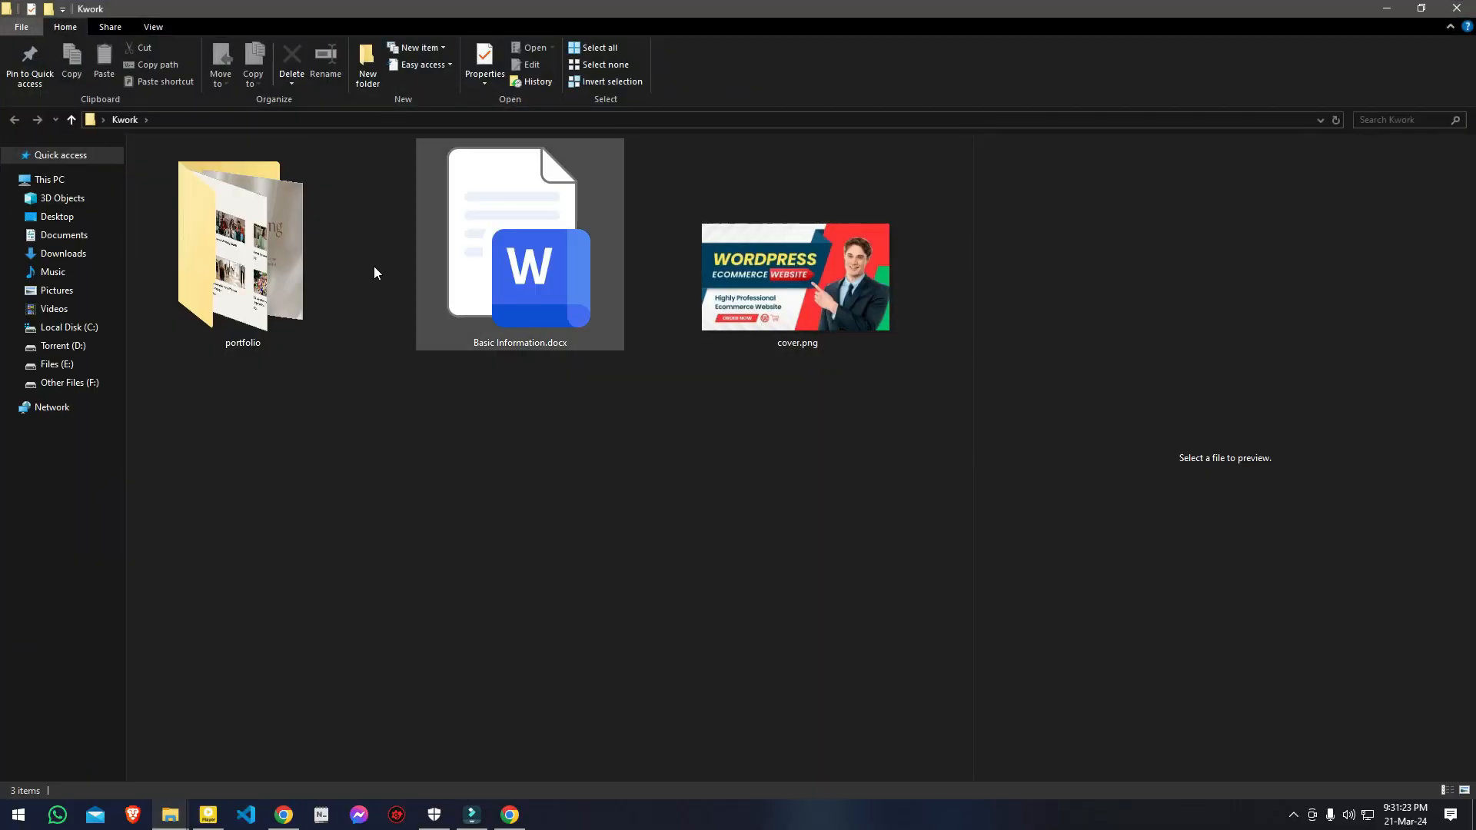
pyautogui.doubleClick(509, 320)
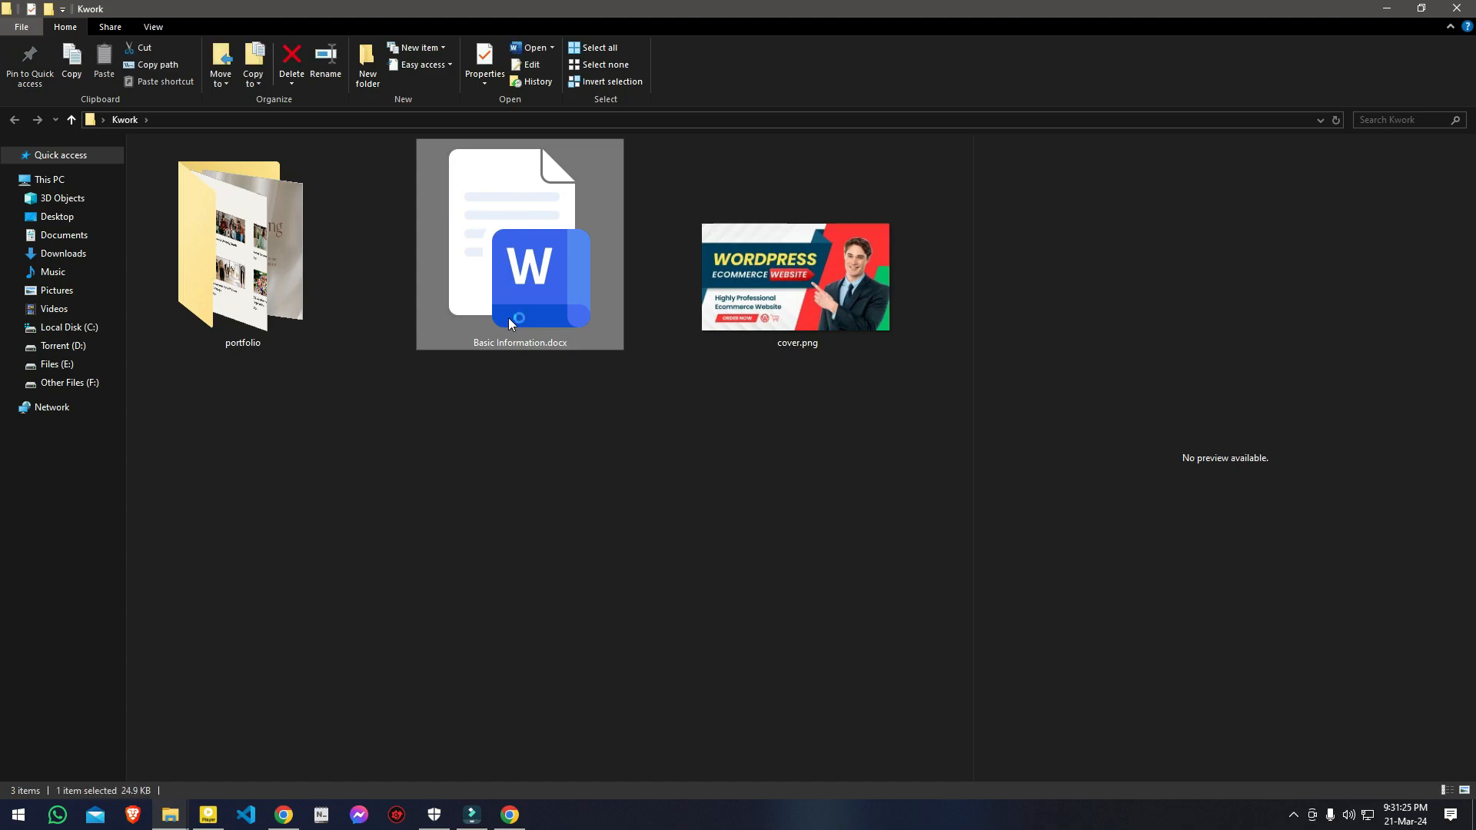
pyautogui.click(501, 370)
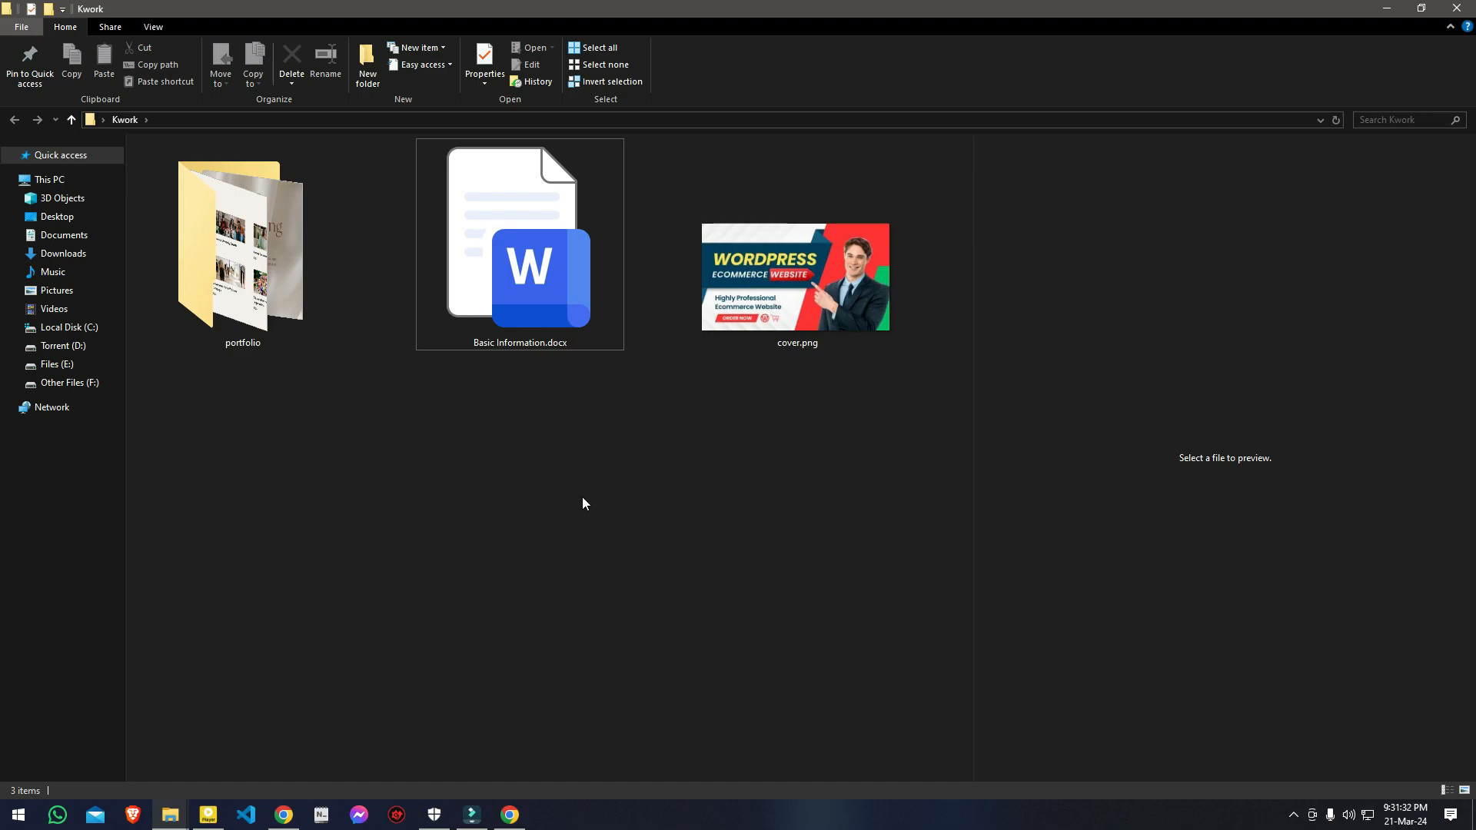
pyautogui.click(799, 284)
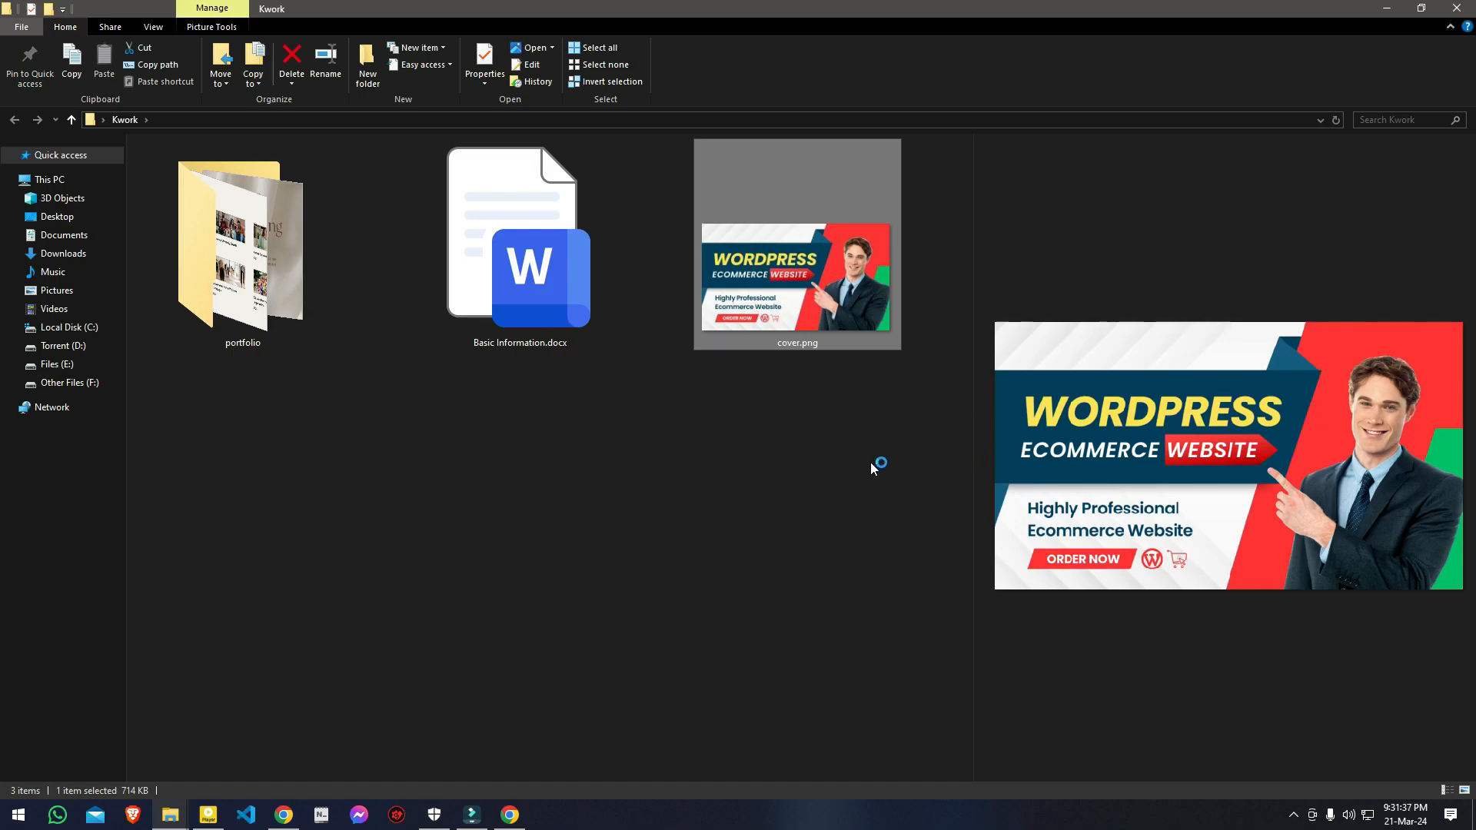
pyautogui.click(870, 463)
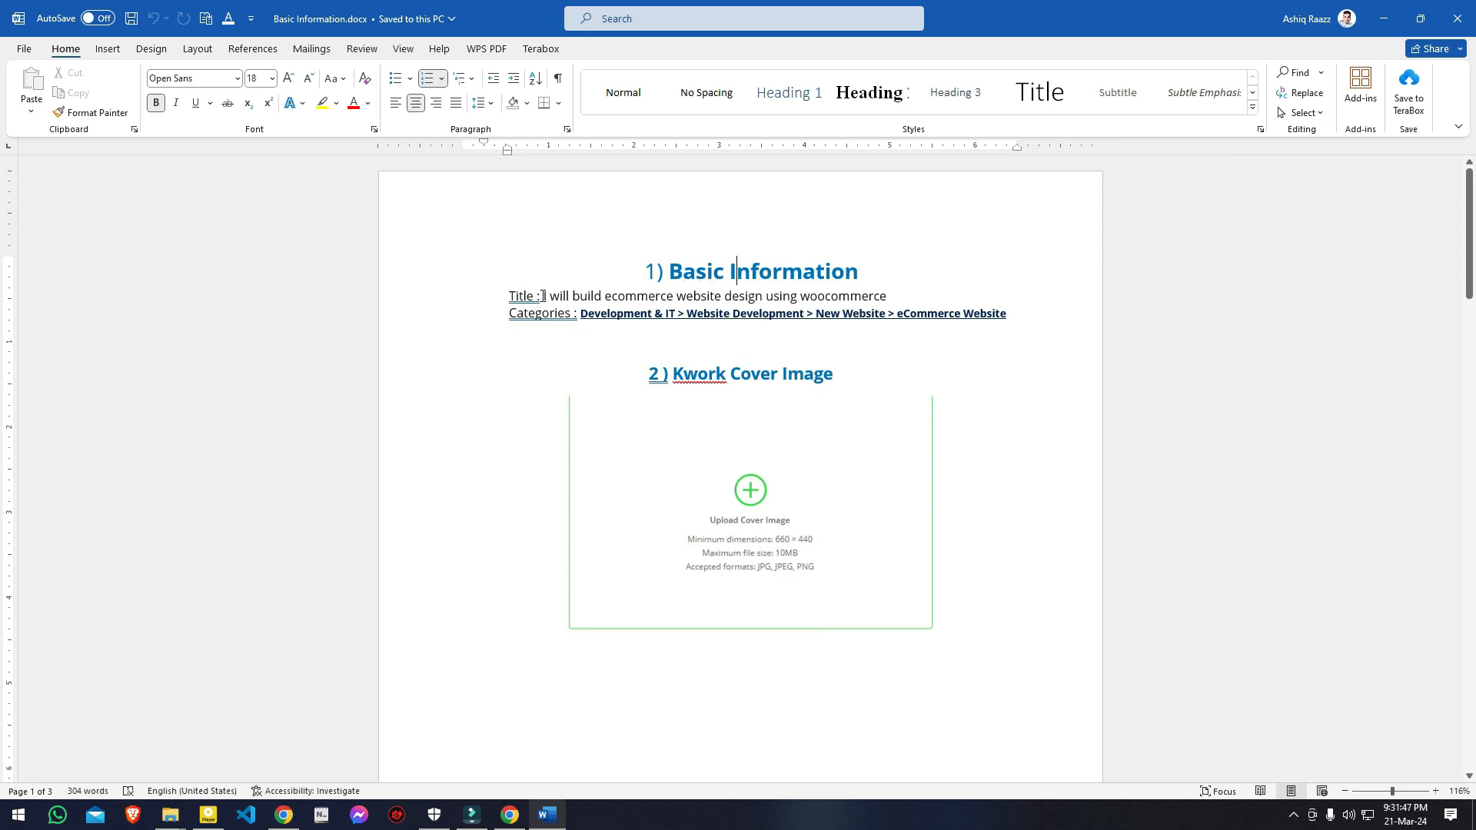
# Step: Copy the title text "I will build ecommerce website design using woocommerce" from the Basic Information section
pyautogui.moveTo(544, 296); pyautogui.dragTo(884, 298)
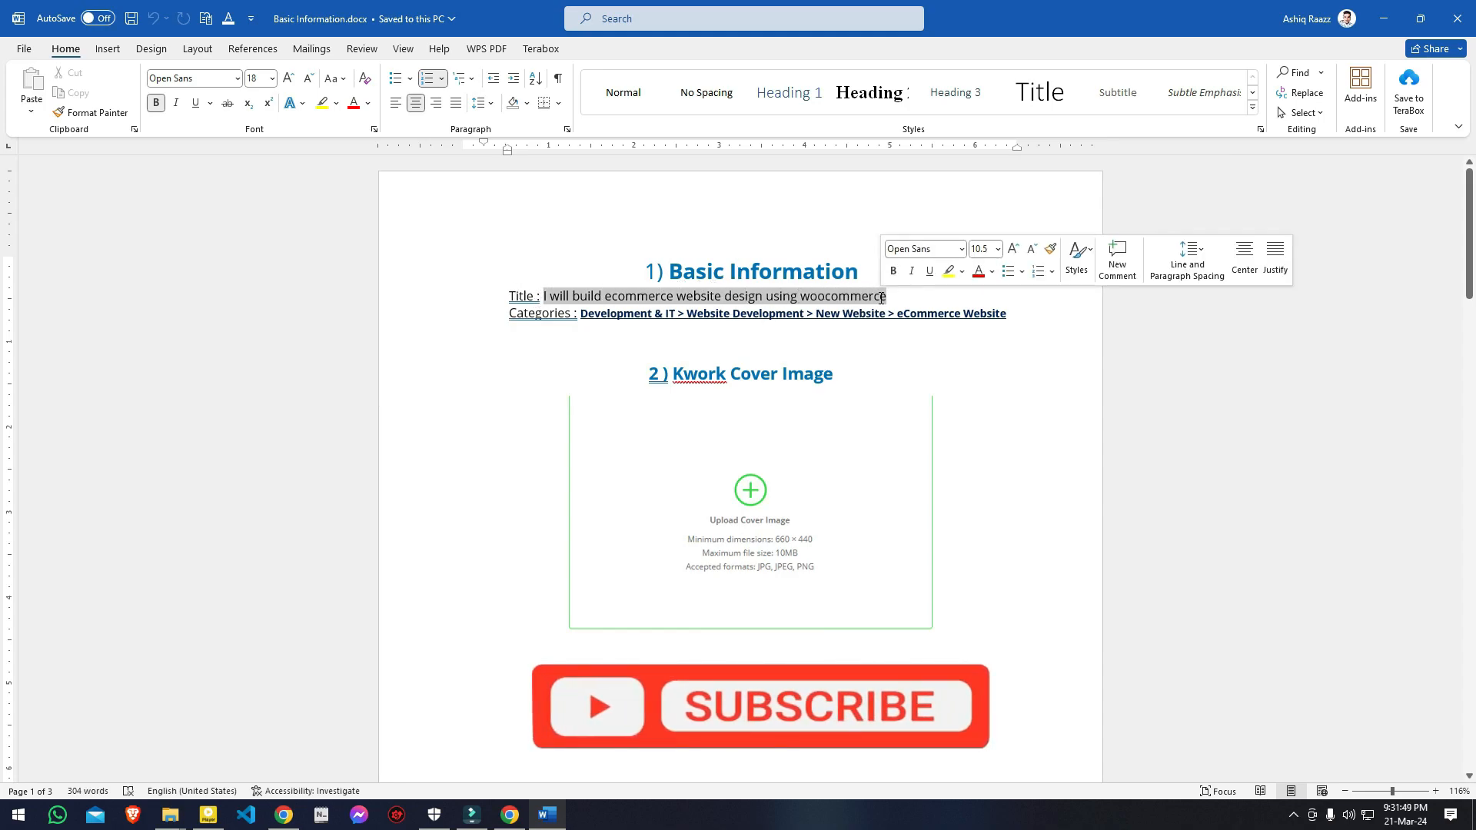
pyautogui.rightClick(882, 299)
pyautogui.click(915, 356)
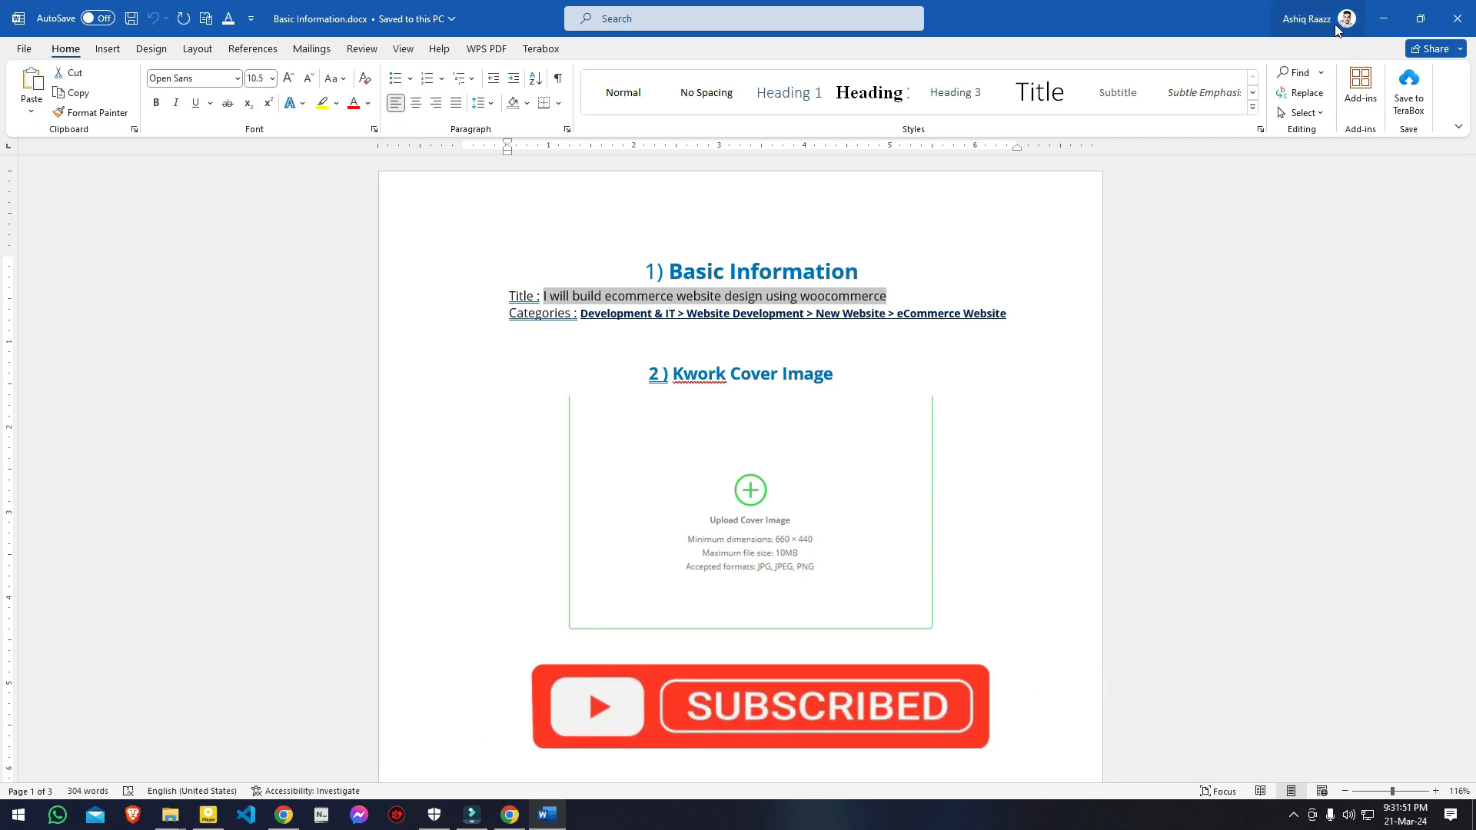
# Step: Switch to the Create a Kwork form in Chrome and paste the copied title "I will build ecommerce website design using woocommerce" into the title
pyautogui.click(284, 815)
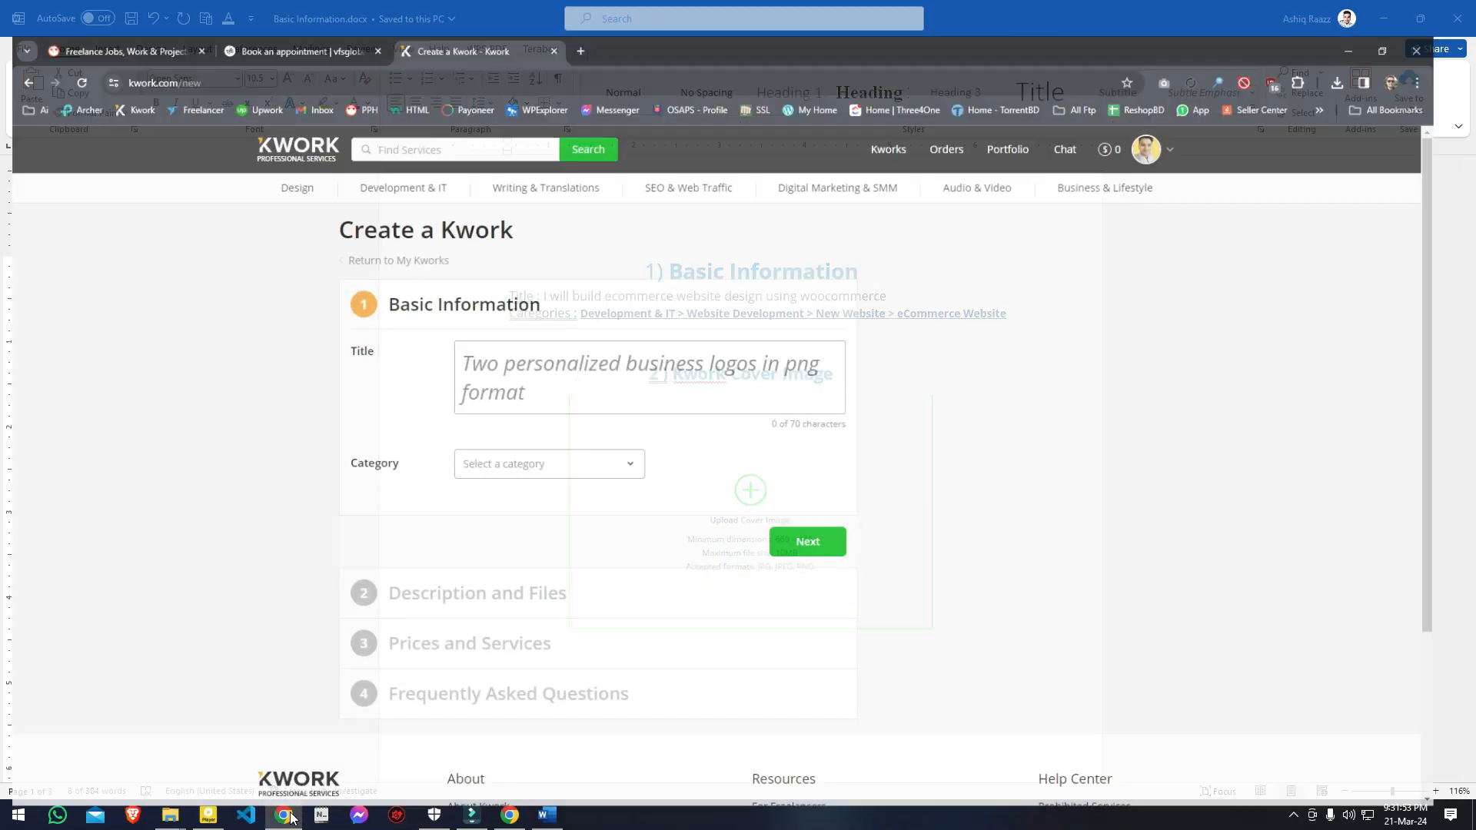
pyautogui.rightClick(584, 362)
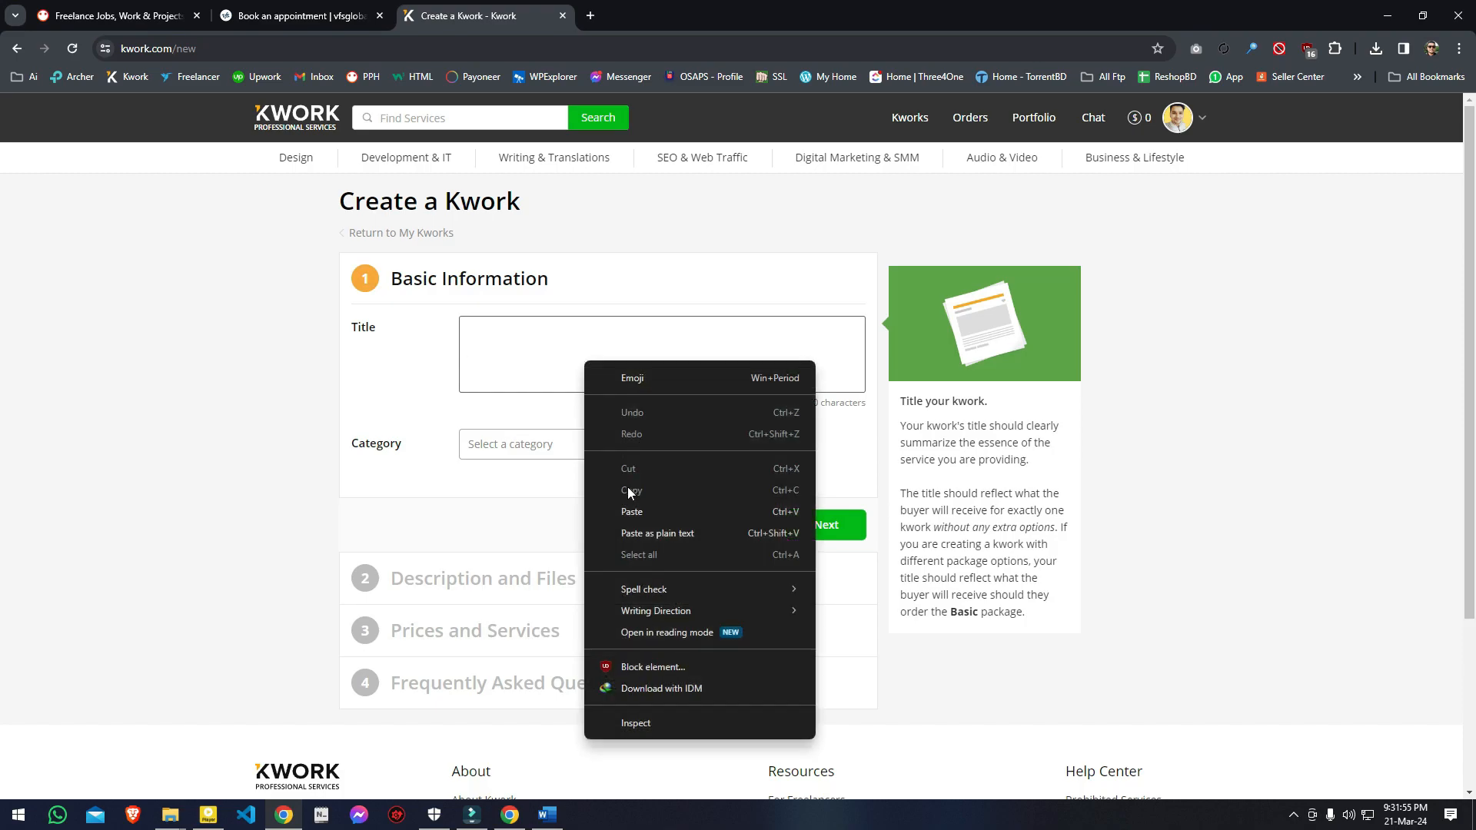
pyautogui.click(643, 511)
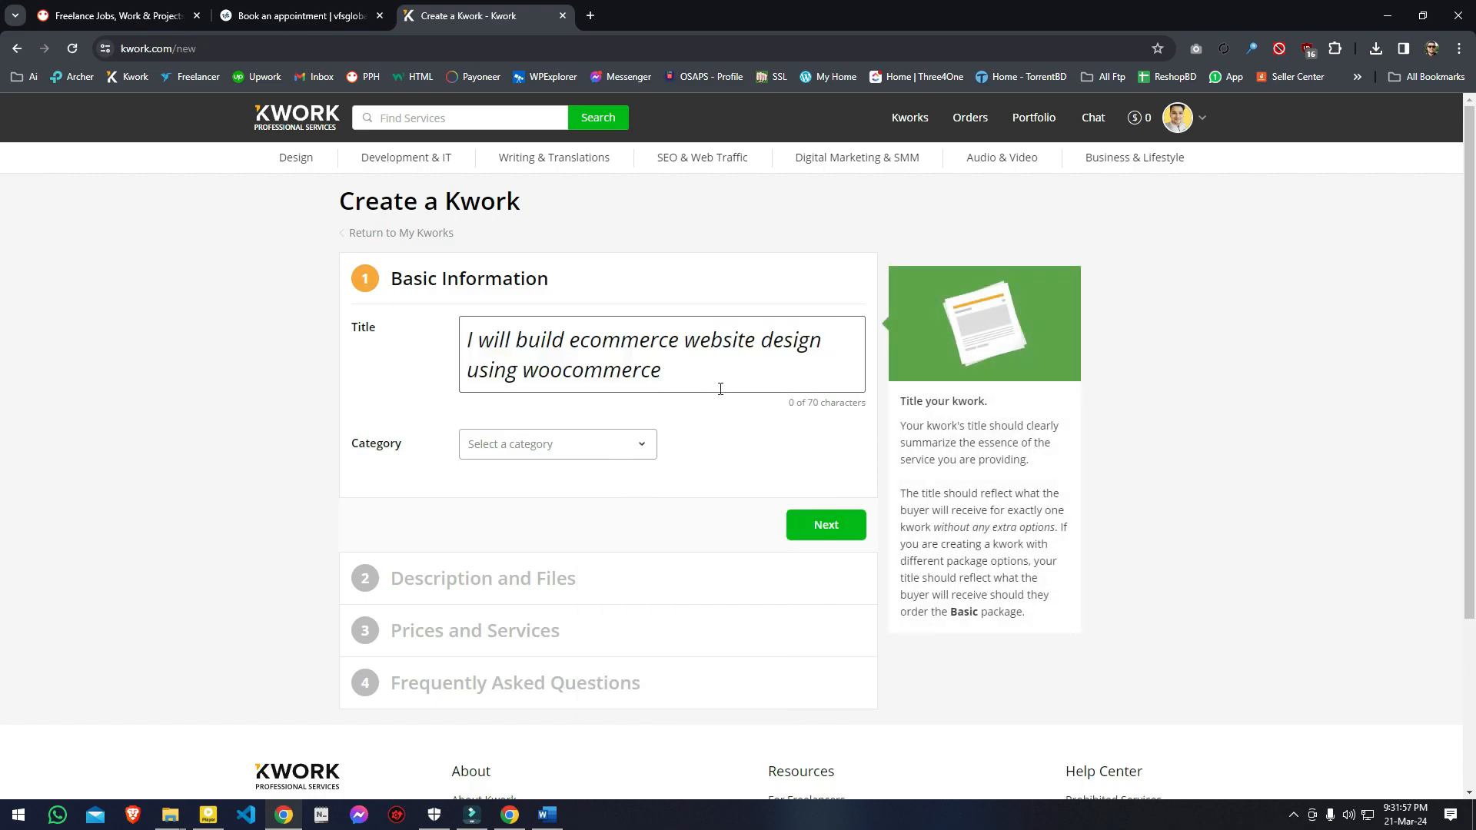
pyautogui.click(407, 383)
pyautogui.moveTo(832, 403); pyautogui.dragTo(802, 405)
pyautogui.click(806, 431)
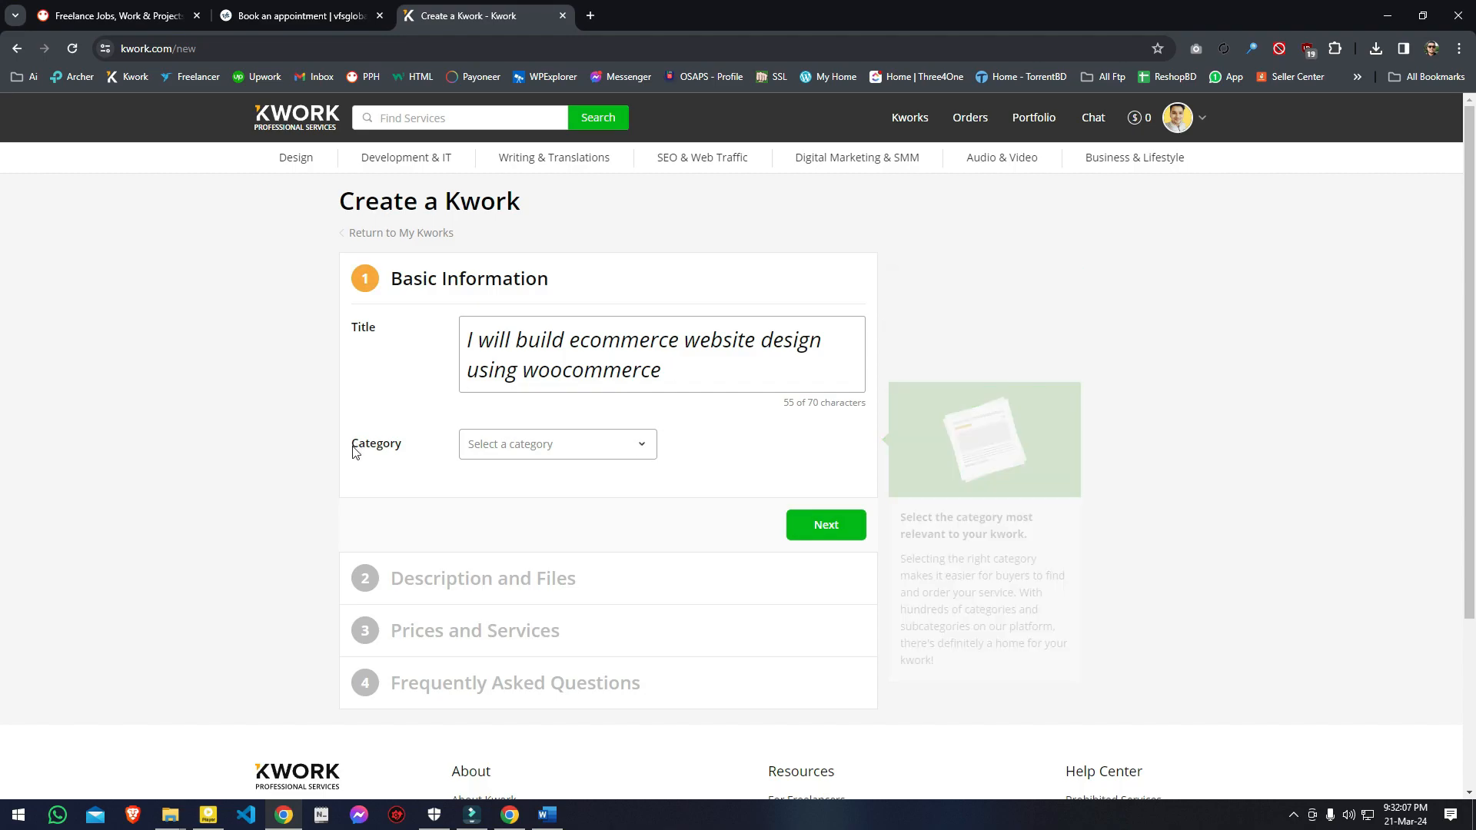
# Step: Check the category path in the Word document and set the kwork's category to Development & IT with subcategory Website Development
pyautogui.scroll(-2, 362, 450)
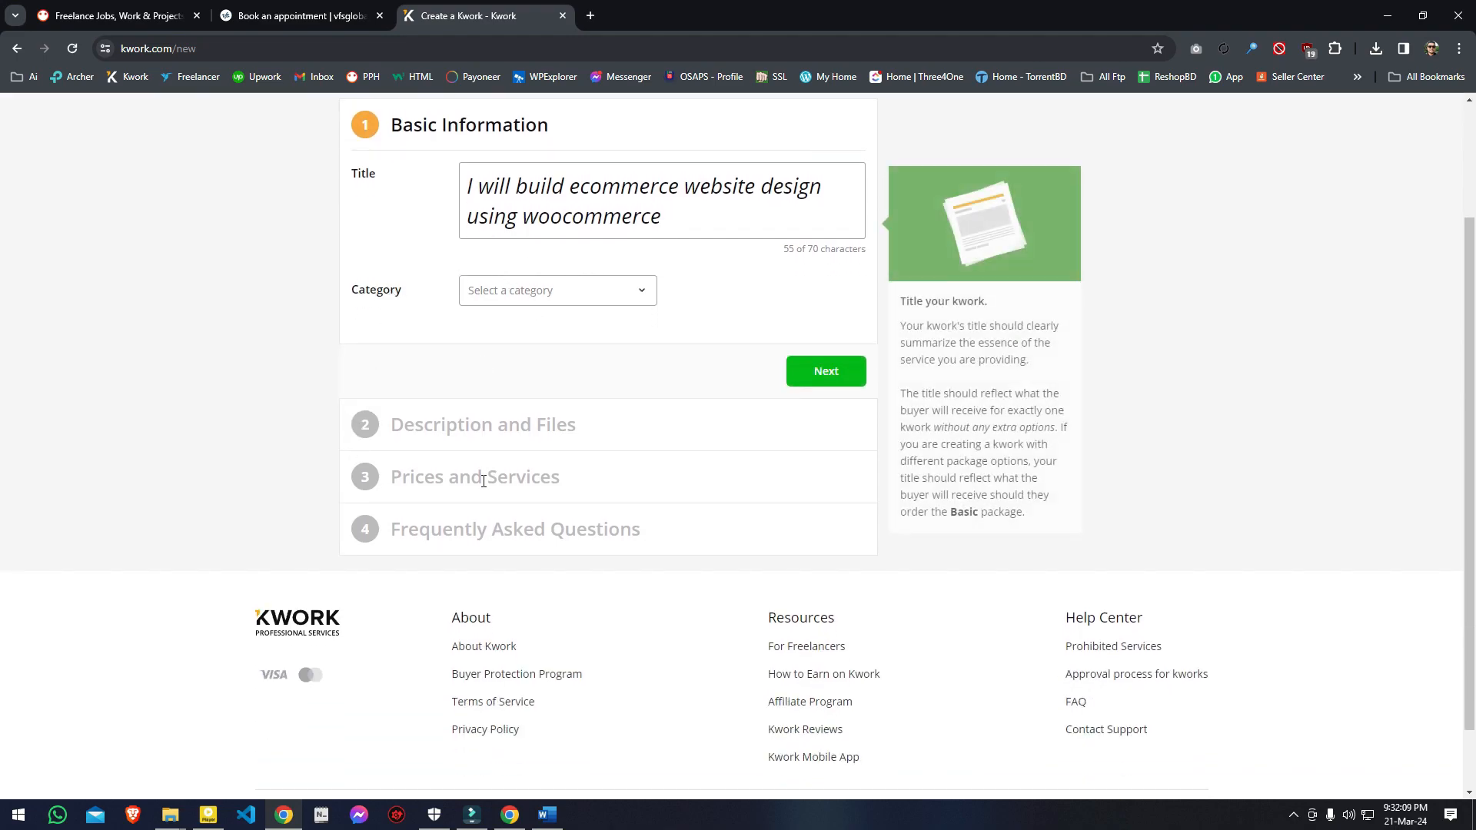
pyautogui.click(547, 815)
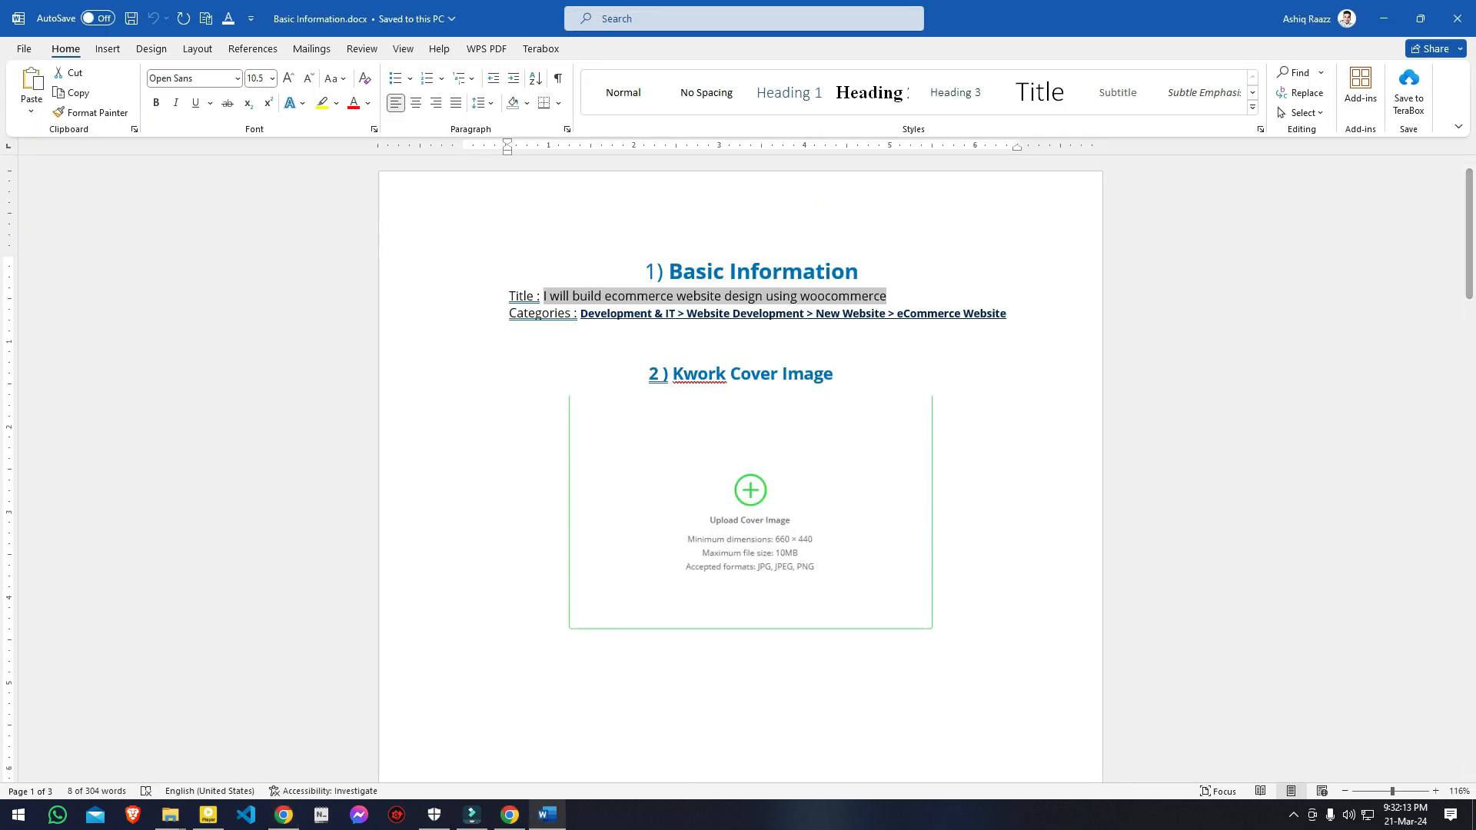
pyautogui.click(547, 815)
pyautogui.click(569, 298)
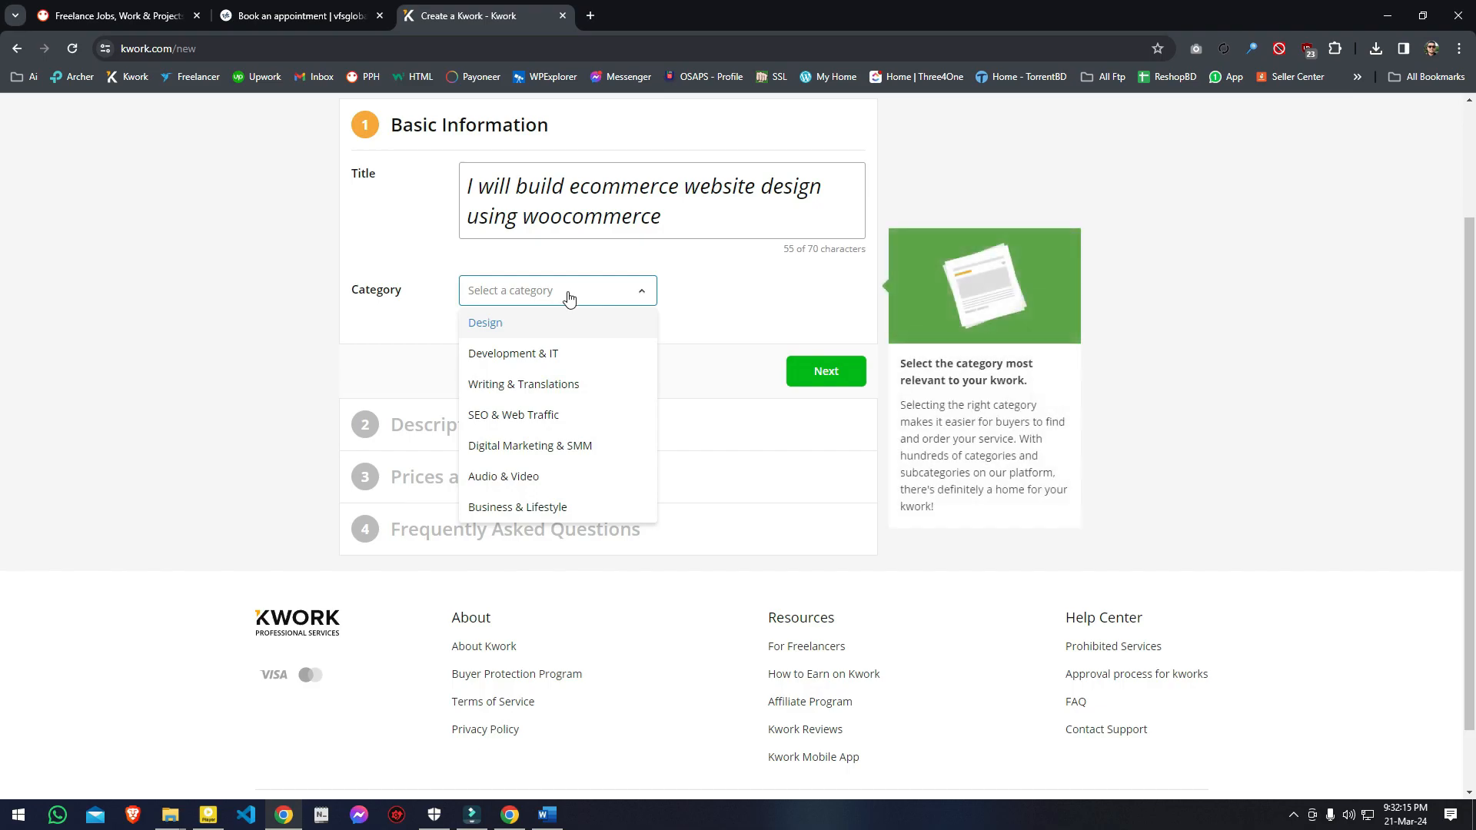
pyautogui.click(569, 358)
pyautogui.click(754, 290)
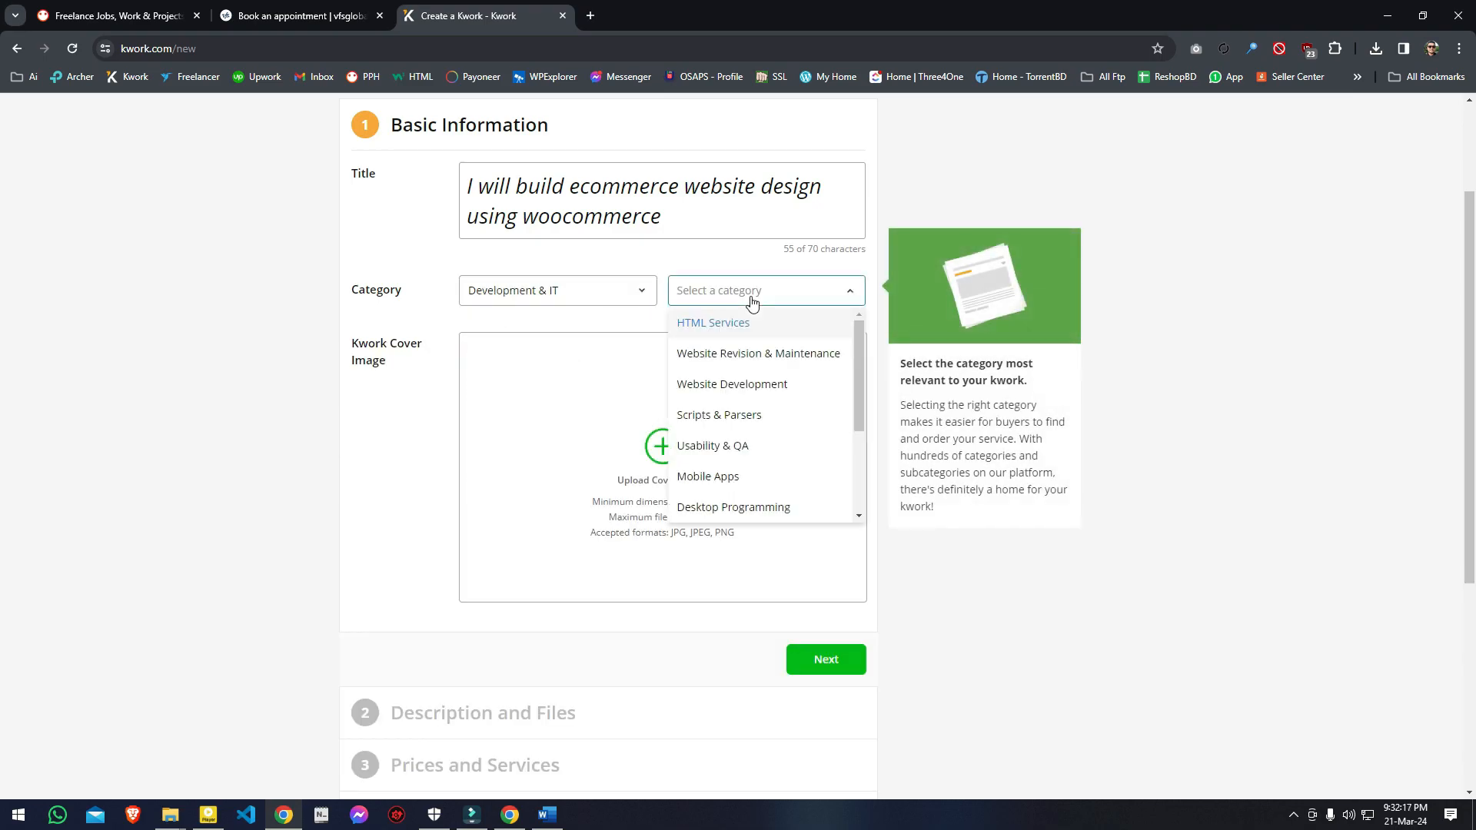
pyautogui.click(761, 394)
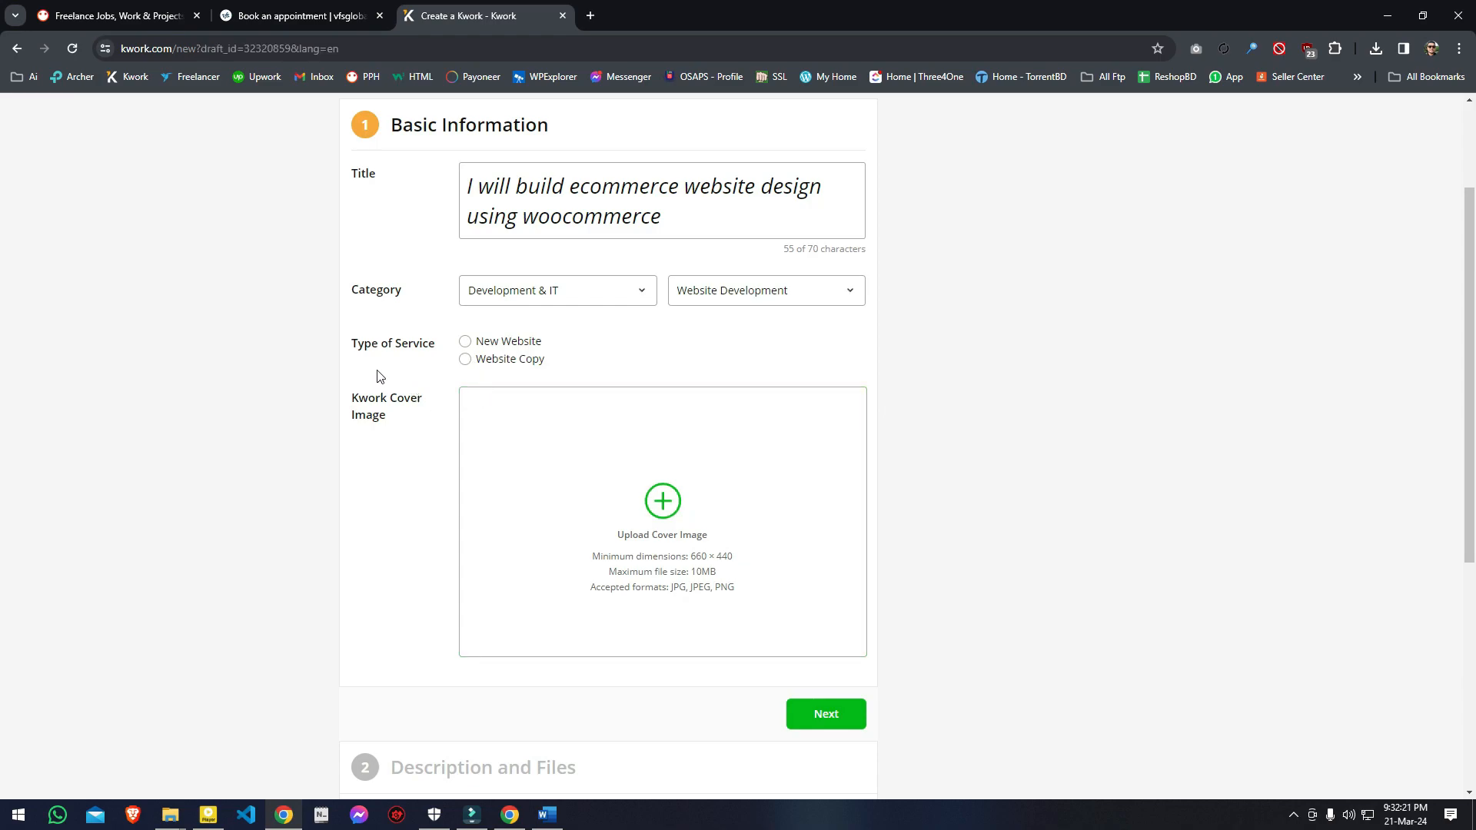
# Step: Choose New Website as the type of service, eCommerce Website as the type and Wordpress as the CMS
pyautogui.click(508, 343)
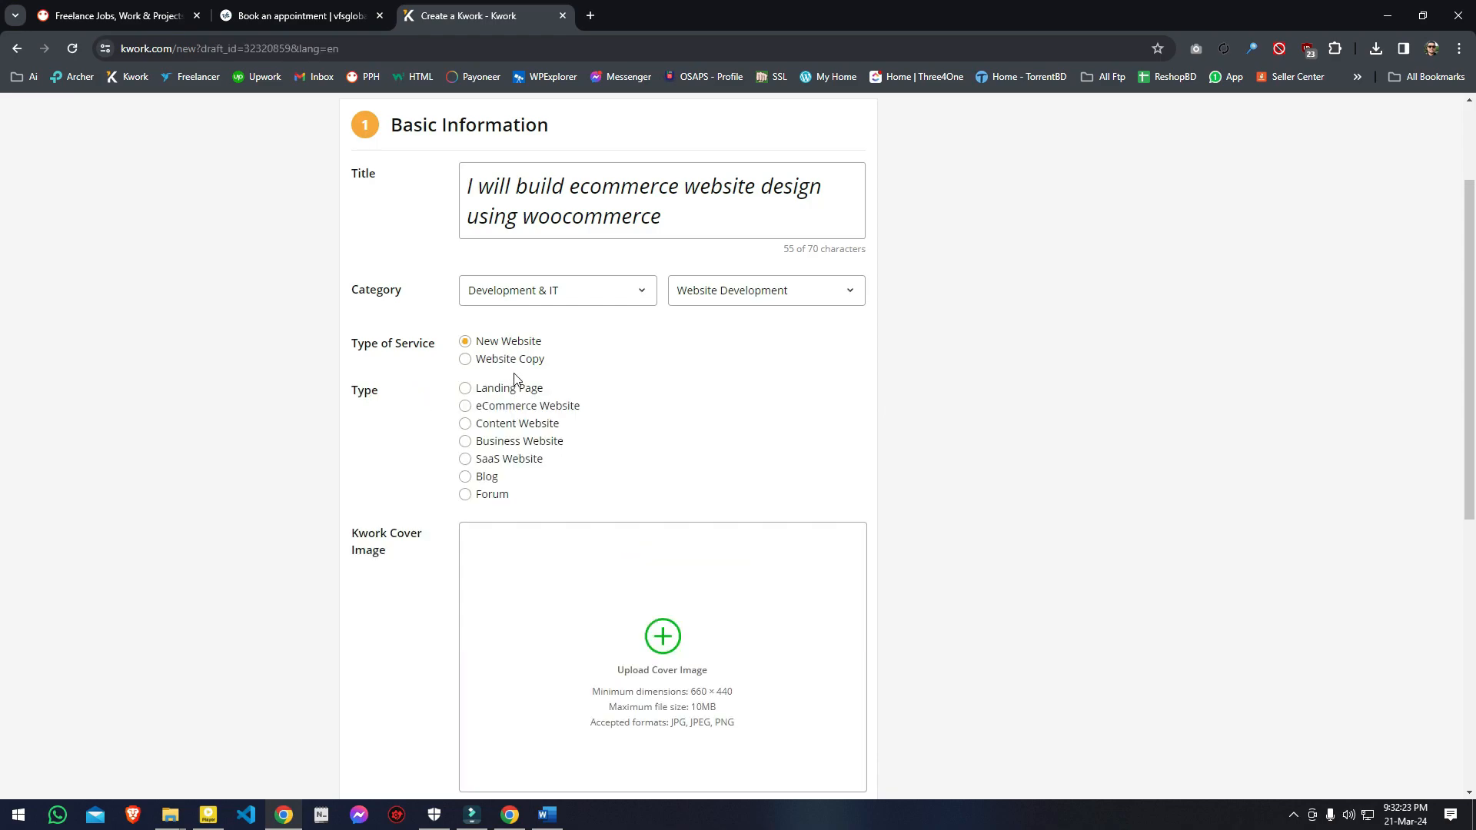
pyautogui.click(499, 414)
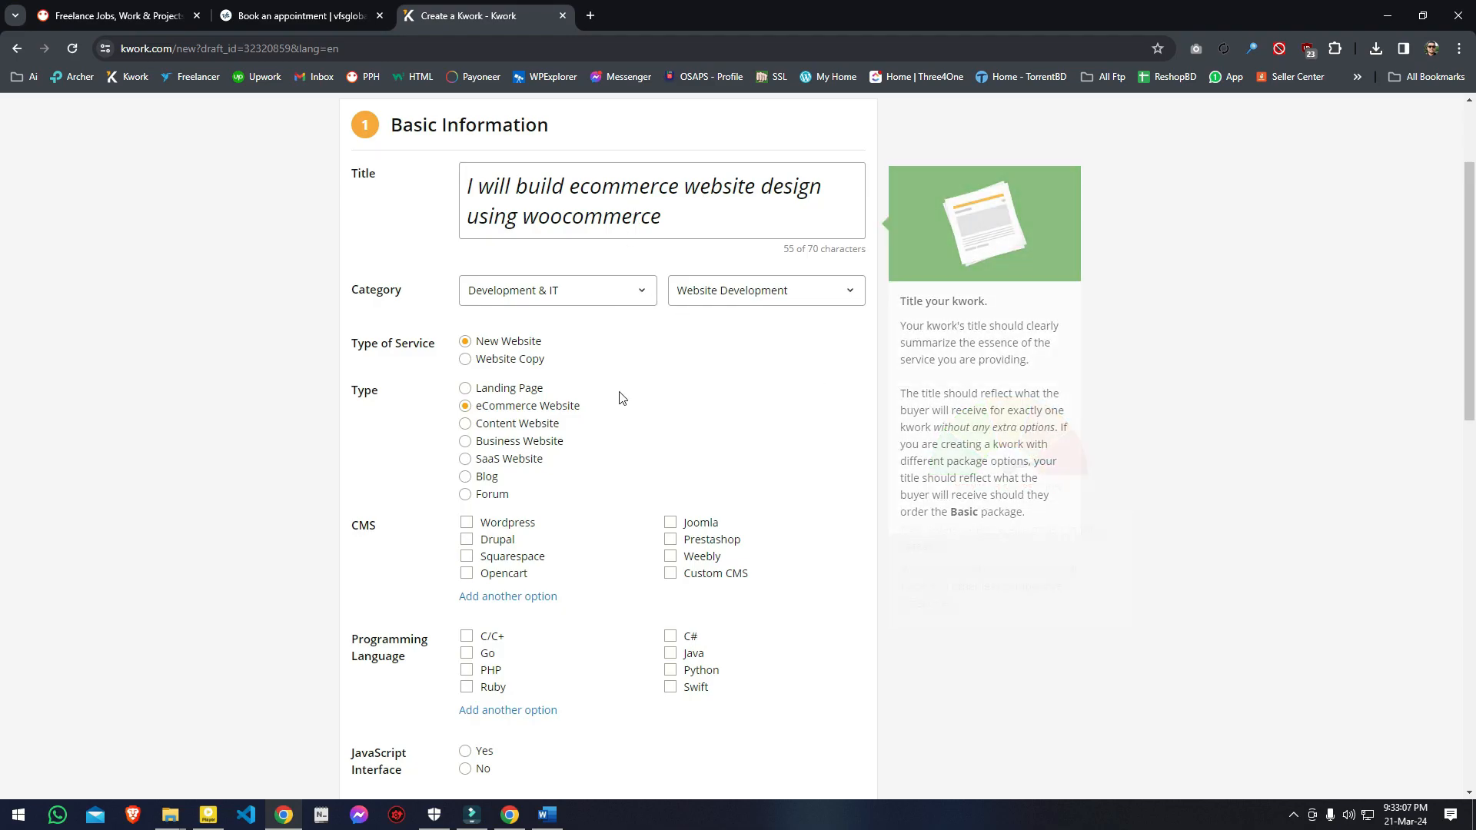
pyautogui.scroll(-3, 616, 372)
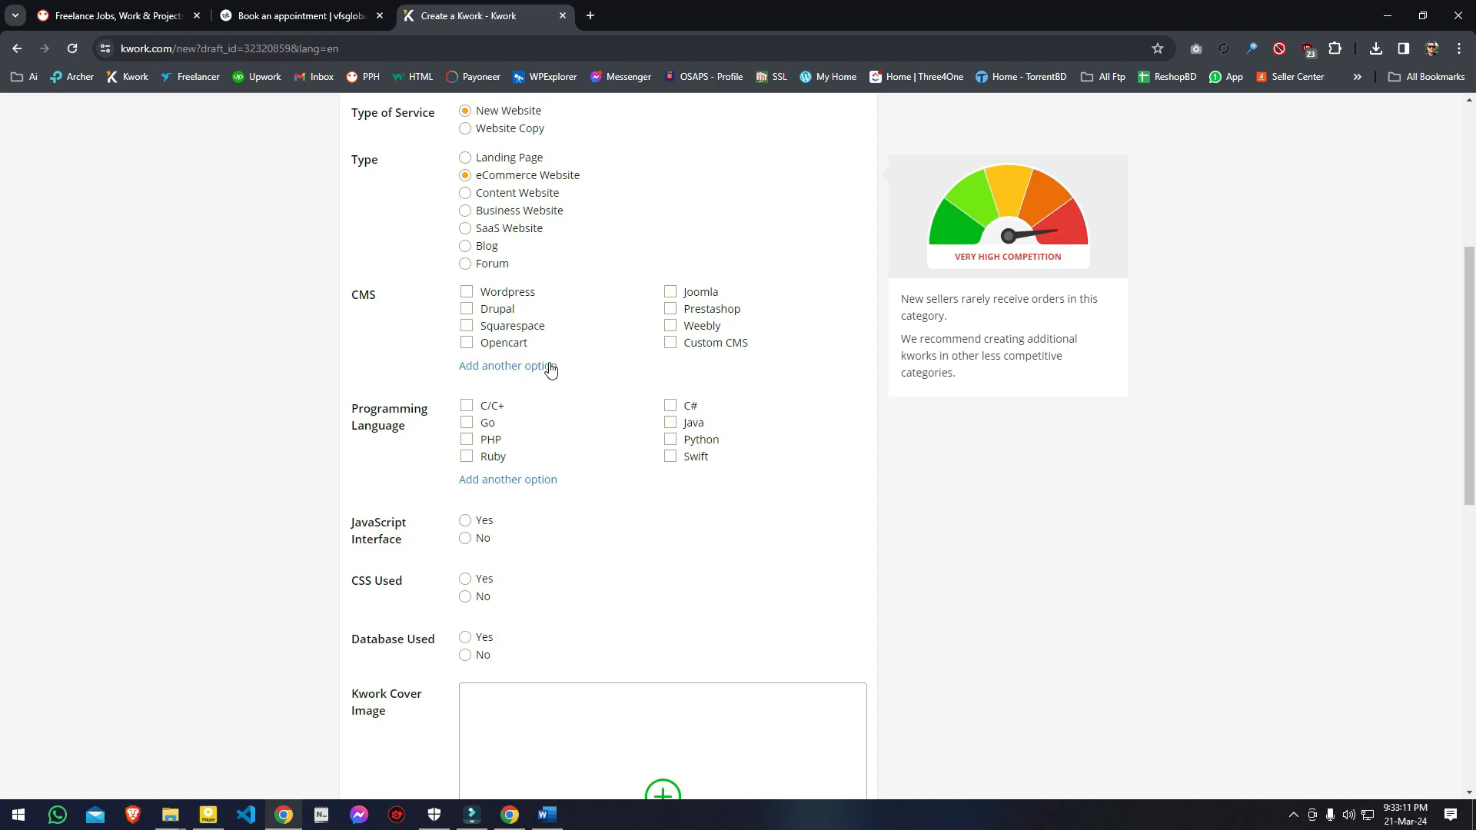
pyautogui.click(497, 297)
# Step: Choose PHP as the programming language and No Framework as the PHP framework
pyautogui.scroll(-1, 591, 487)
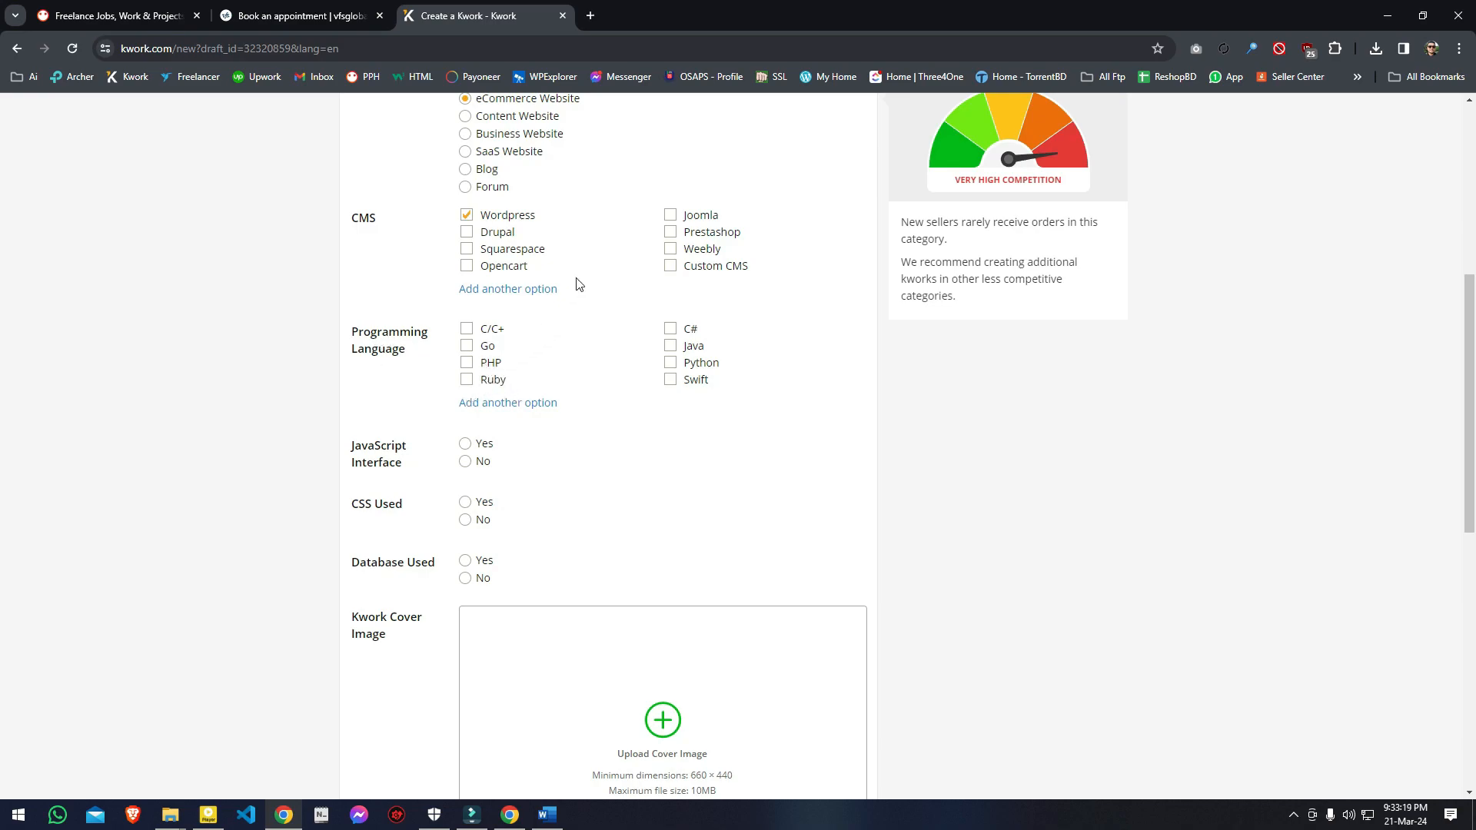
pyautogui.click(490, 365)
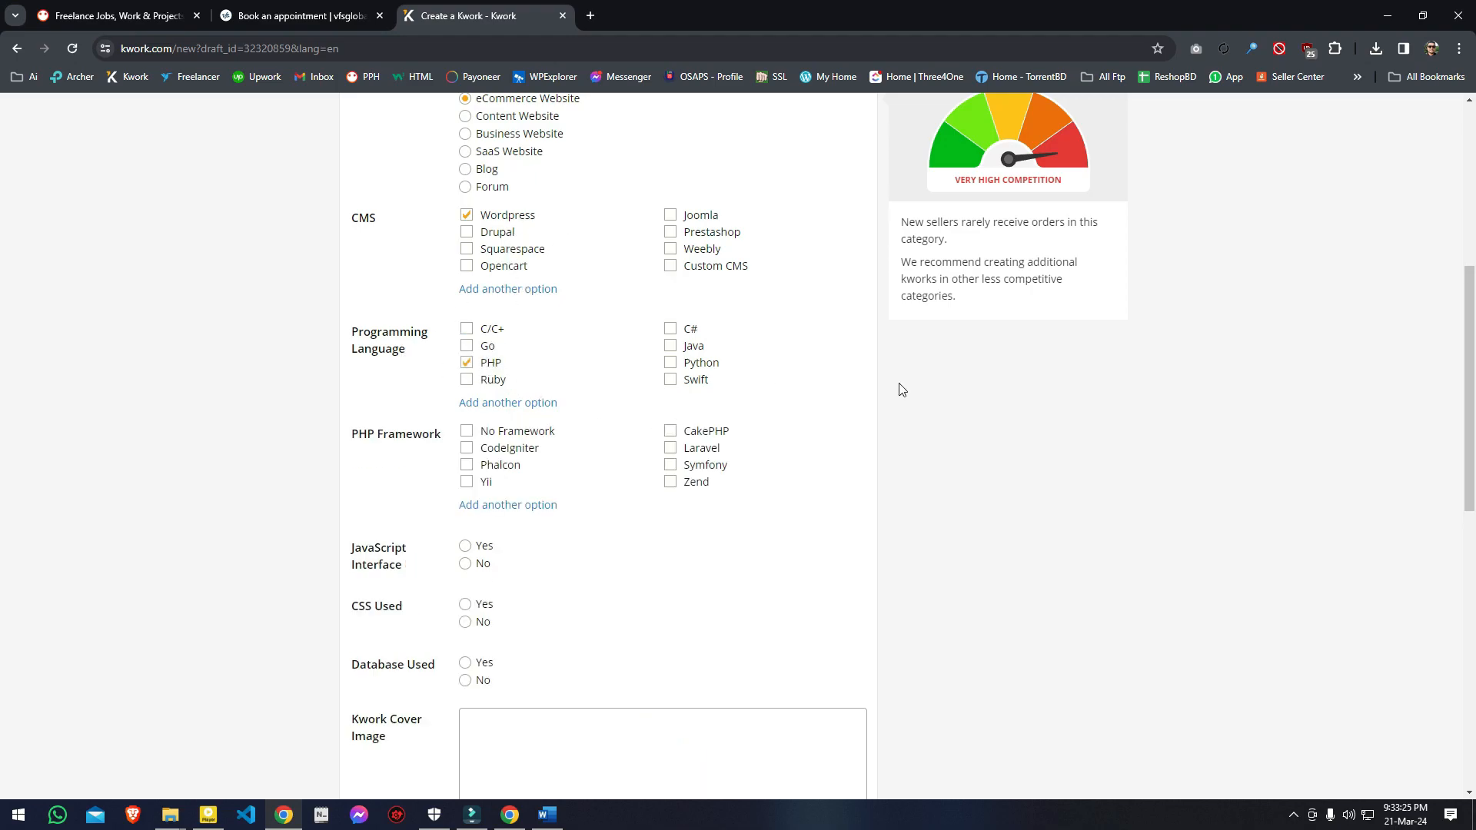
pyautogui.scroll(-2, 661, 467)
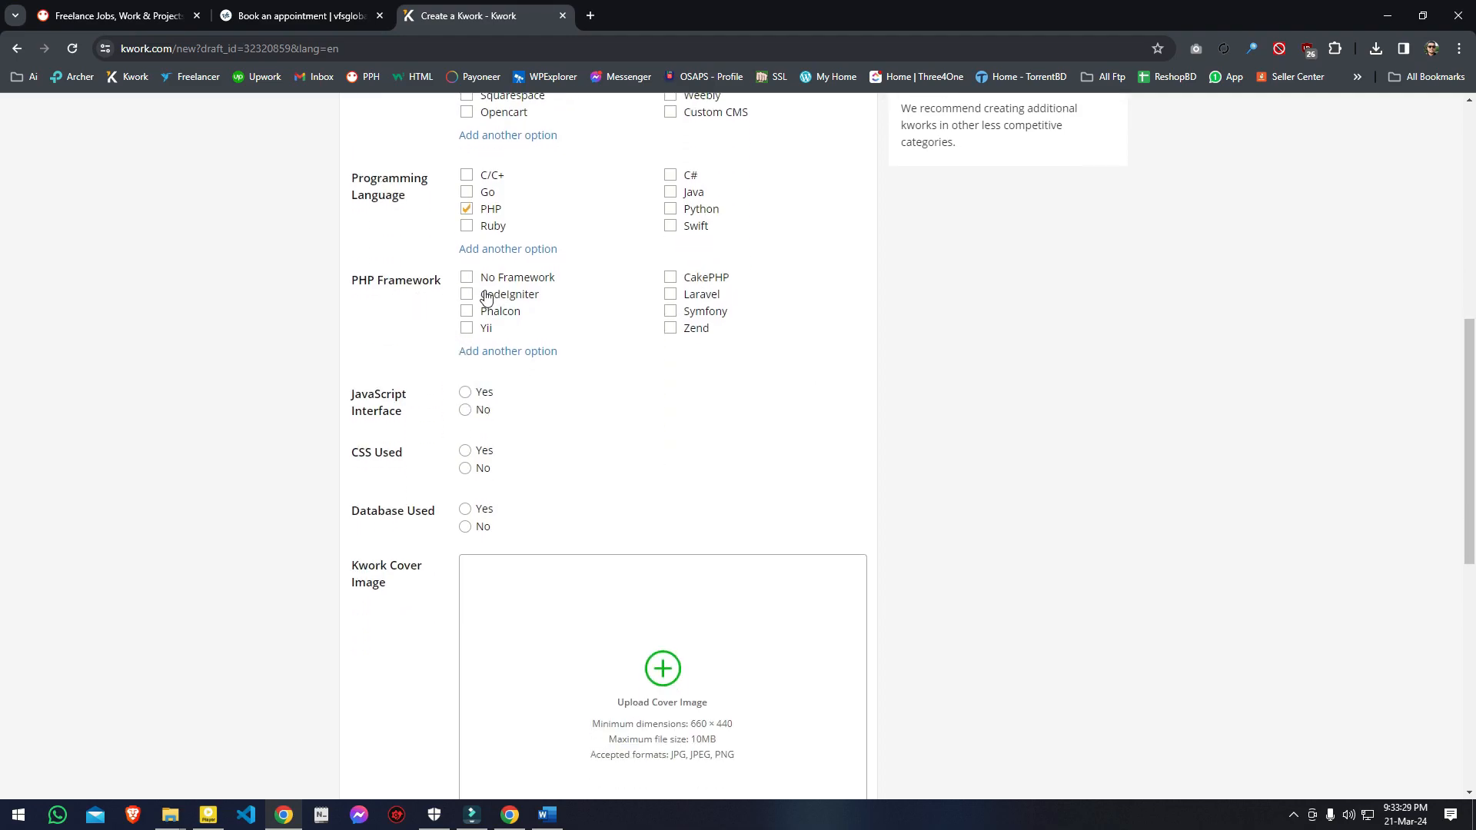
pyautogui.click(471, 277)
# Step: Set JavaScript Interface to No and CSS Used to Yes with No Framework as the CSS framework
pyautogui.scroll(-1, 582, 427)
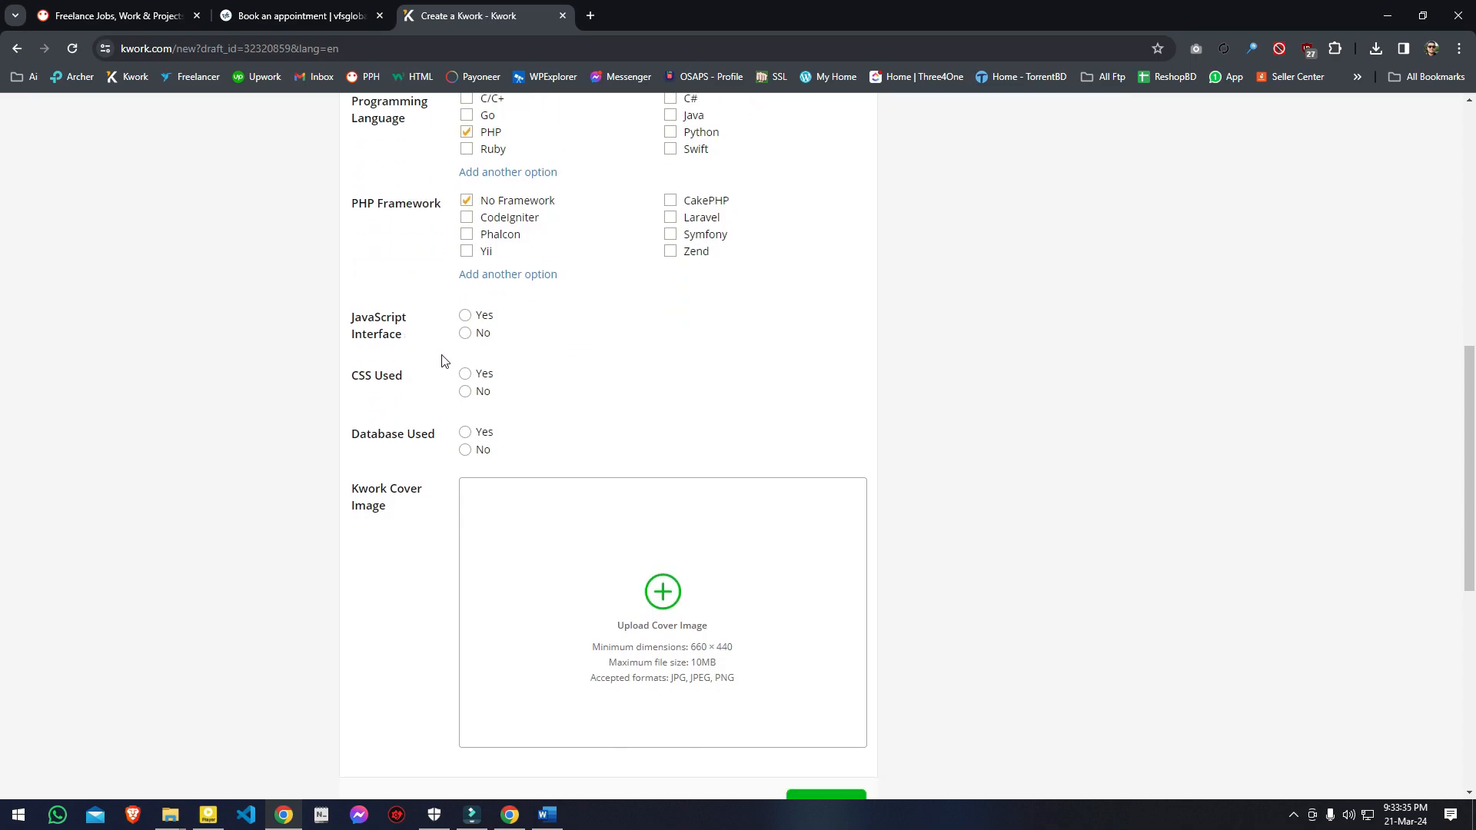
pyautogui.click(467, 335)
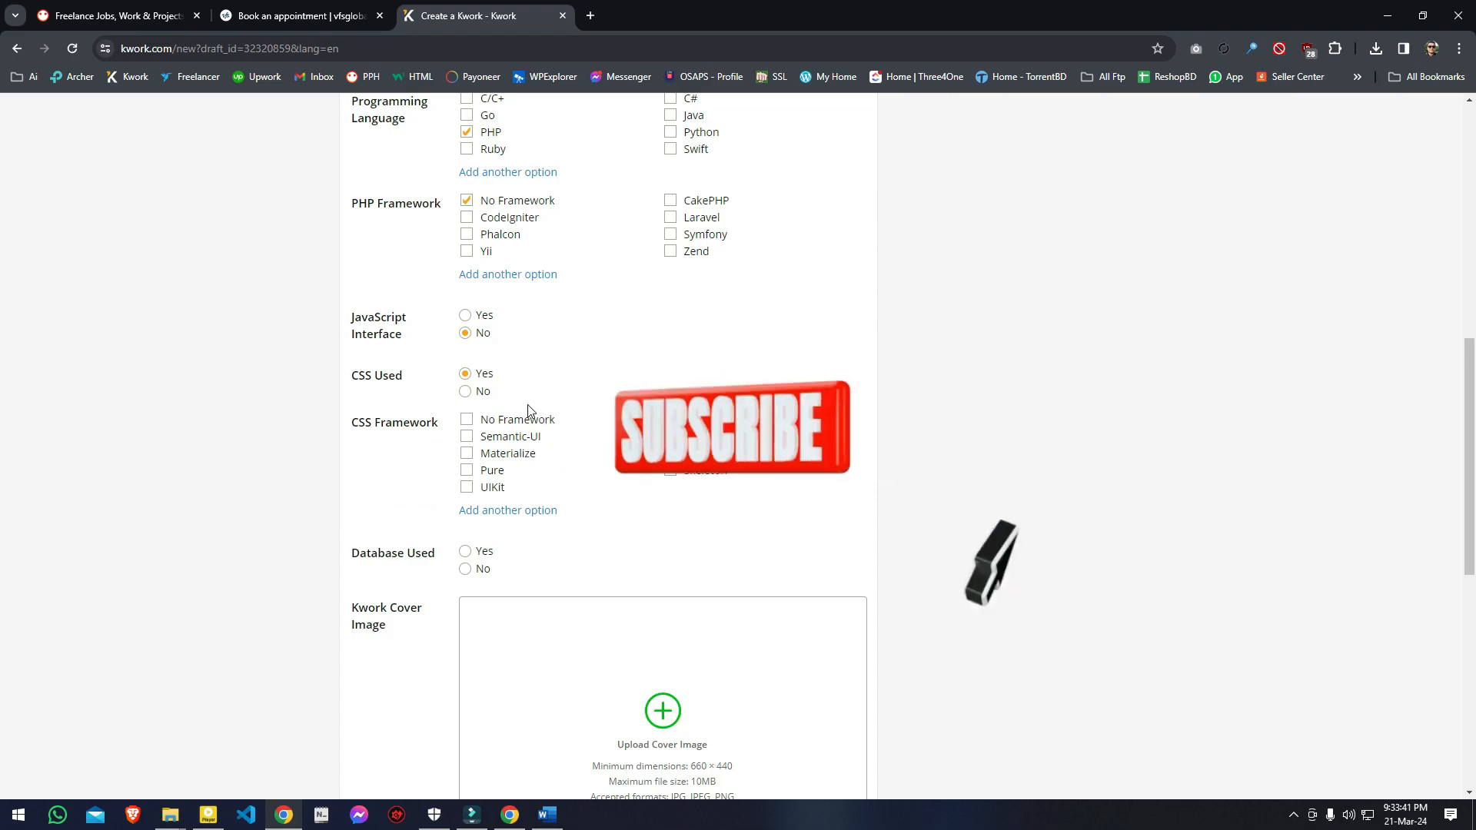
pyautogui.click(530, 423)
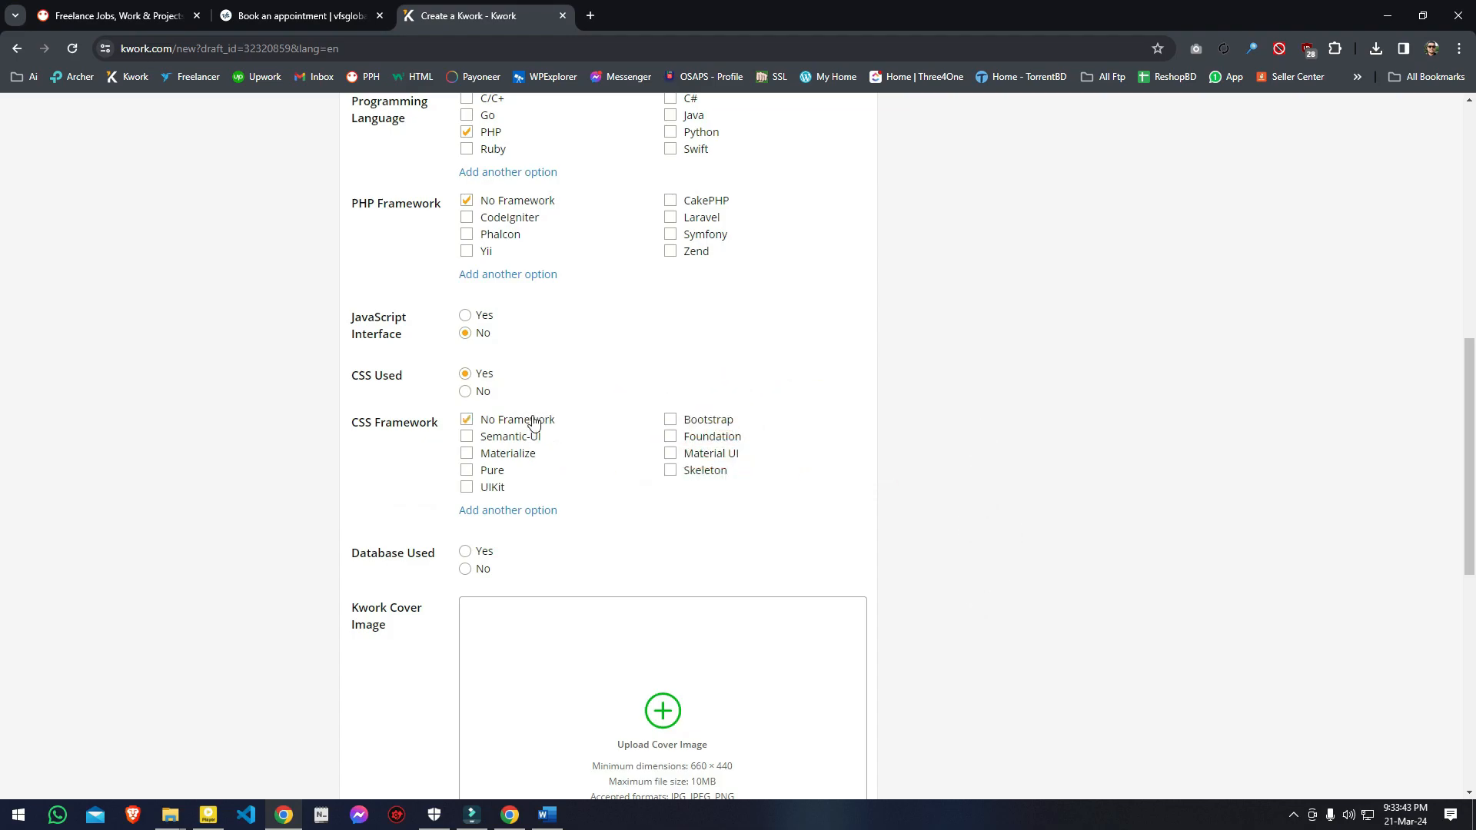
# Step: Set Database Used to Yes and leave only MySQL selected as the database type
pyautogui.scroll(-2, 542, 415)
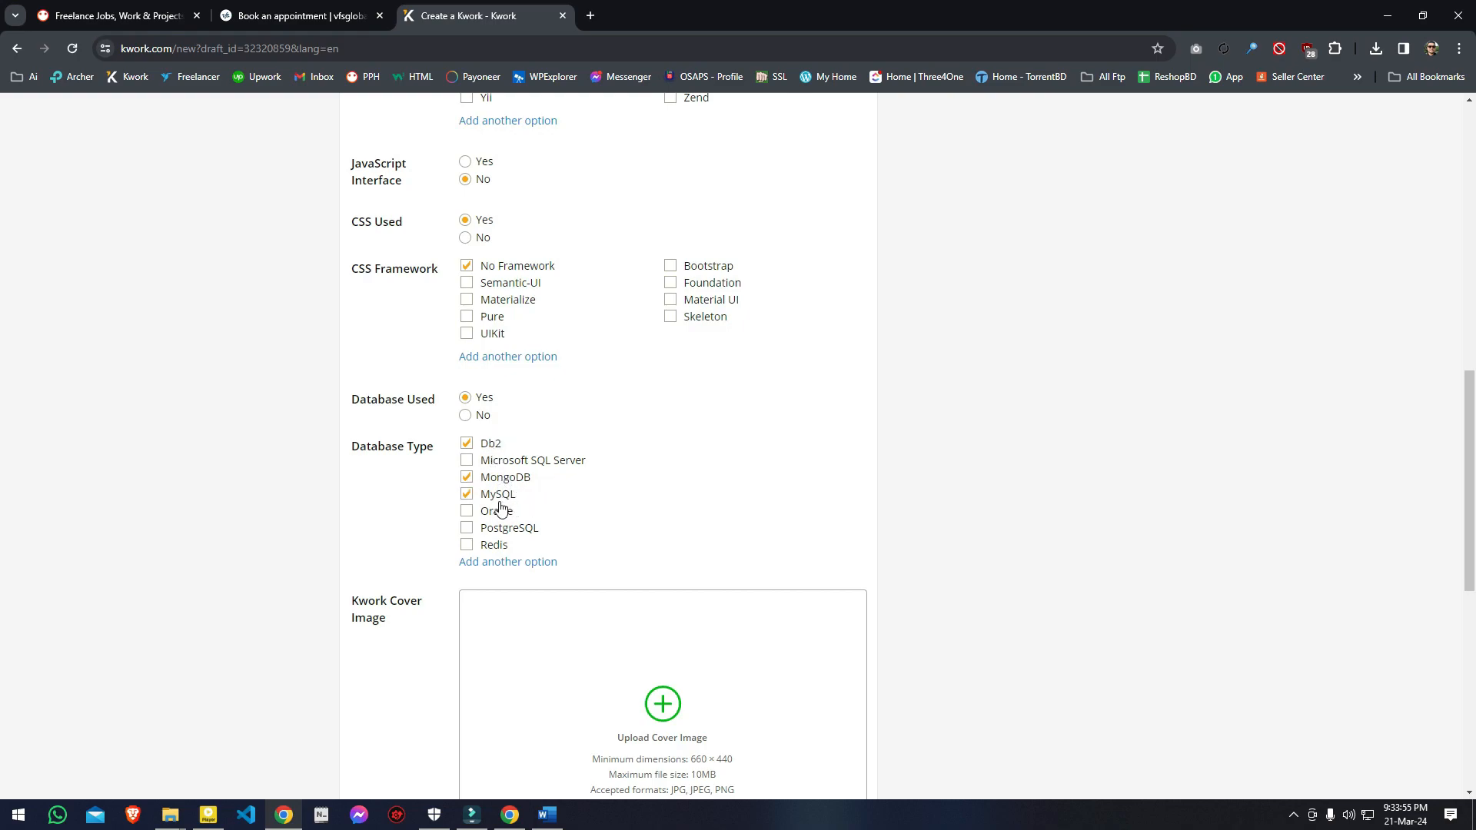
pyautogui.click(493, 483)
pyautogui.click(487, 444)
# Step: Upload cover.png from the desktop's Kwork folder as the kwork cover image
pyautogui.scroll(-4, 412, 538)
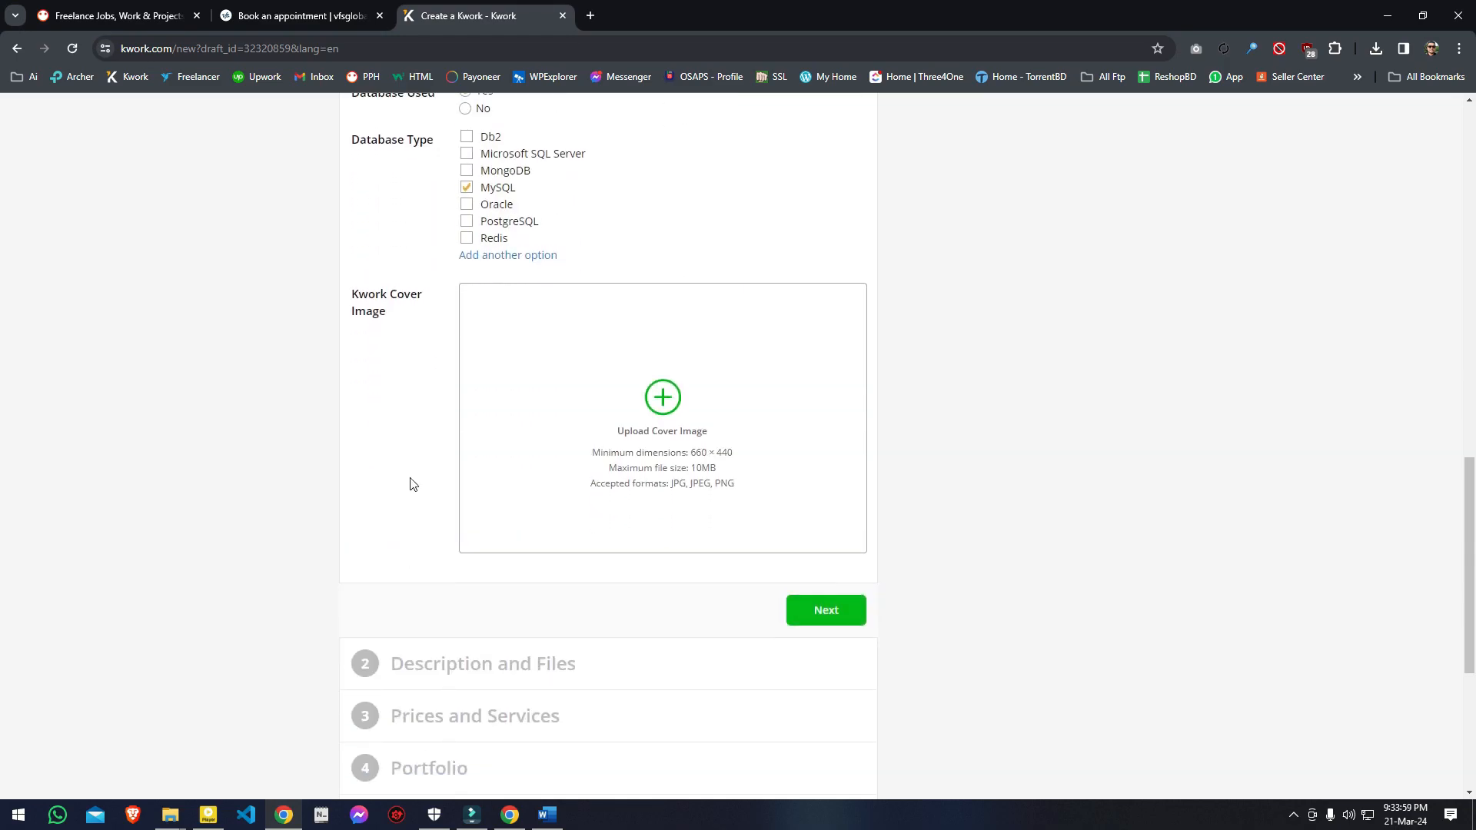
pyautogui.moveTo(646, 433)
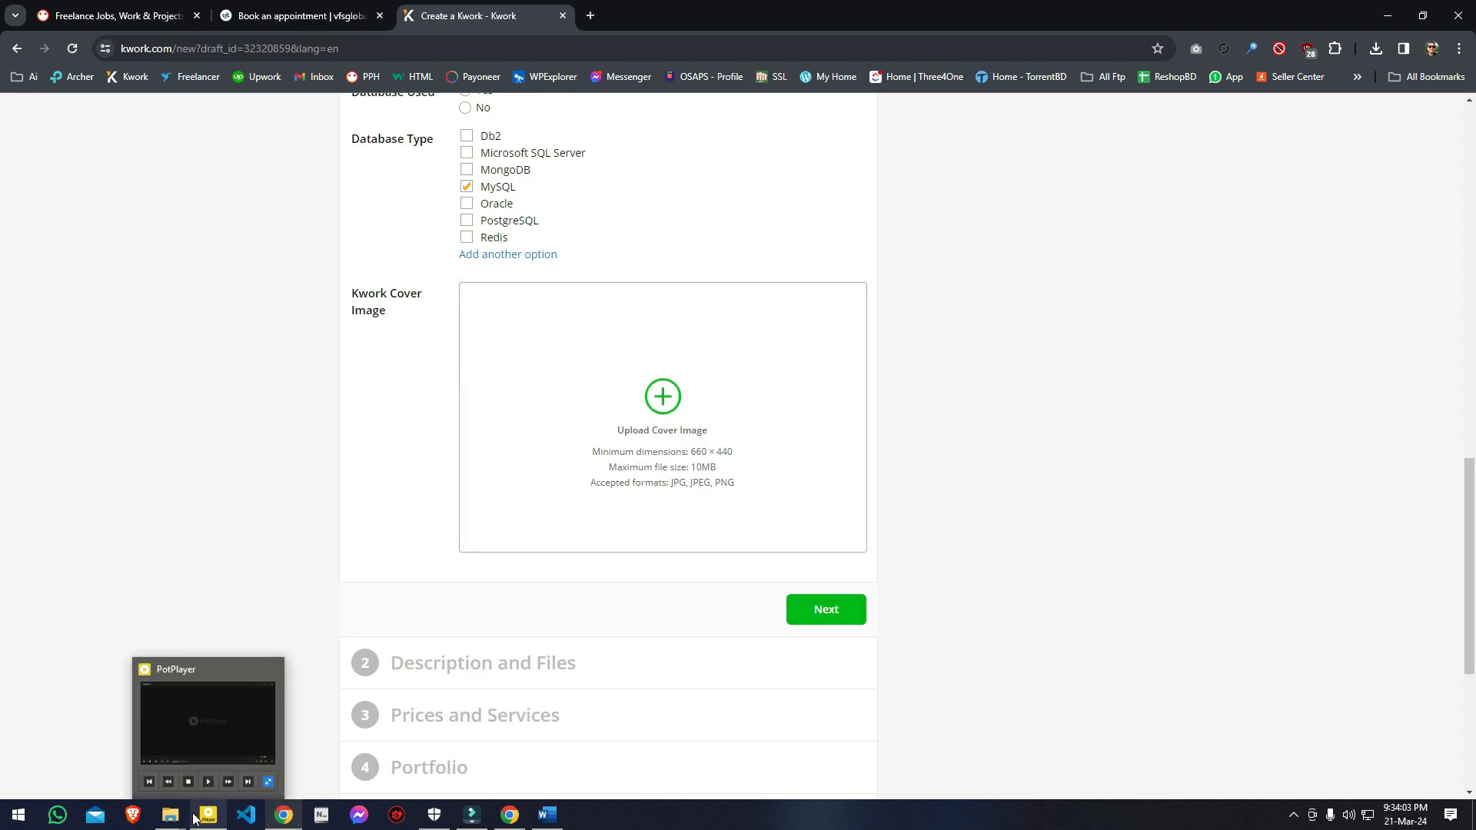
pyautogui.moveTo(718, 510)
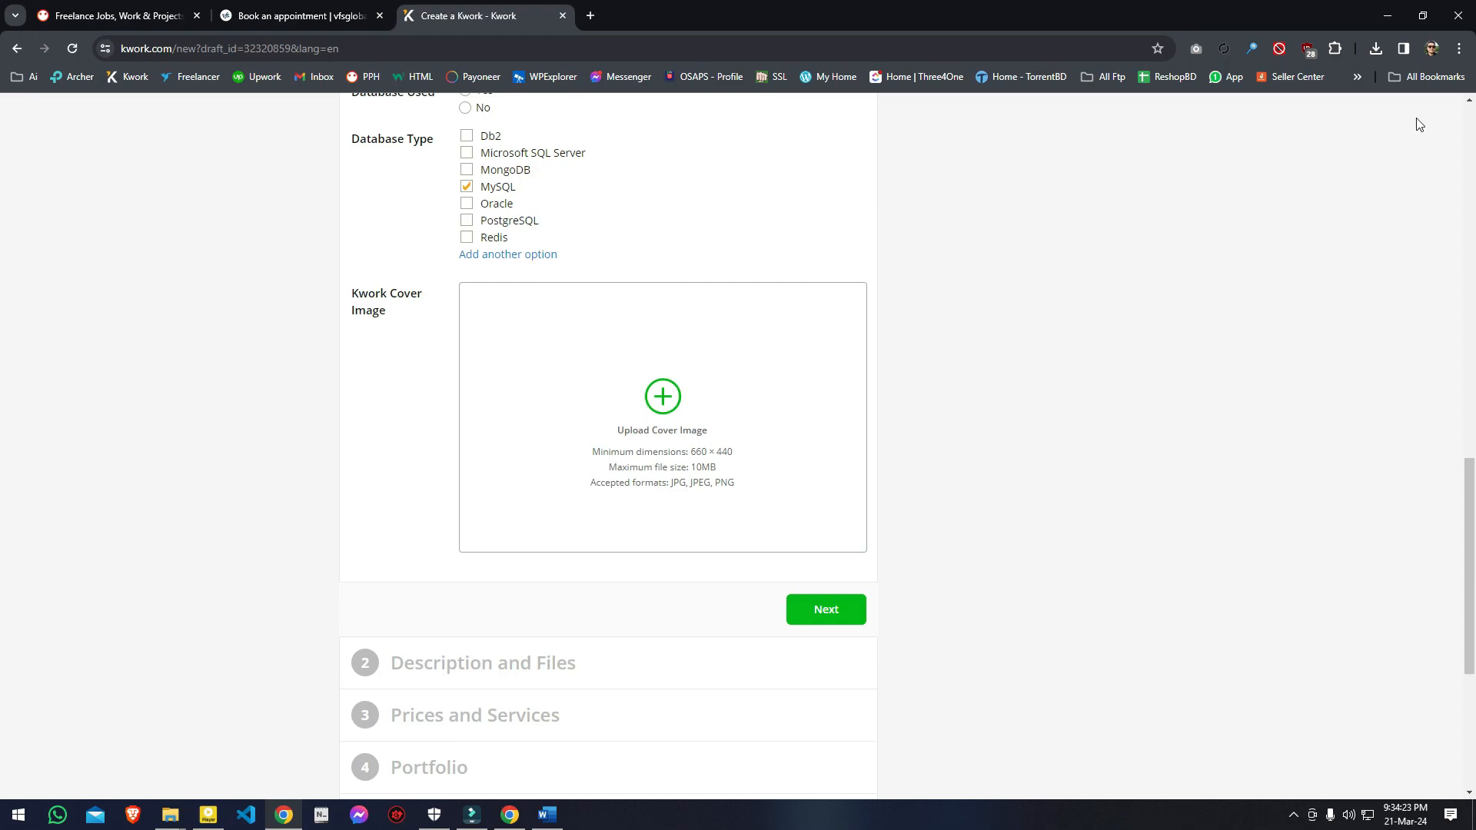
pyautogui.moveTo(162, 818)
pyautogui.click(386, 759)
pyautogui.moveTo(792, 308); pyautogui.dragTo(607, 471)
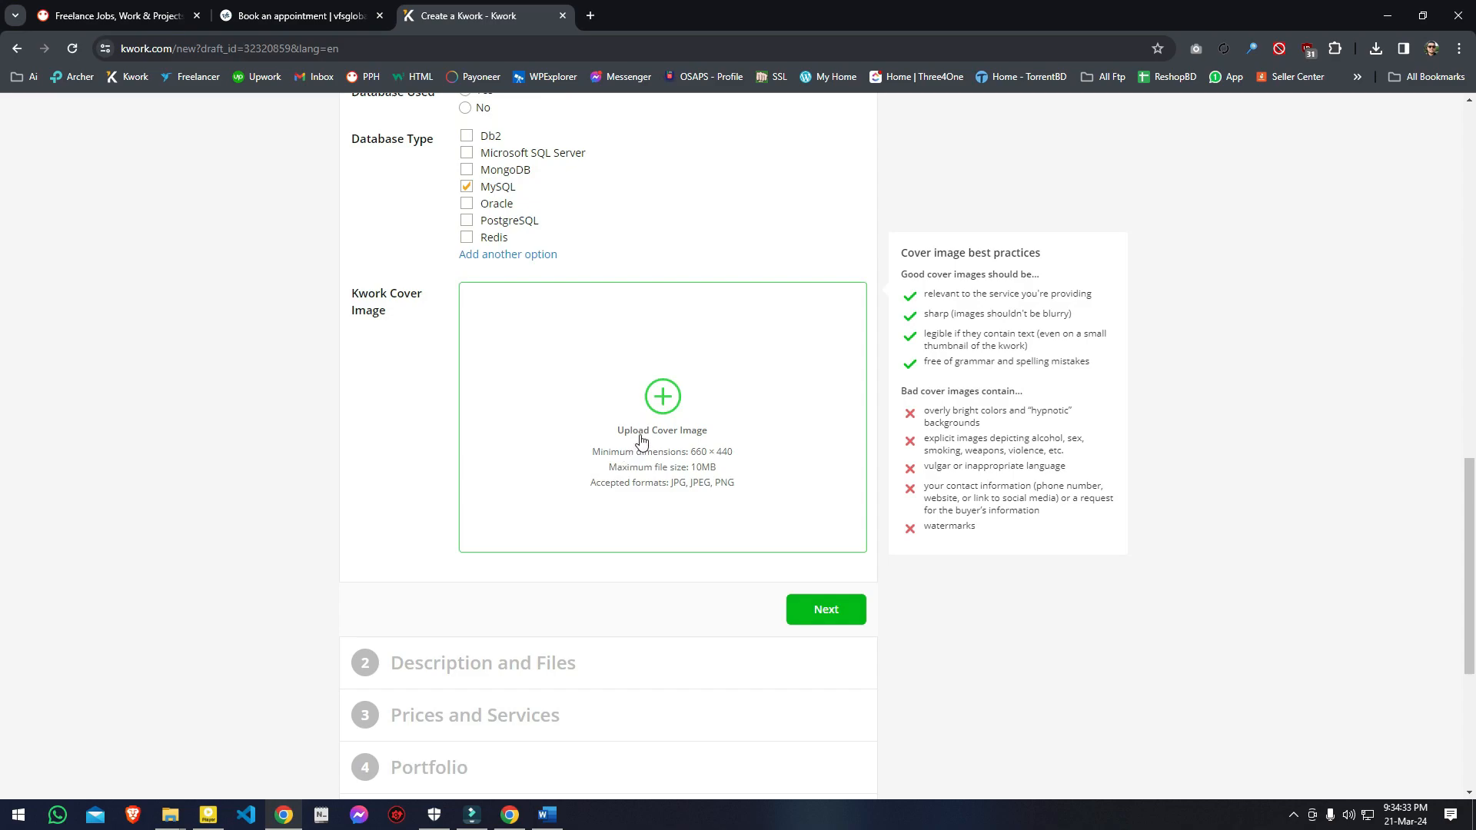
pyautogui.click(662, 397)
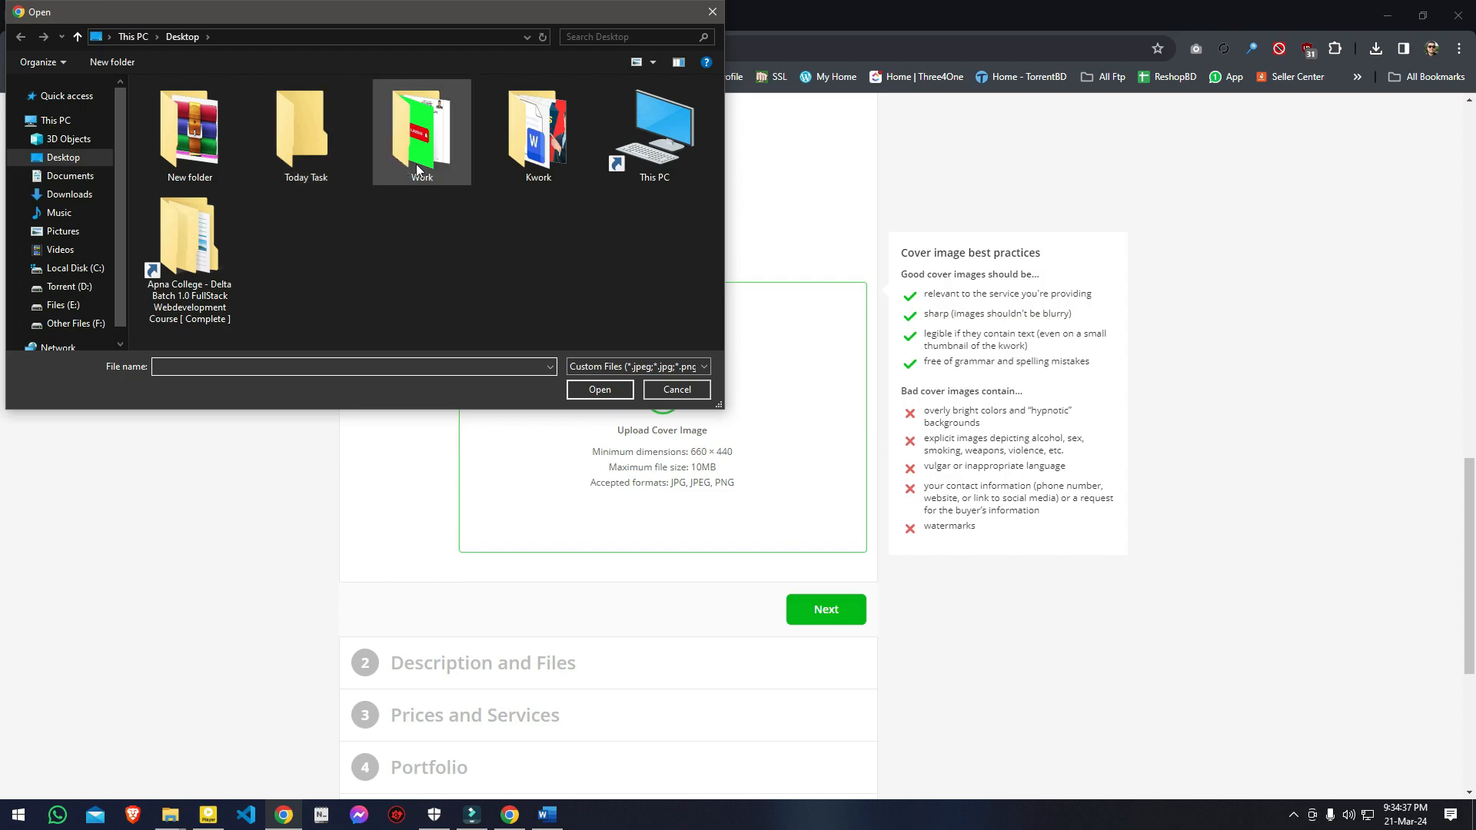
pyautogui.doubleClick(506, 169)
pyautogui.doubleClick(265, 150)
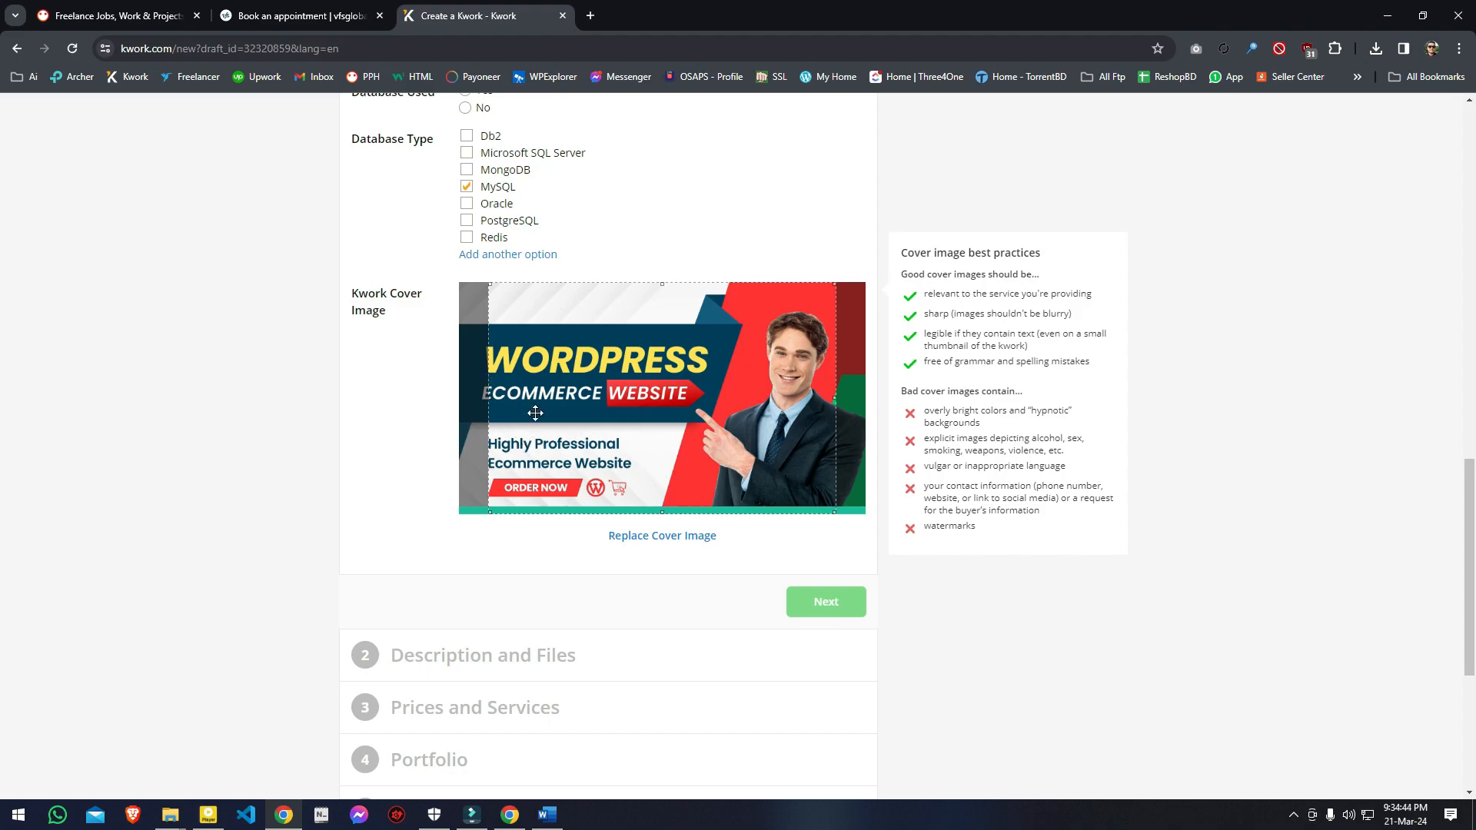
# Step: Shift the cover image's crop area to include the whole heading text and continue to the Description and Files section
pyautogui.moveTo(536, 413); pyautogui.dragTo(522, 410)
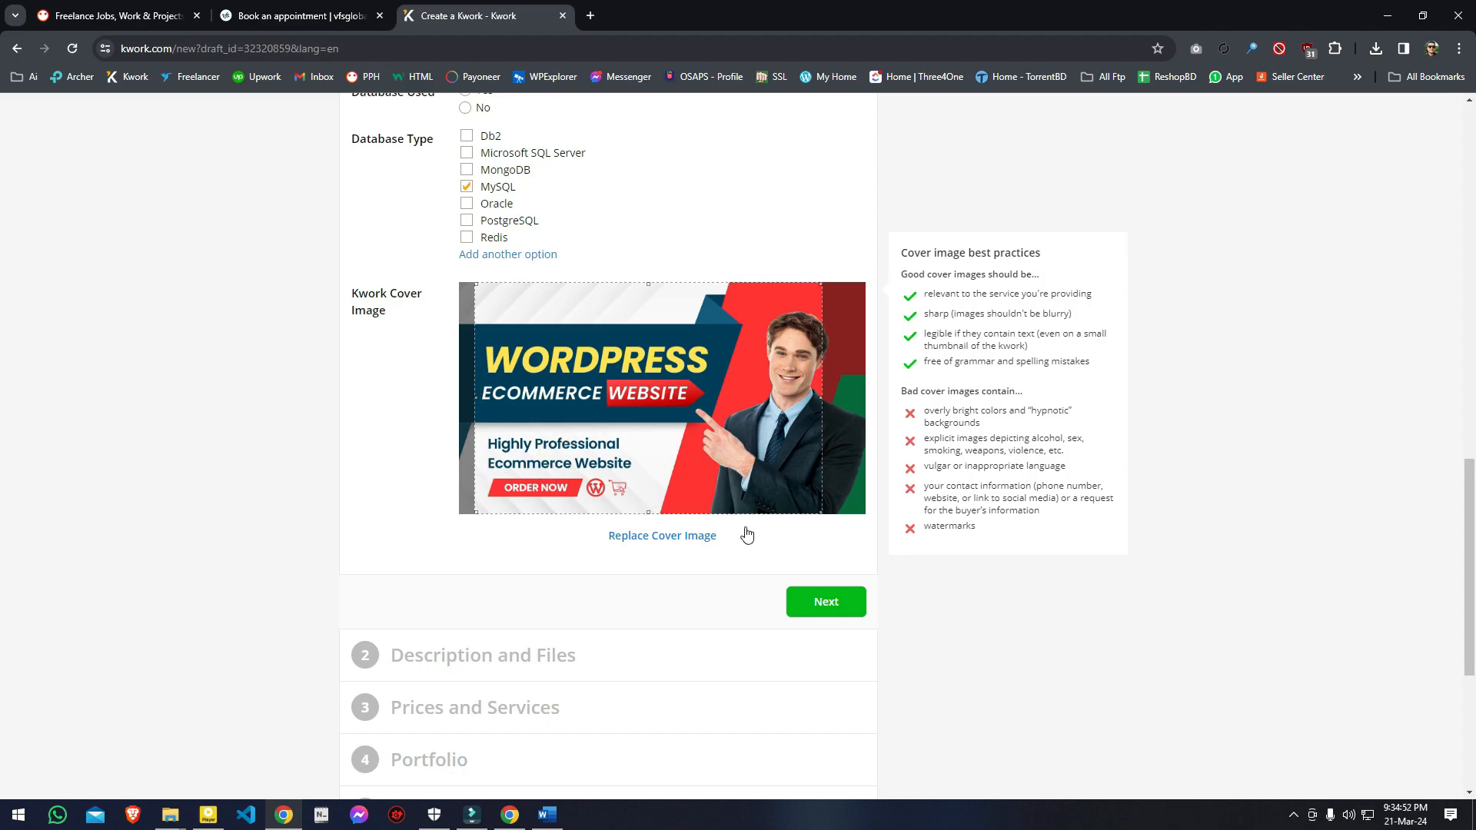
pyautogui.click(837, 602)
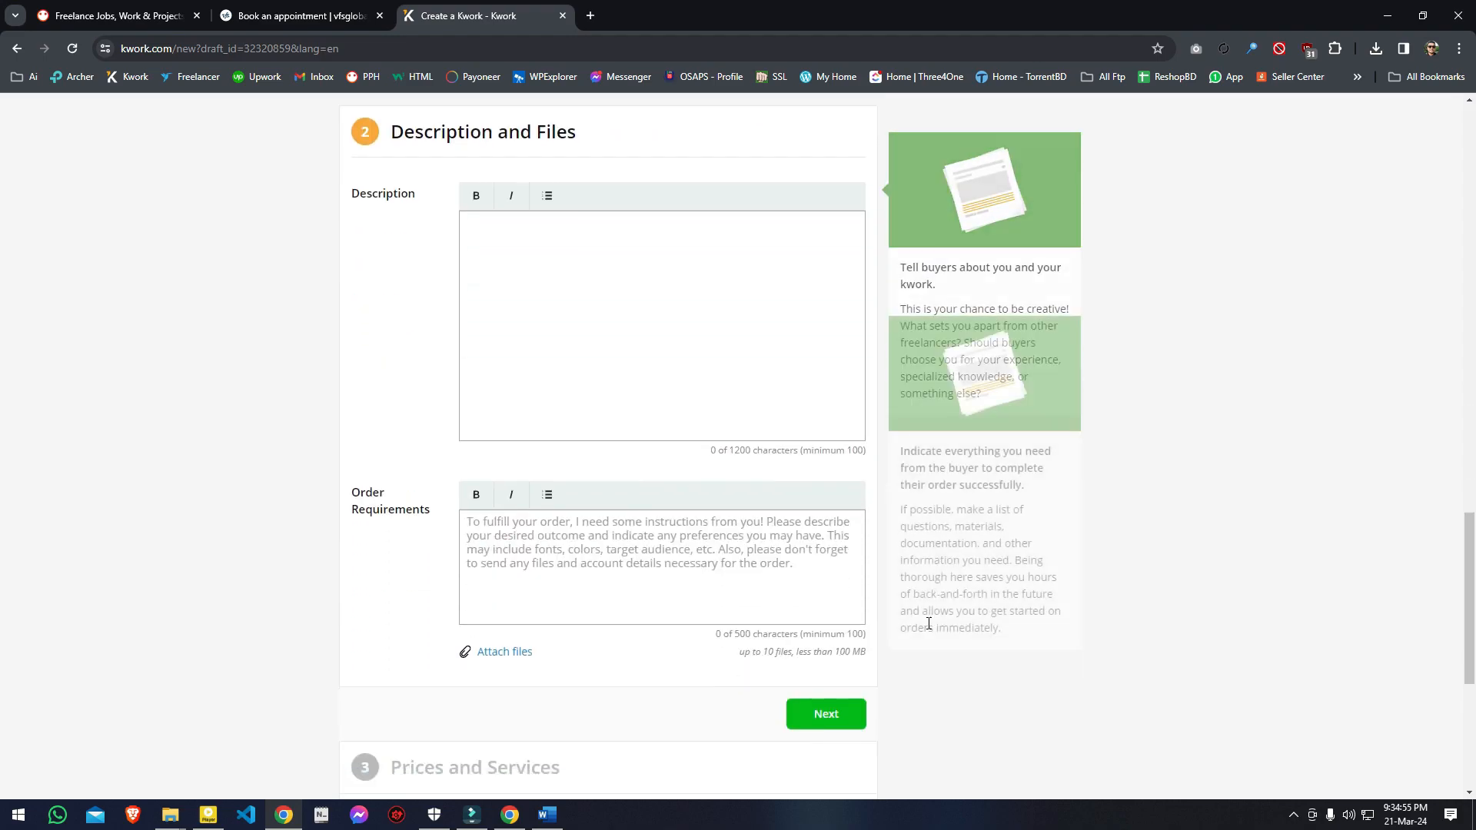
pyautogui.click(535, 273)
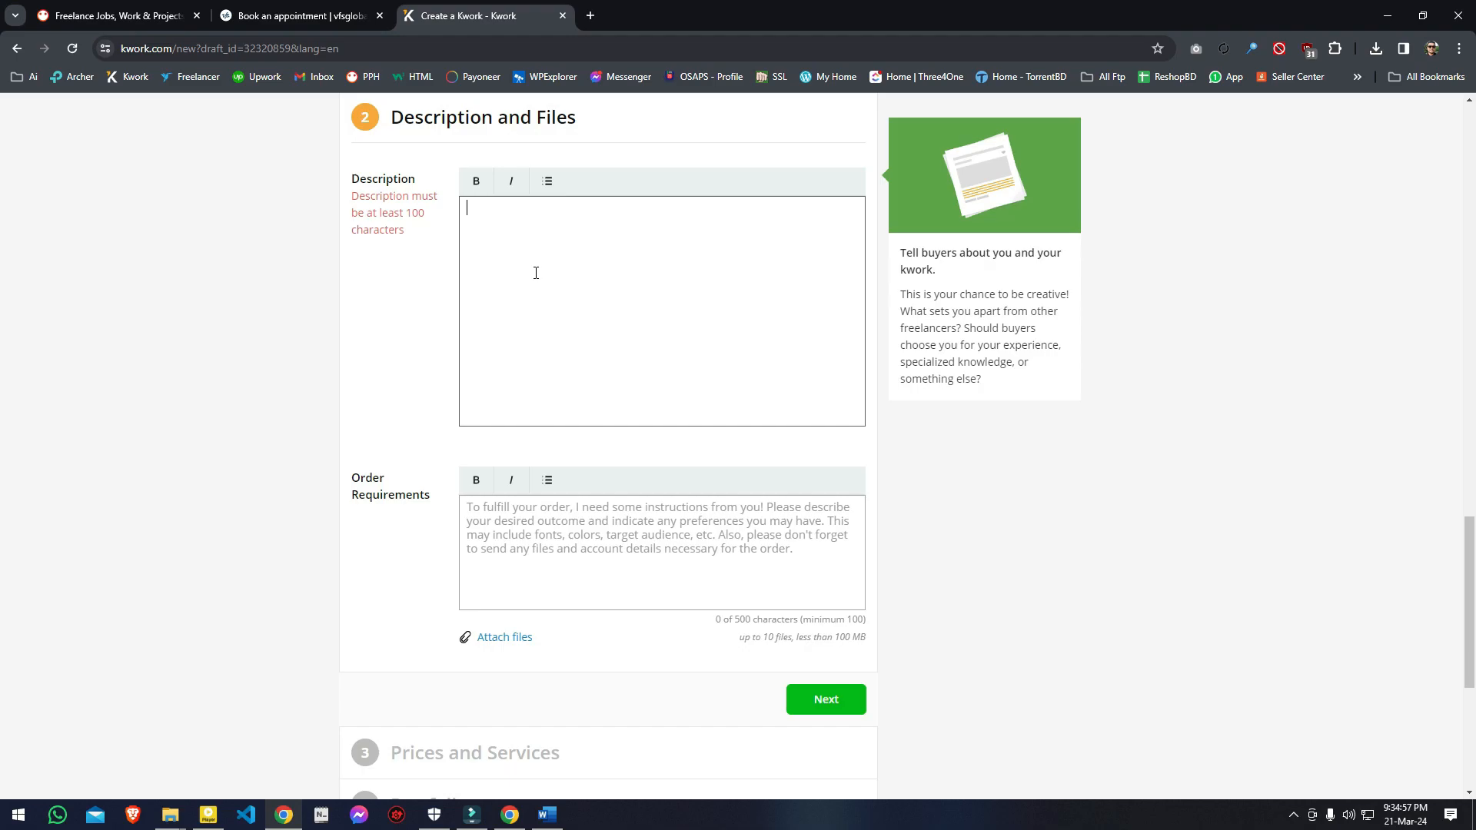
# Step: Switch to Basic Information.docx in Word and go to its Description and Files section
pyautogui.click(547, 813)
pyautogui.scroll(-3, 615, 522)
pyautogui.scroll(-10, 620, 569)
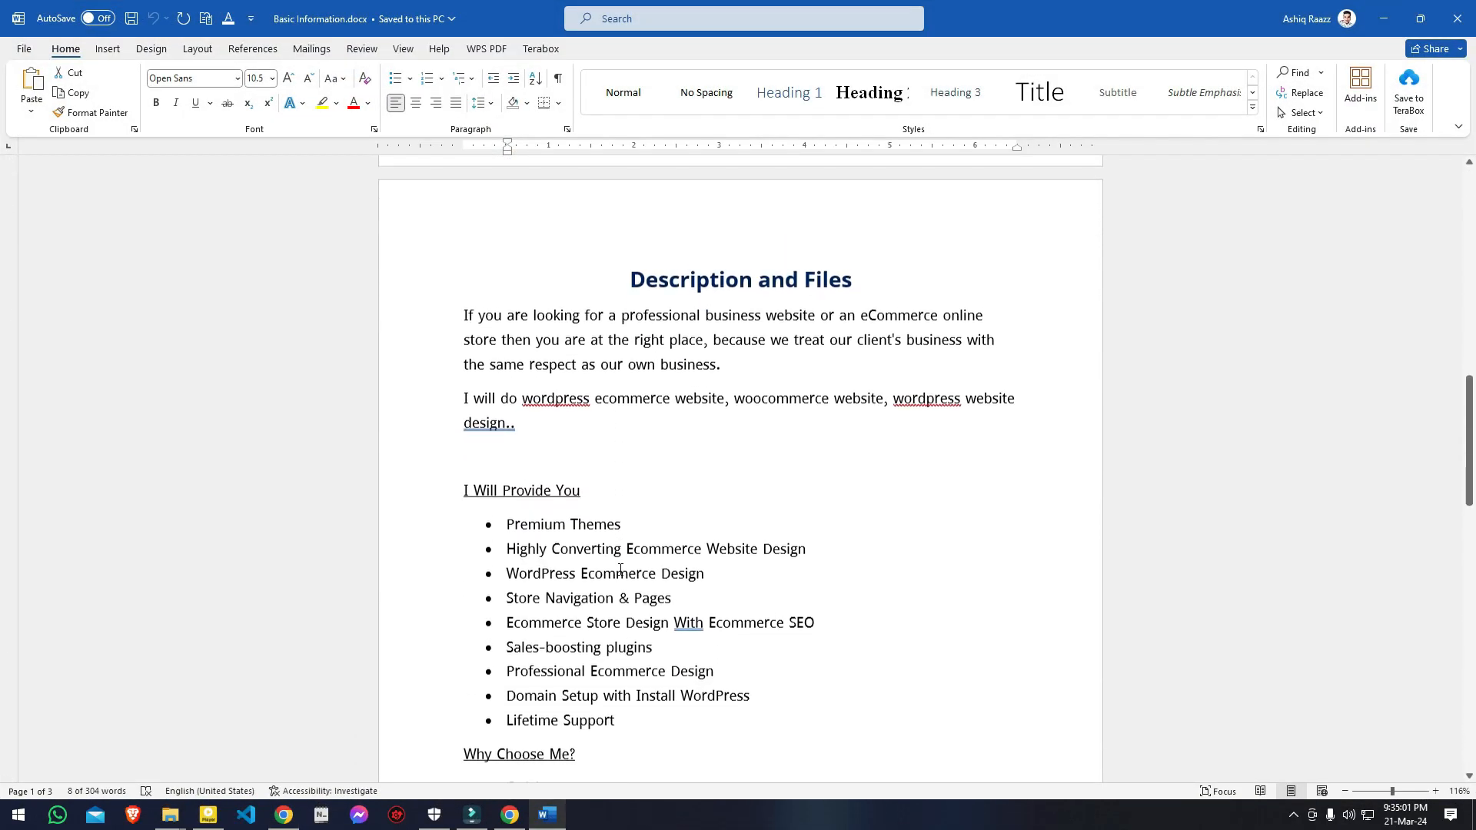
pyautogui.scroll(1, 648, 440)
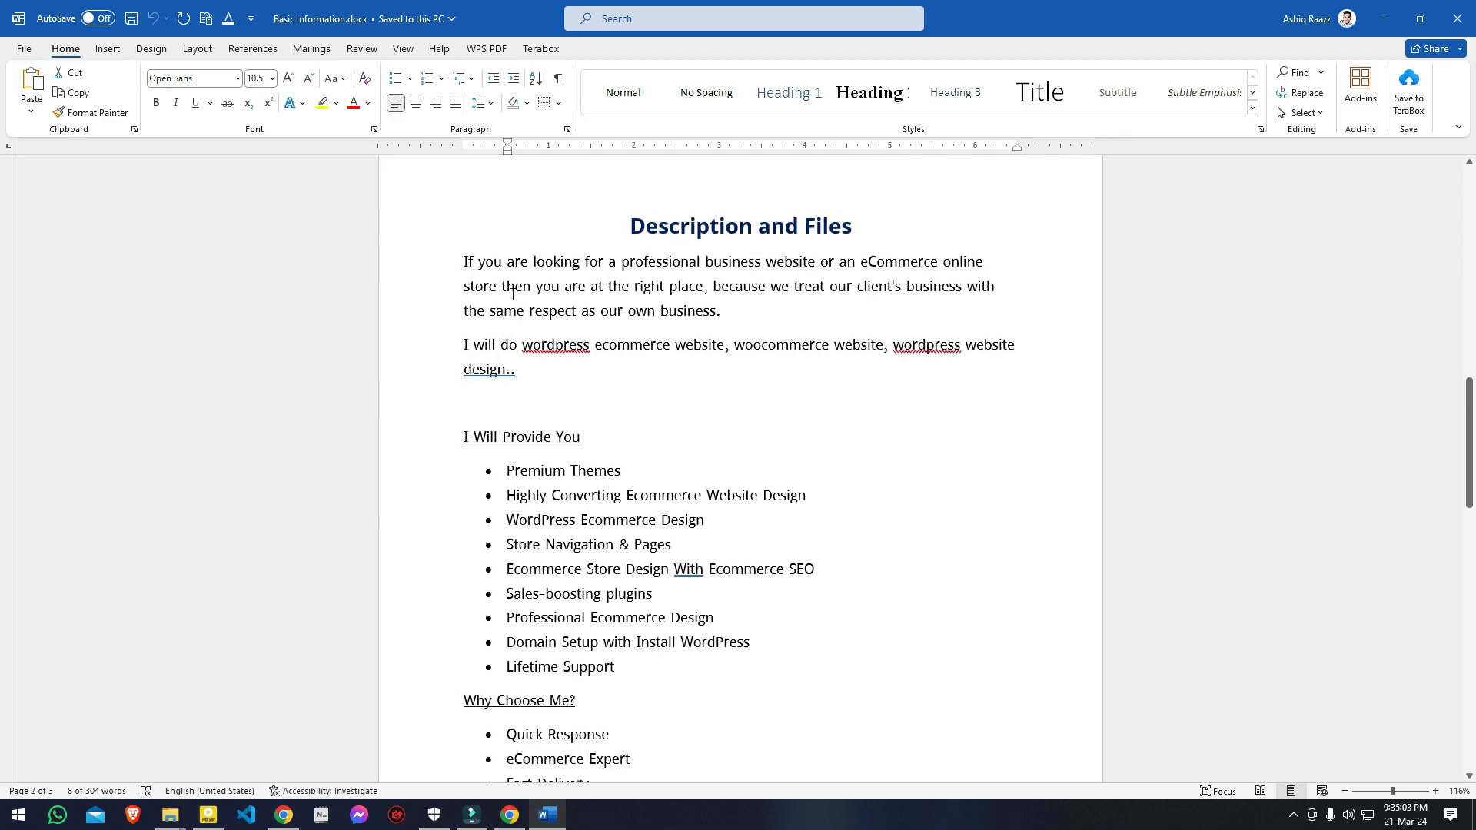
pyautogui.moveTo(461, 265); pyautogui.dragTo(474, 404)
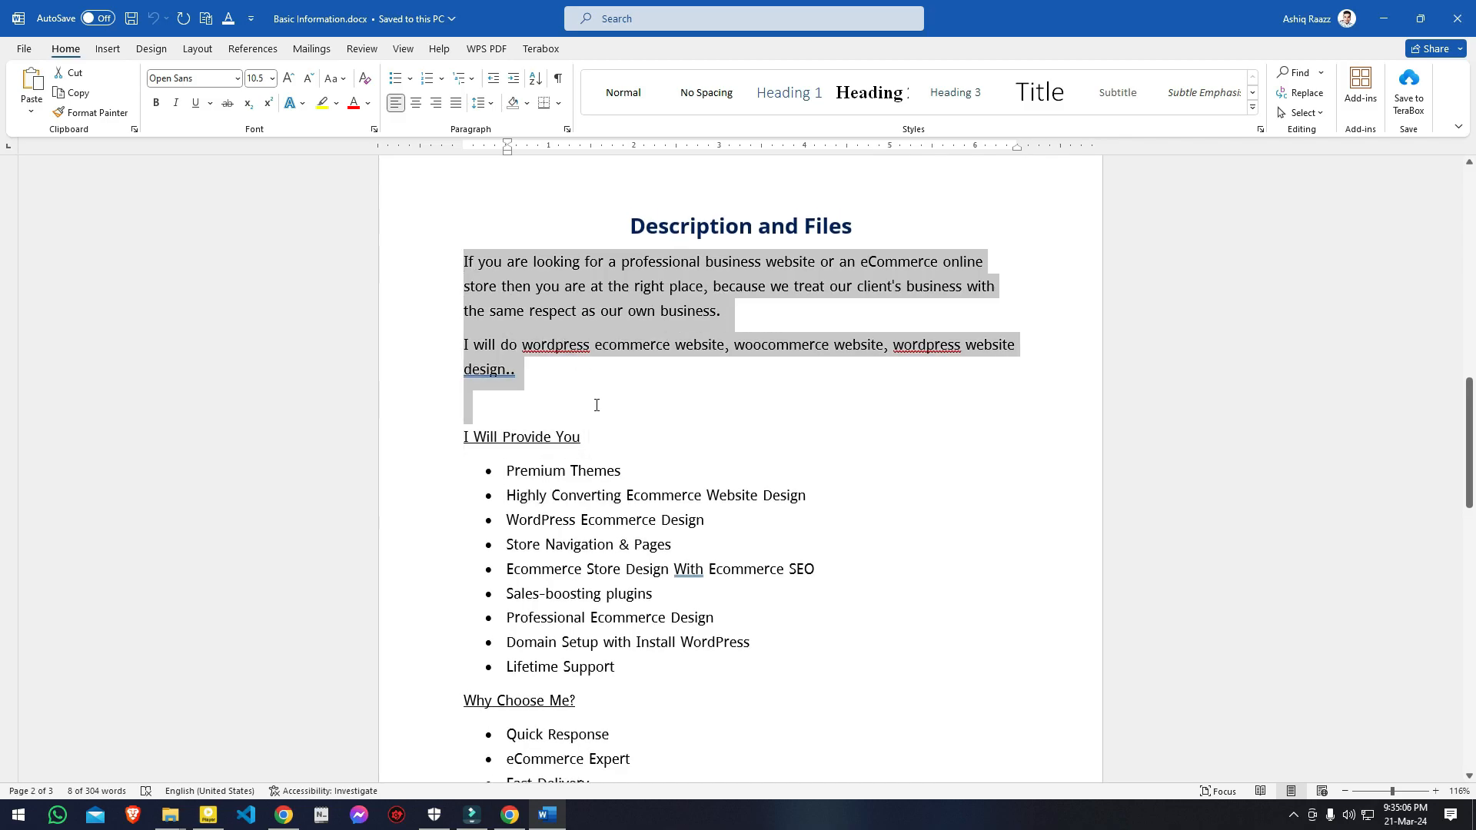
pyautogui.click(886, 262)
pyautogui.doubleClick(888, 262)
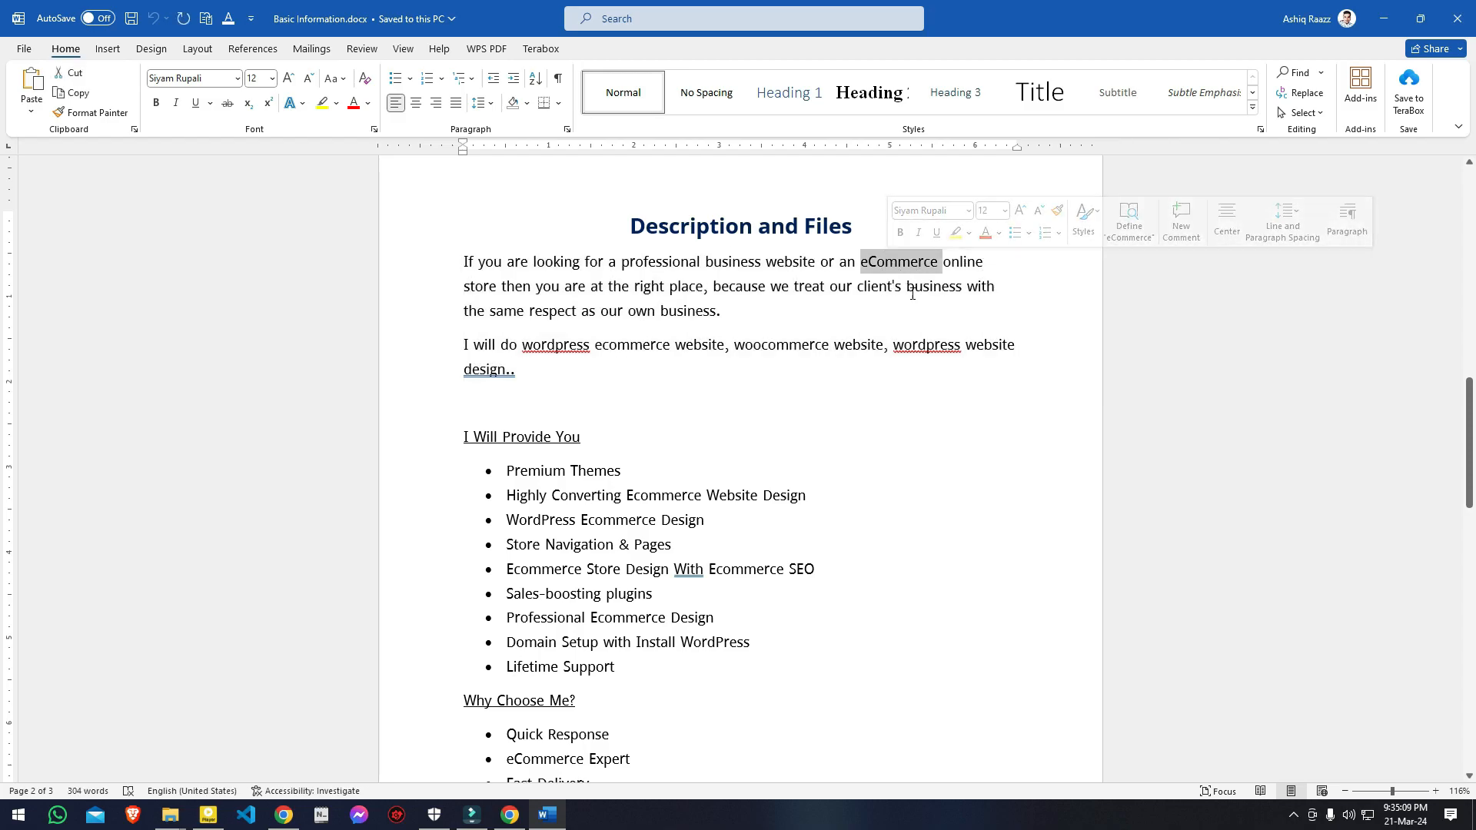
pyautogui.click(495, 313)
# Step: Copy the description text from "If you are looking for a professional business website" through the note about contacting before placing an order
pyautogui.moveTo(464, 261); pyautogui.dragTo(954, 710)
pyautogui.rightClick(578, 400)
pyautogui.click(612, 460)
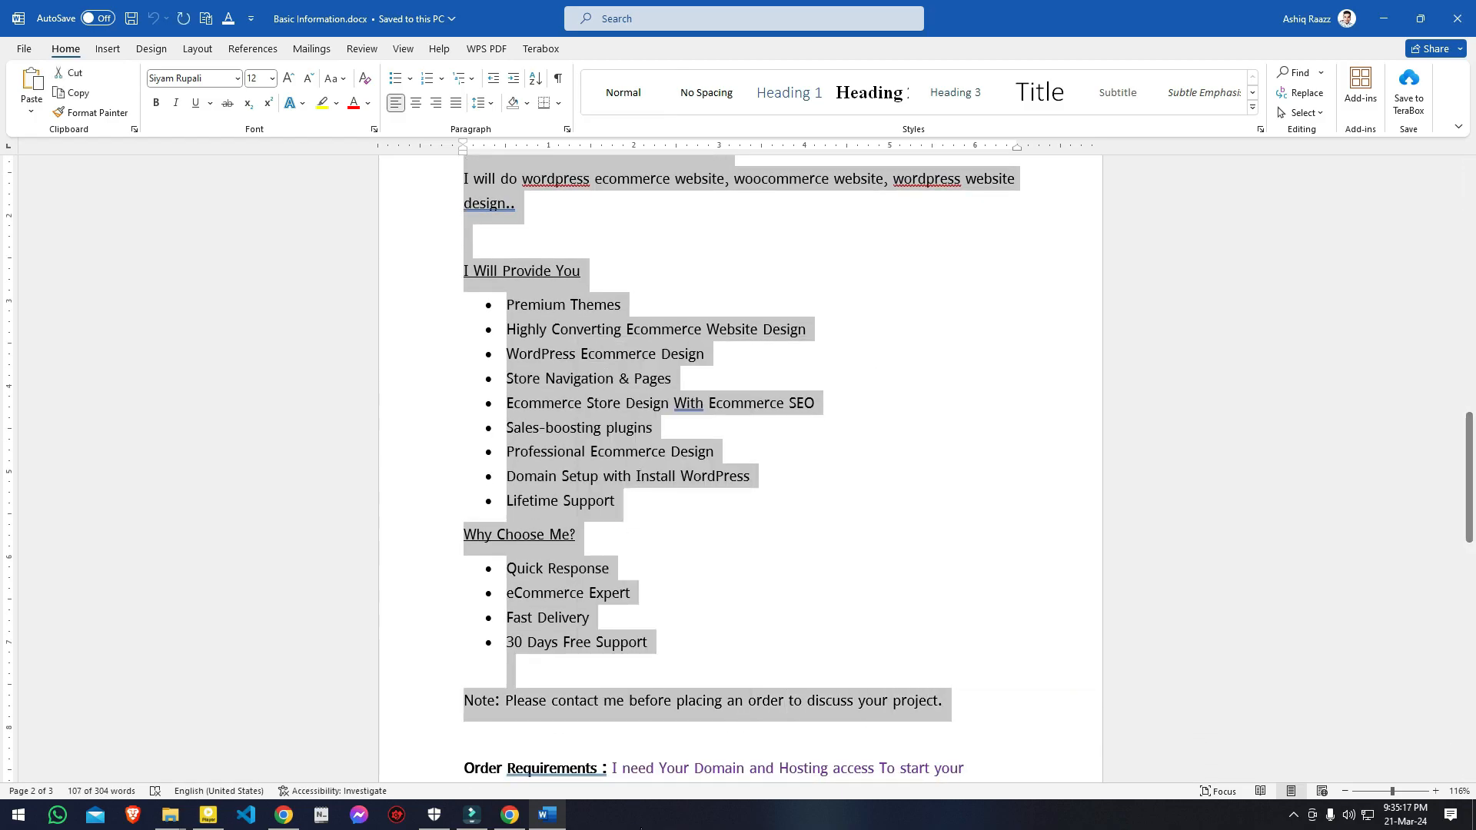
pyautogui.scroll(-5, 566, 616)
# Step: Switch back to the Kwork page in Chrome and paste the copied text into the Description field as plain text
pyautogui.hotkey('alt', 'Tab')
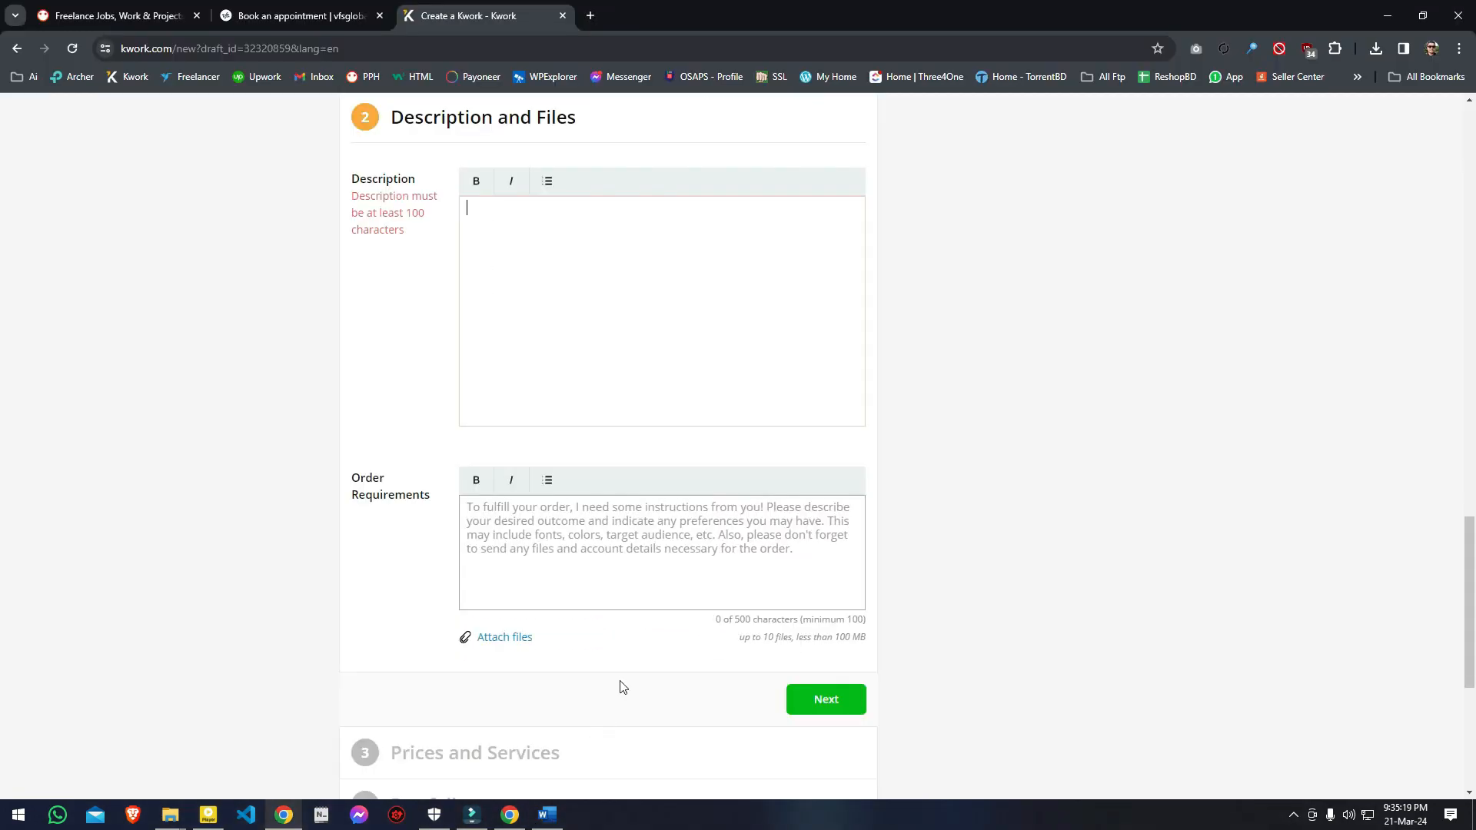
pyautogui.rightClick(579, 258)
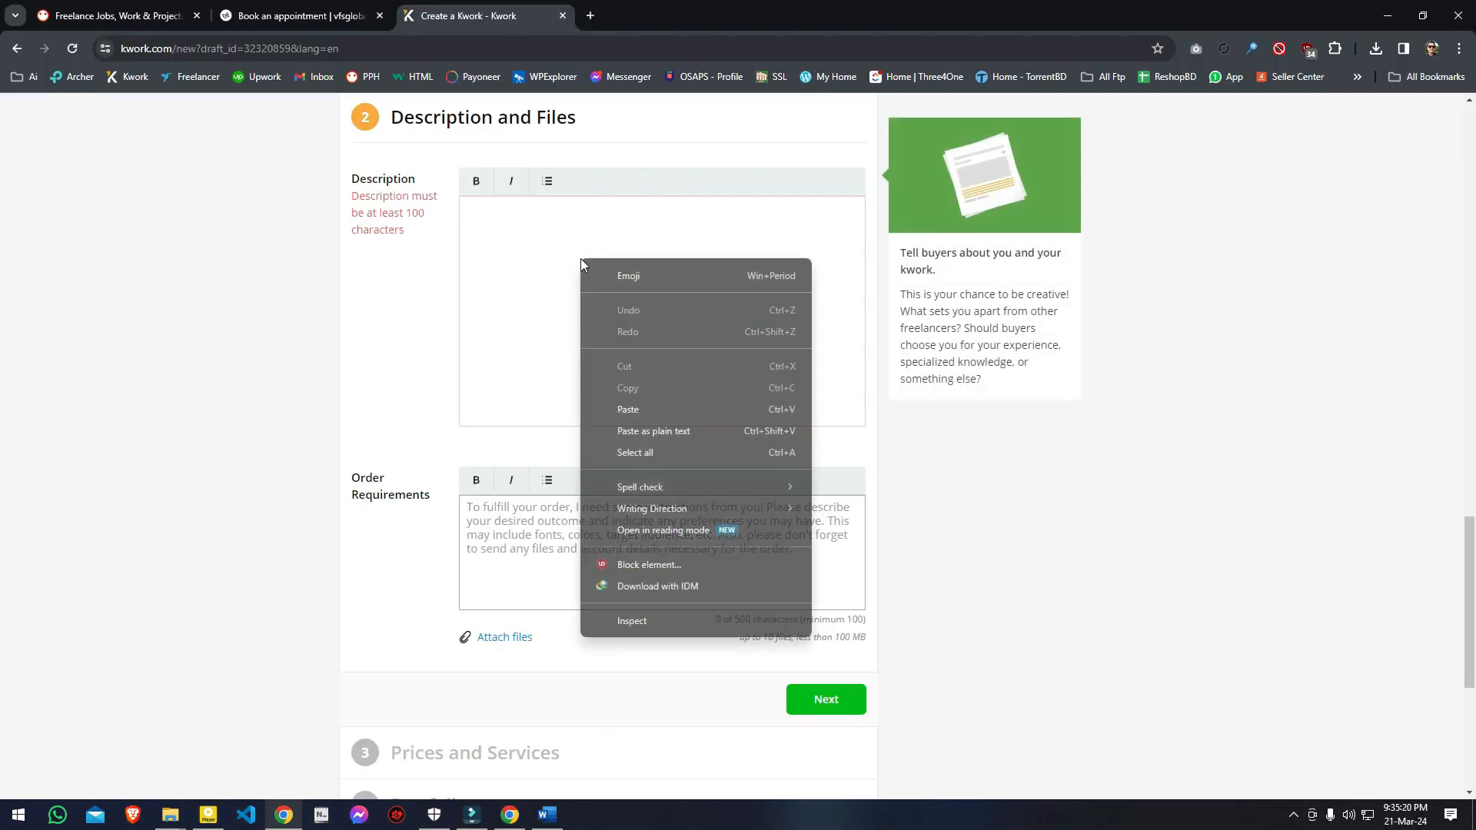
pyautogui.click(658, 428)
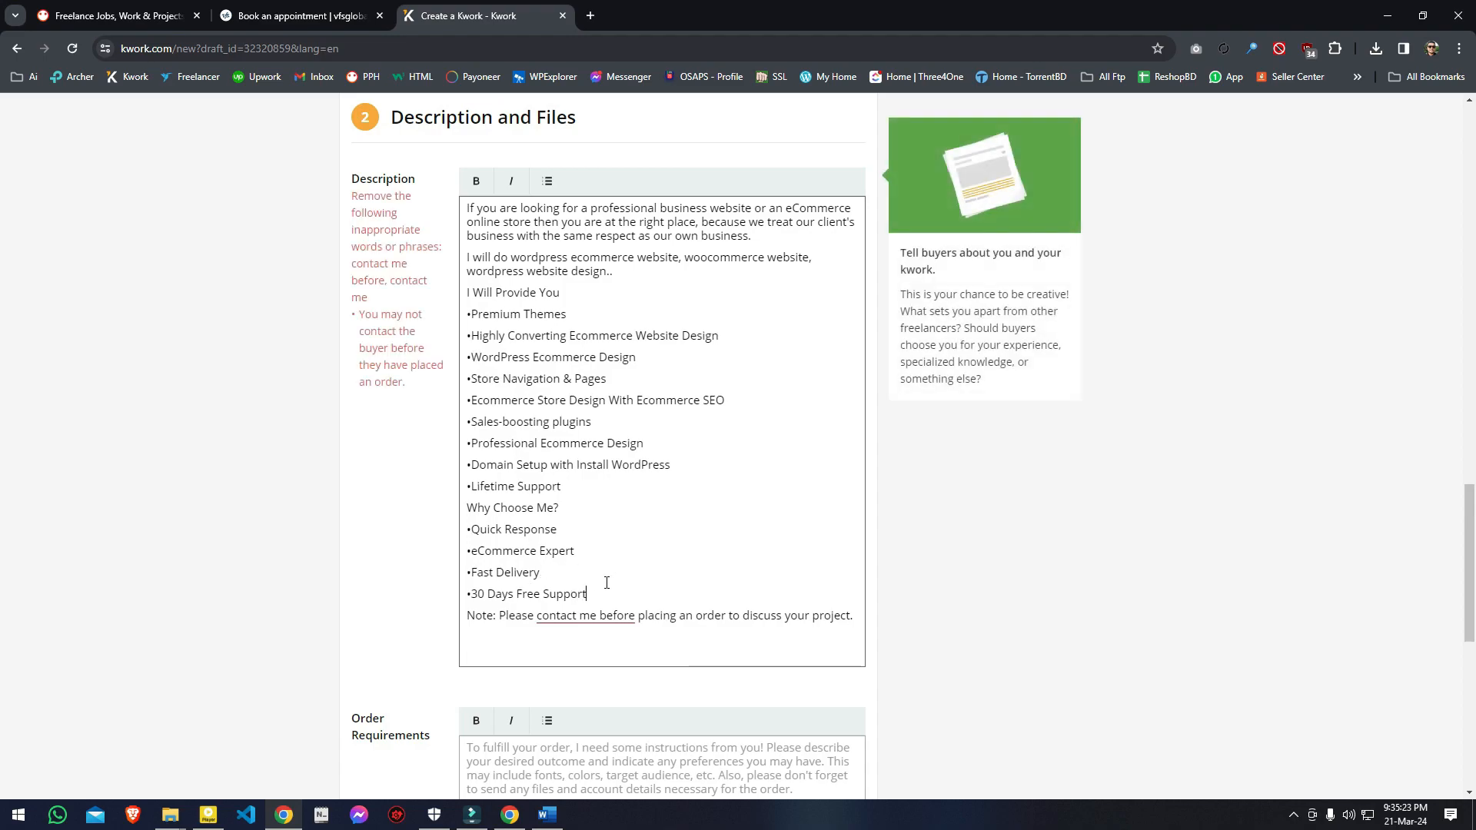
# Step: Insert a blank line above the note in the description and capitalize the word "Contact" in it
pyautogui.click(606, 584)
pyautogui.press('Return')
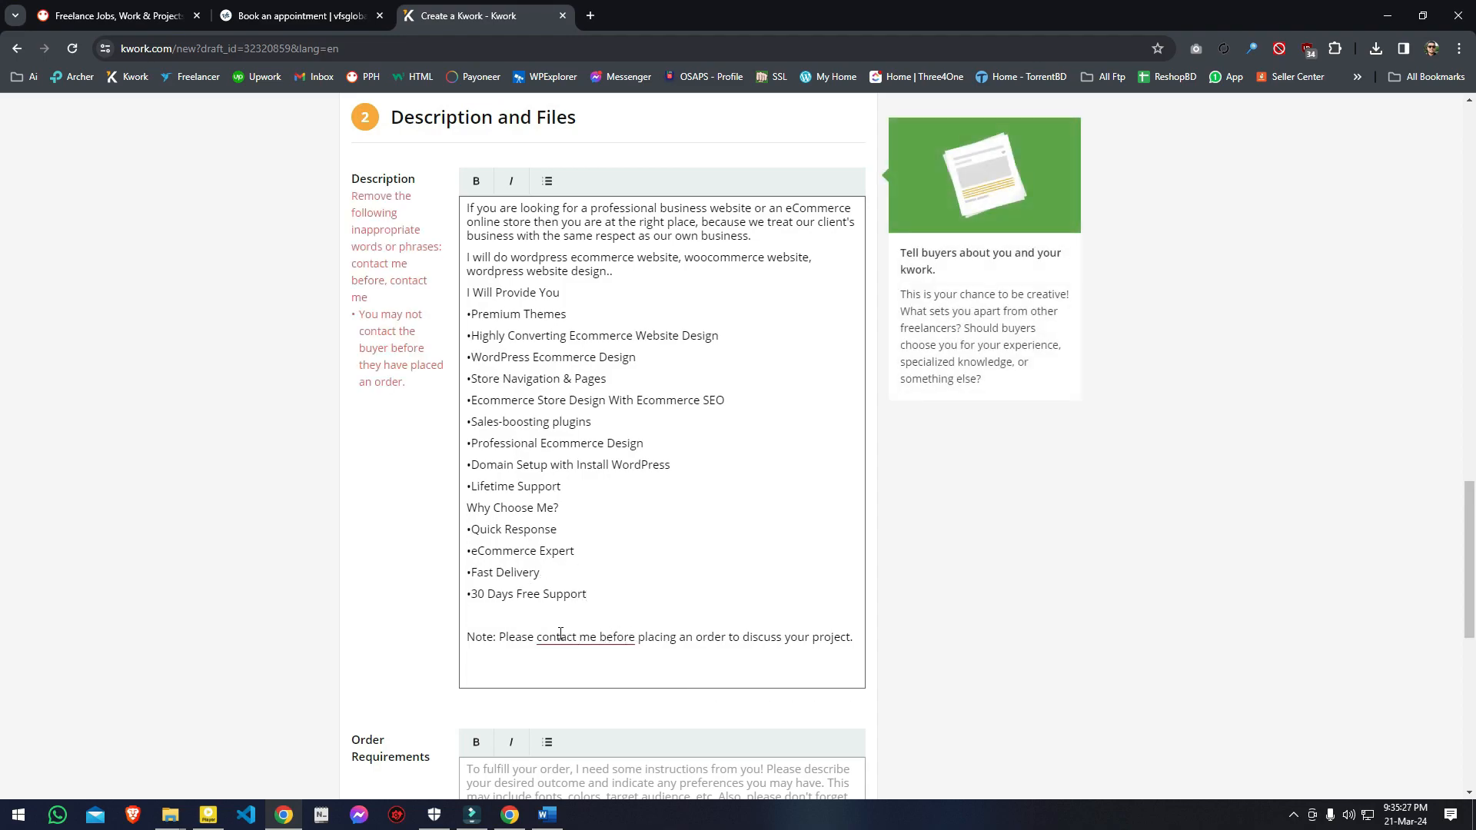
pyautogui.press('Delete')
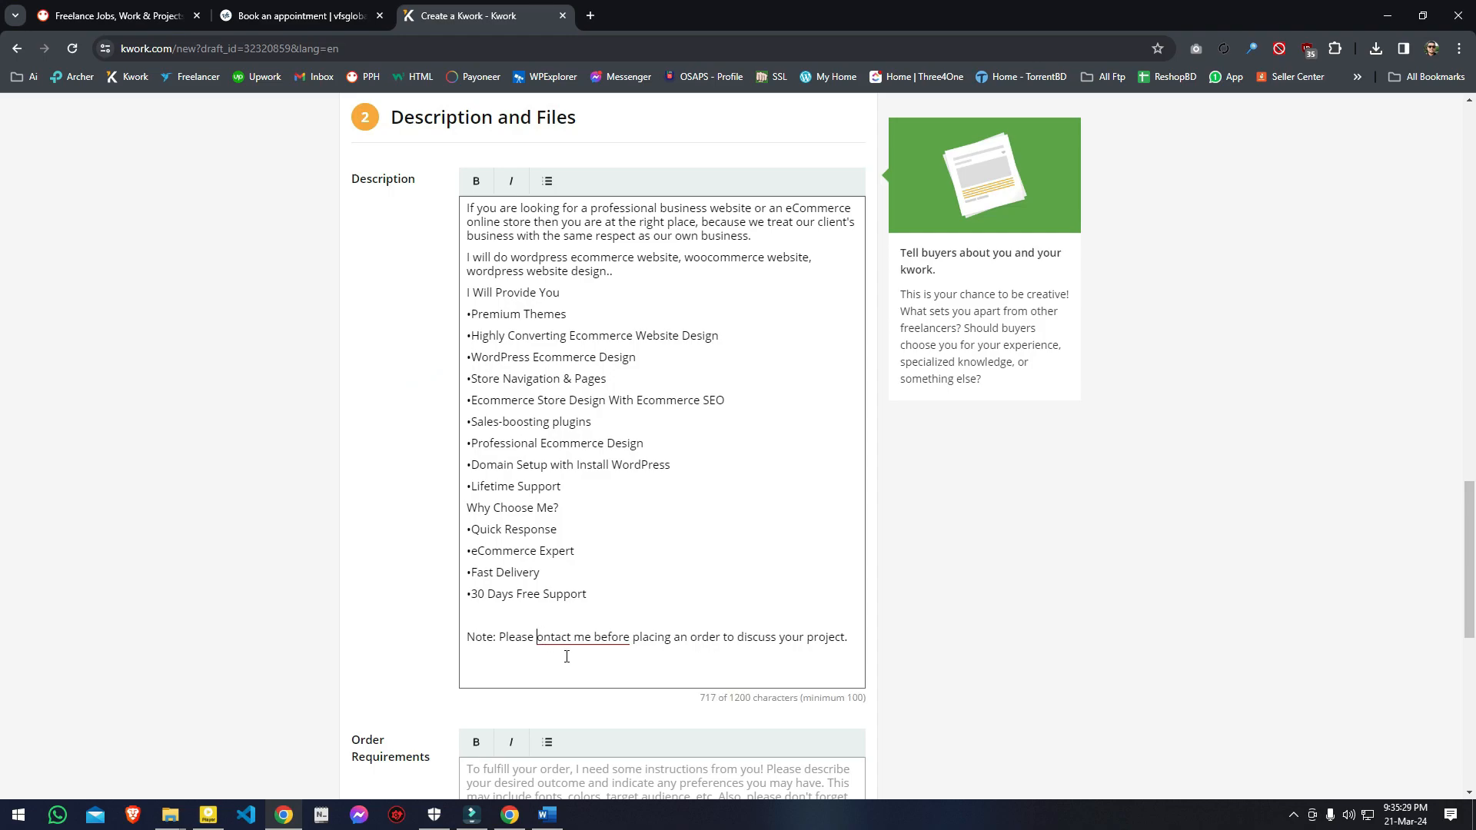
pyautogui.write('C')
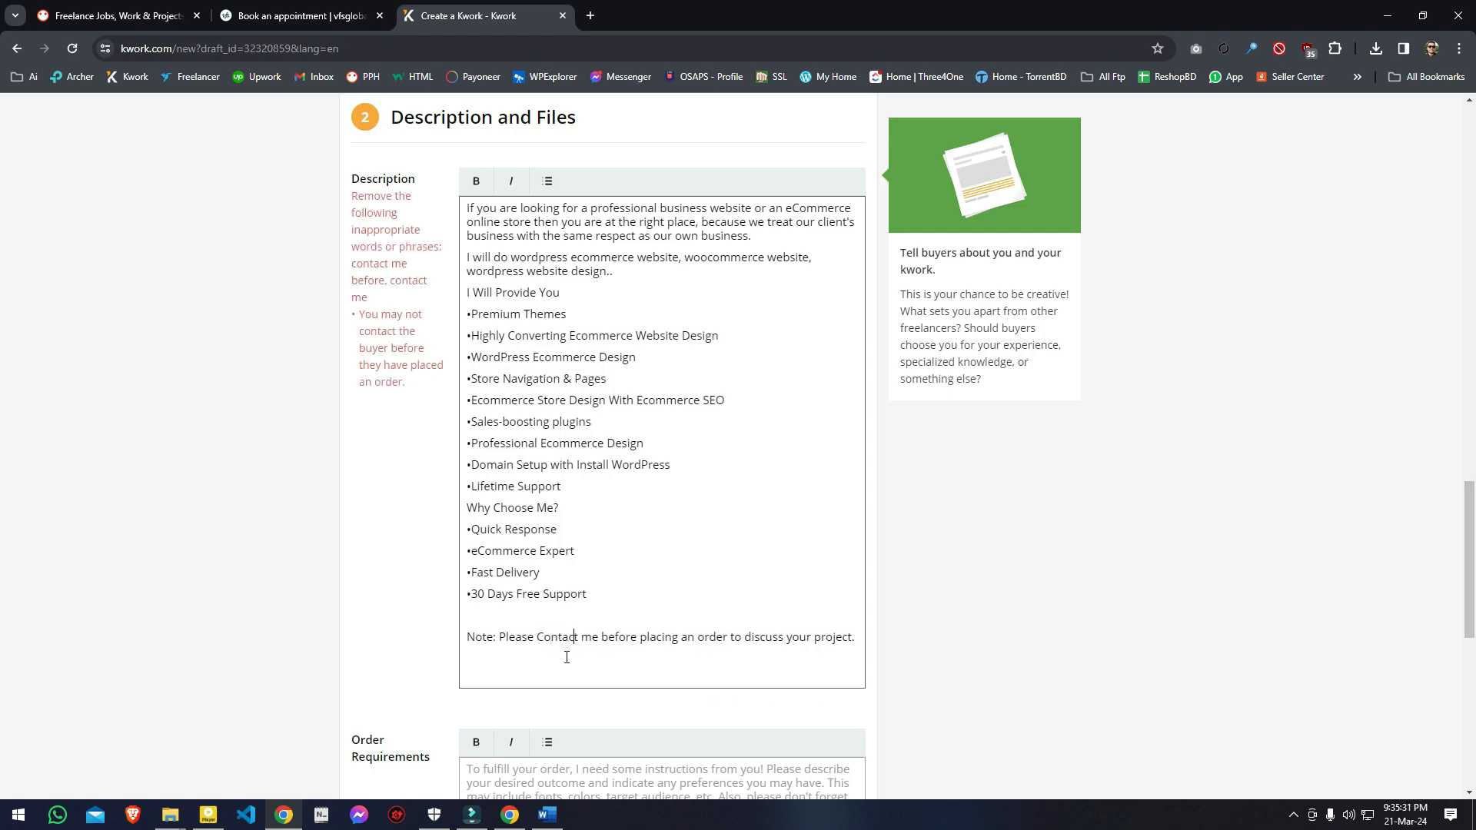
# Step: Put a blank line above the "I Will Provide You" heading, make it bold and add a colon after it
pyautogui.scroll(1, 567, 657)
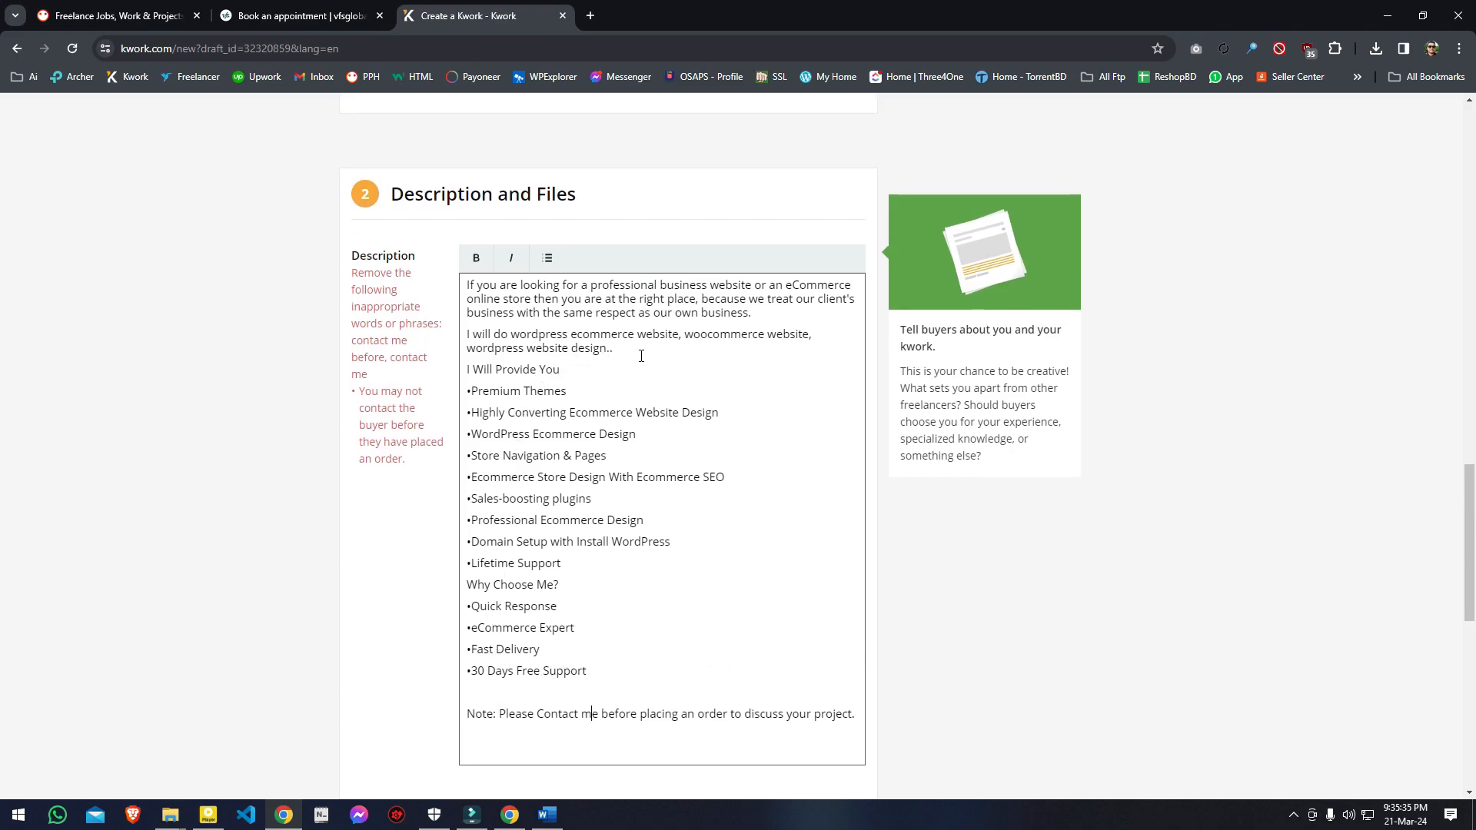
pyautogui.press('Return')
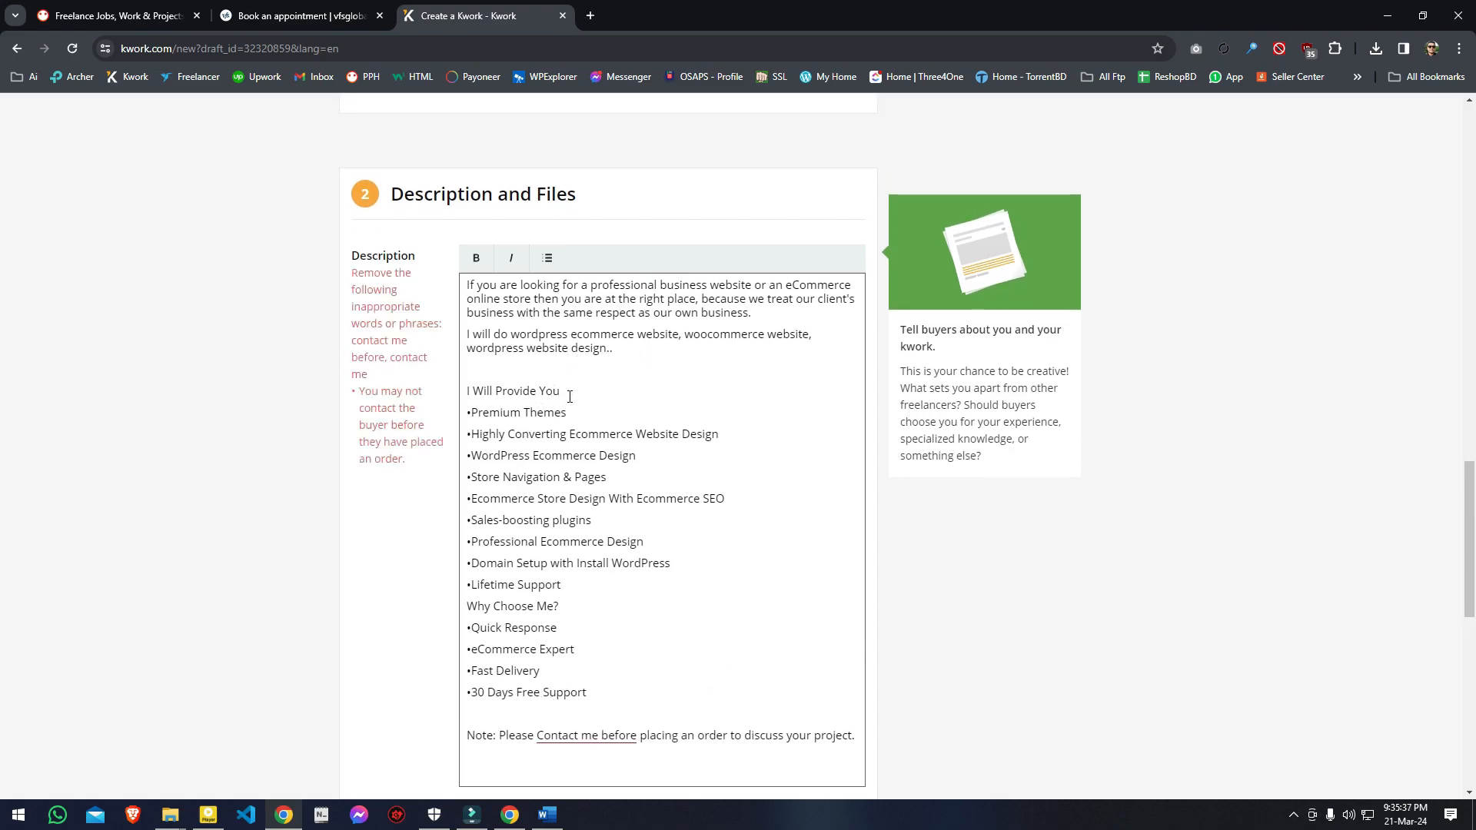
pyautogui.moveTo(489, 405); pyautogui.dragTo(466, 405)
pyautogui.click(539, 407)
pyautogui.moveTo(567, 393); pyautogui.dragTo(469, 394)
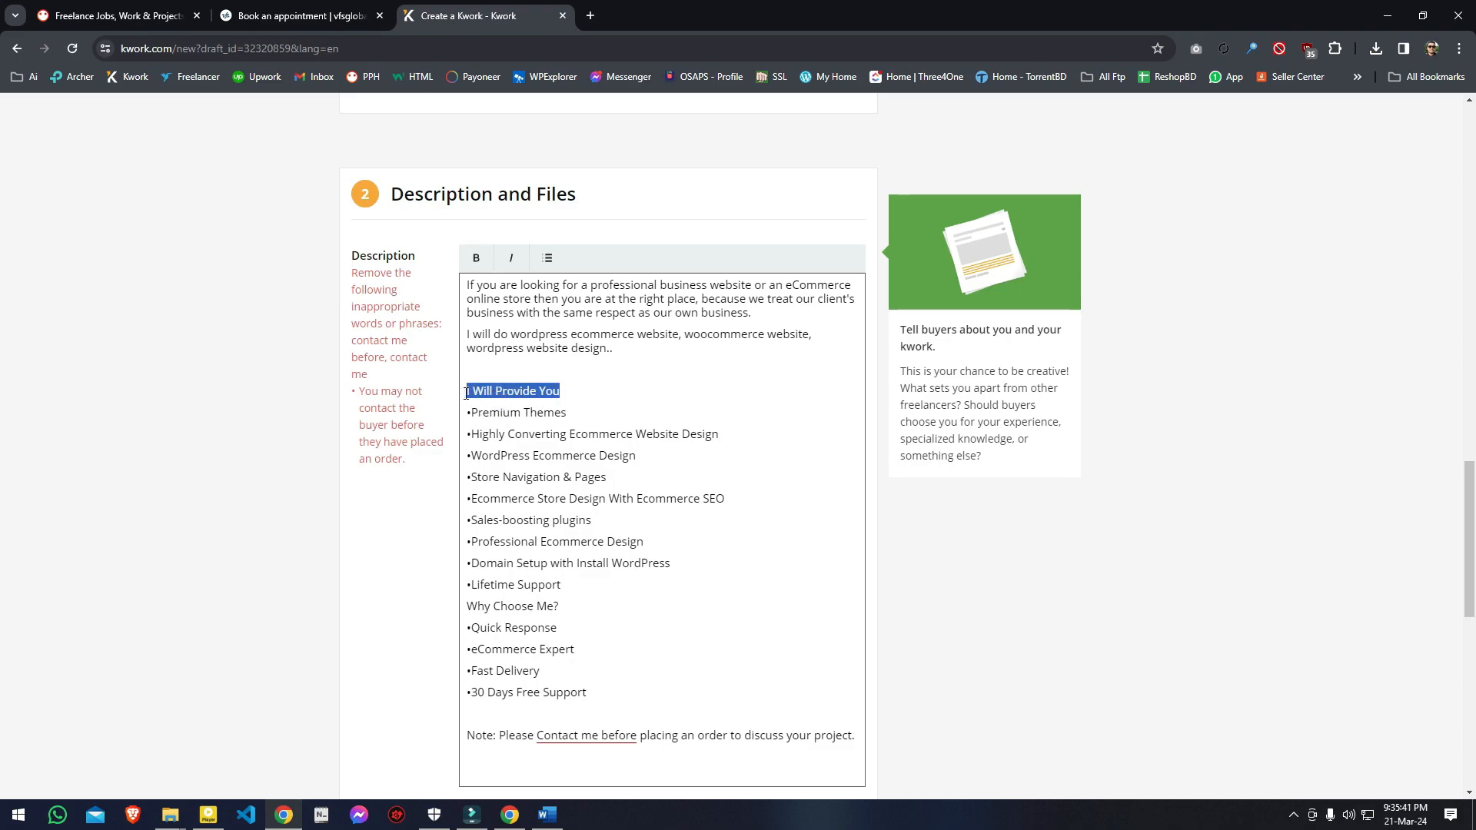
pyautogui.click(476, 258)
pyautogui.click(606, 394)
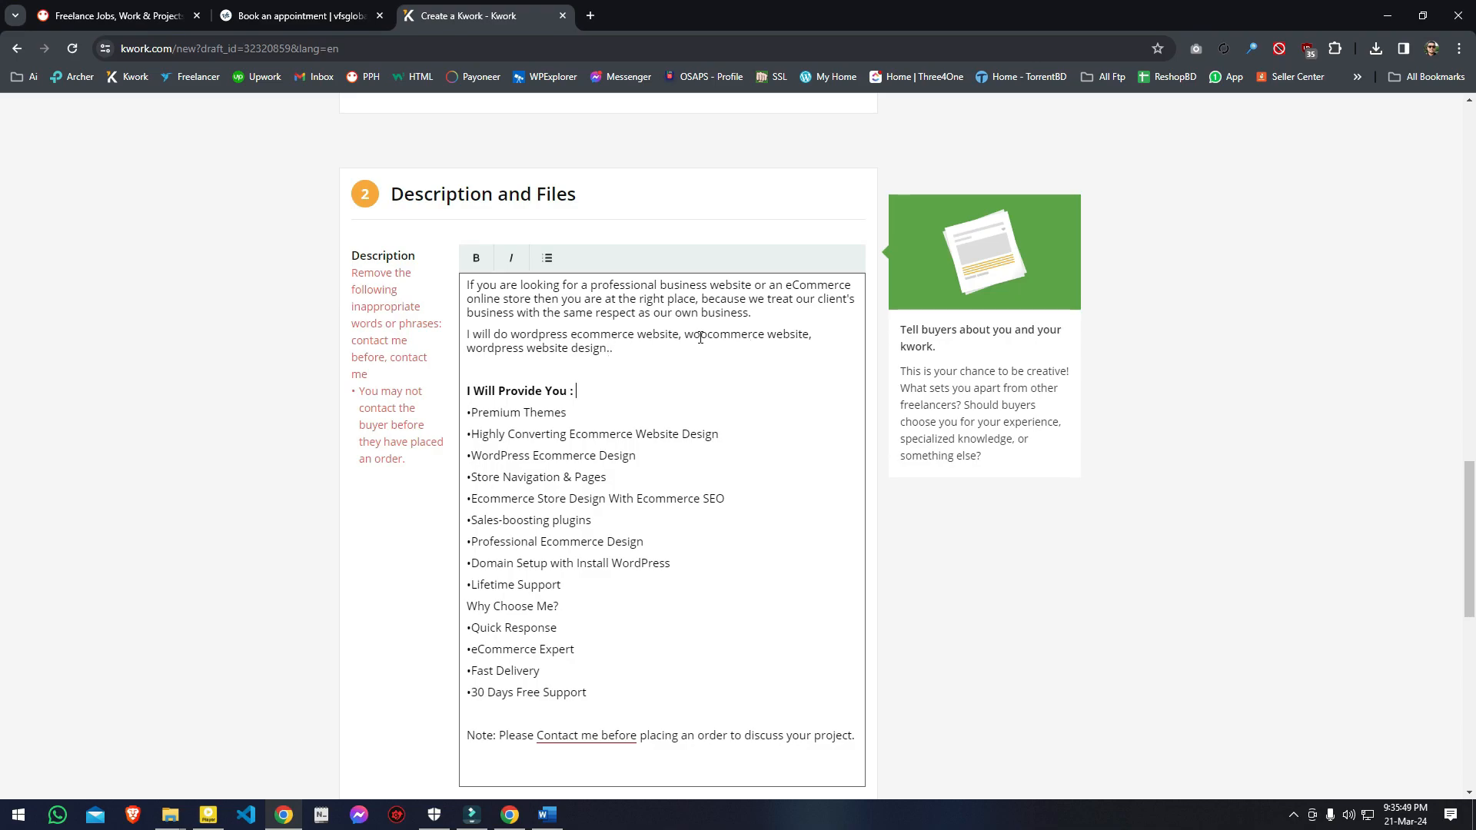
# Step: Make the "I will do wordpress ecommerce website..." sentence bold and insert a blank line above it
pyautogui.moveTo(651, 355); pyautogui.dragTo(466, 334)
pyautogui.click(475, 258)
pyautogui.click(797, 407)
pyautogui.press('Return')
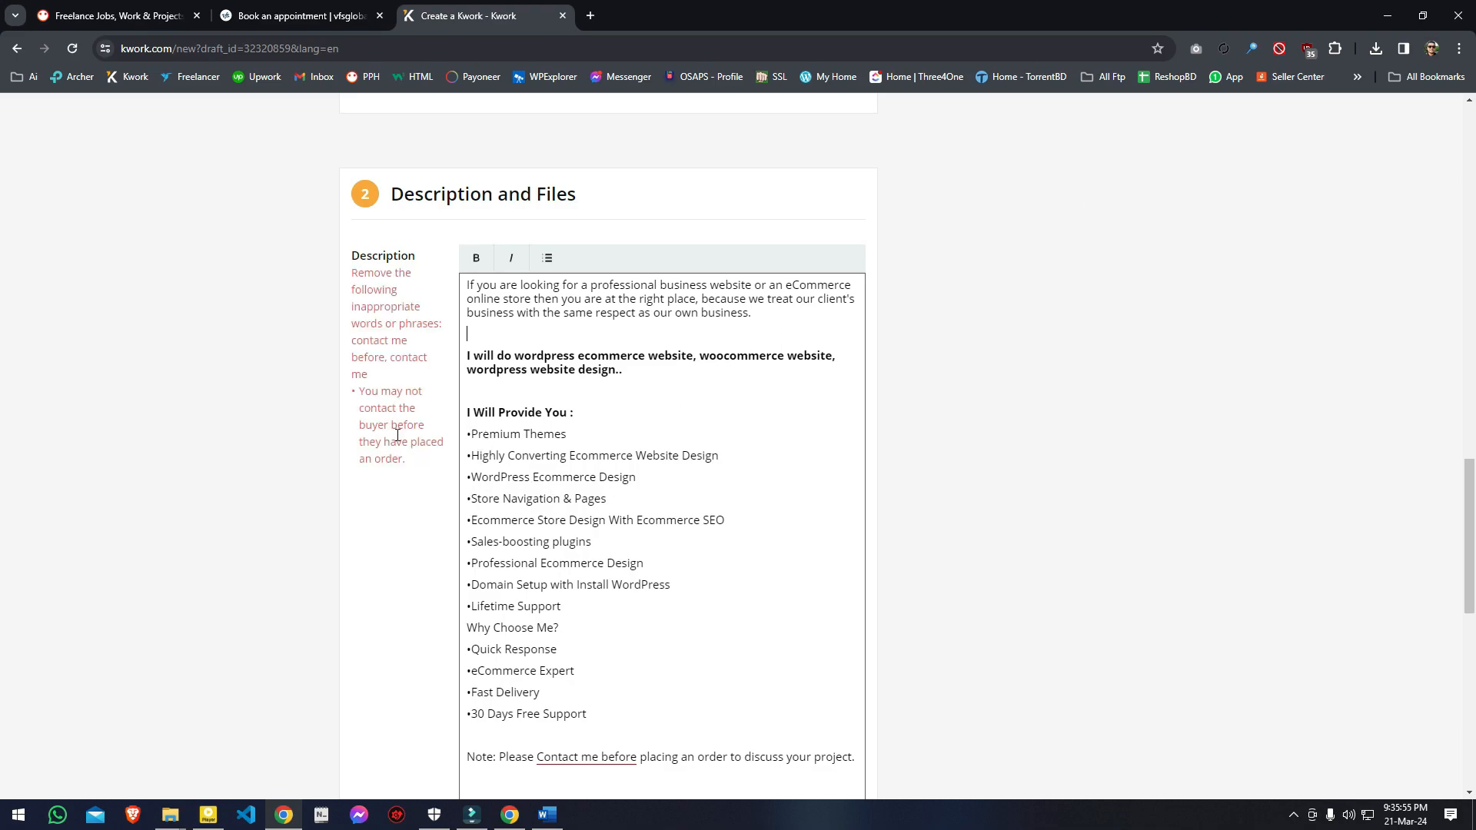
# Step: Remove the flagged contact wording so the note reads "Note: Before placing an order to discuss your project."
pyautogui.tripleClick(378, 408)
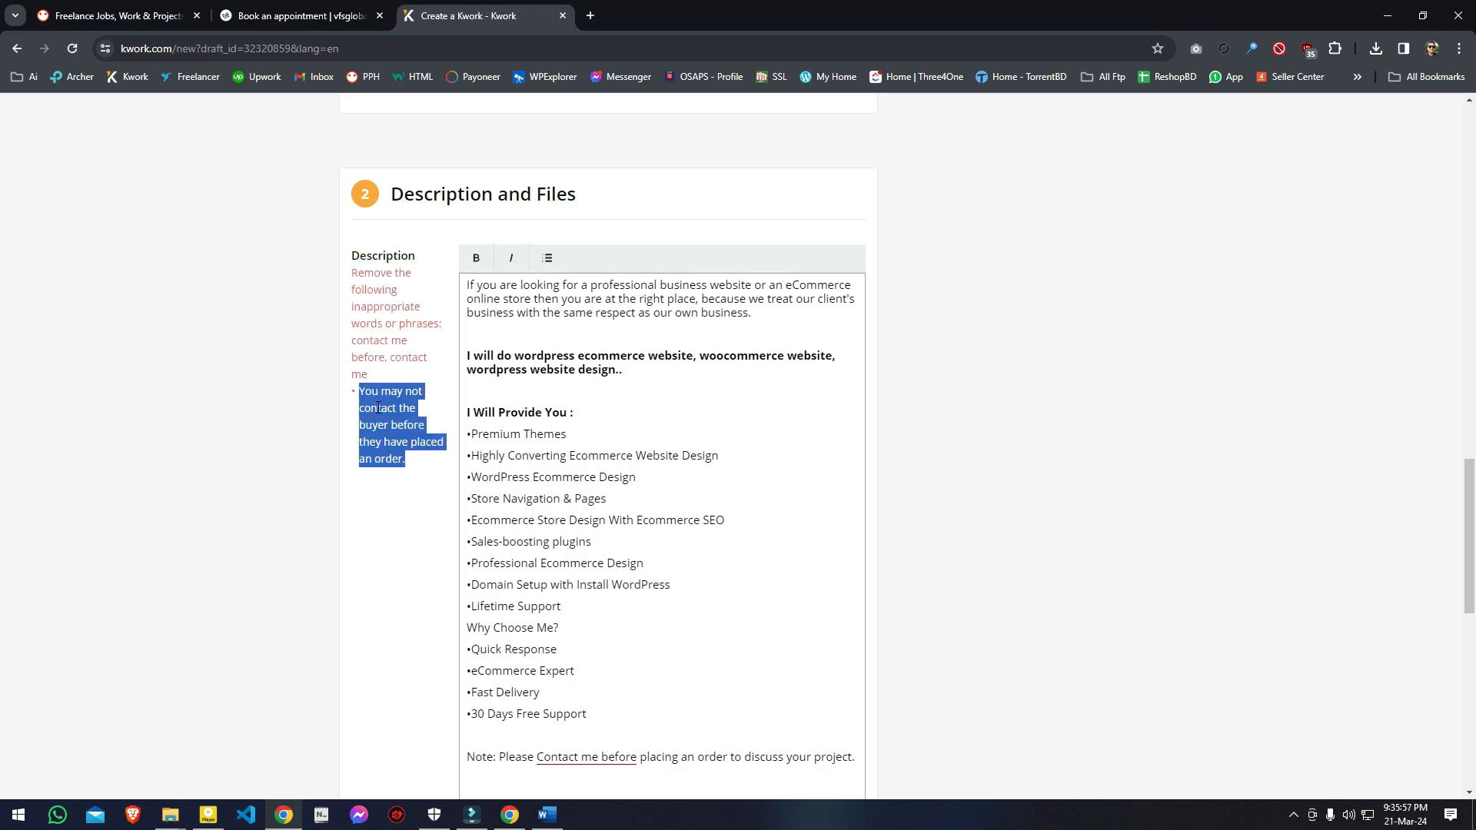
pyautogui.click(419, 466)
pyautogui.scroll(-4, 419, 467)
pyautogui.click(666, 634)
pyautogui.click(583, 461)
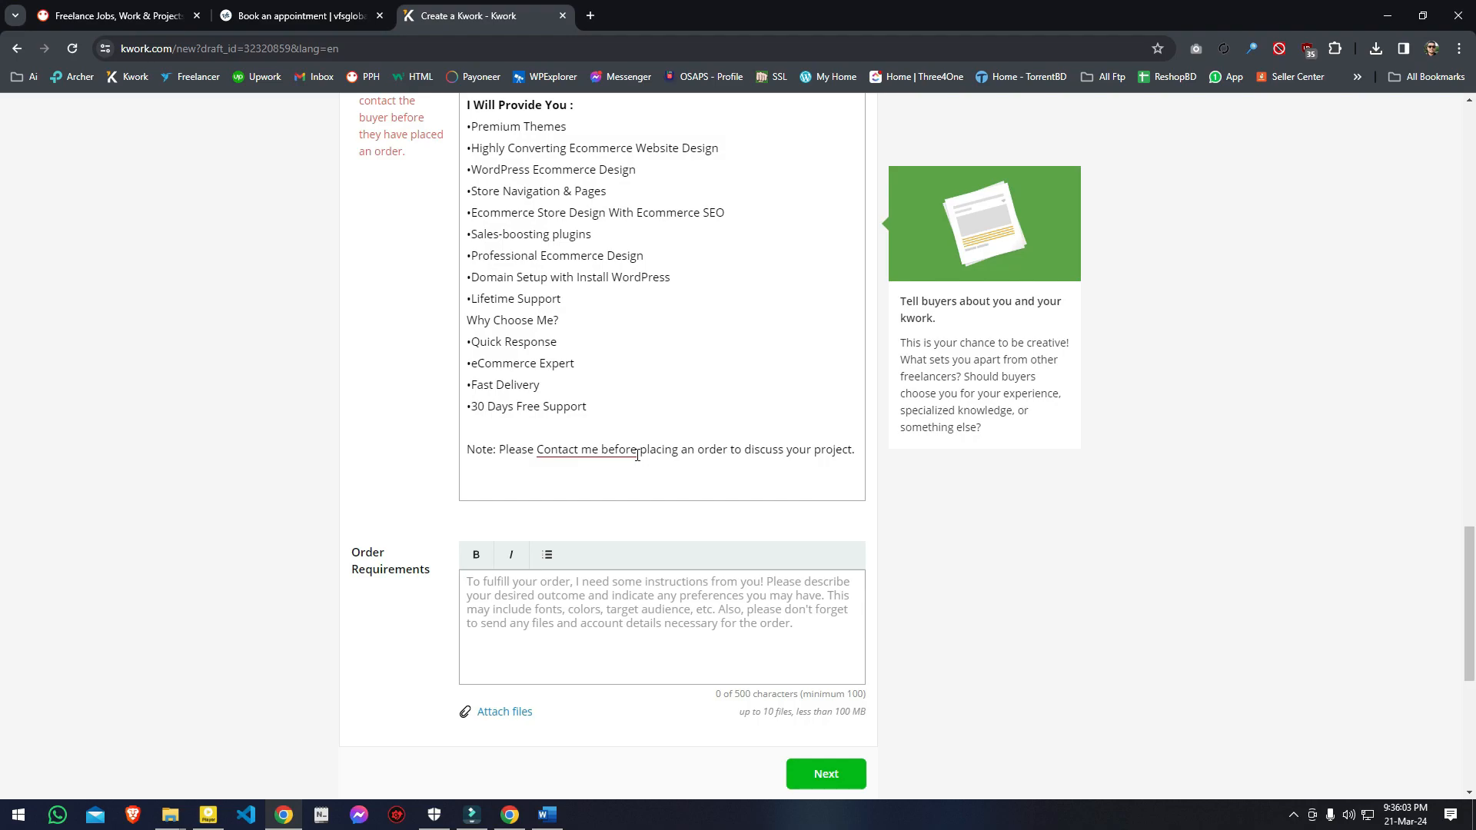
pyautogui.moveTo(602, 452); pyautogui.dragTo(537, 451)
pyautogui.press('BackSpace')
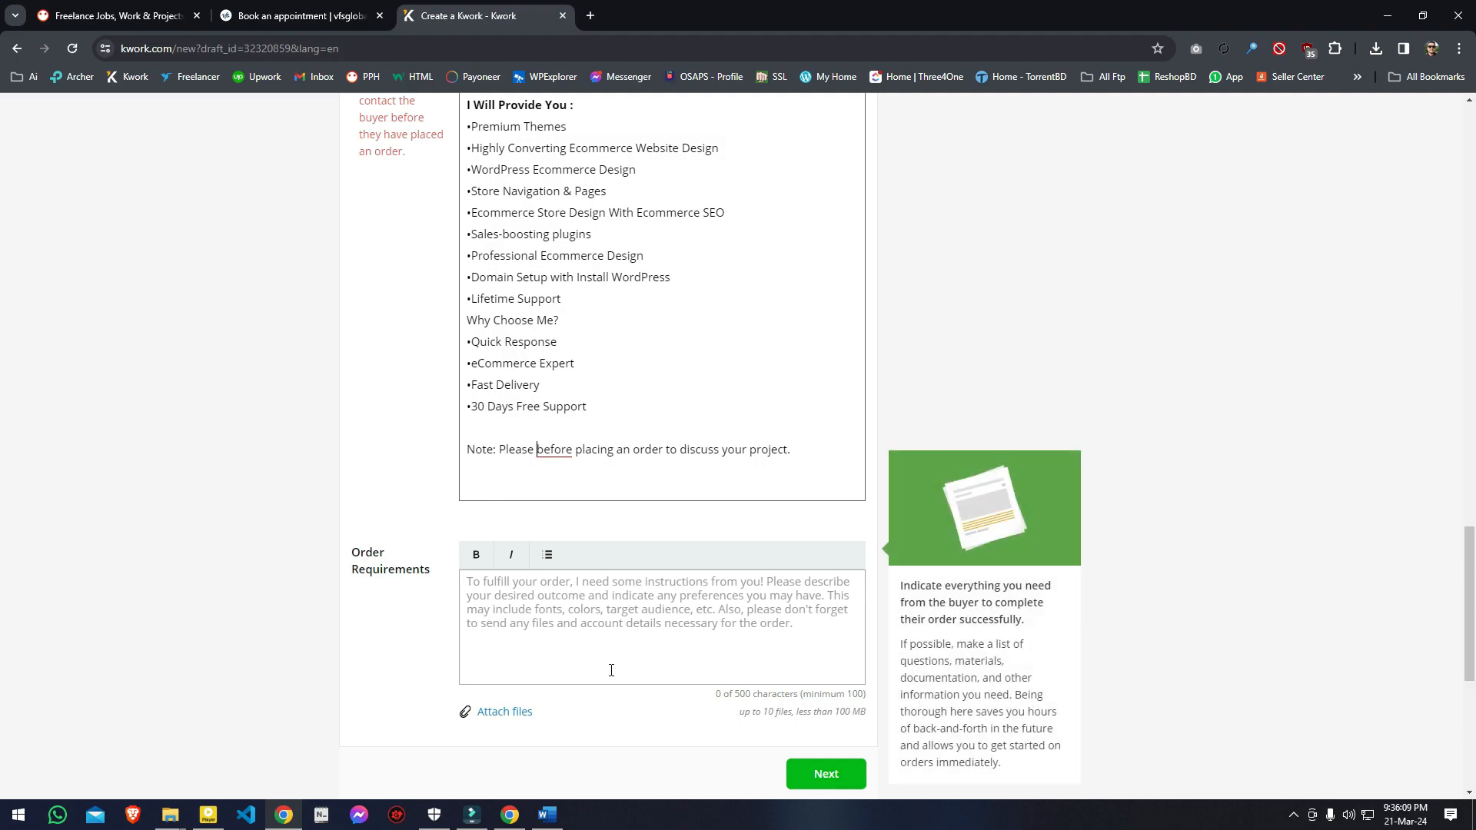
pyautogui.doubleClick(516, 449)
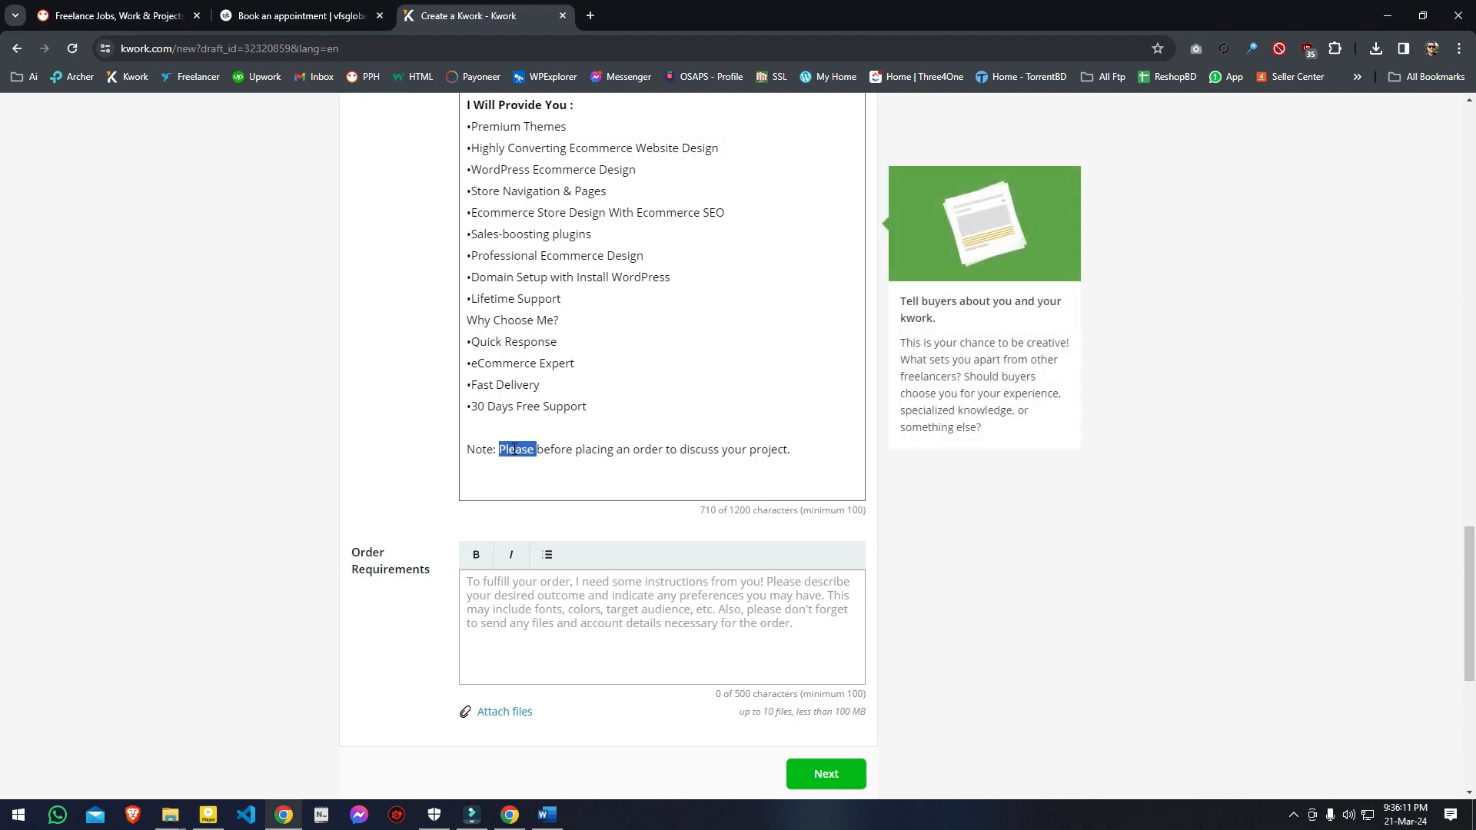
pyautogui.press('BackSpace')
pyautogui.press('Delete')
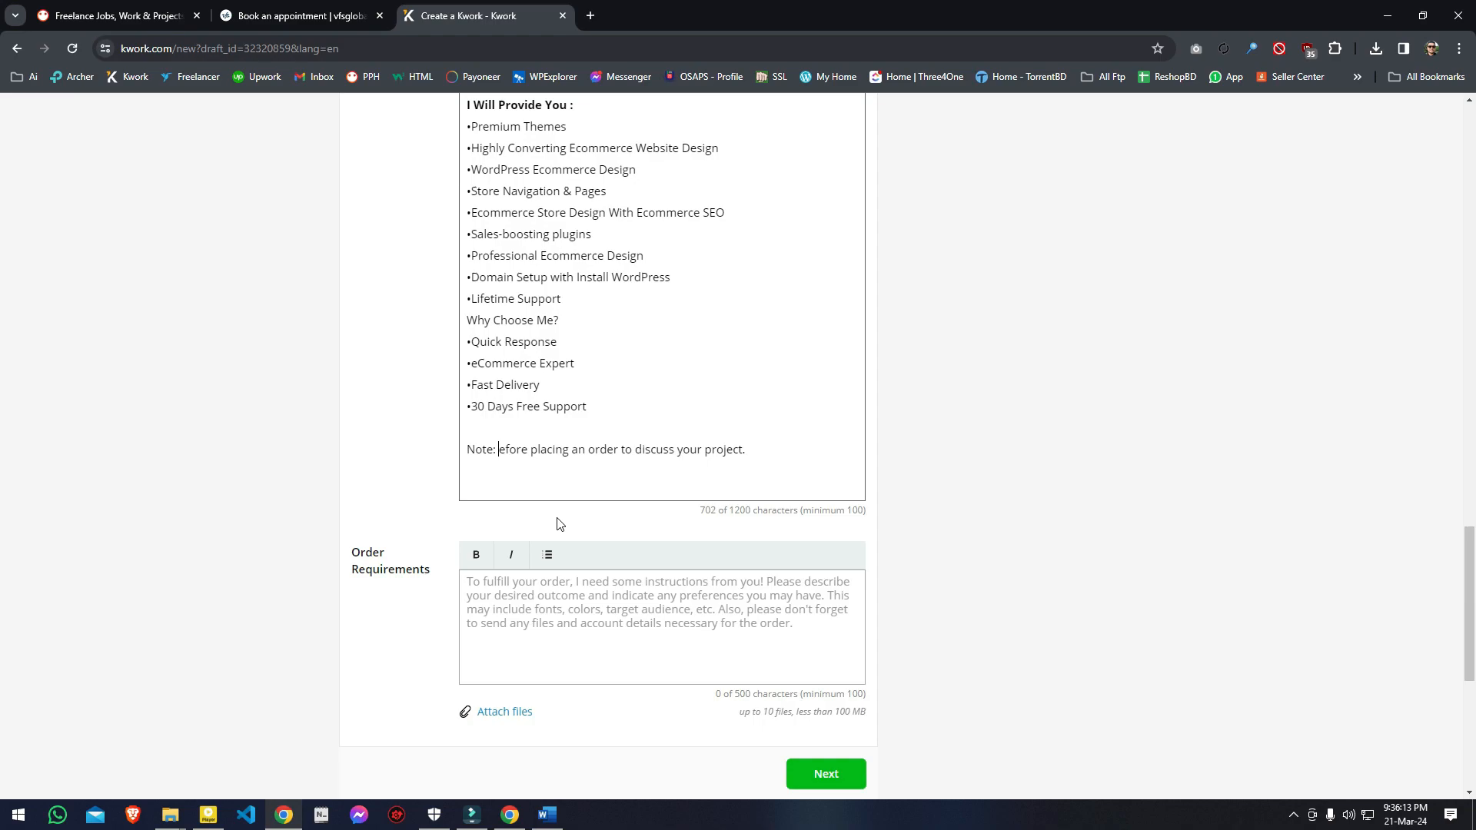
pyautogui.write('B')
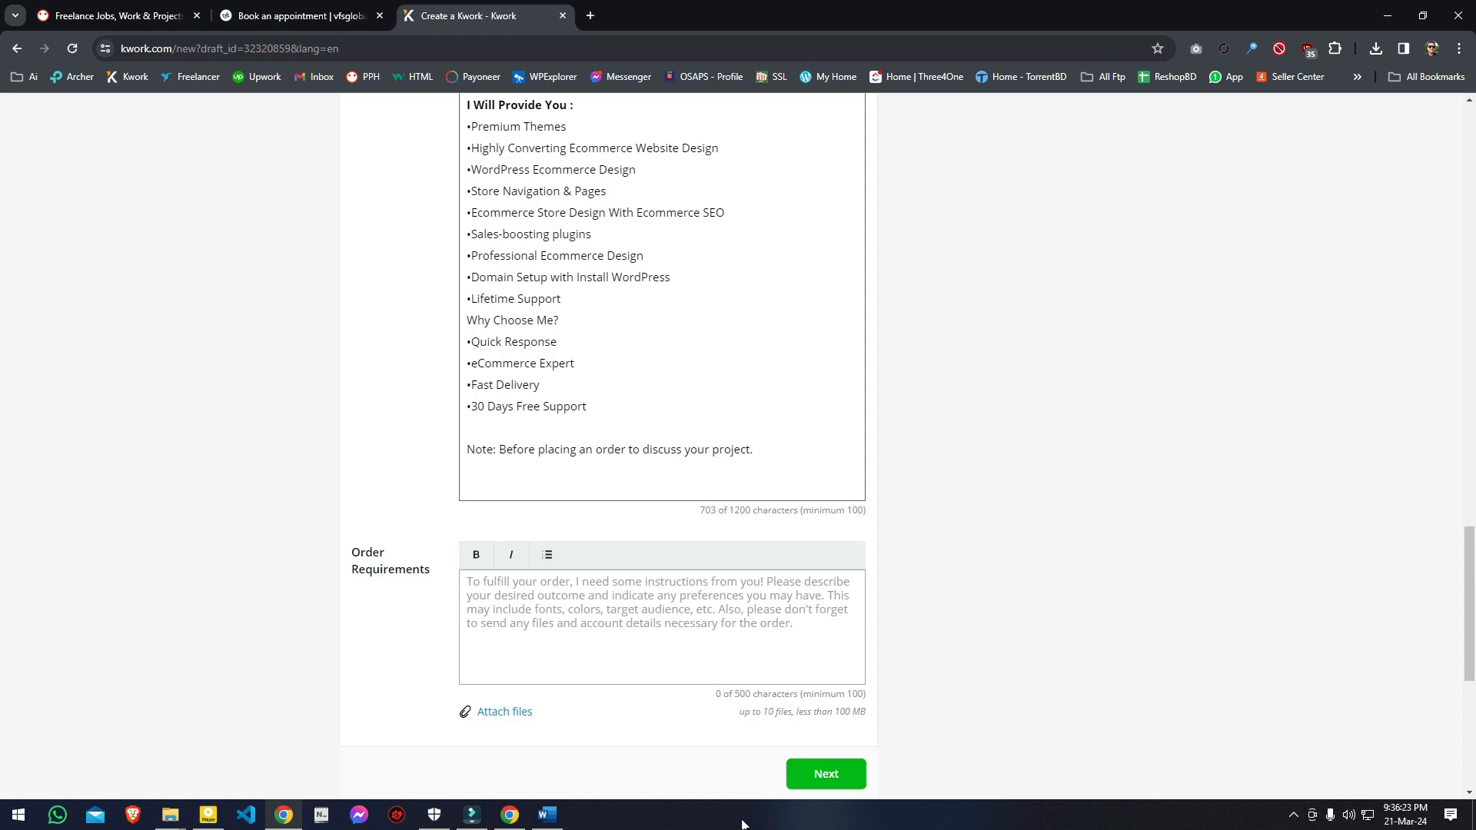
# Step: Delete the "Professional Ecommerce Design" line from the list of provided services, leaving no empty line
pyautogui.scroll(3, 665, 492)
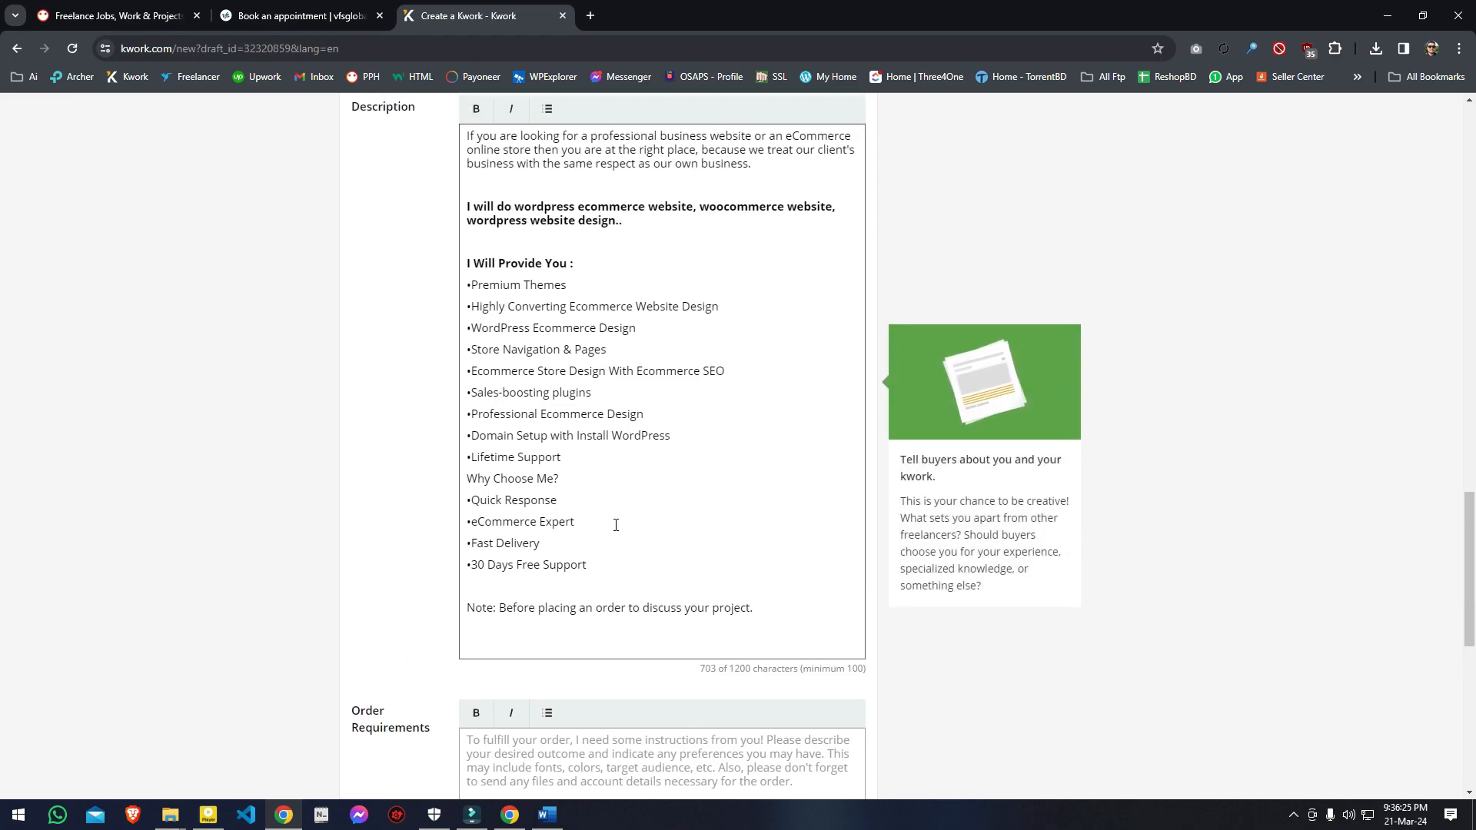
pyautogui.moveTo(500, 358); pyautogui.dragTo(536, 361)
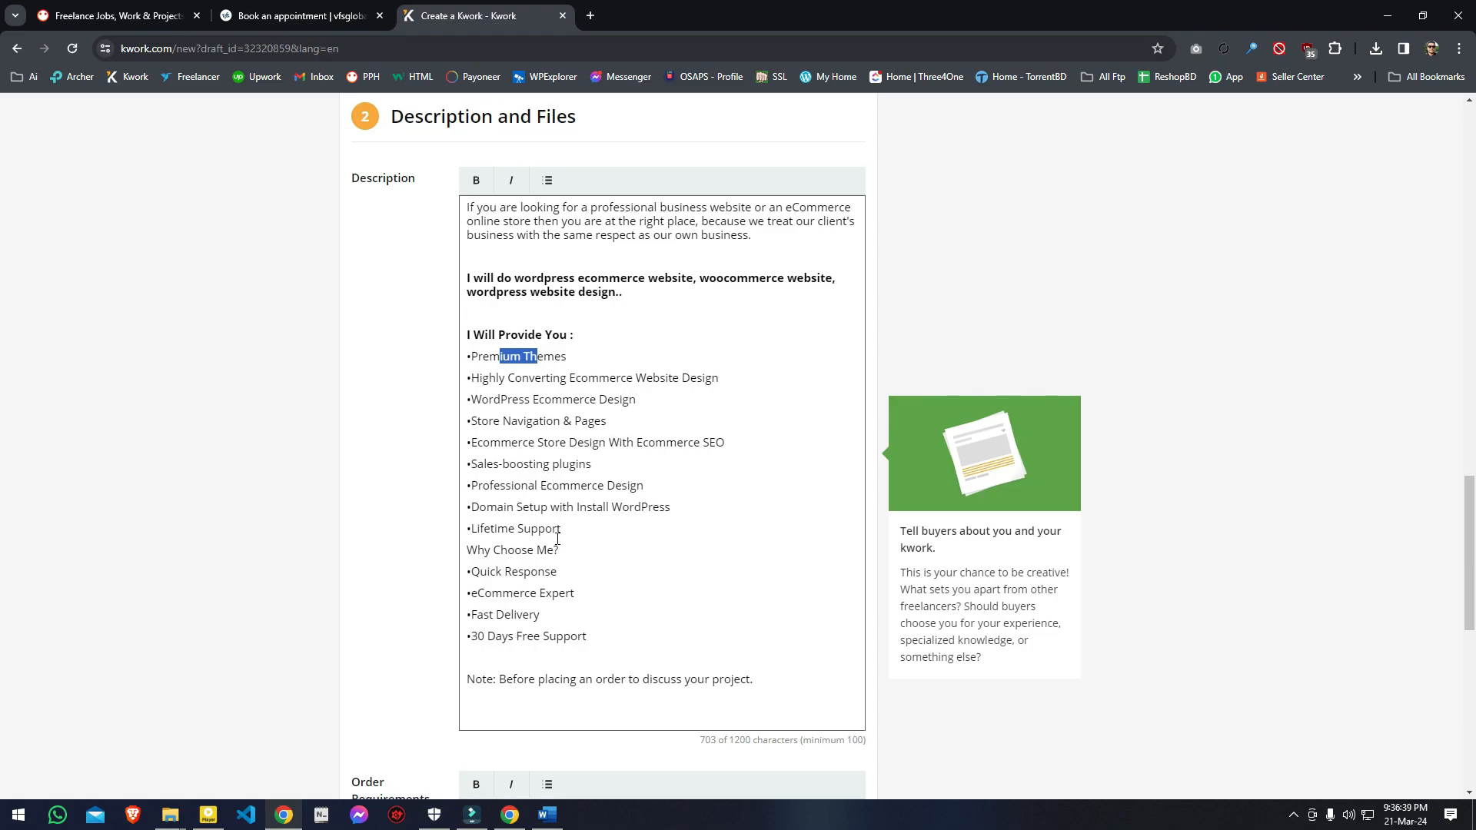
pyautogui.scroll(-1, 545, 501)
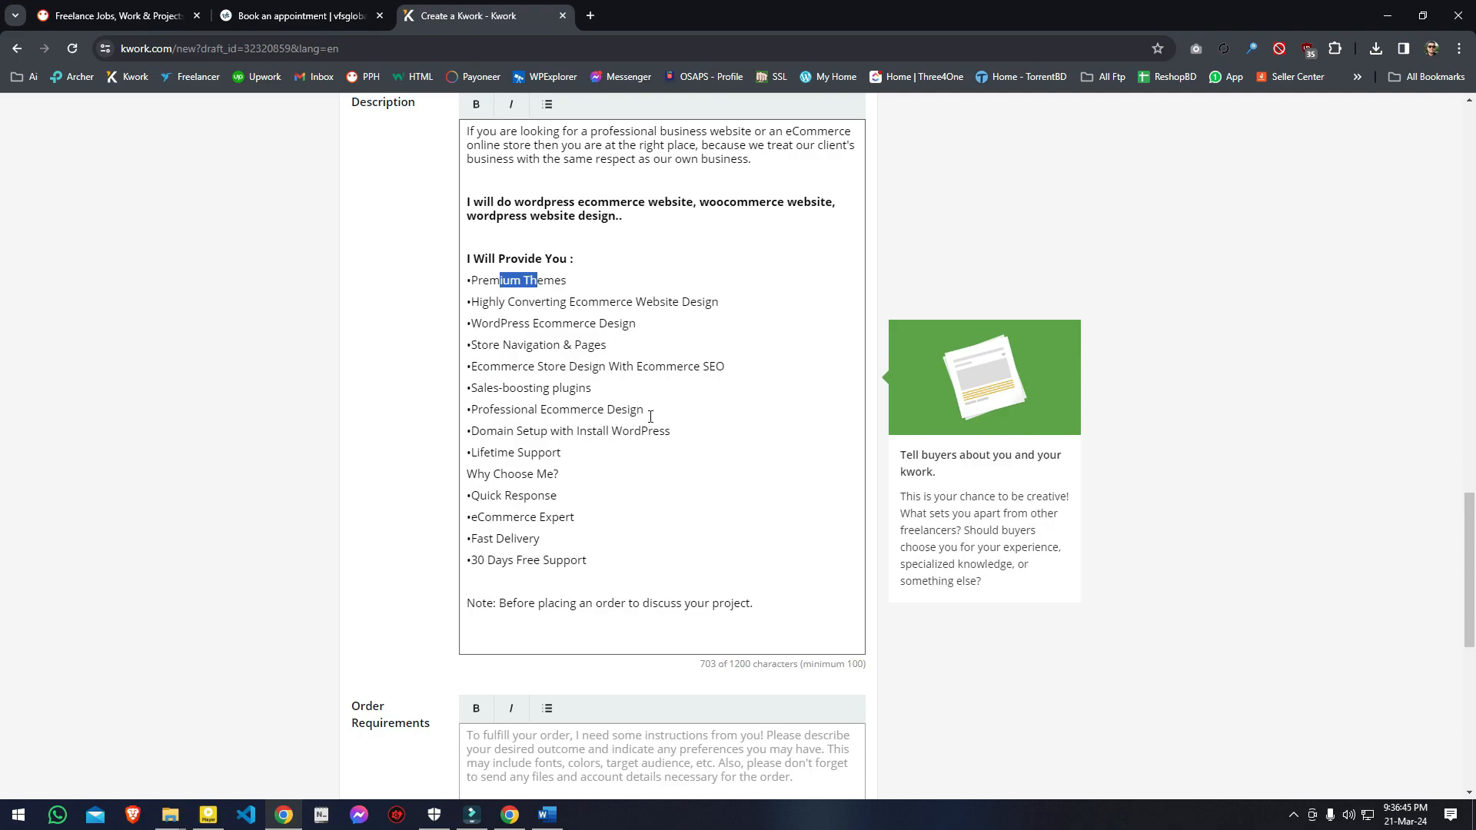
pyautogui.moveTo(650, 413); pyautogui.dragTo(466, 412)
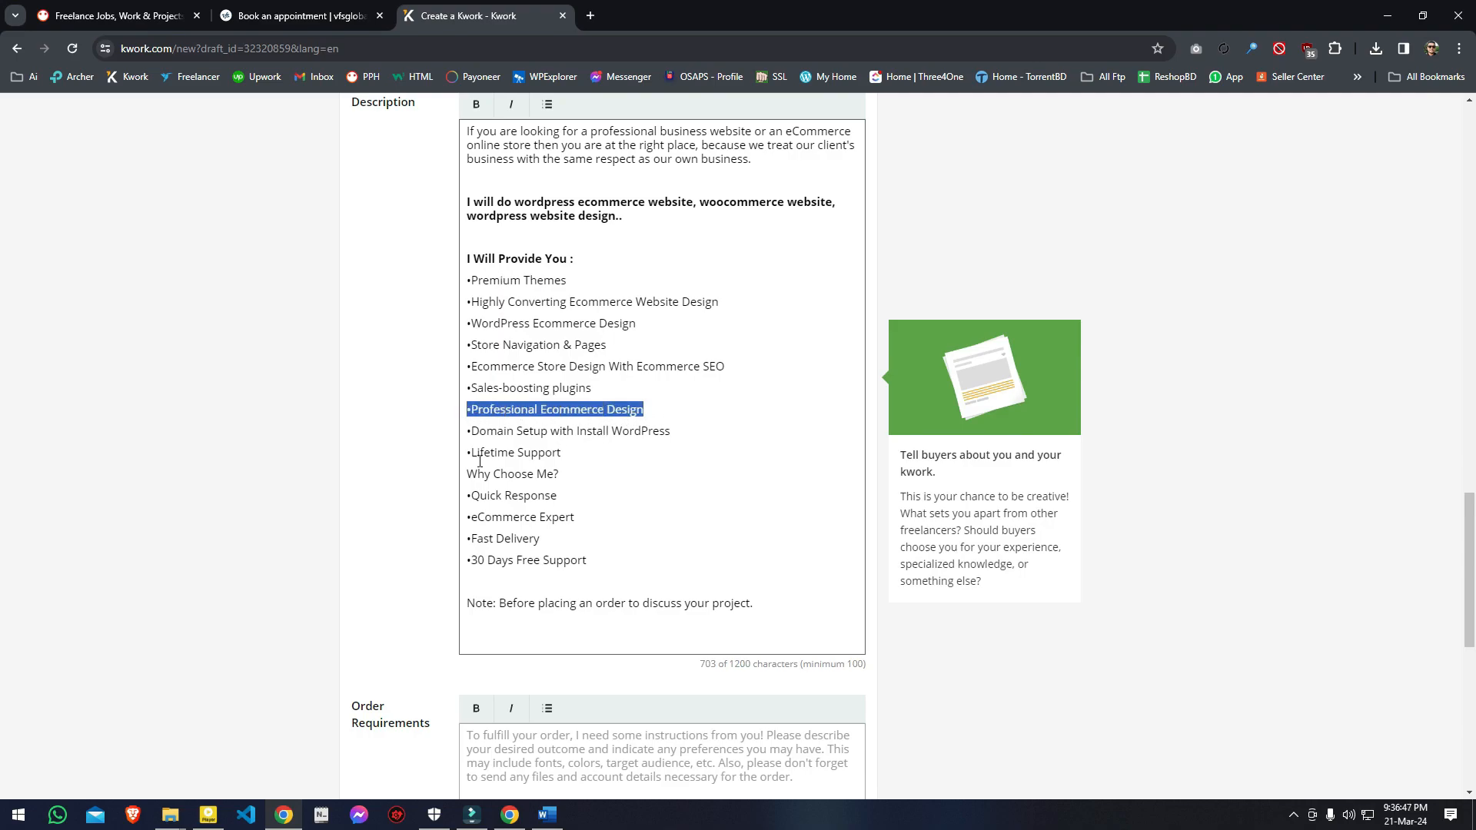
pyautogui.press('BackSpace')
pyautogui.press('BackSpace')
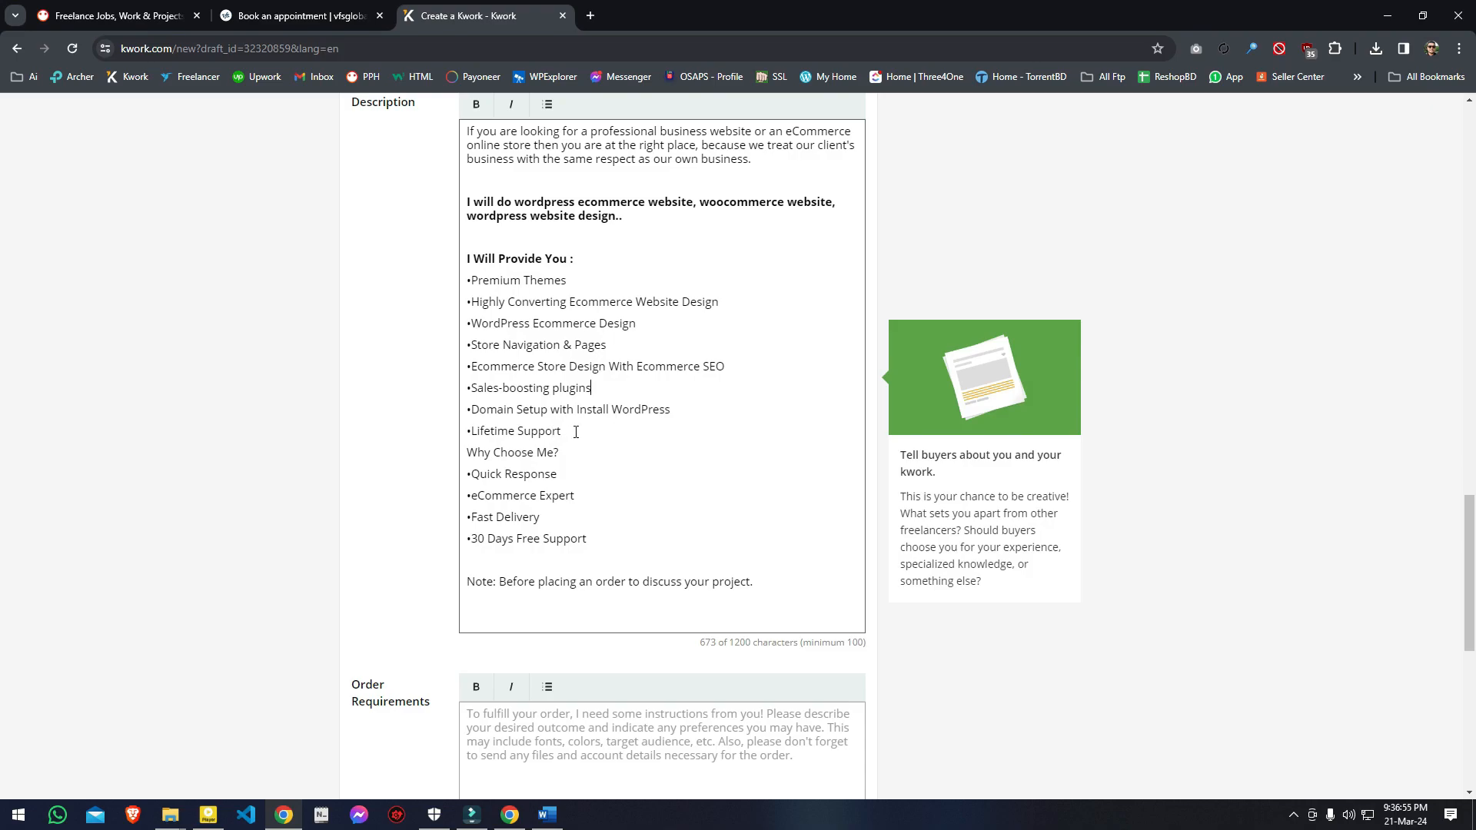
# Step: Insert a blank line above the "Why Choose Me?" heading and make the heading bold
pyautogui.press('Return')
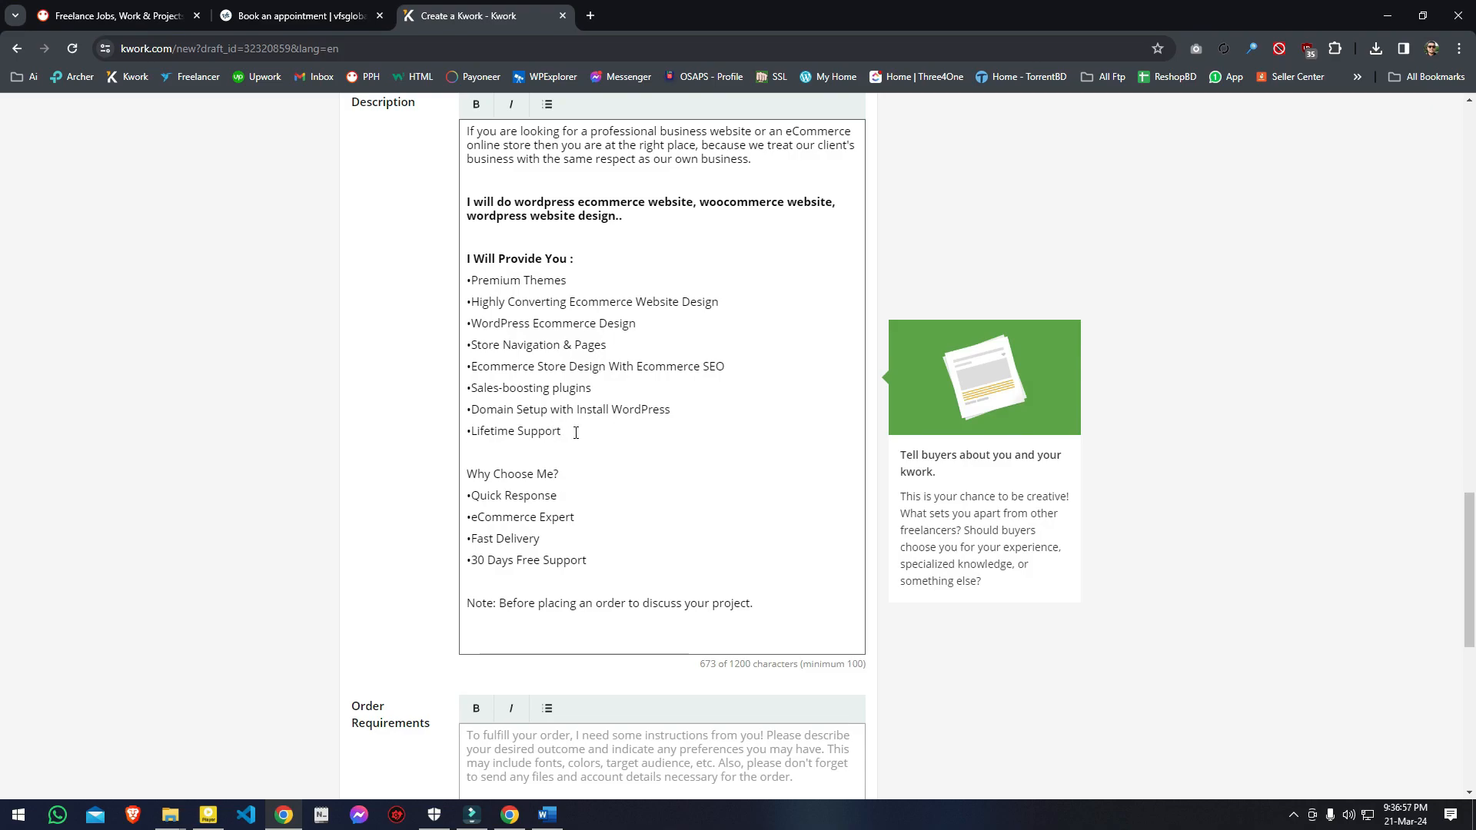
pyautogui.moveTo(576, 475); pyautogui.dragTo(464, 475)
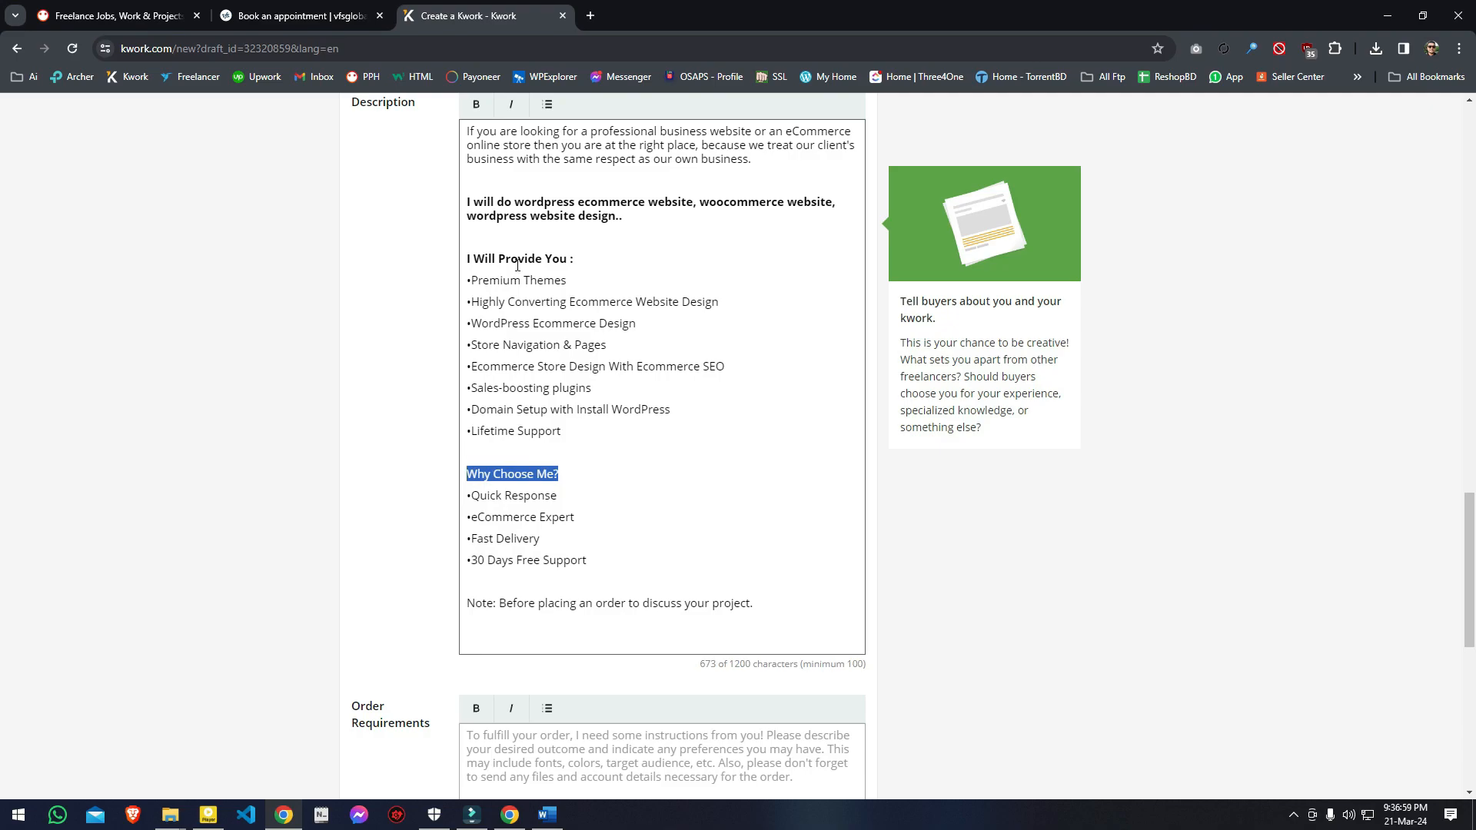
pyautogui.click(475, 103)
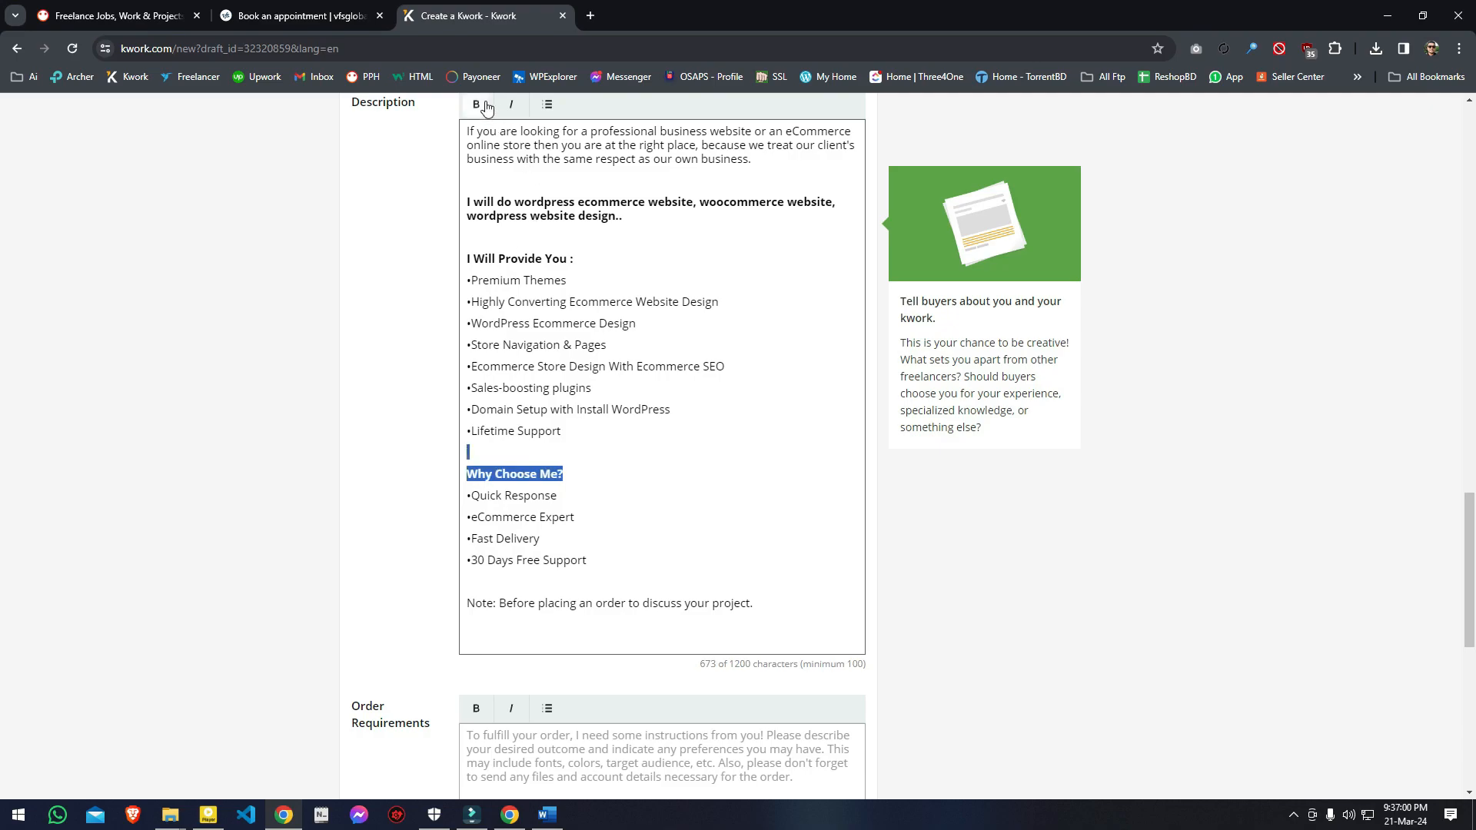
pyautogui.click(563, 482)
# Step: Turn the items under "Why Choose Me?" into a numbered list and remove the leftover bullet characters from the first three
pyautogui.moveTo(587, 562); pyautogui.dragTo(467, 496)
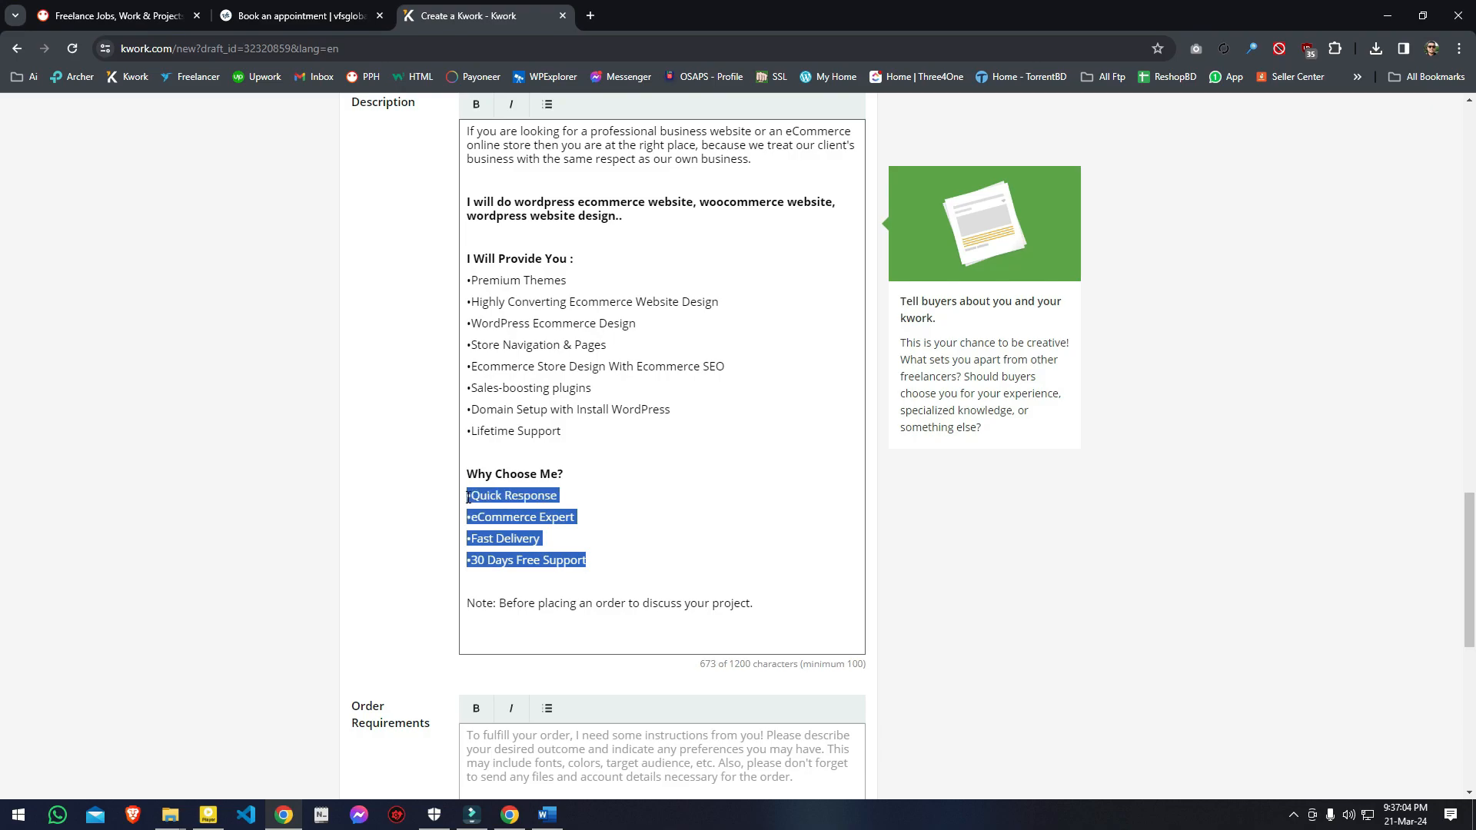
pyautogui.click(547, 103)
pyautogui.click(504, 510)
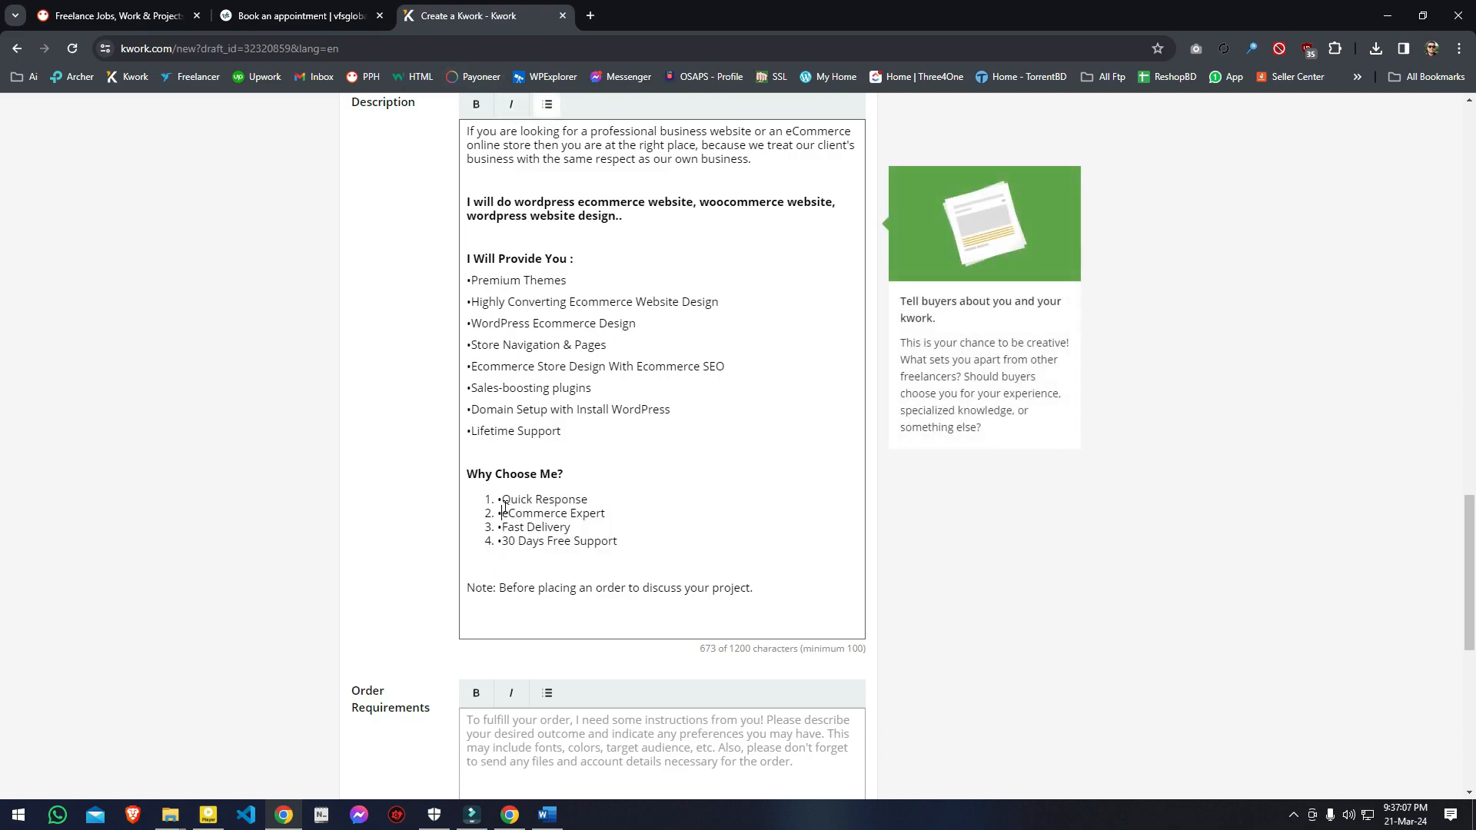
pyautogui.click(502, 500)
pyautogui.press('BackSpace')
pyautogui.press('BackSpace')
pyautogui.press('Down')
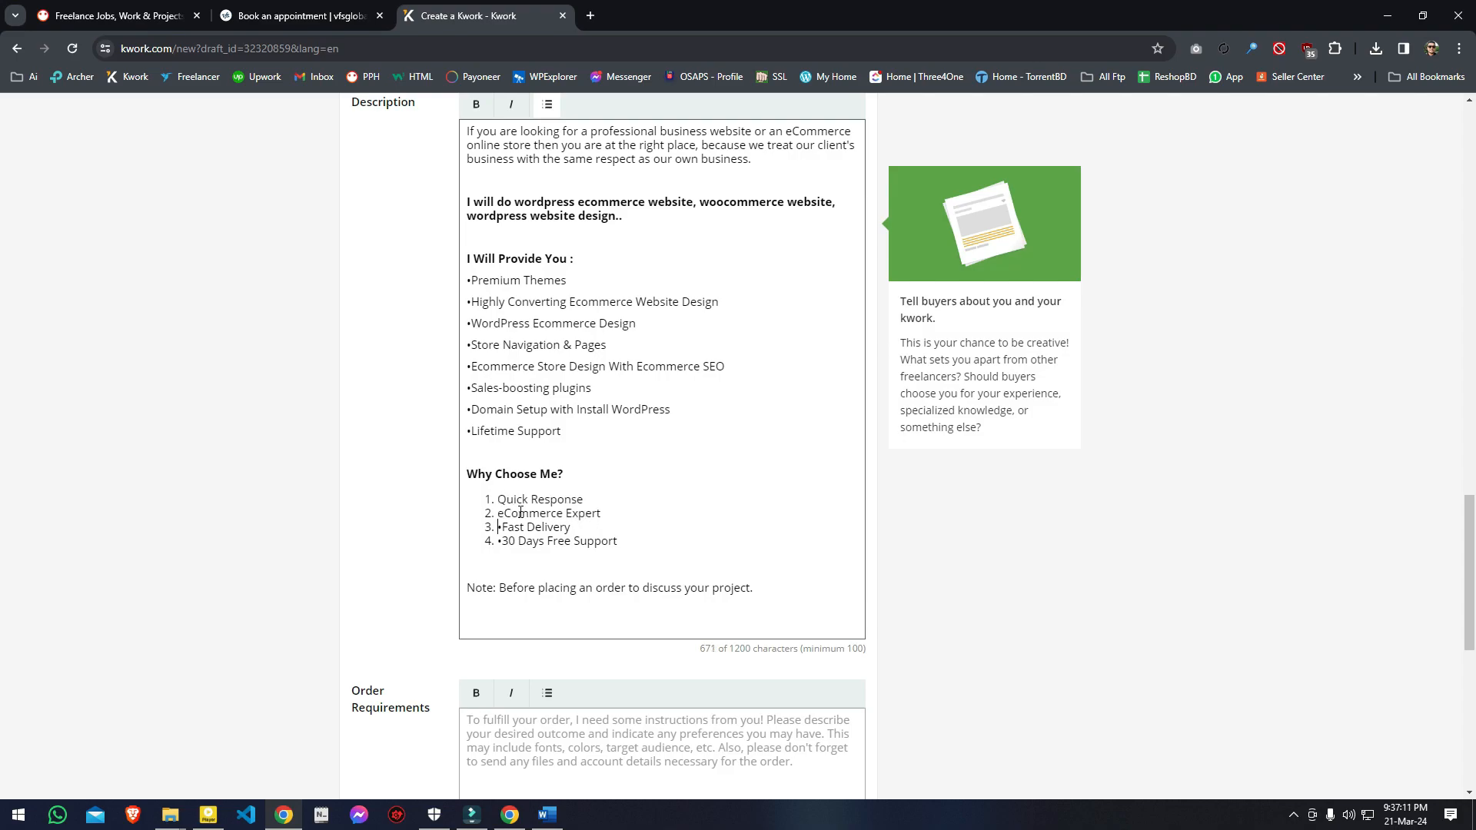
pyautogui.press('Delete')
# Step: Delete the "30 Days Free Support" item from the numbered list
pyautogui.moveTo(620, 549); pyautogui.dragTo(471, 544)
pyautogui.press('BackSpace')
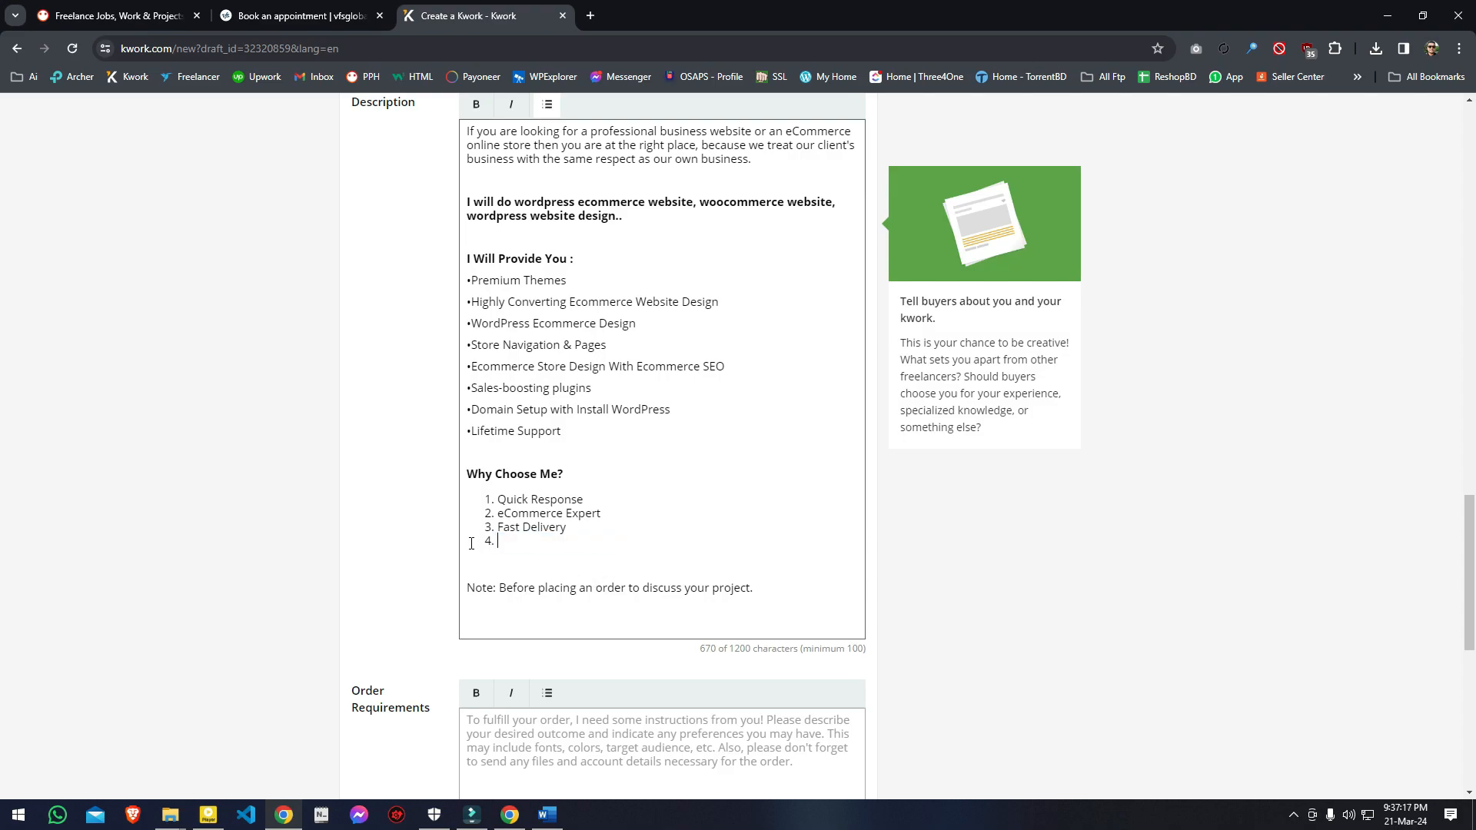
pyautogui.press('BackSpace')
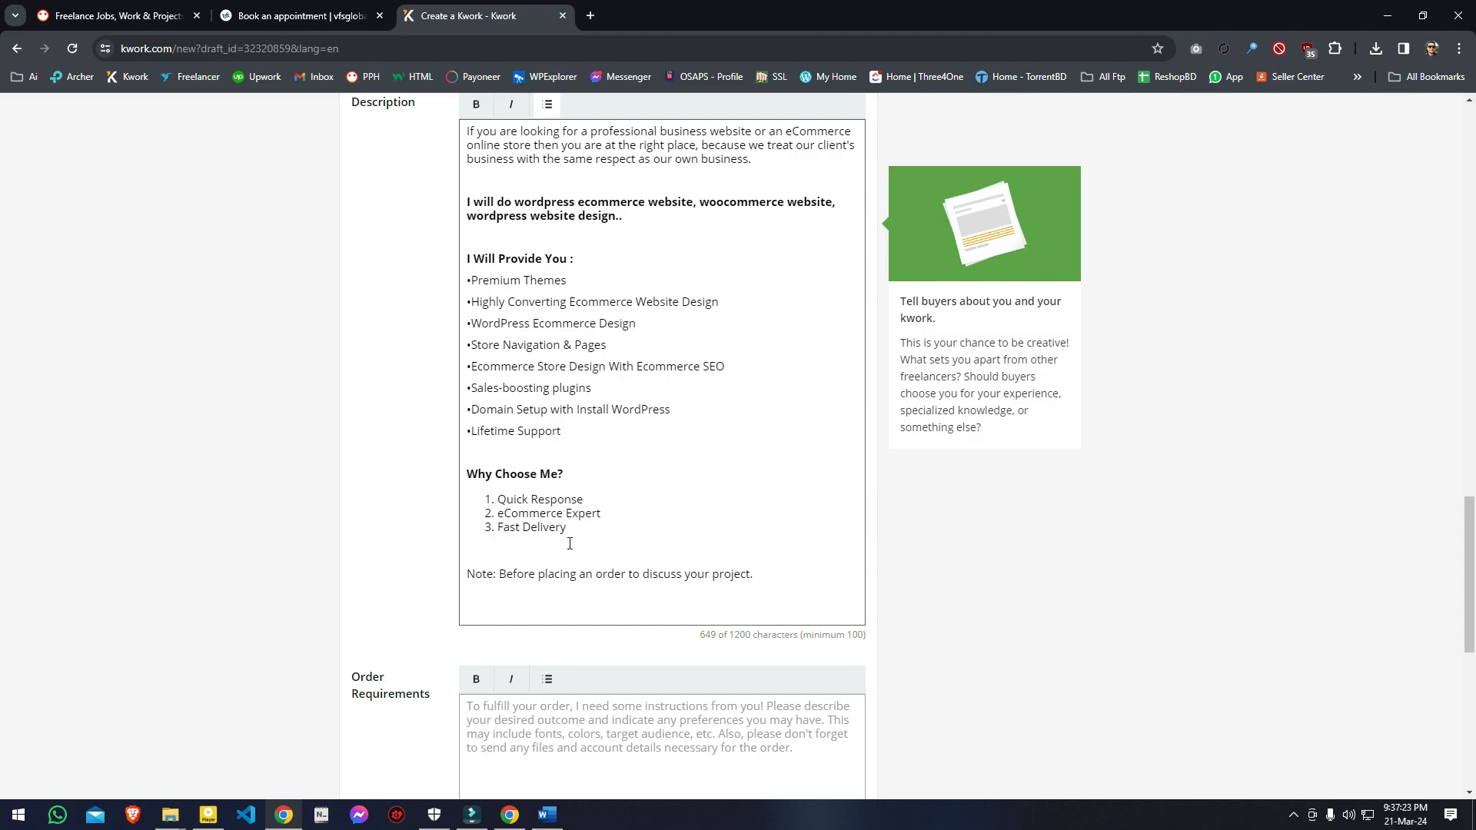
# Step: Review the formatted description and place the cursor in the Order Requirements field
pyautogui.scroll(1, 686, 536)
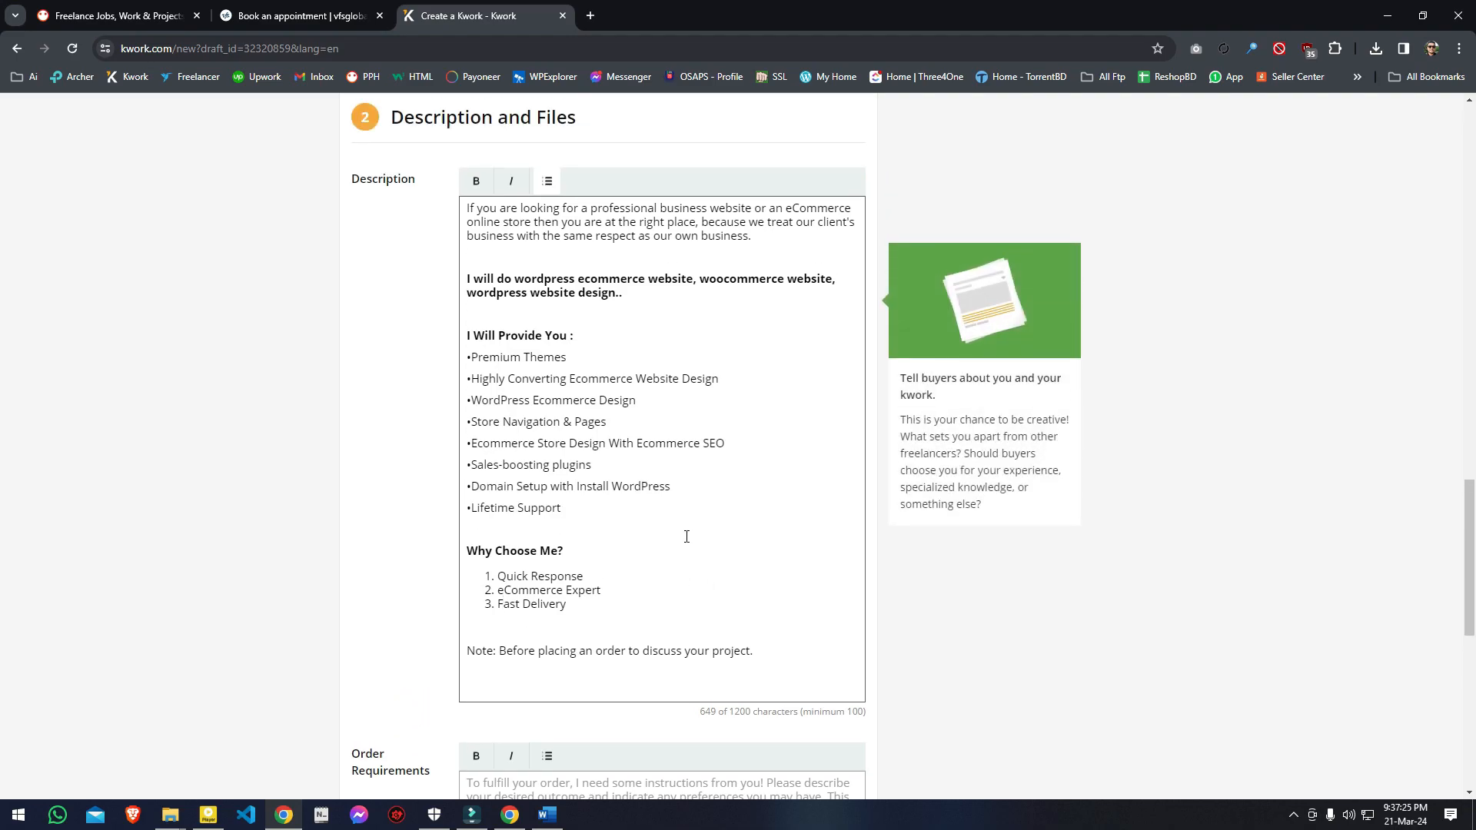
pyautogui.scroll(1, 687, 537)
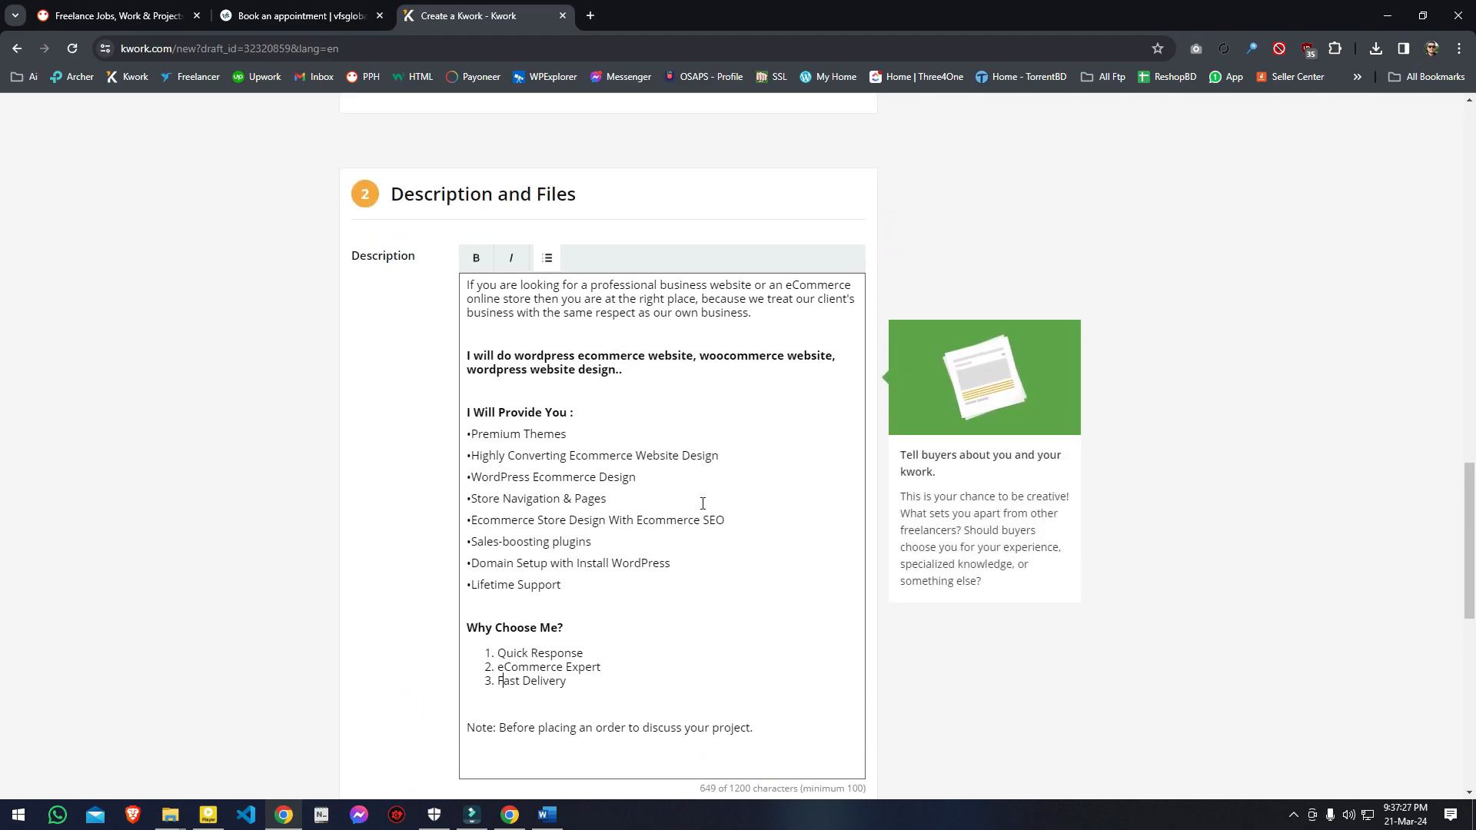
pyautogui.scroll(-3, 709, 497)
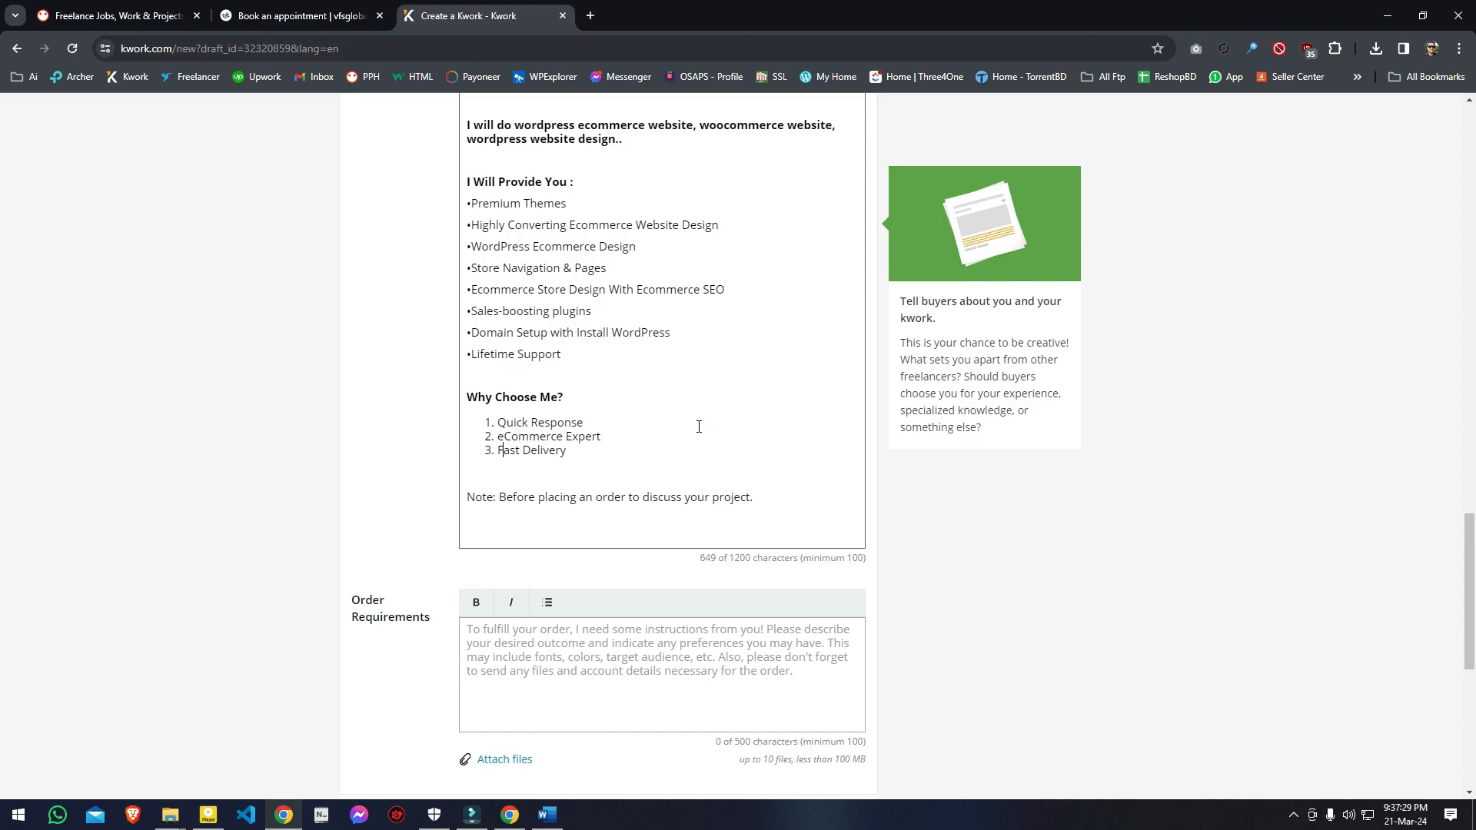
pyautogui.scroll(-2, 711, 448)
pyautogui.click(615, 570)
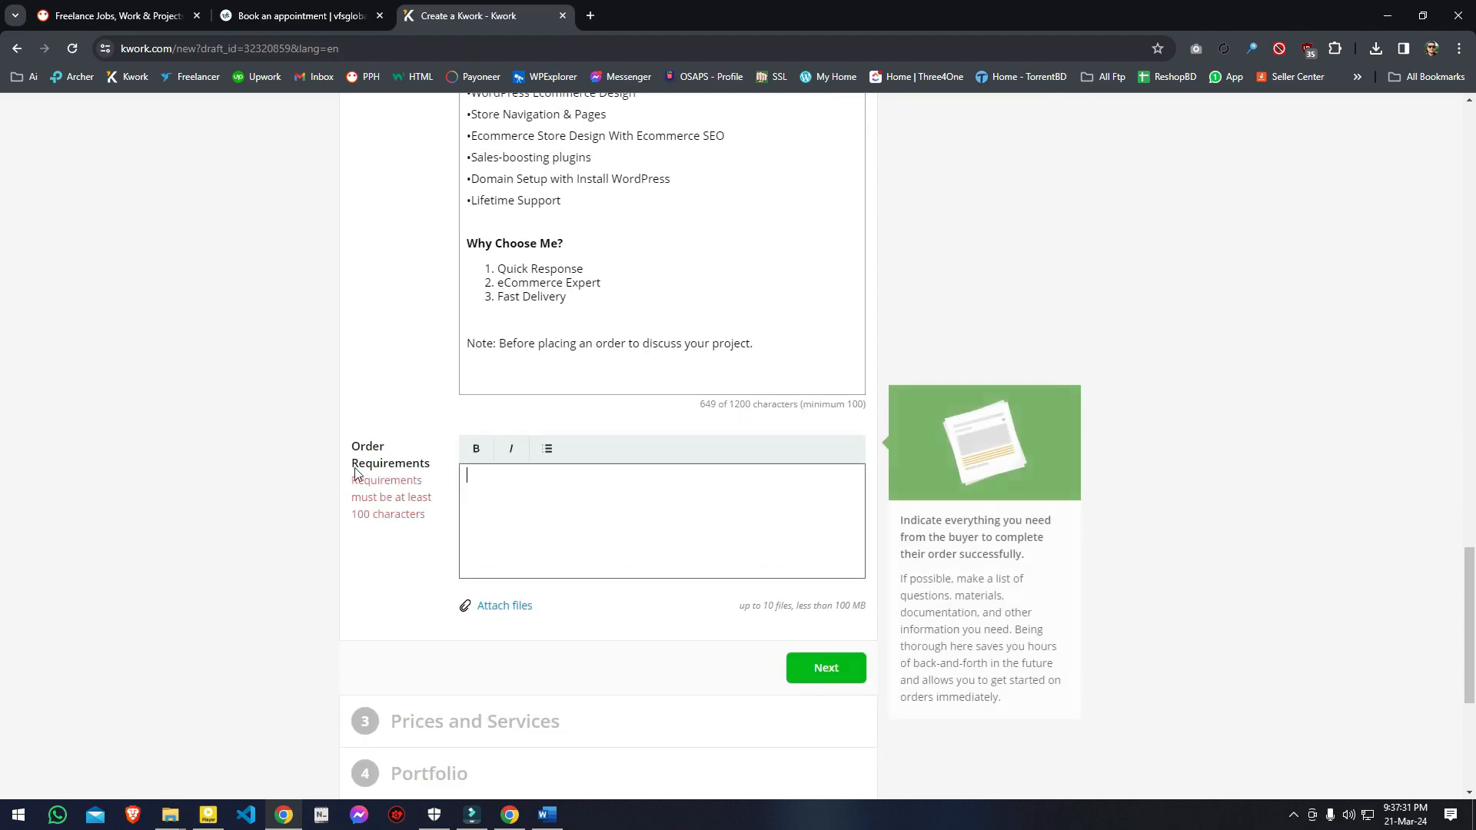
pyautogui.scroll(-2, 453, 405)
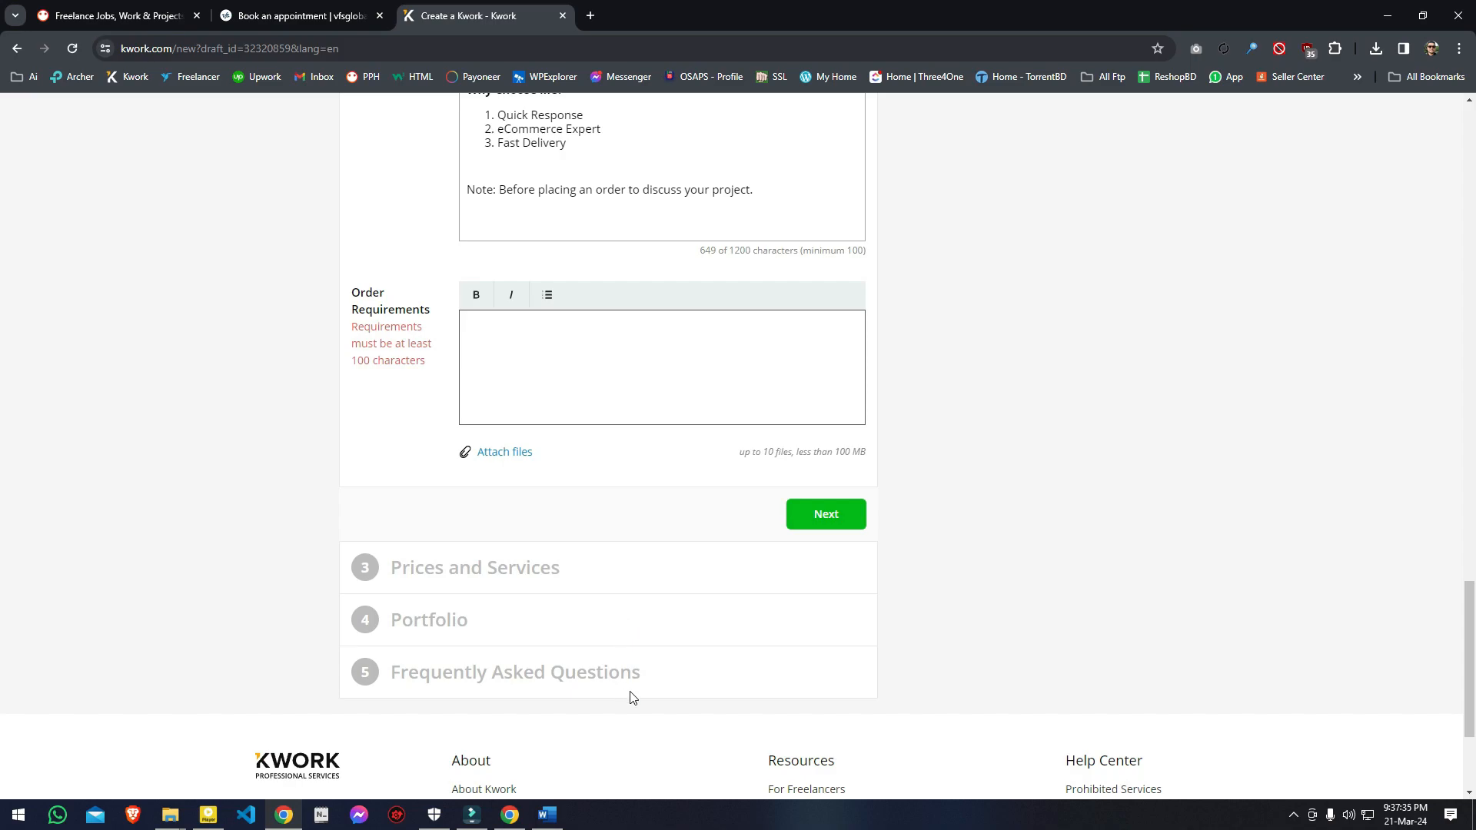
# Step: Switch to the Word document and copy the order requirements text after the "Order Requirements :" label
pyautogui.click(550, 813)
pyautogui.scroll(-2, 997, 491)
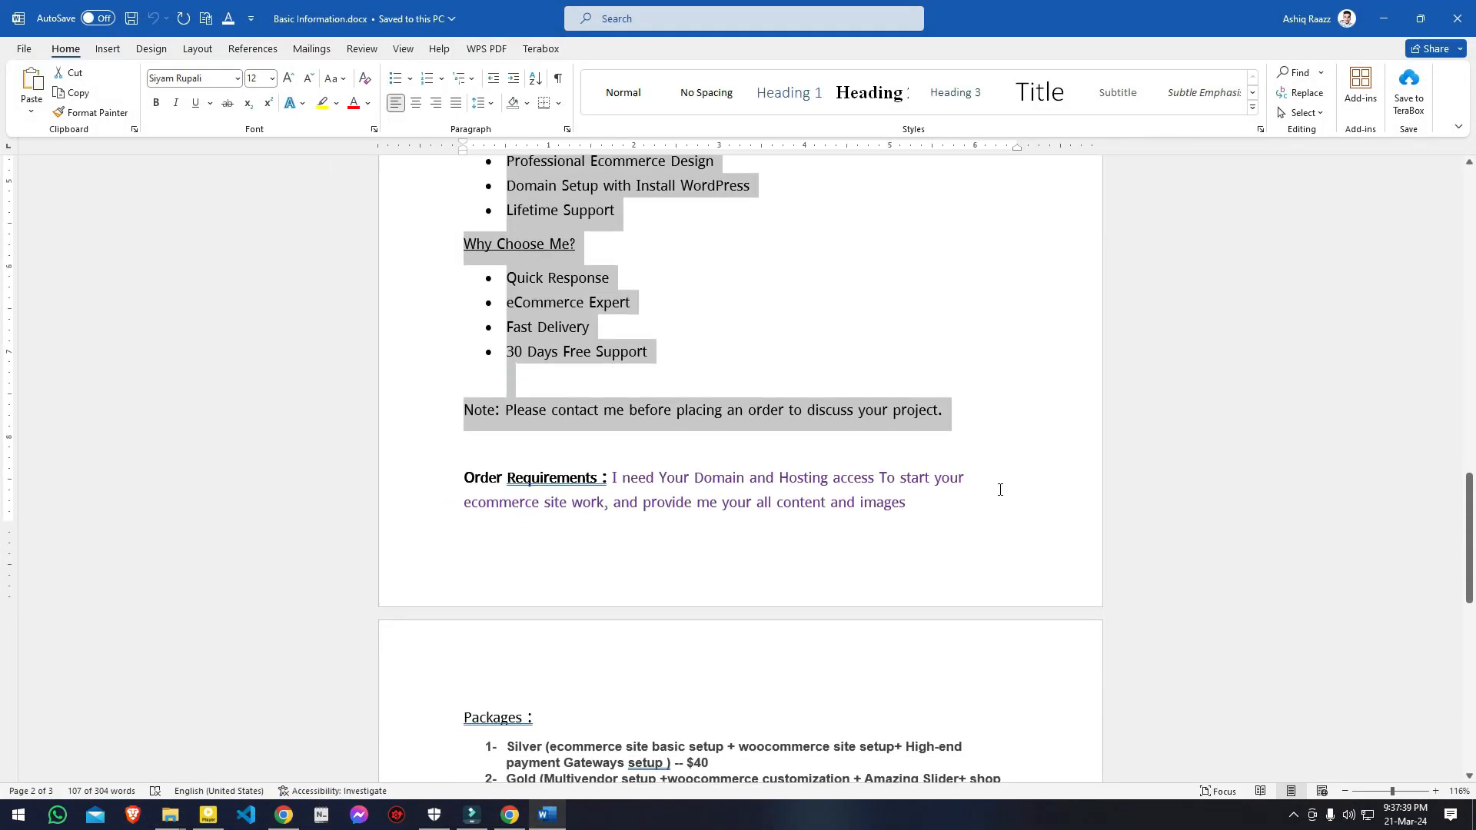
pyautogui.moveTo(952, 512); pyautogui.dragTo(618, 481)
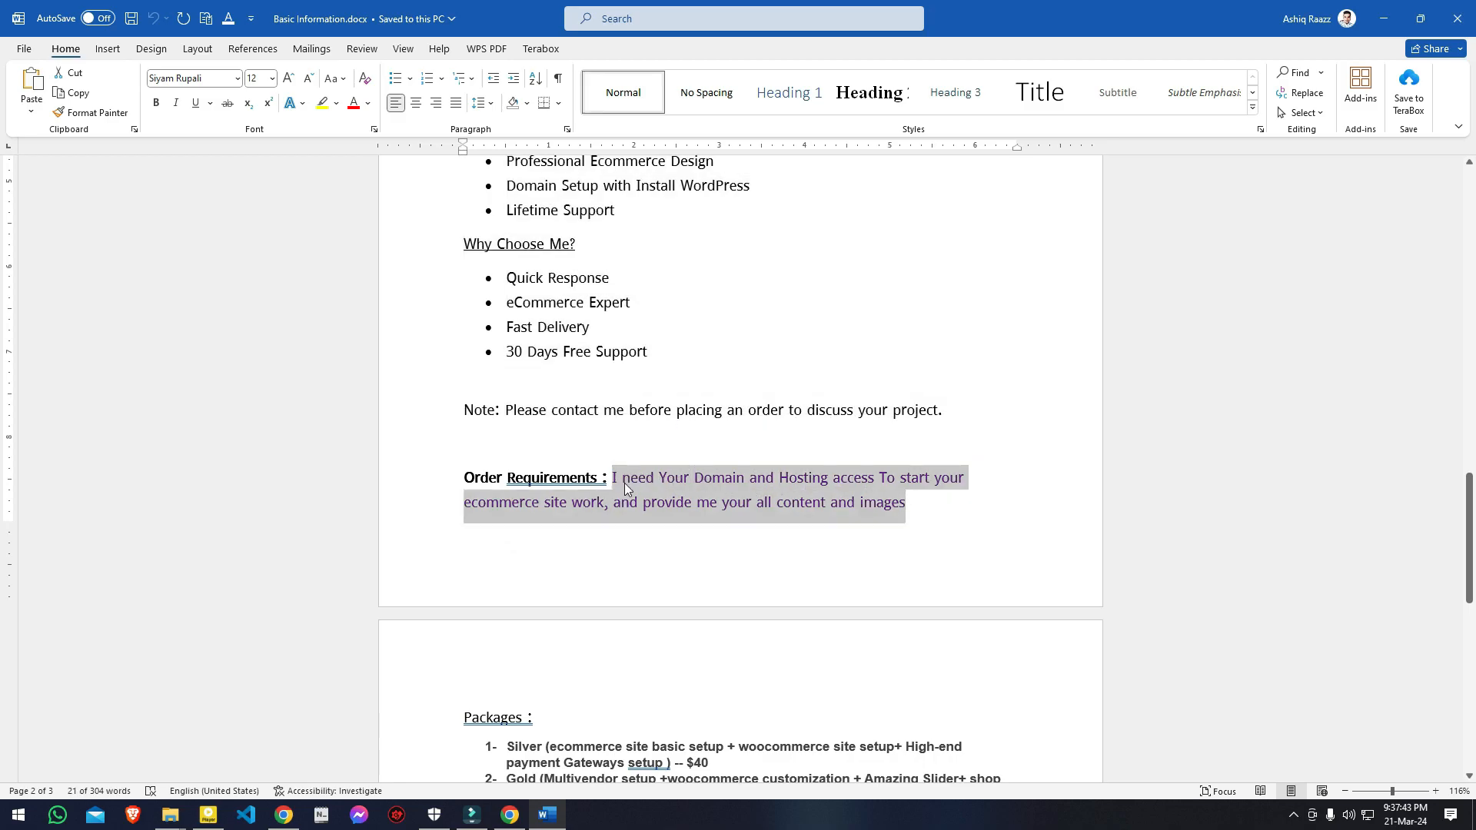
pyautogui.rightClick(625, 483)
pyautogui.click(690, 549)
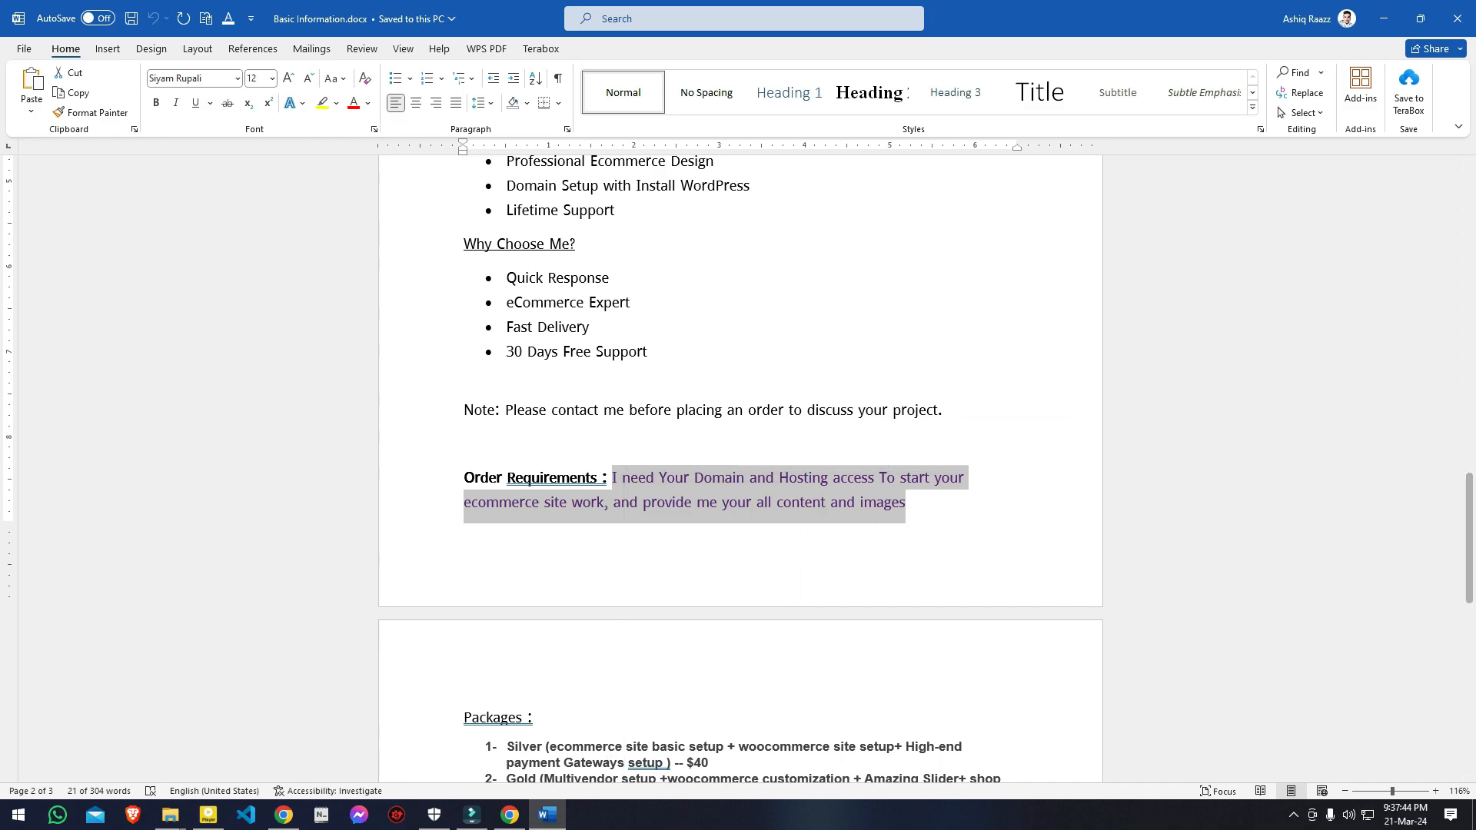
# Step: Return to the Kwork form, paste the text as plain text into Order Requirements, and continue to Prices and Services
pyautogui.click(547, 815)
pyautogui.click(576, 319)
pyautogui.rightClick(575, 319)
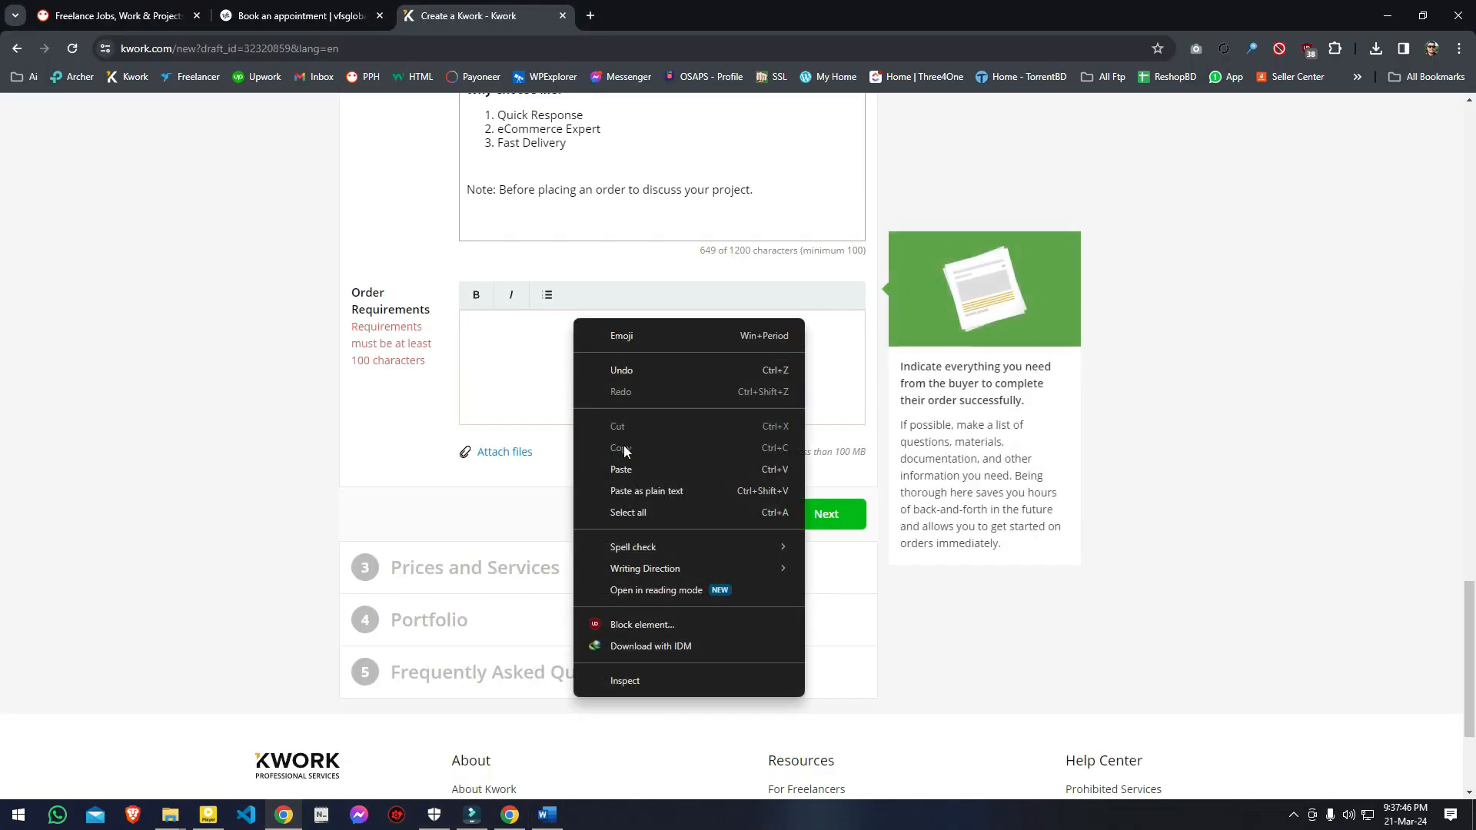
pyautogui.click(640, 491)
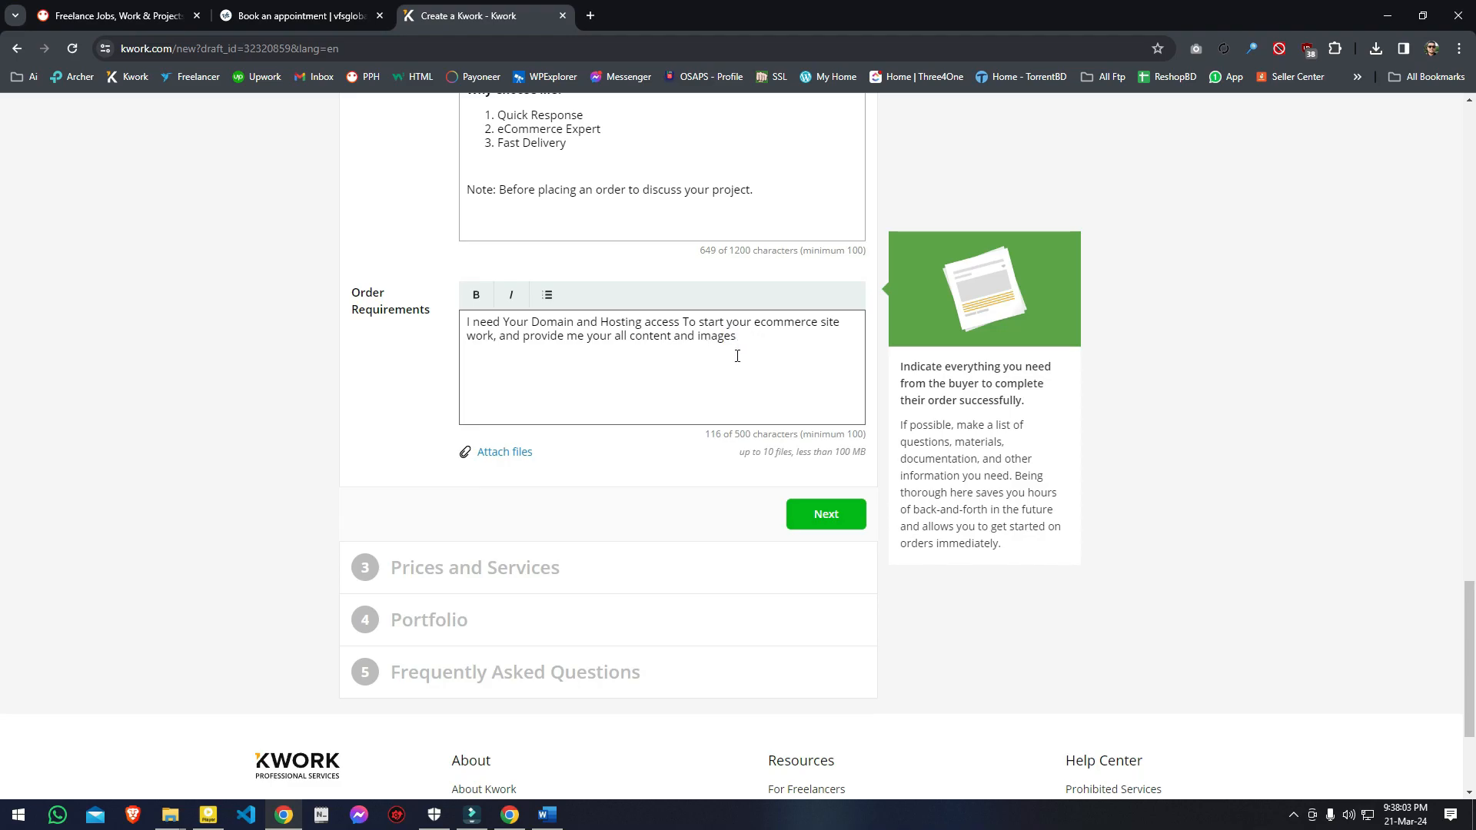
pyautogui.click(829, 516)
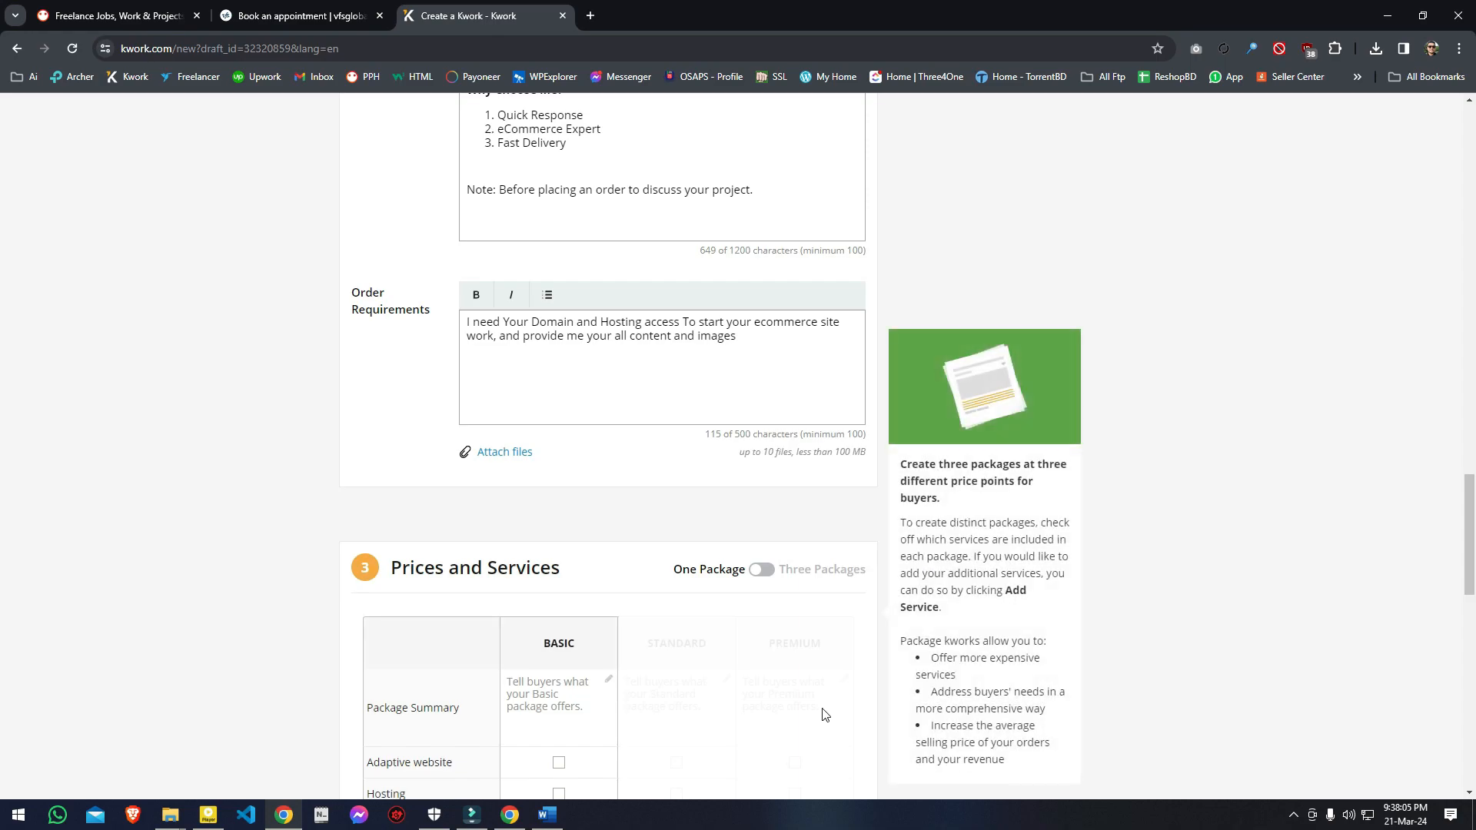
# Step: Check the Packages section in the Word document and switch the Kwork pricing to Three Packages
pyautogui.scroll(-6, 826, 730)
pyautogui.scroll(1, 456, 384)
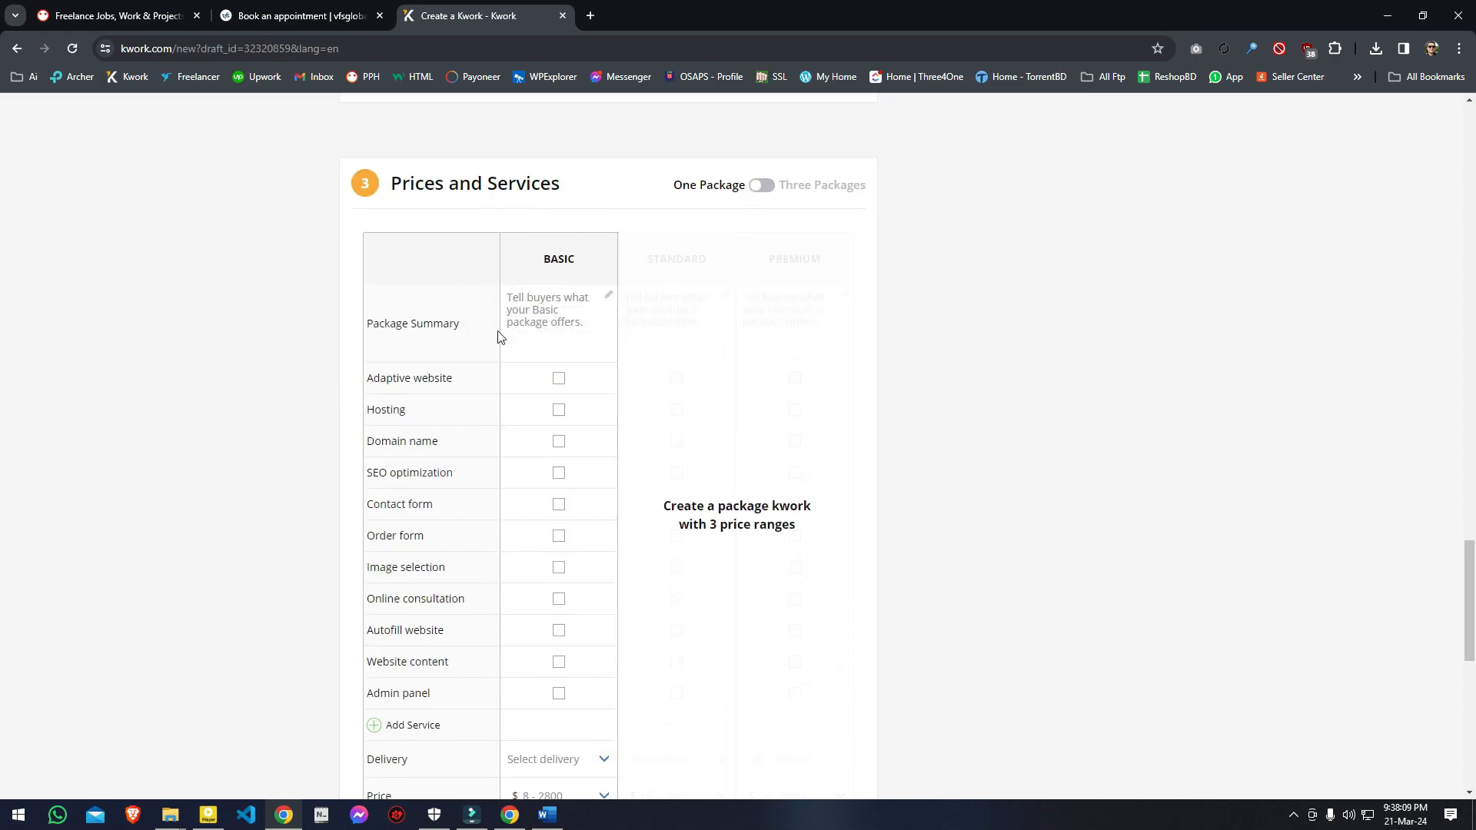
pyautogui.moveTo(447, 340)
pyautogui.click(523, 339)
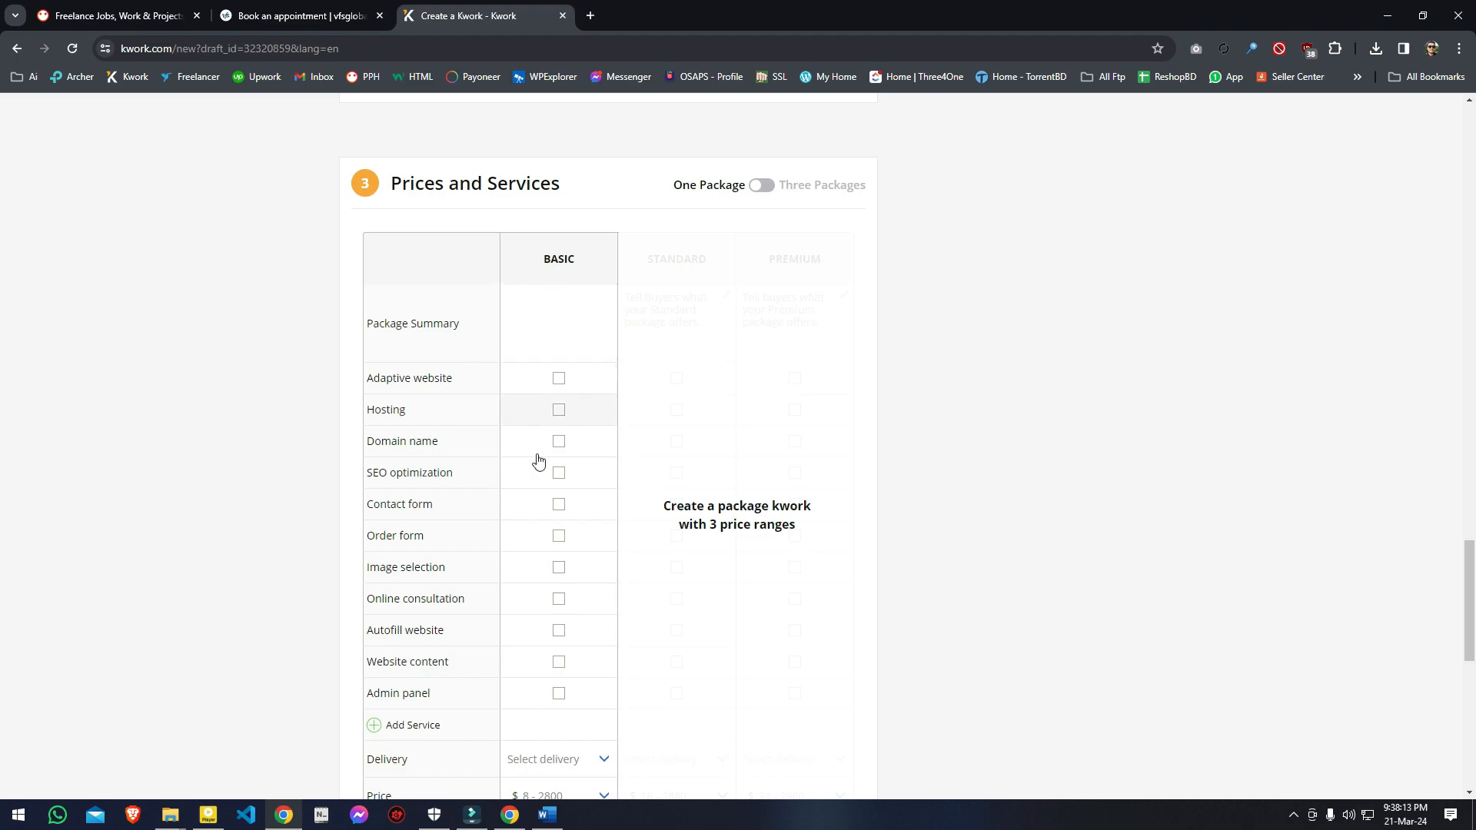
pyautogui.click(555, 815)
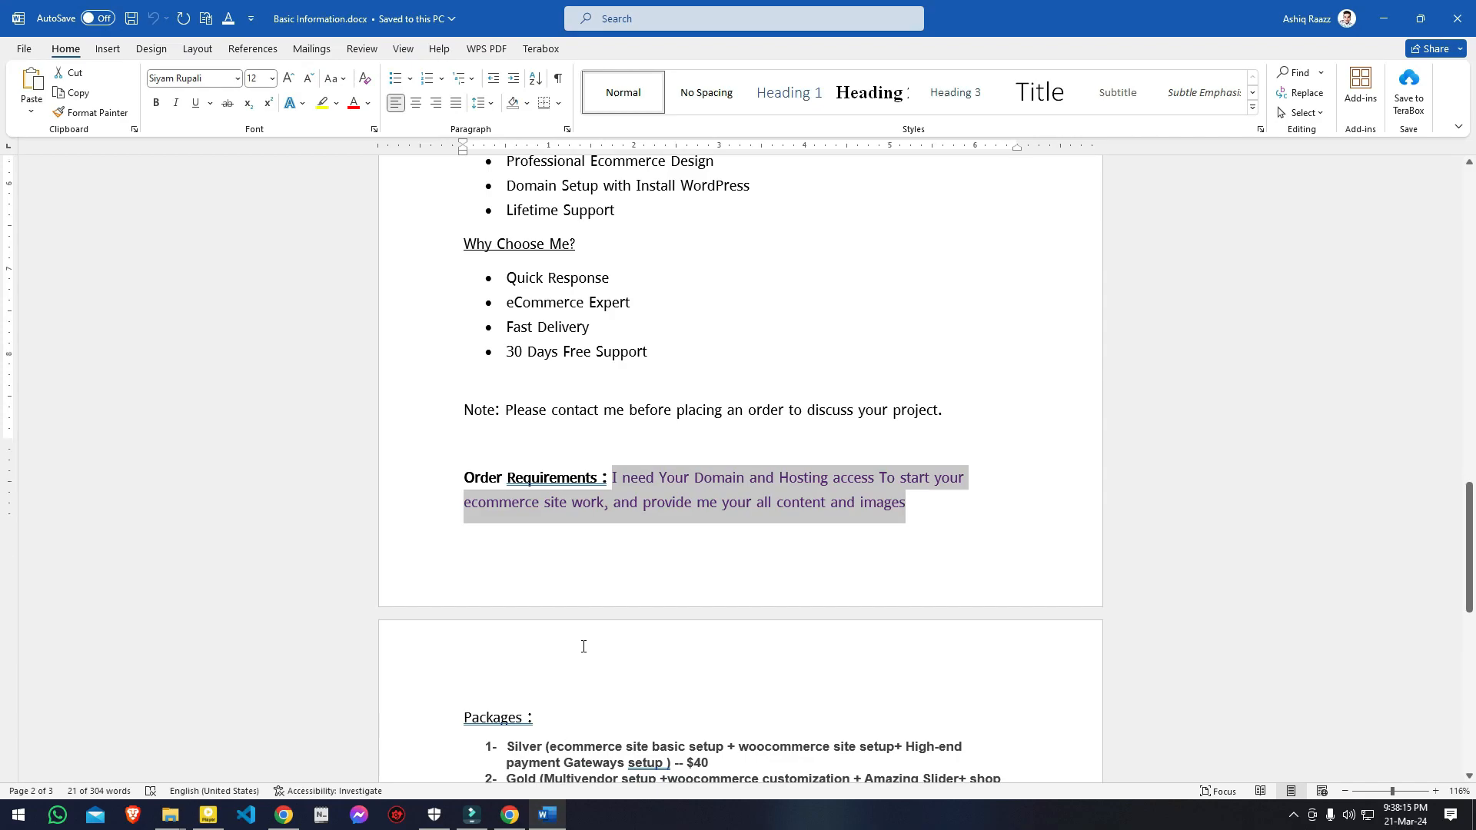
pyautogui.scroll(-6, 584, 643)
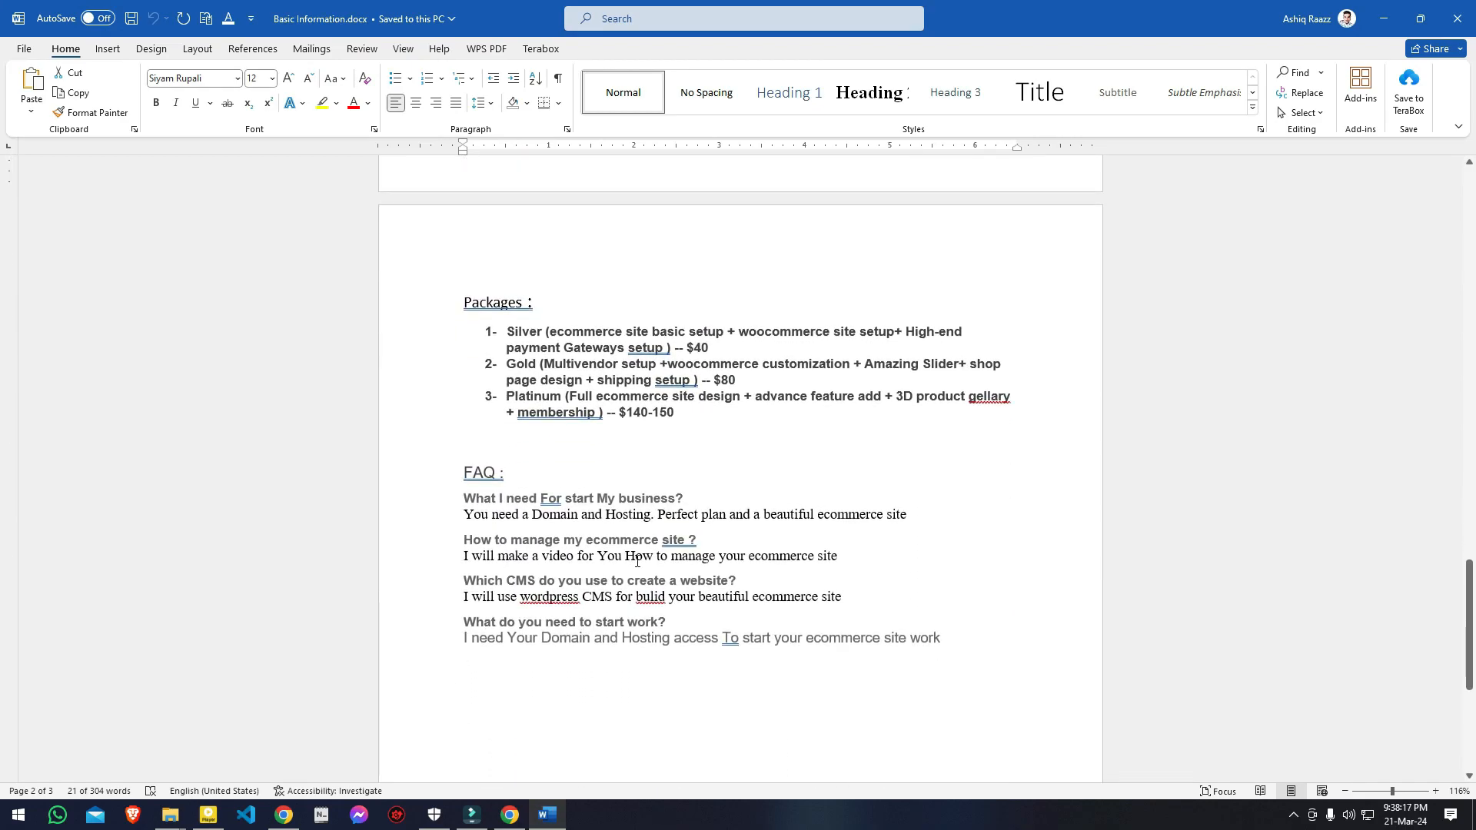
pyautogui.scroll(-1, 608, 456)
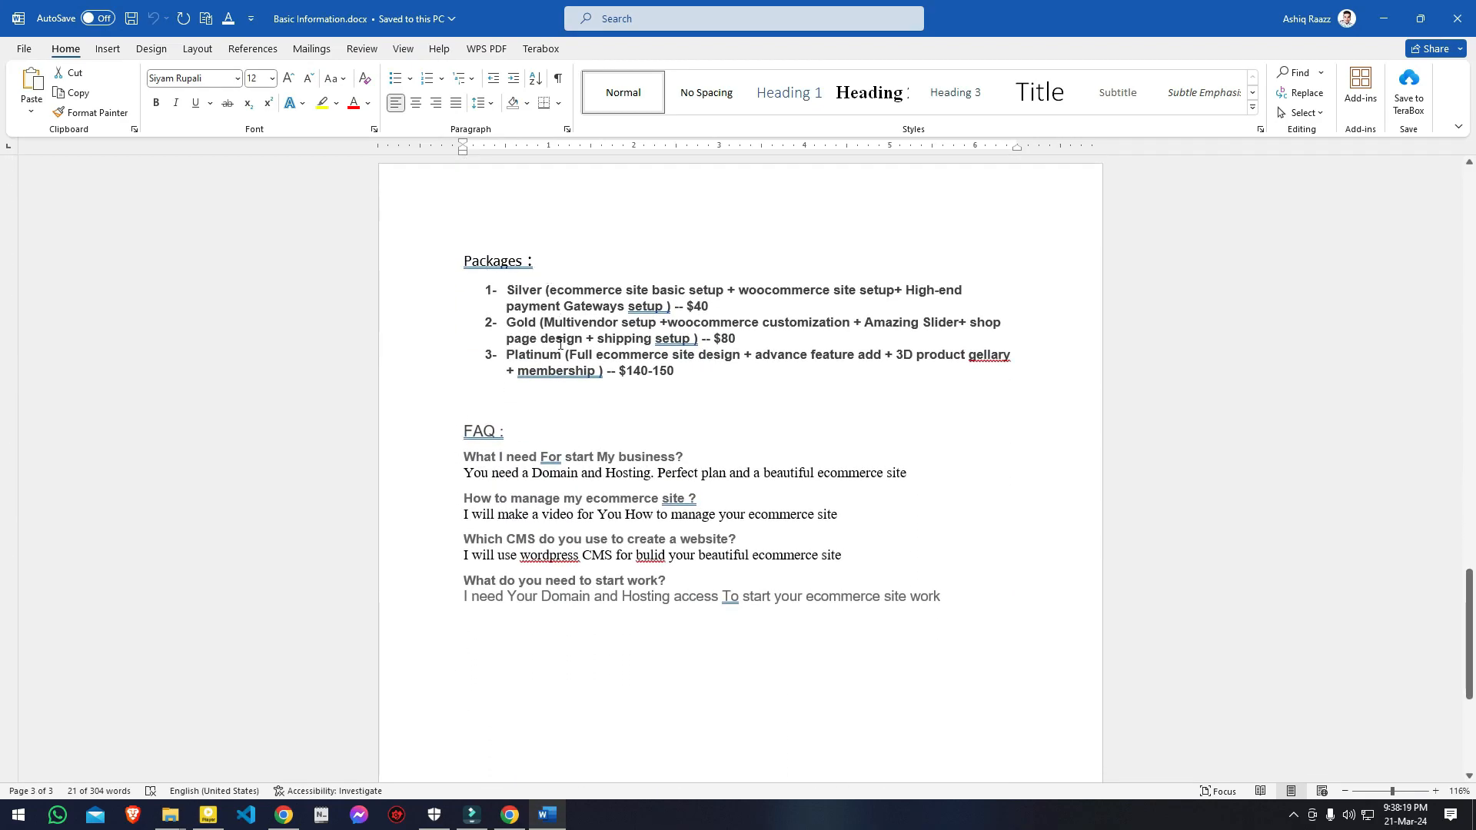
pyautogui.click(548, 815)
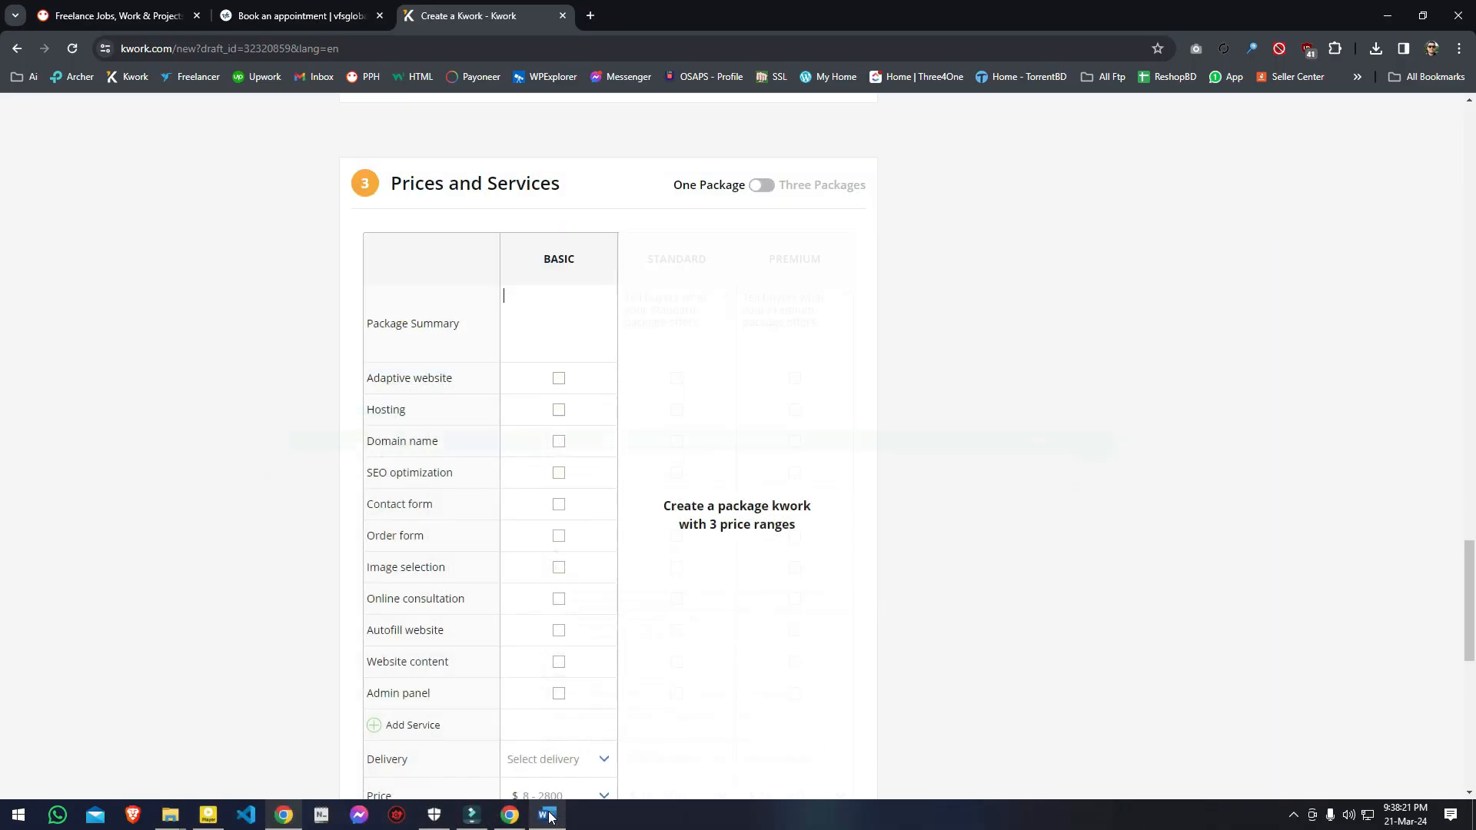
pyautogui.click(757, 188)
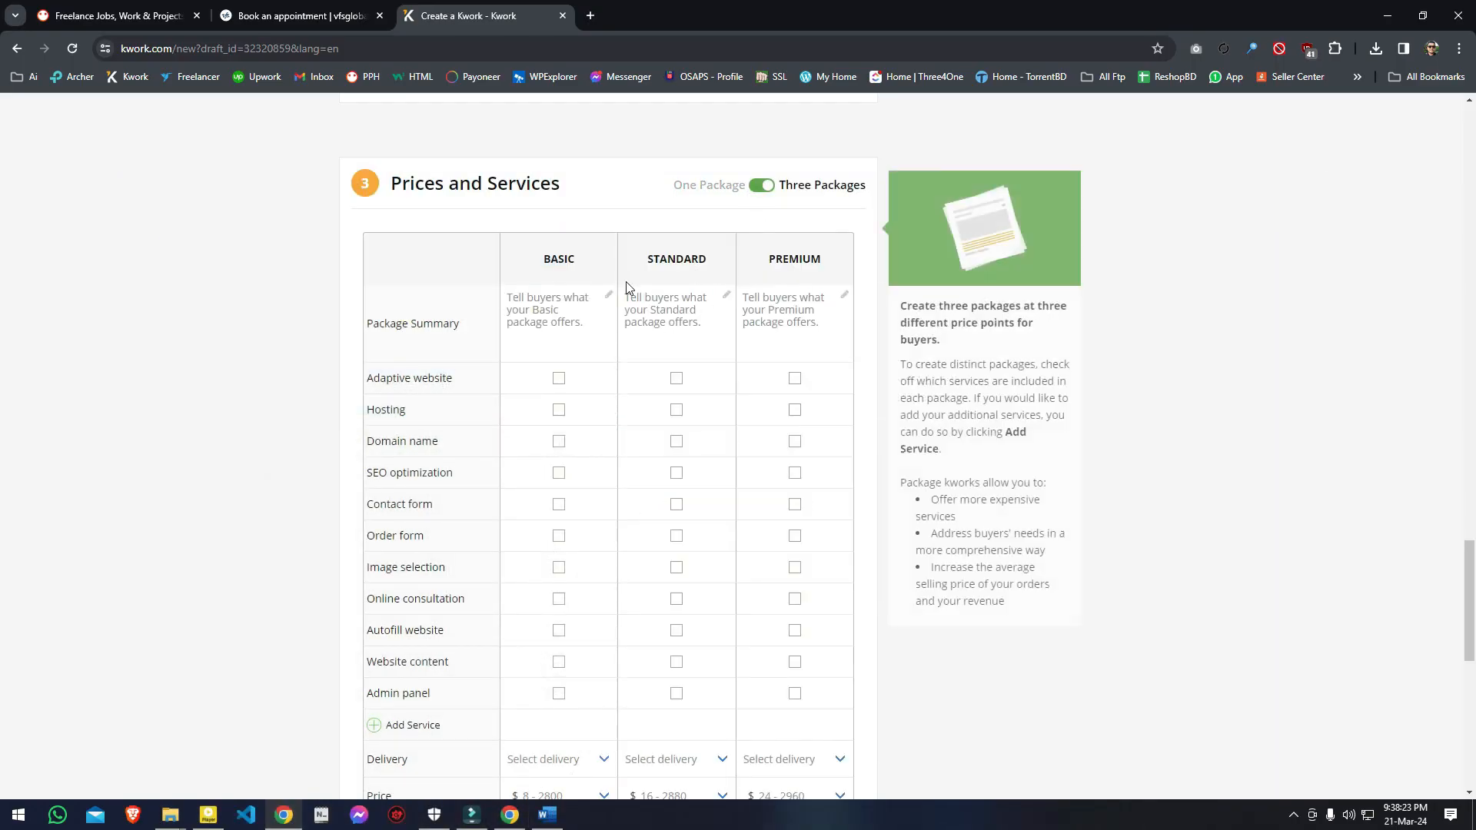
# Step: In the Word document, copy the Silver package description without its price
pyautogui.moveTo(547, 814)
pyautogui.click(615, 701)
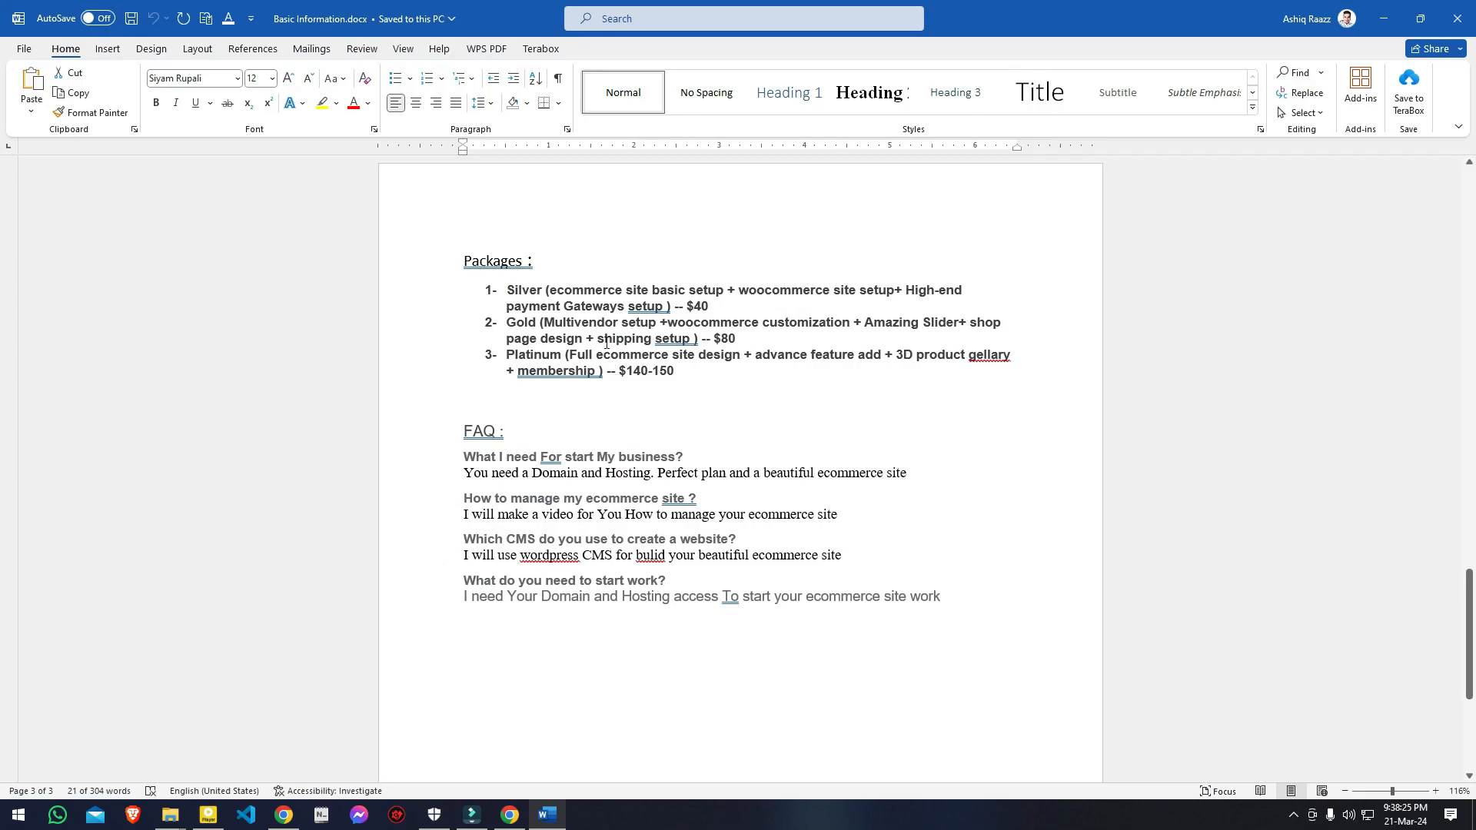
pyautogui.moveTo(506, 290); pyautogui.dragTo(672, 306)
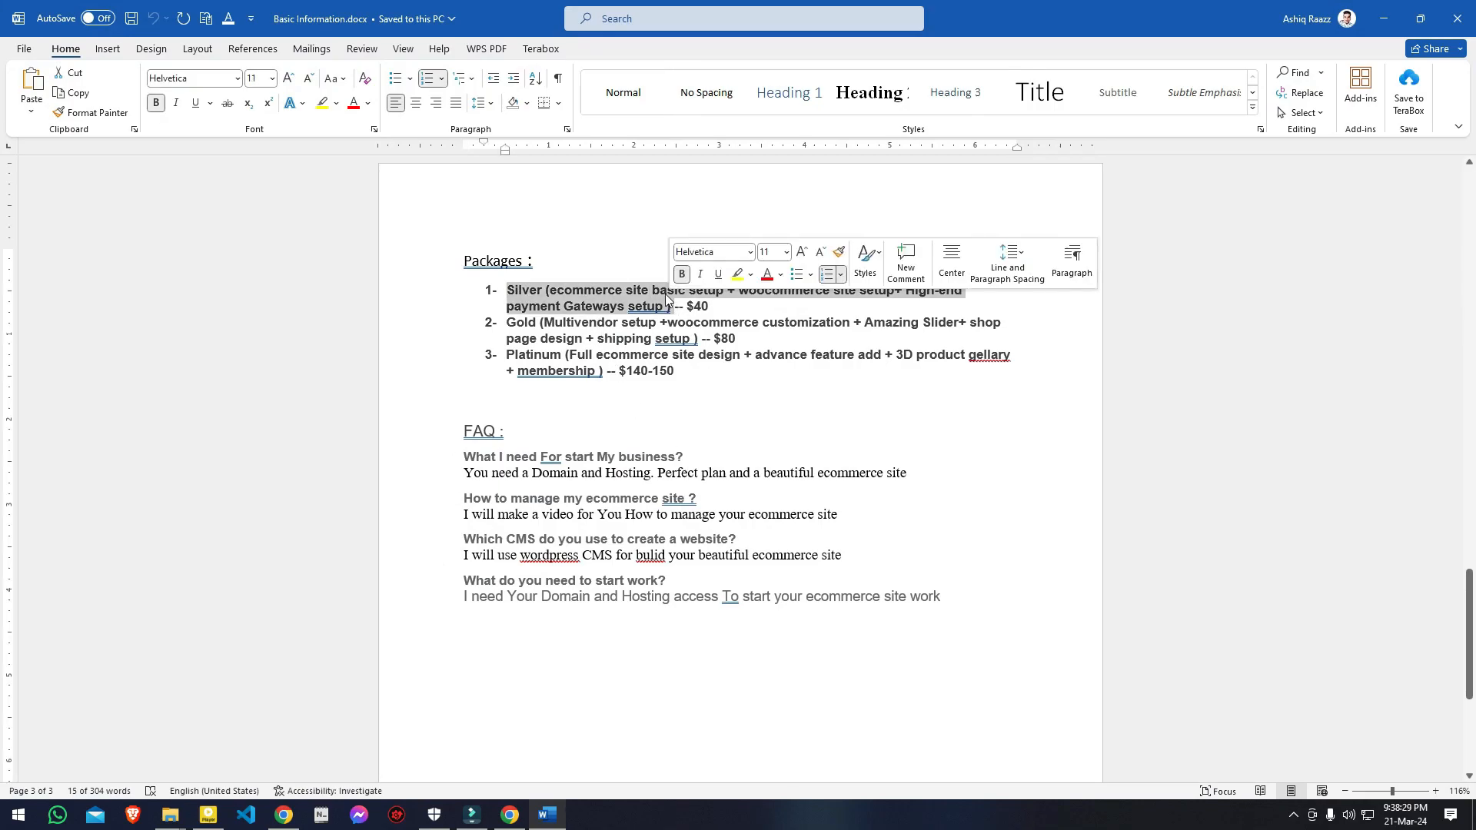
pyautogui.rightClick(626, 293)
pyautogui.click(677, 351)
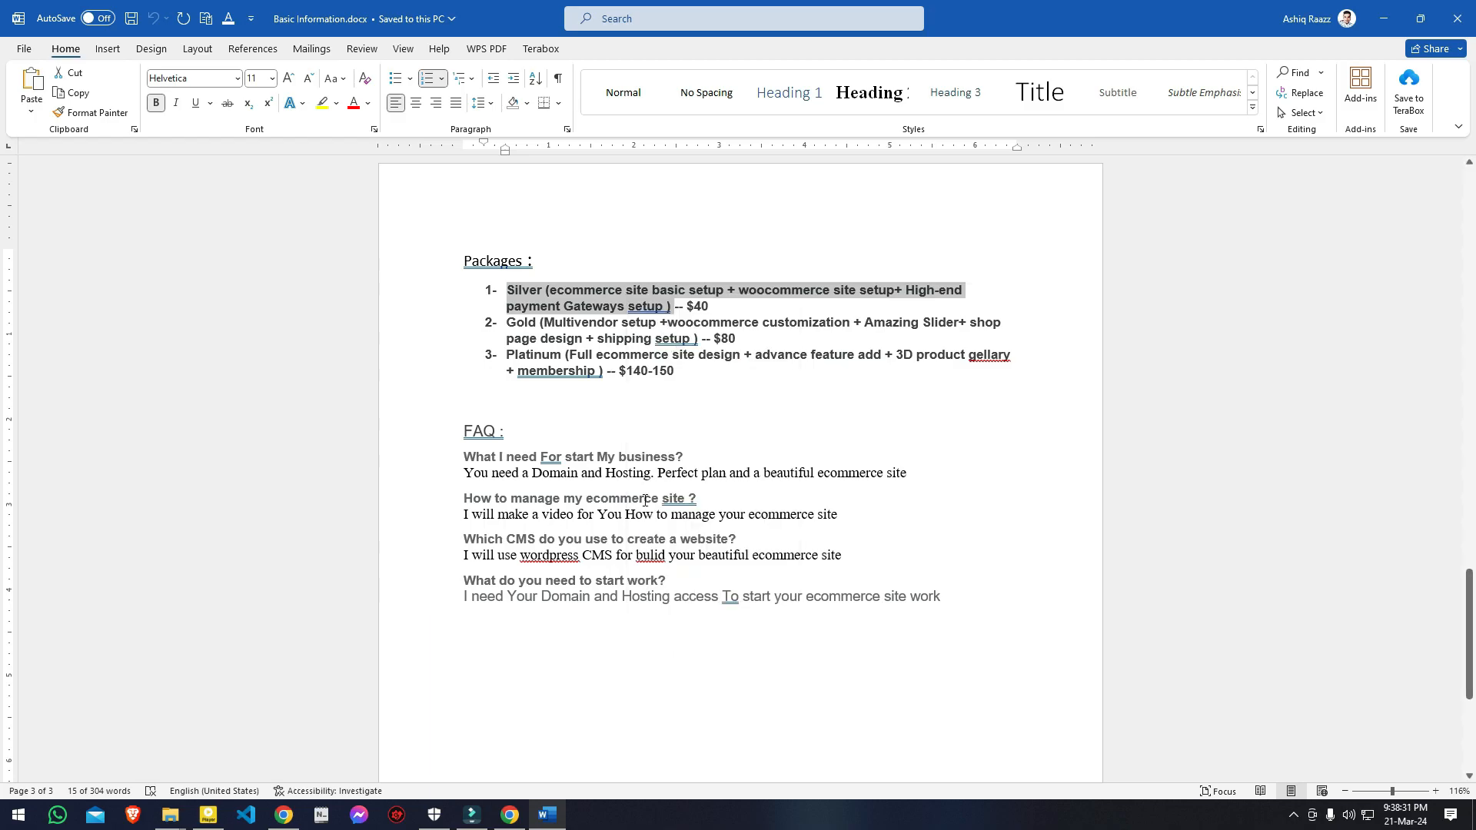
# Step: Return to the Kwork form and paste the Silver description as plain text into the Basic package summary
pyautogui.click(284, 815)
pyautogui.click(553, 320)
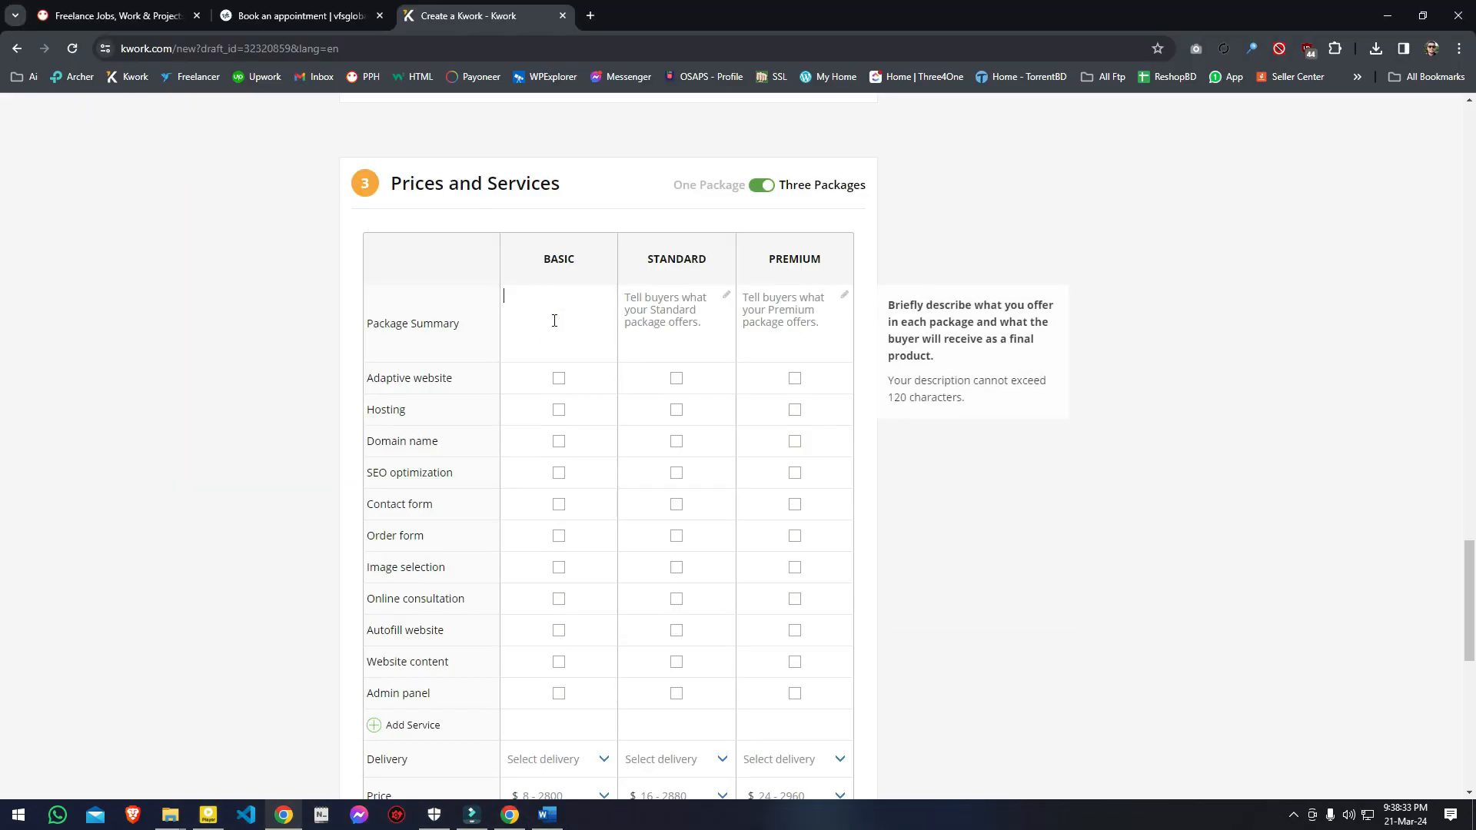
pyautogui.rightClick(554, 320)
pyautogui.click(626, 492)
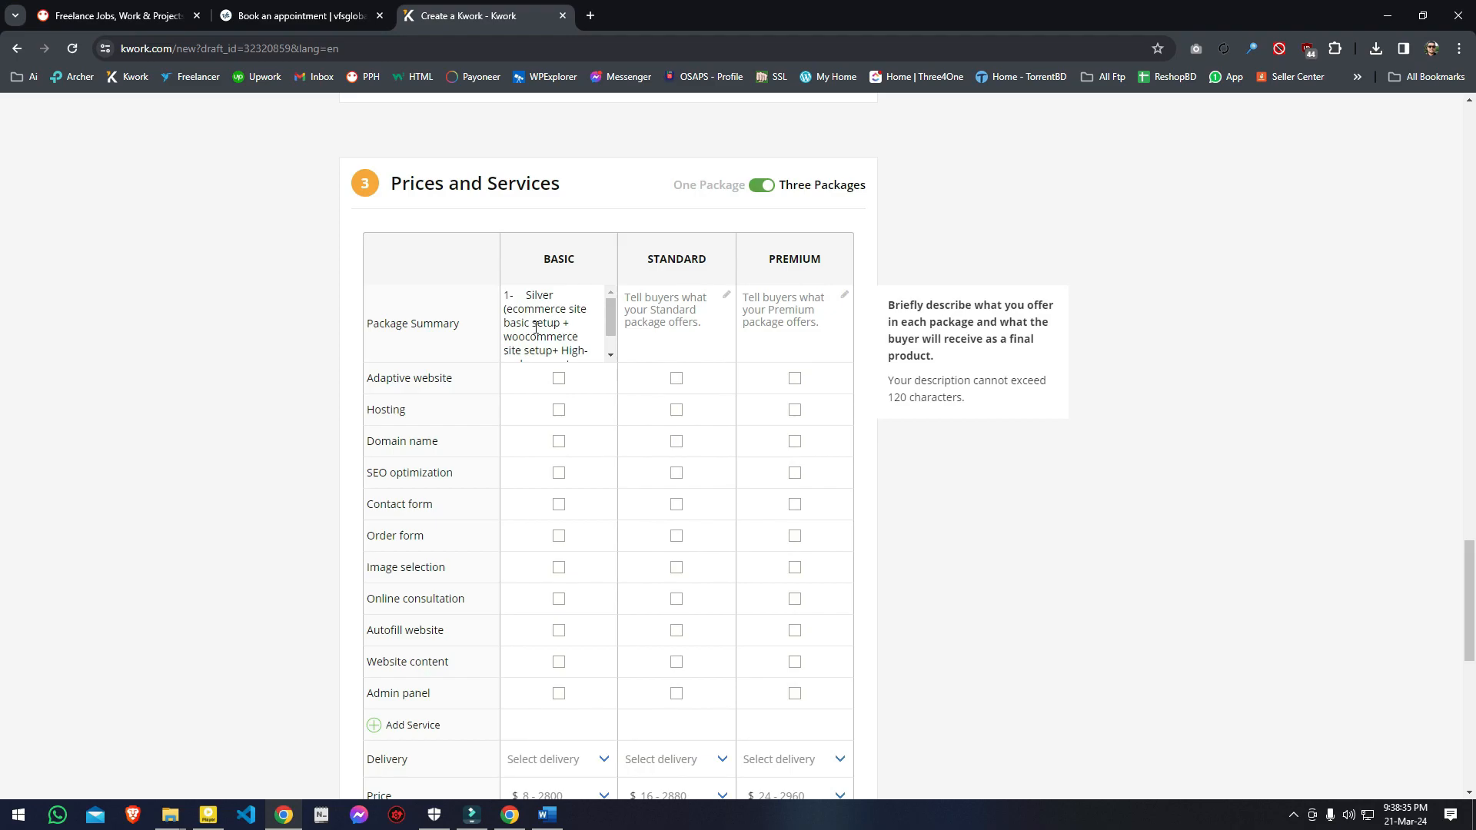
# Step: Remove the leading "1- Silver (" from the Basic package summary and capitalize its first word as "eCommerce"
pyautogui.press('BackSpace')
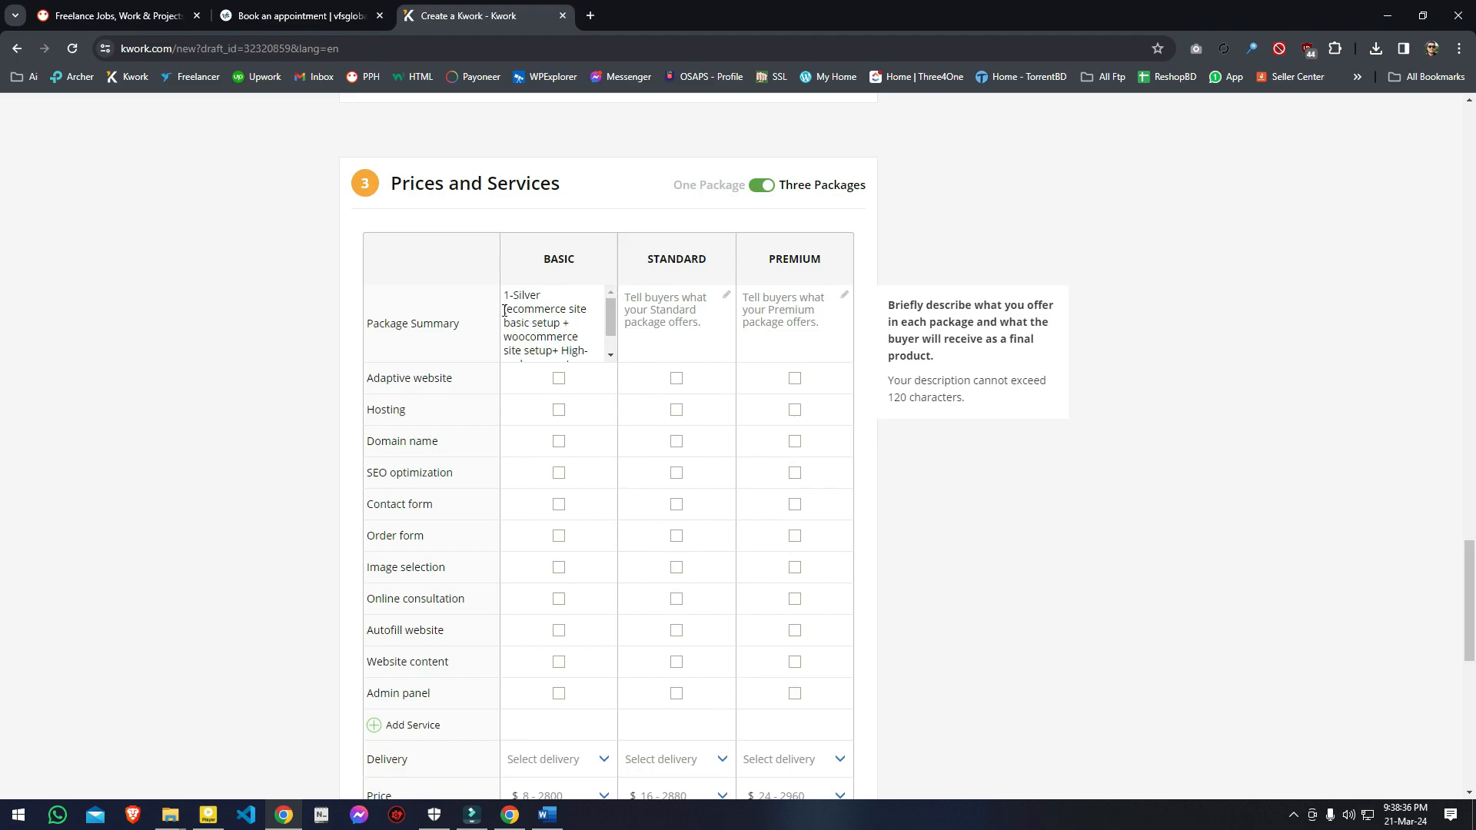
pyautogui.moveTo(507, 310); pyautogui.dragTo(497, 301)
pyautogui.press('BackSpace')
pyautogui.press('Delete')
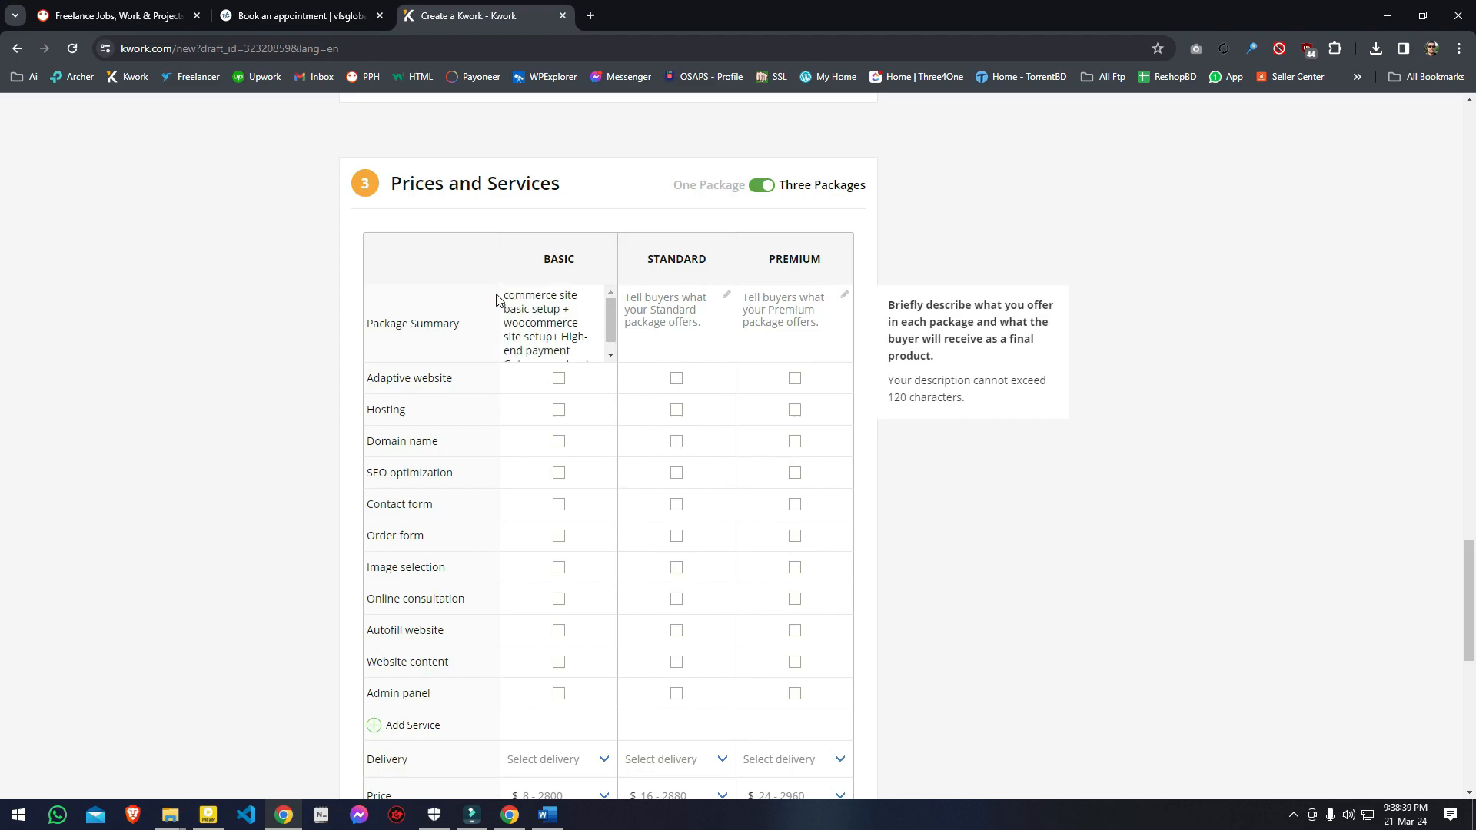
pyautogui.write('e')
pyautogui.press('Delete')
pyautogui.write('C')
# Step: Delete the closing parenthesis at the end of the Basic package summary and review the text
pyautogui.scroll(-1, 606, 335)
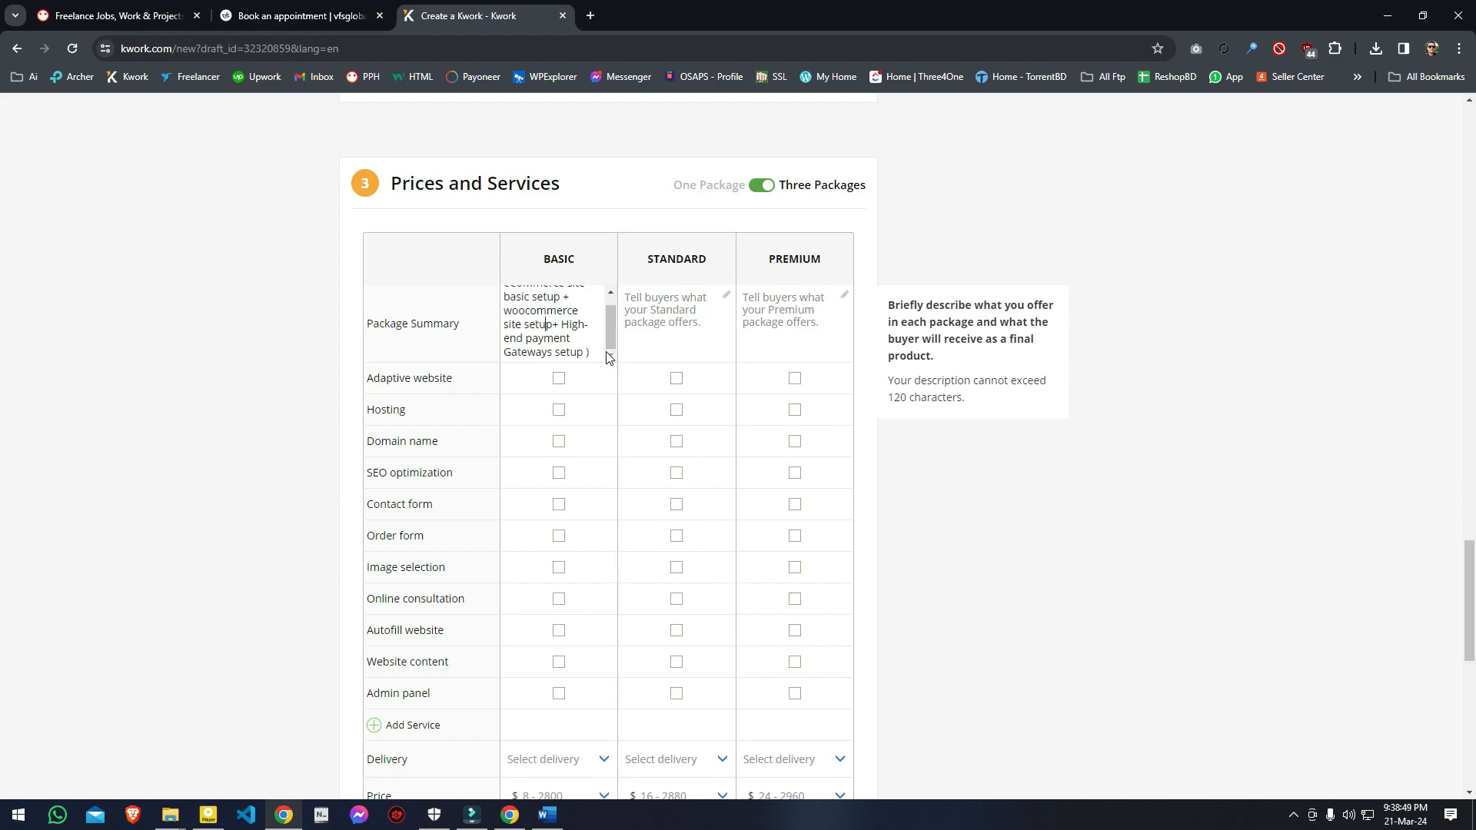
pyautogui.click(590, 350)
pyautogui.moveTo(420, 385)
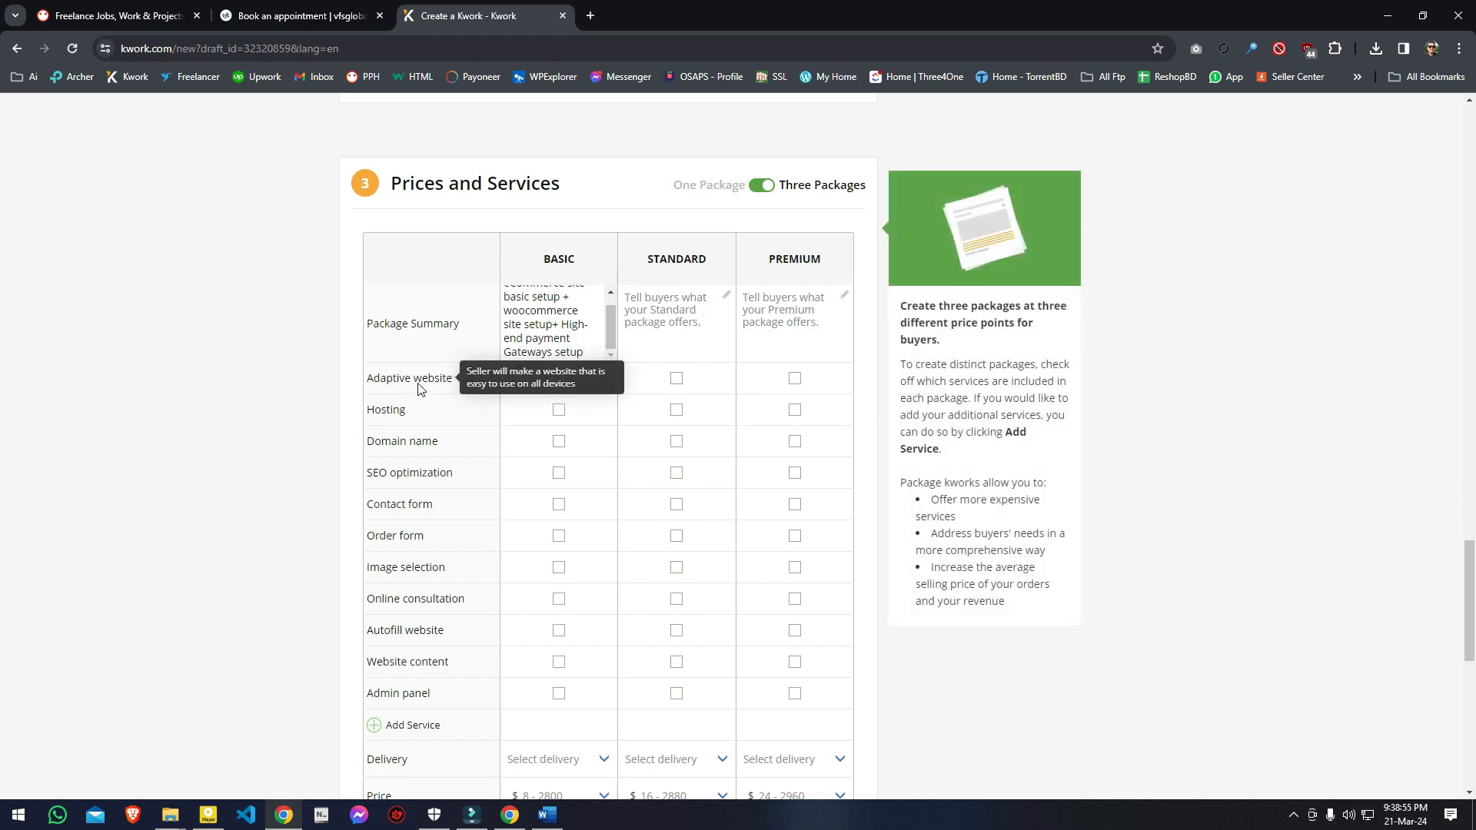
pyautogui.click(118, 412)
pyautogui.click(571, 310)
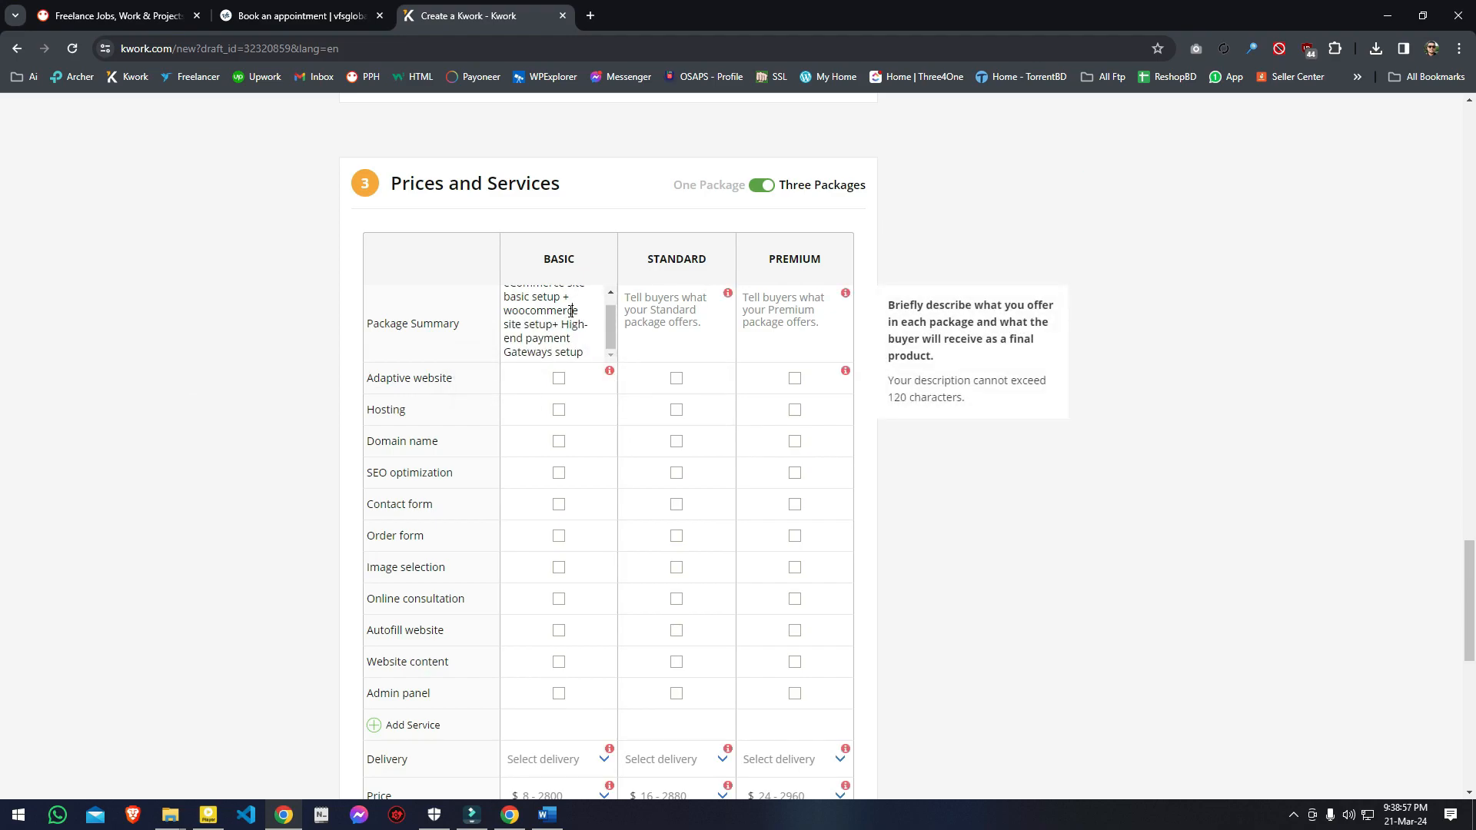
pyautogui.scroll(1, 614, 317)
pyautogui.scroll(-1, 613, 318)
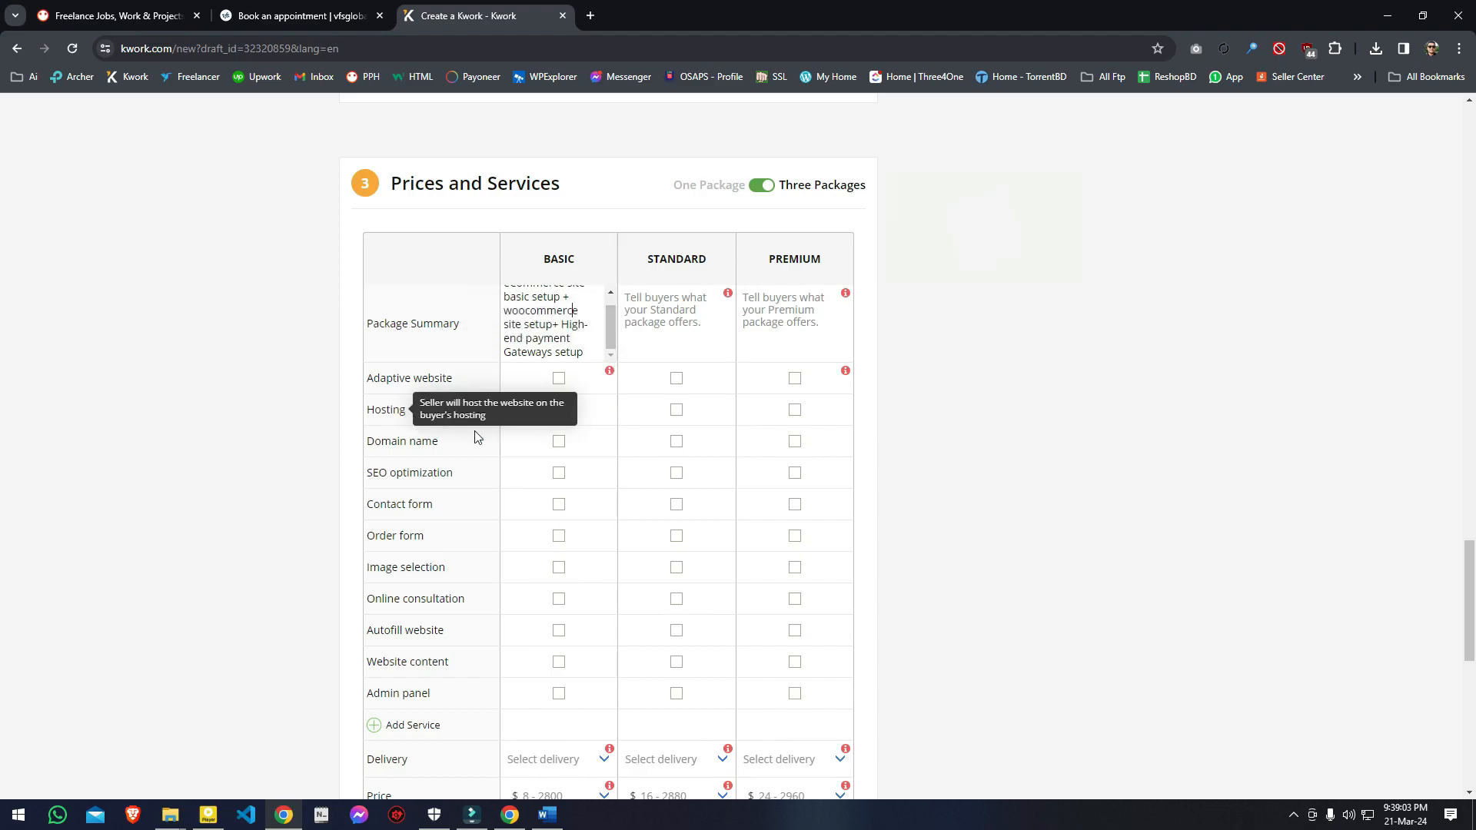
# Step: Include every listed service, from Adaptive website through Admin panel, starting from the Basic package
pyautogui.scroll(-2, 538, 362)
pyautogui.click(566, 228)
pyautogui.click(582, 254)
pyautogui.click(581, 288)
pyautogui.click(578, 319)
pyautogui.click(578, 351)
pyautogui.click(578, 391)
pyautogui.click(575, 419)
pyautogui.click(575, 446)
pyautogui.click(576, 471)
pyautogui.click(571, 515)
pyautogui.click(575, 548)
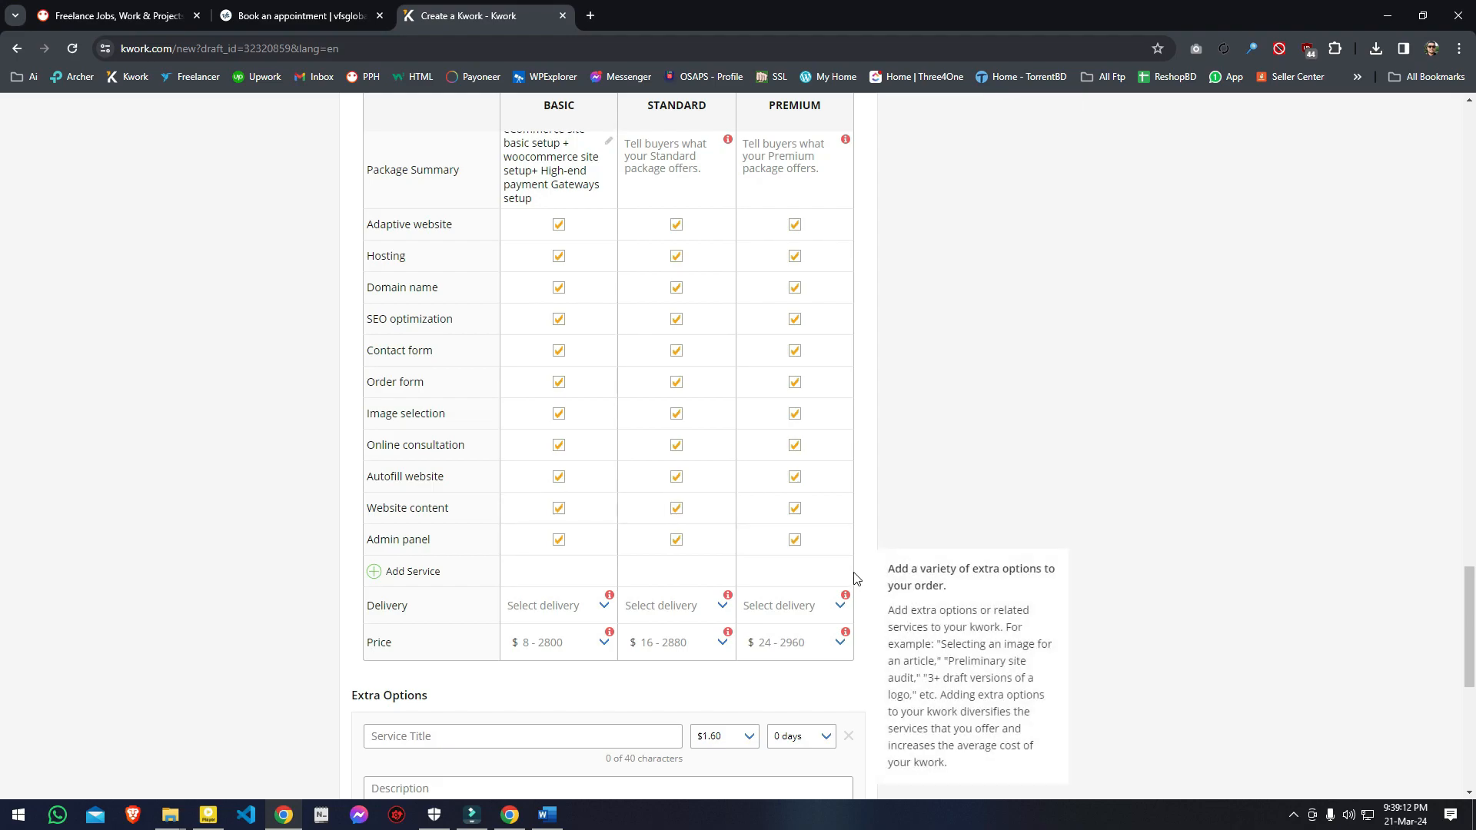
pyautogui.scroll(2, 658, 330)
pyautogui.click(661, 328)
pyautogui.scroll(2, 560, 349)
pyautogui.scroll(-4, 524, 407)
pyautogui.scroll(-3, 523, 405)
pyautogui.click(560, 452)
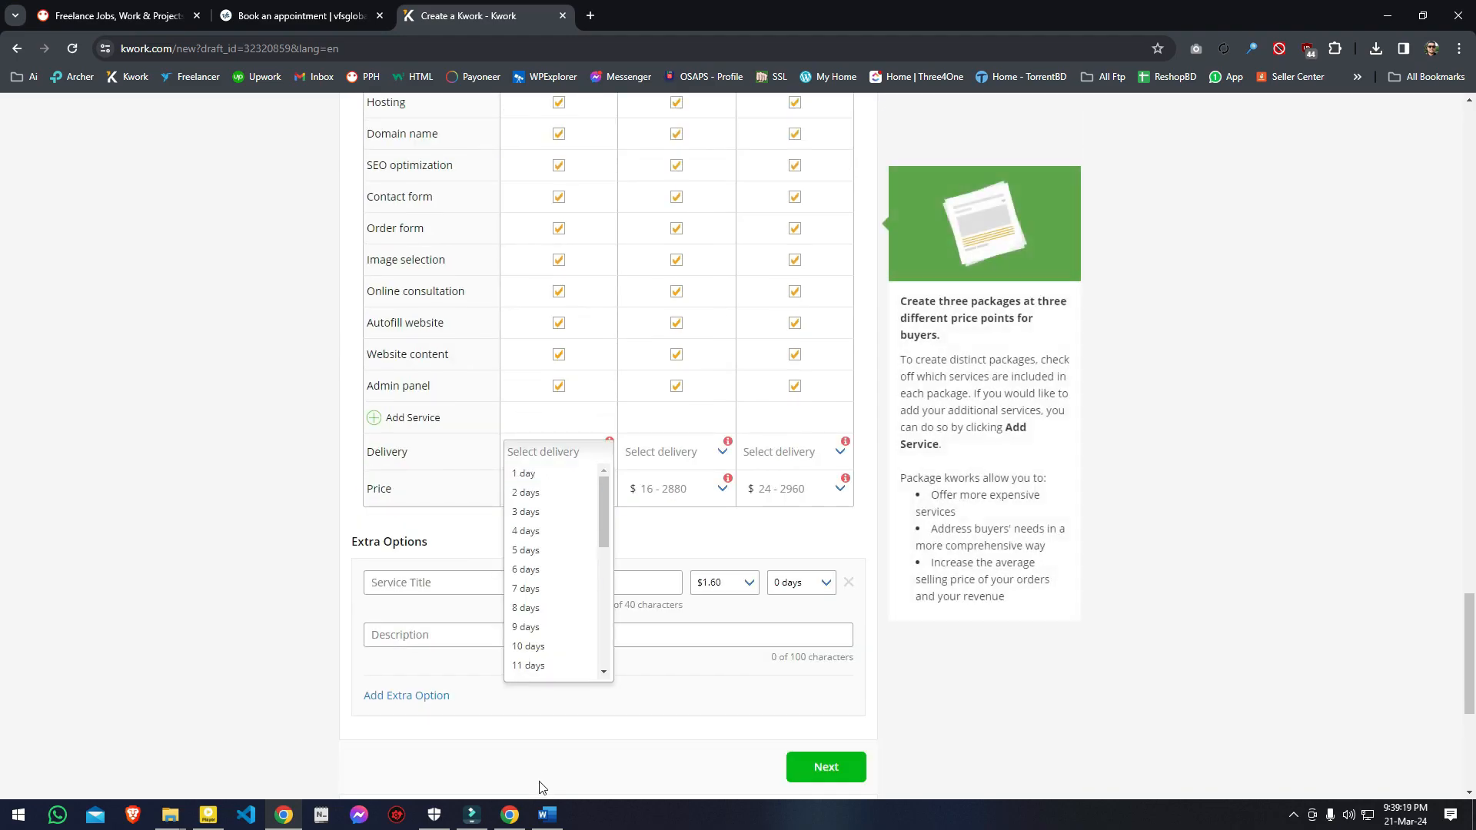
# Step: Switch to the Word document and copy the Silver package's price figure, 40
pyautogui.click(534, 815)
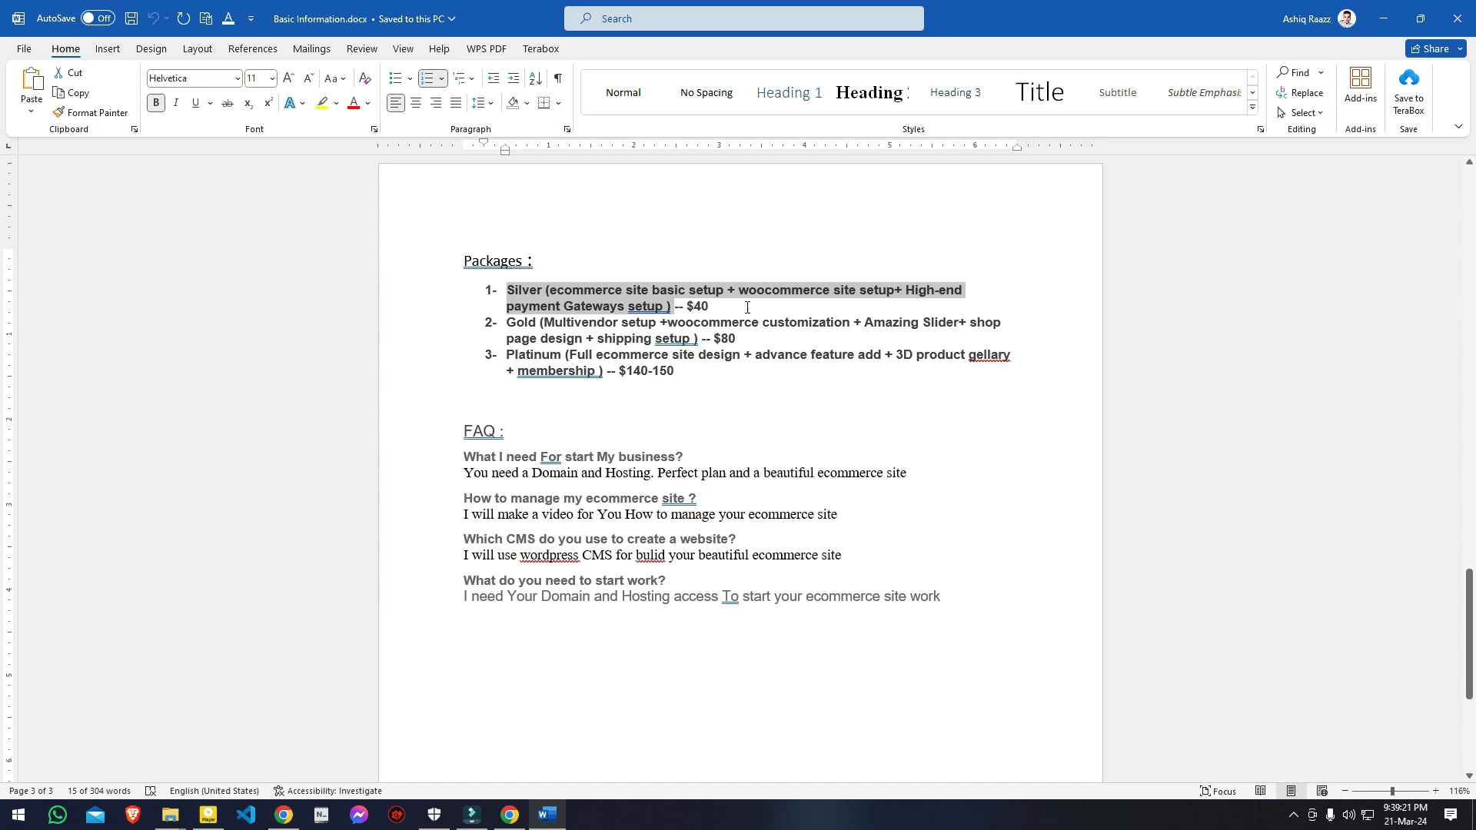
pyautogui.moveTo(714, 305); pyautogui.dragTo(688, 308)
pyautogui.rightClick(696, 308)
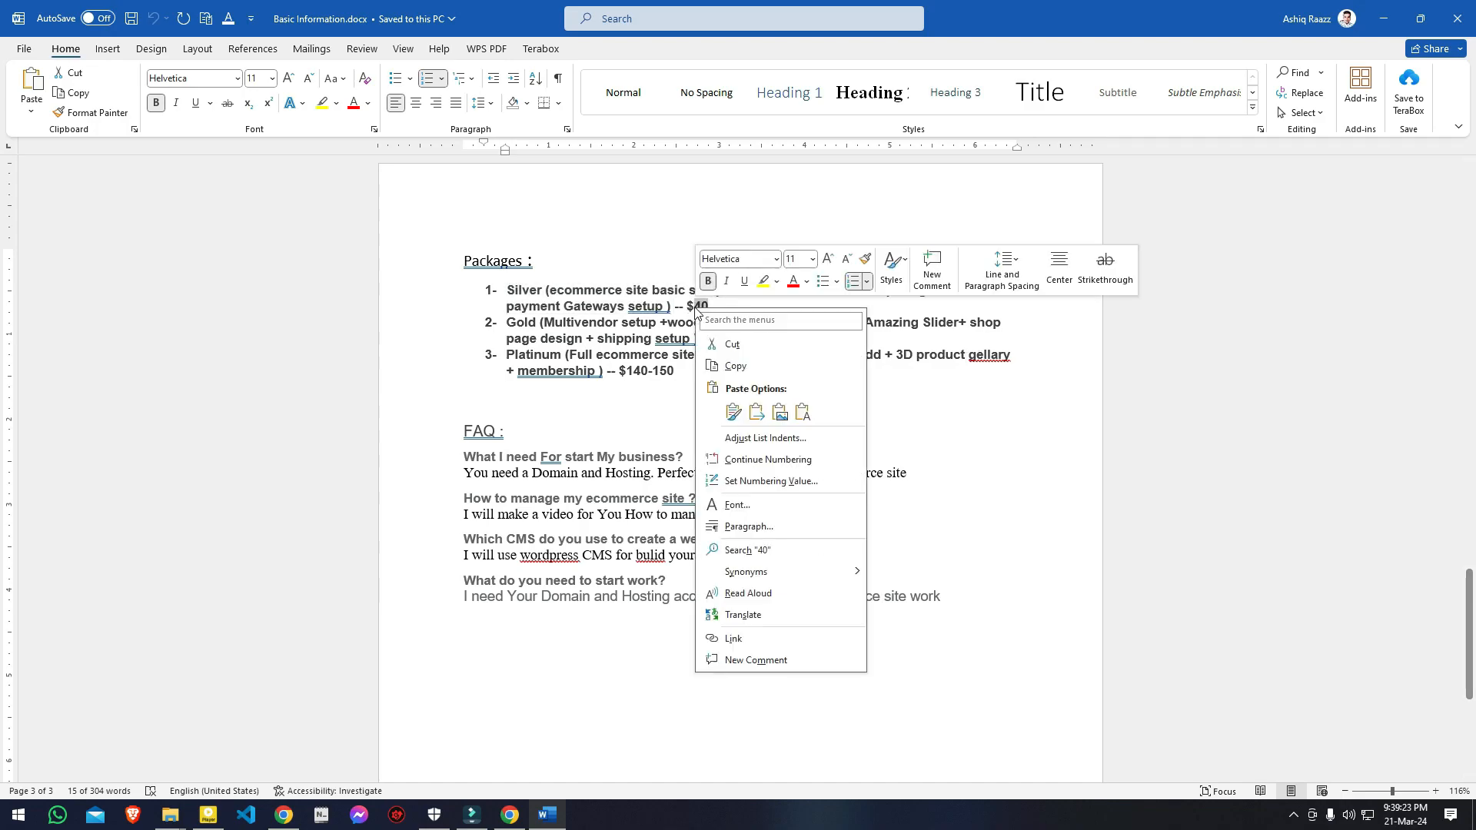
pyautogui.click(738, 370)
# Step: Return to the Kwork form and set the Basic package's price to $40 and its delivery time to 2 days
pyautogui.hotkey('alt', 'Tab')
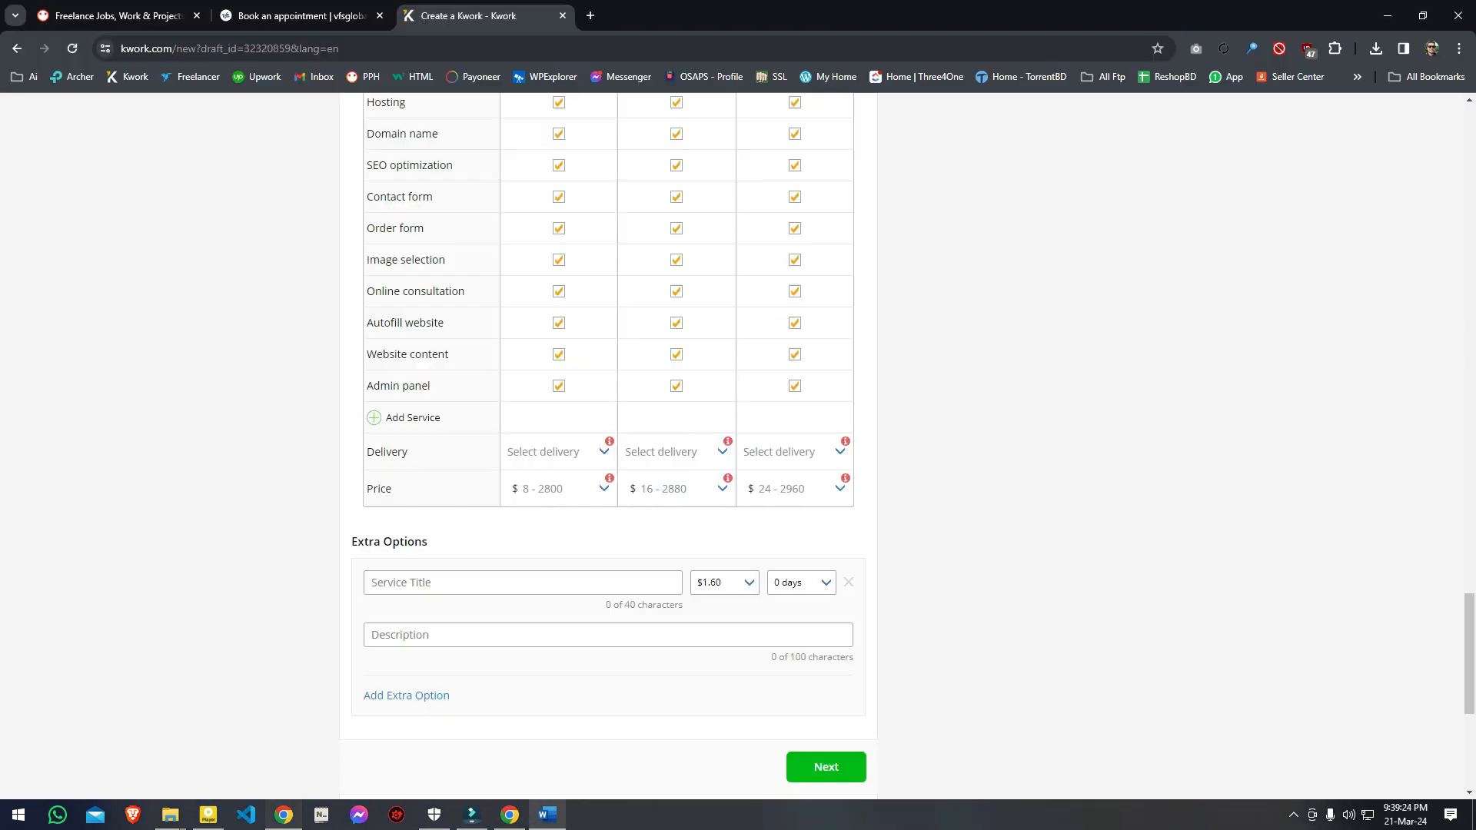
pyautogui.click(550, 492)
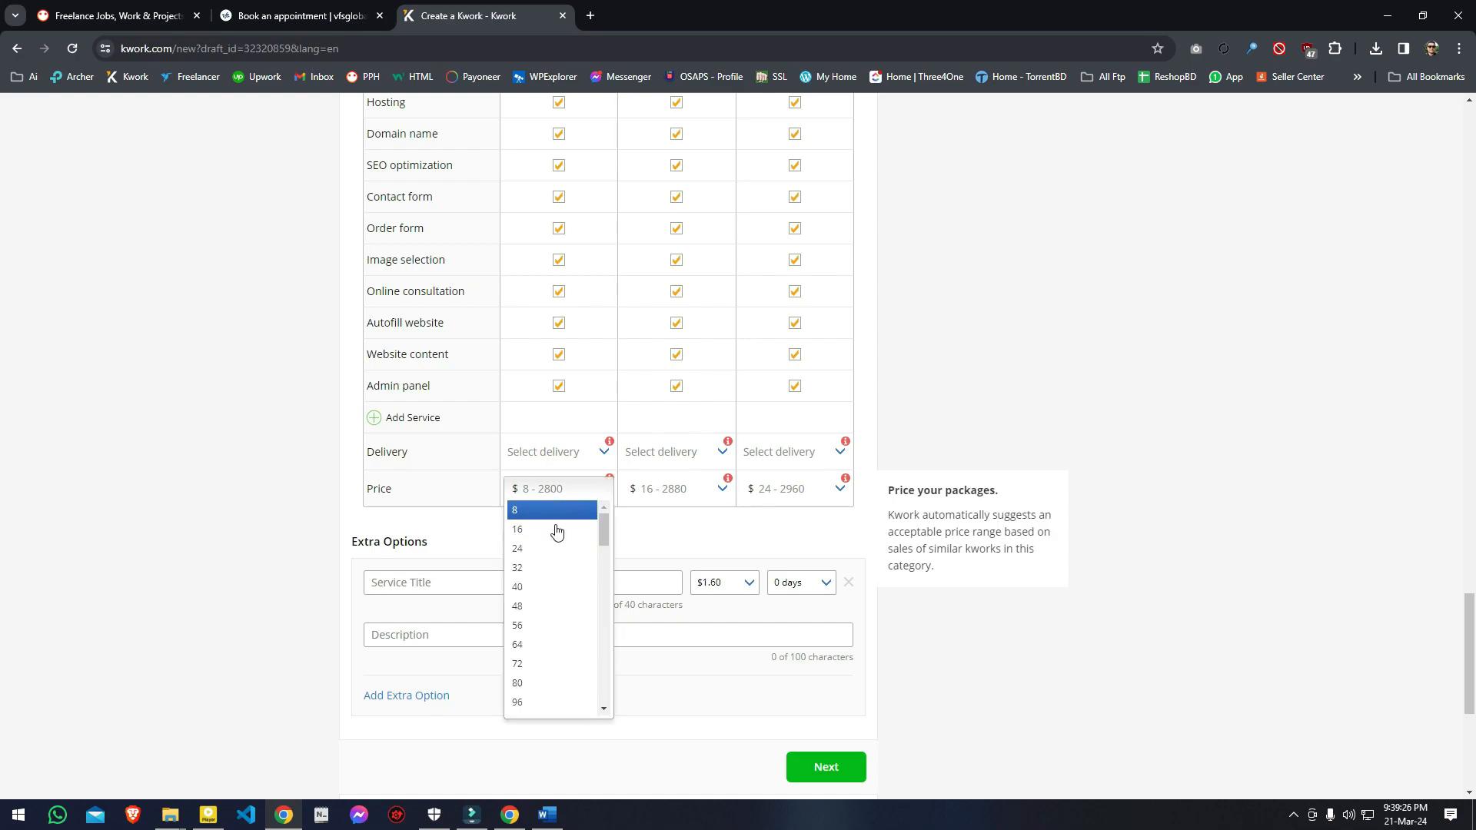
pyautogui.click(549, 589)
pyautogui.click(565, 455)
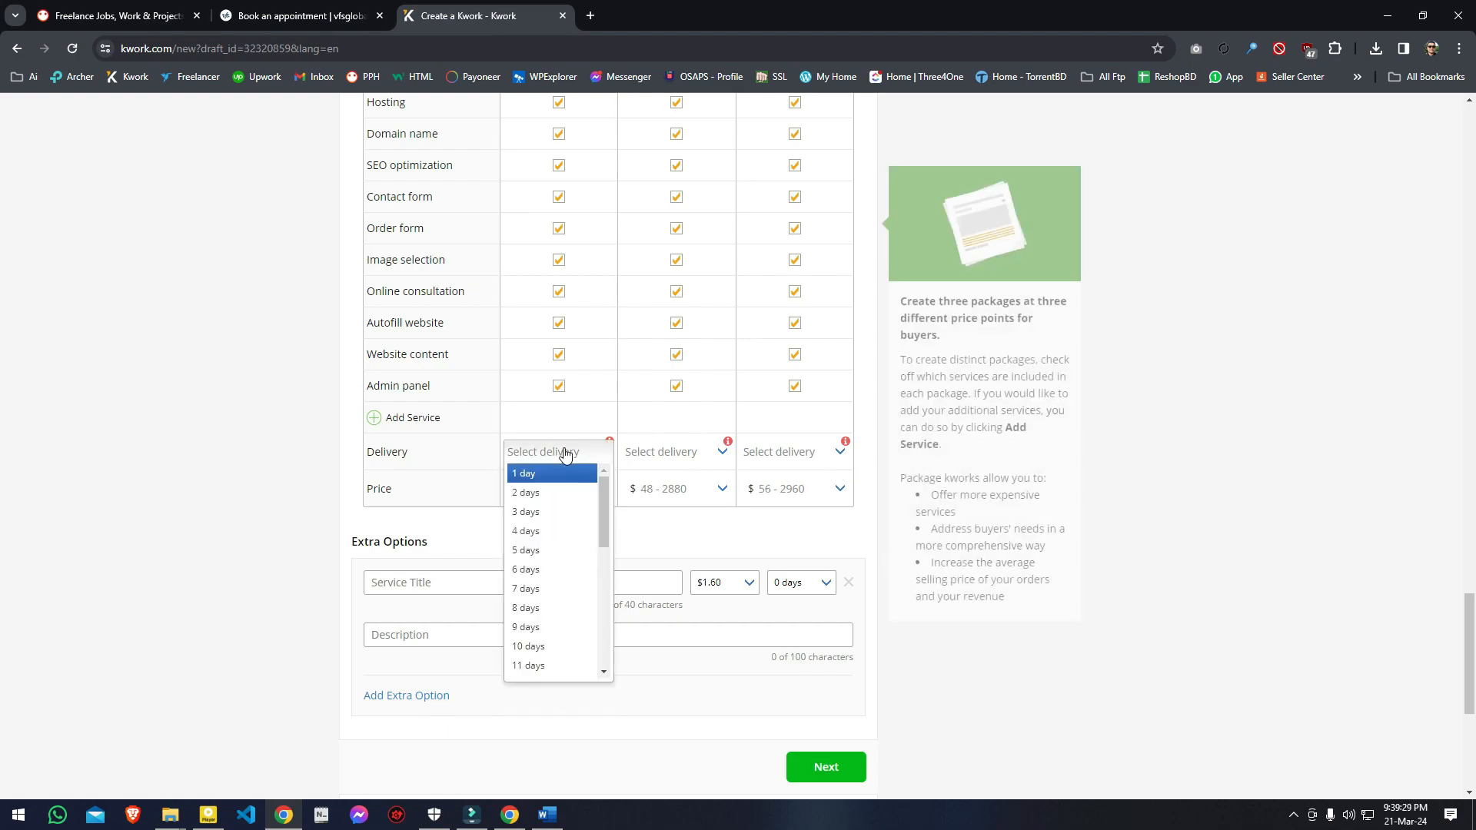
pyautogui.click(552, 493)
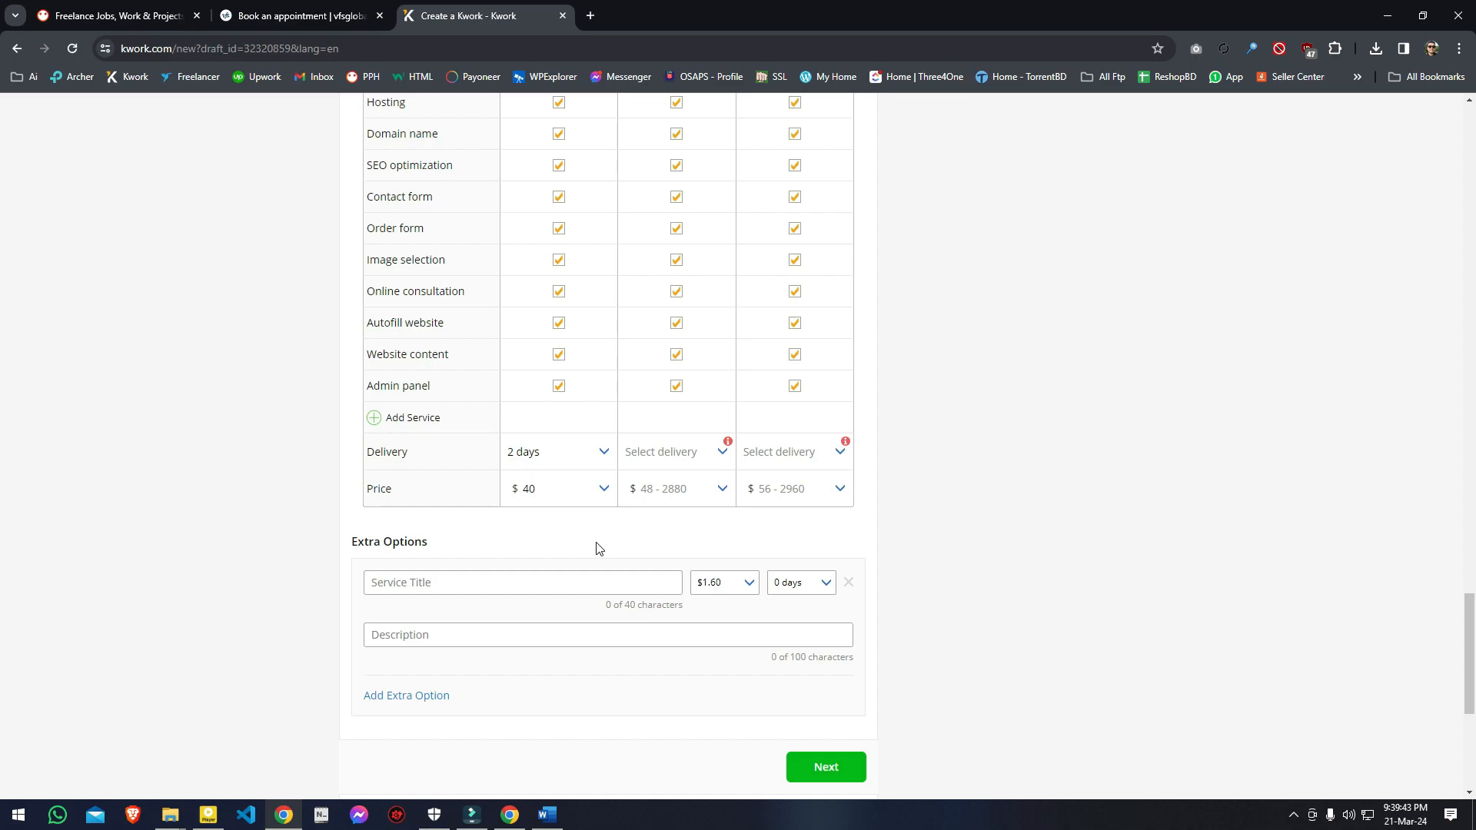
pyautogui.moveTo(546, 503)
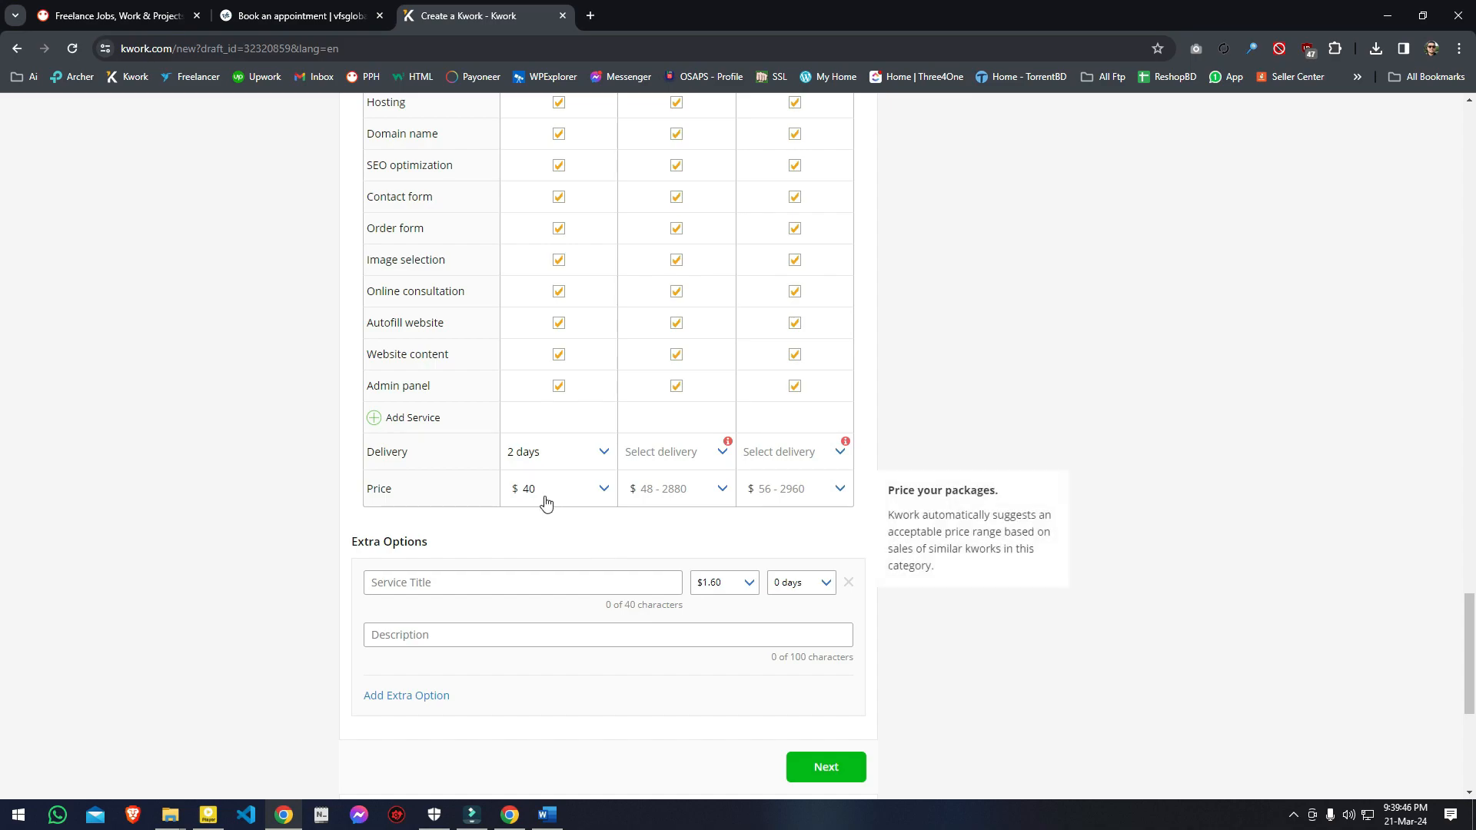
pyautogui.click(552, 452)
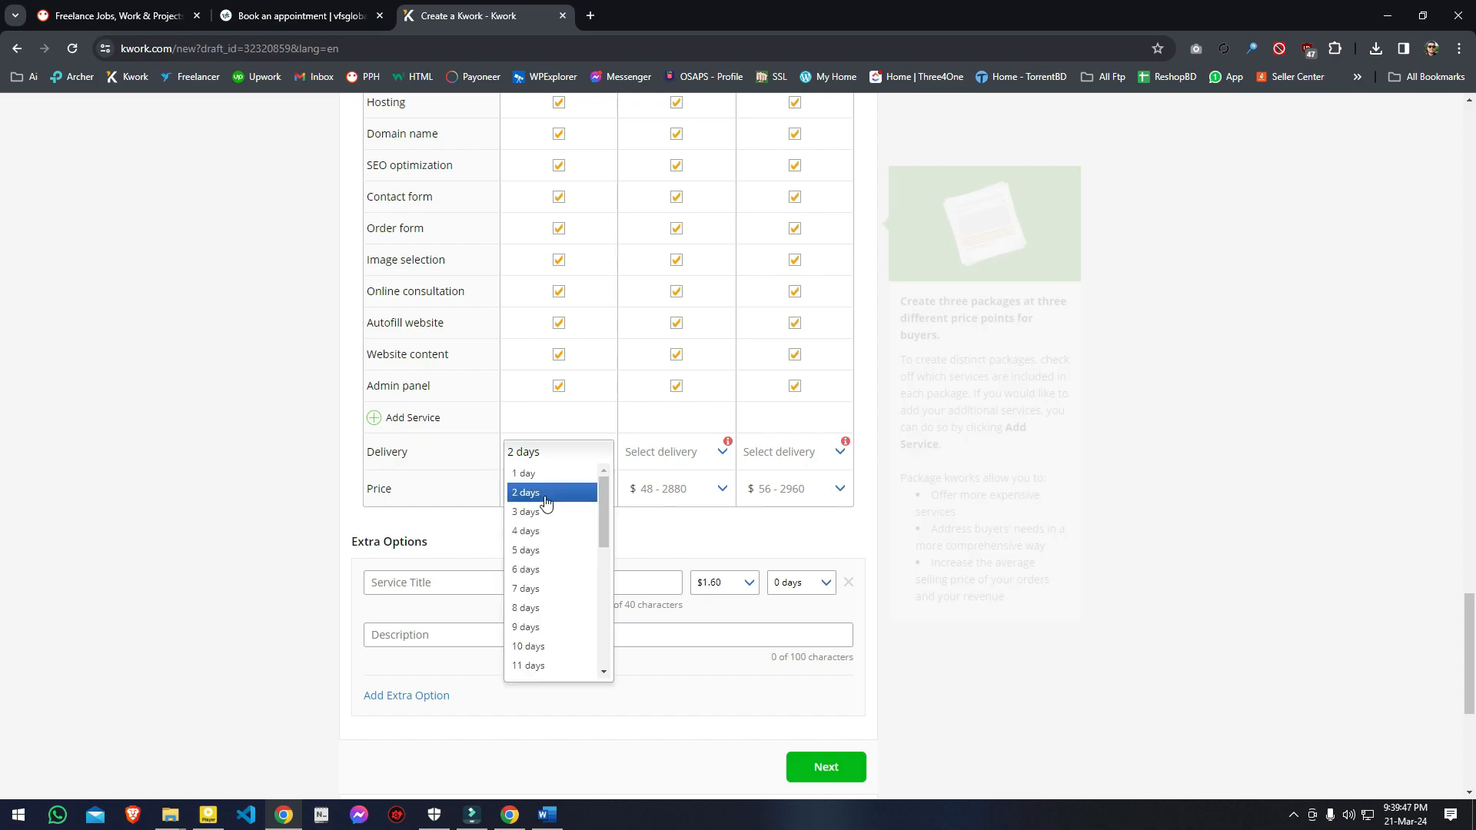
pyautogui.click(248, 474)
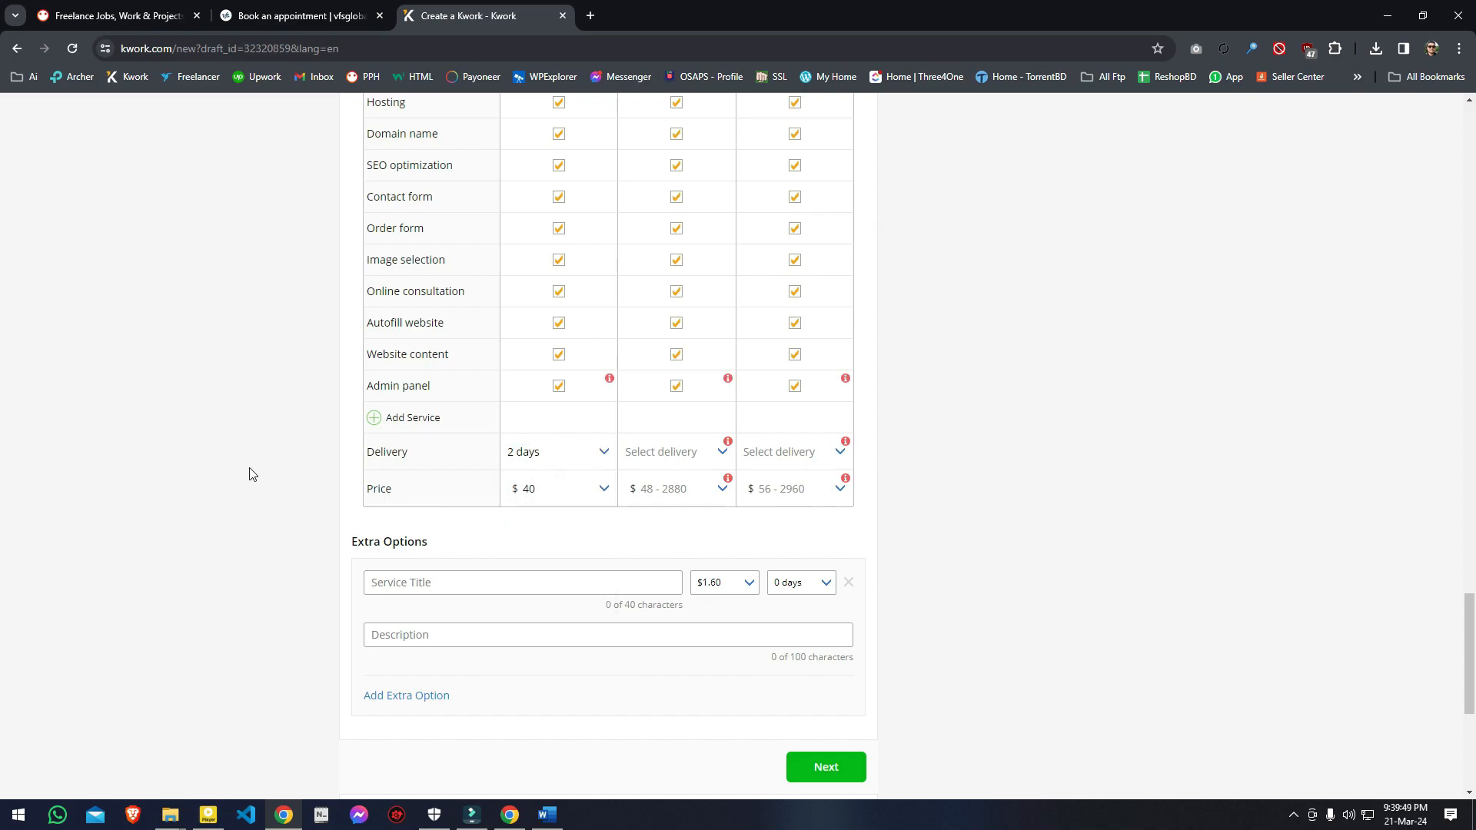
# Step: Switch to the Word document and copy the Gold package's description, from Multivendor setup through shipping setup
pyautogui.moveTo(584, 512)
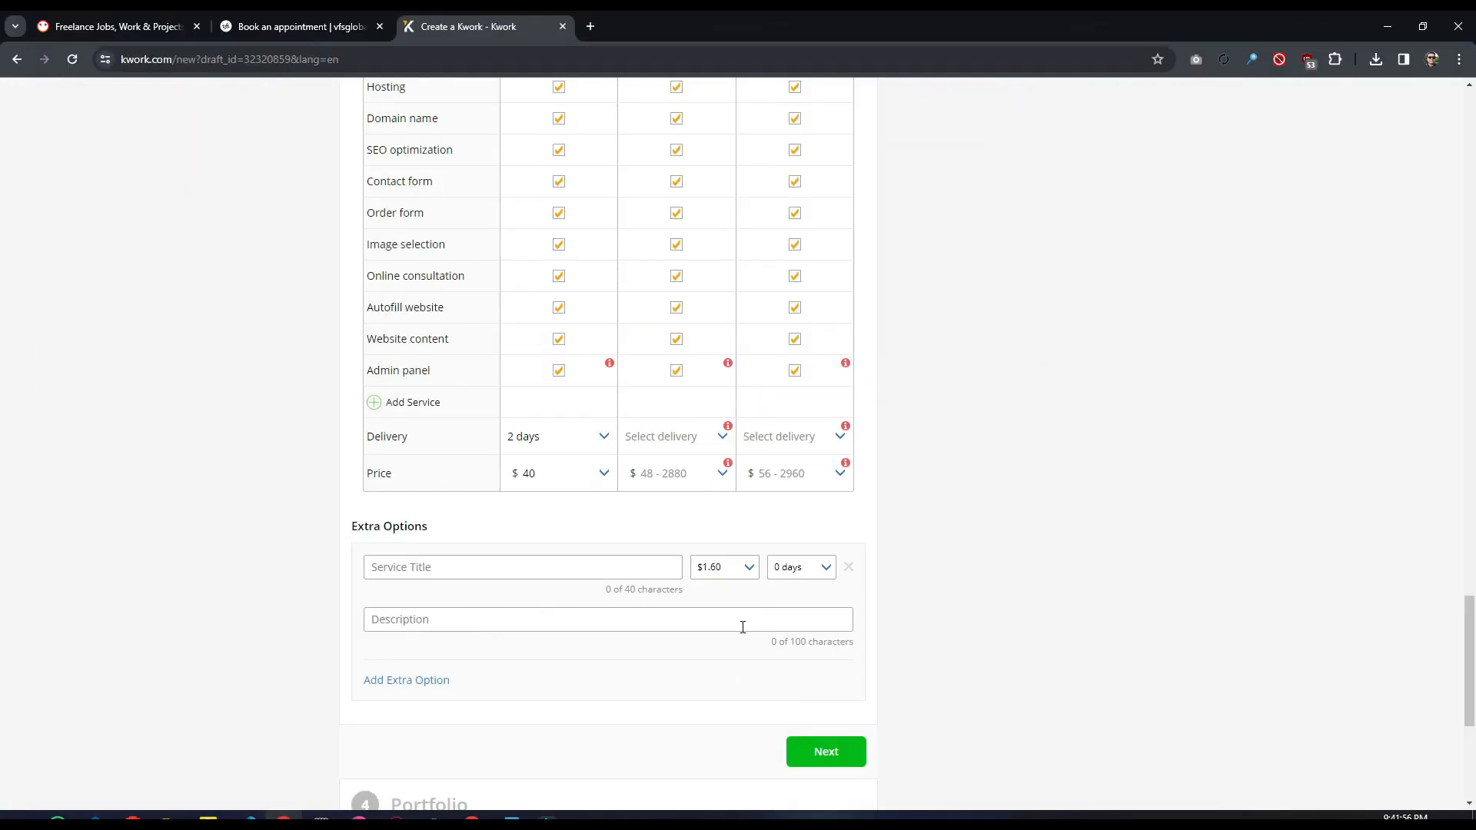
pyautogui.scroll(4, 679, 662)
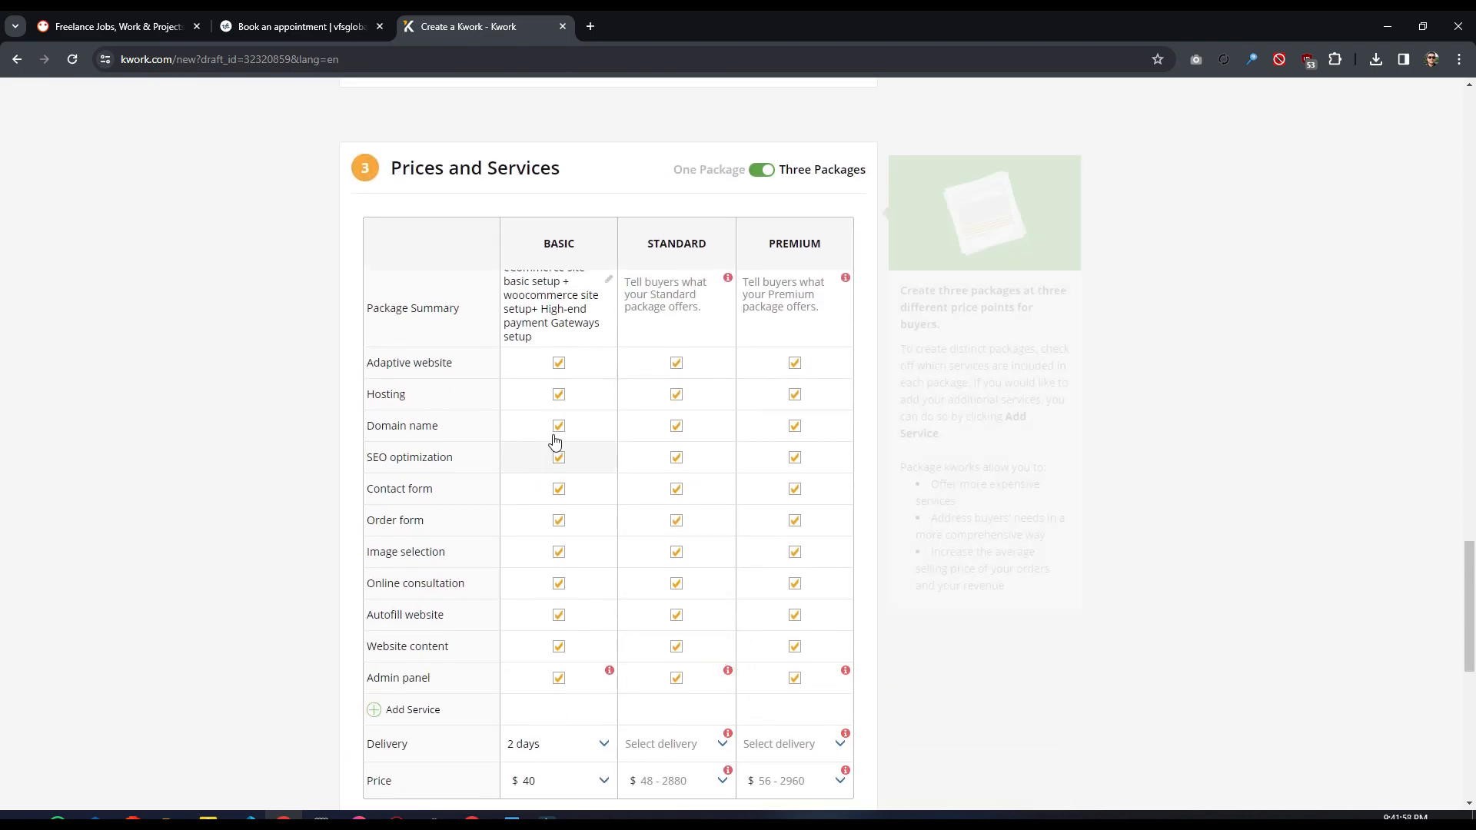
pyautogui.click(588, 312)
pyautogui.scroll(1, 585, 379)
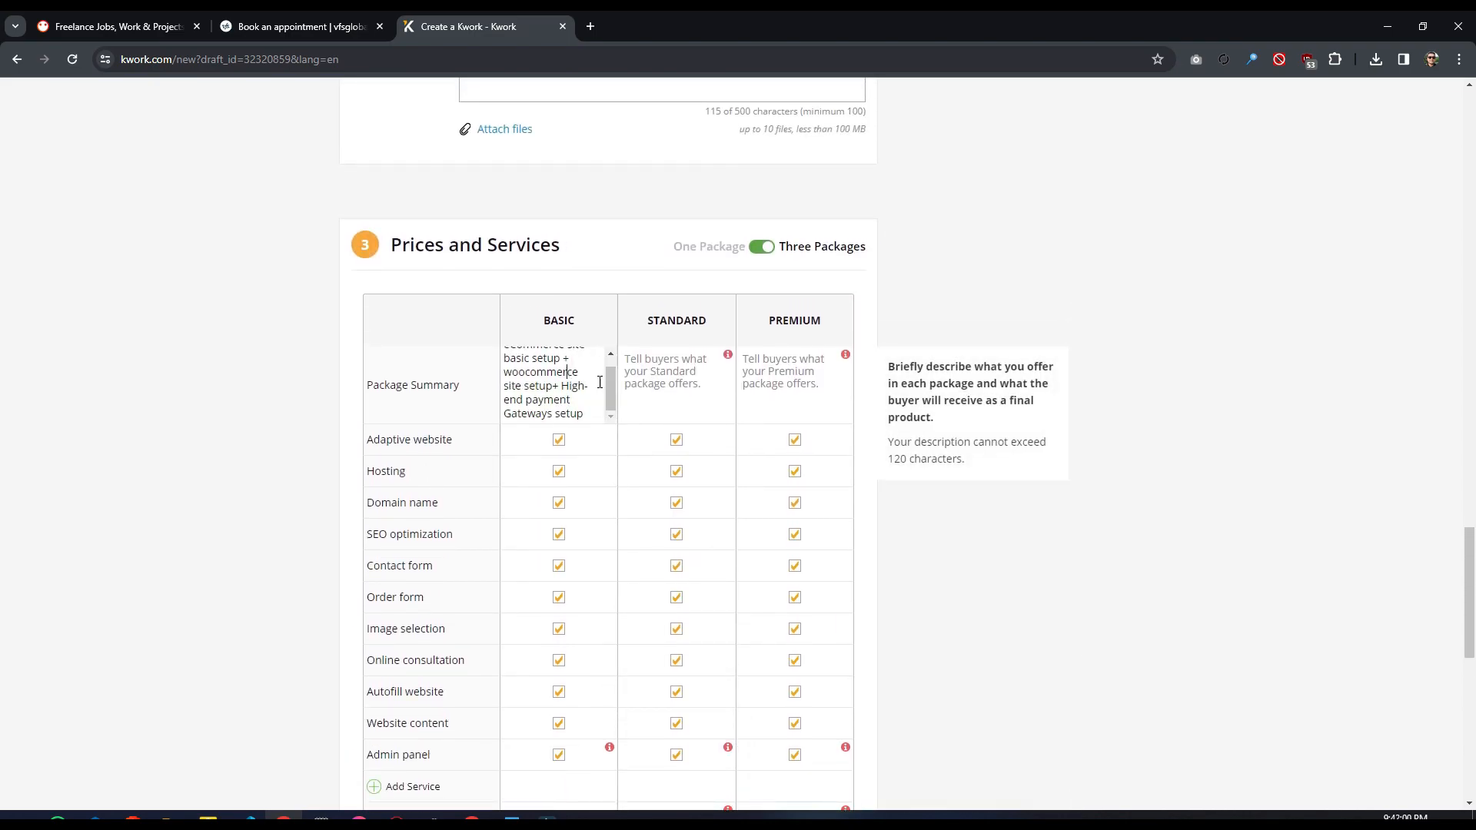
pyautogui.click(644, 383)
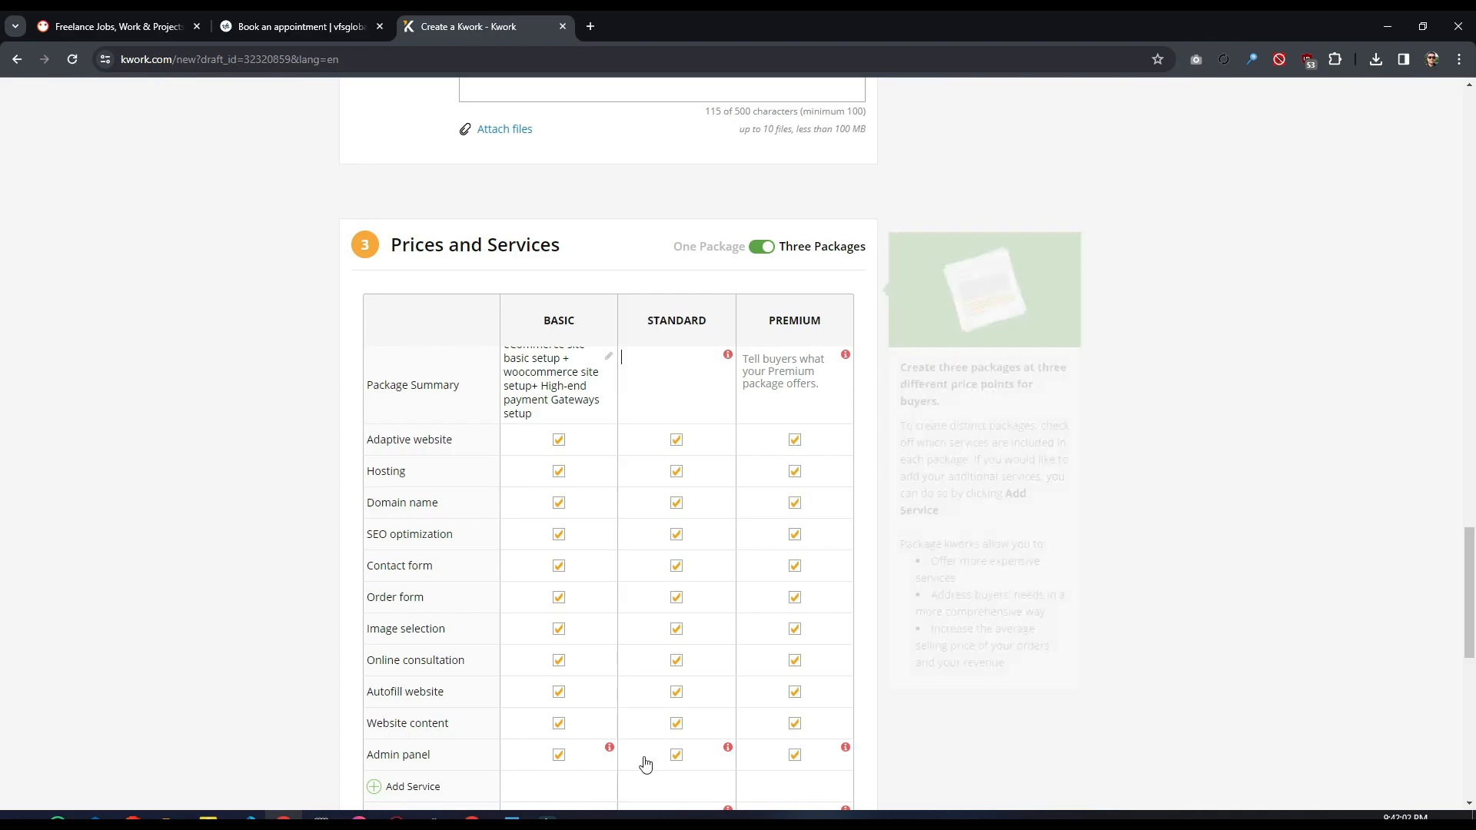
pyautogui.click(512, 819)
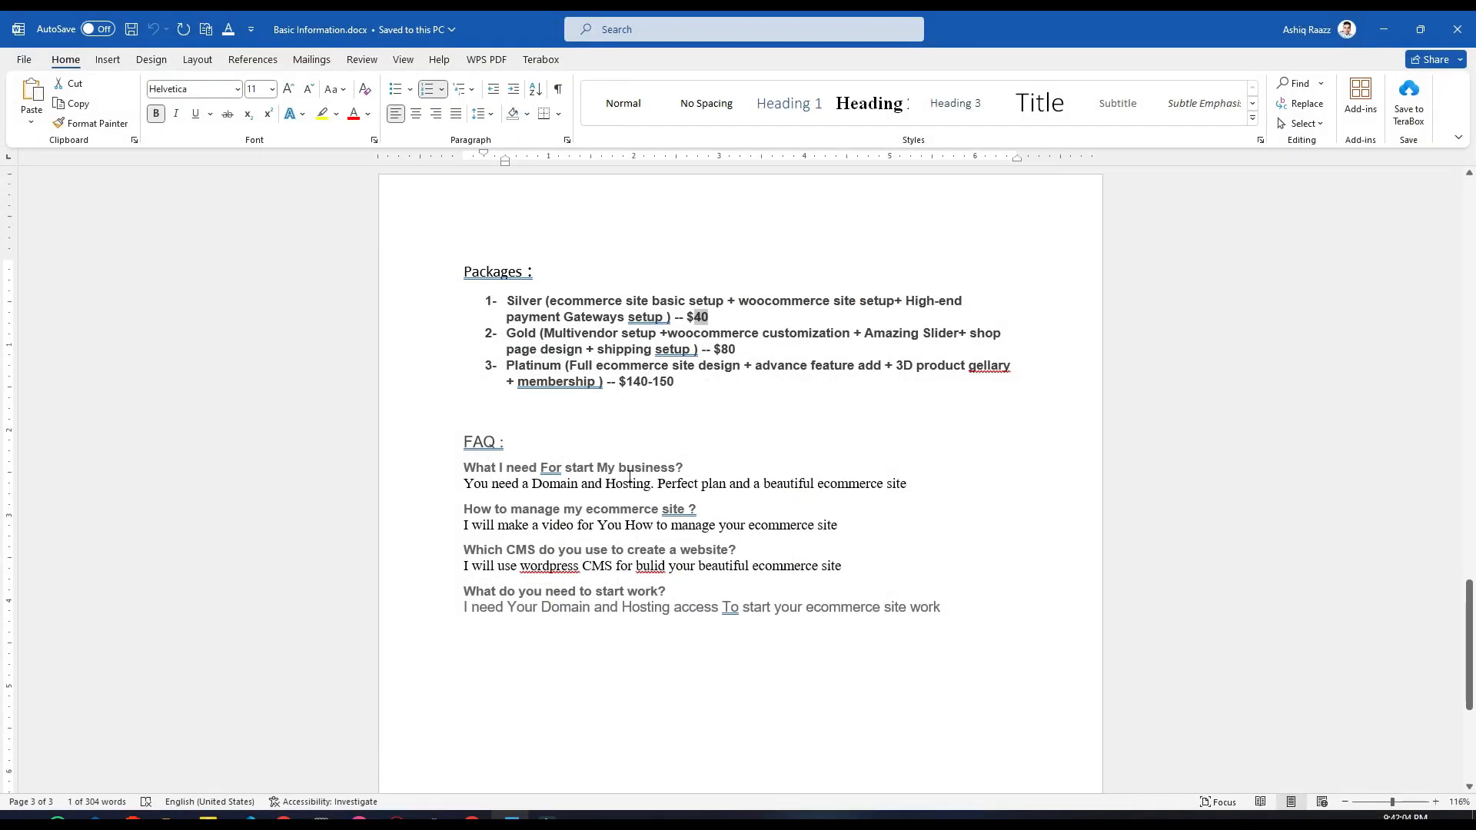
pyautogui.moveTo(544, 333); pyautogui.dragTo(700, 348)
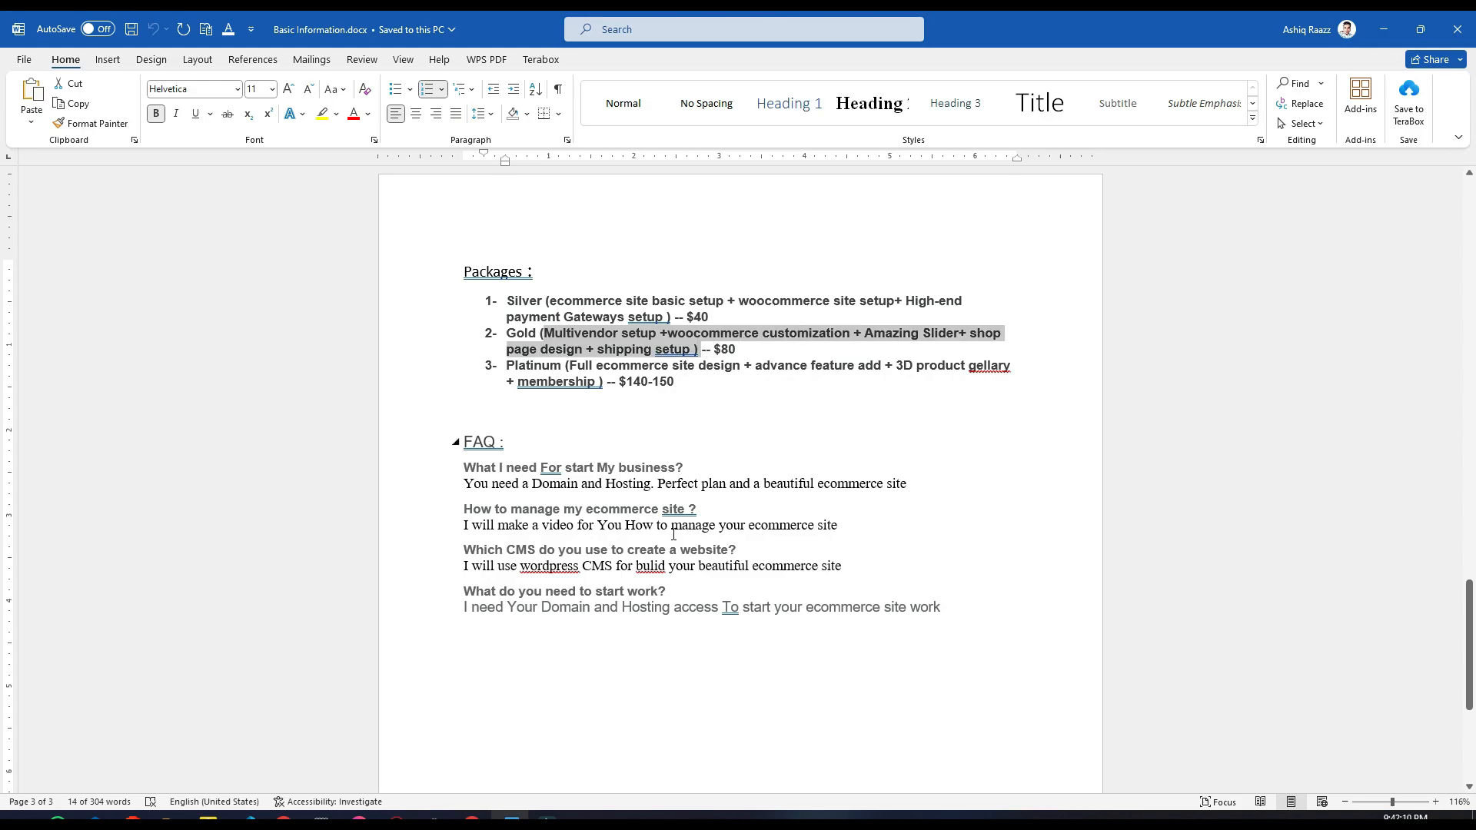
pyautogui.click(521, 780)
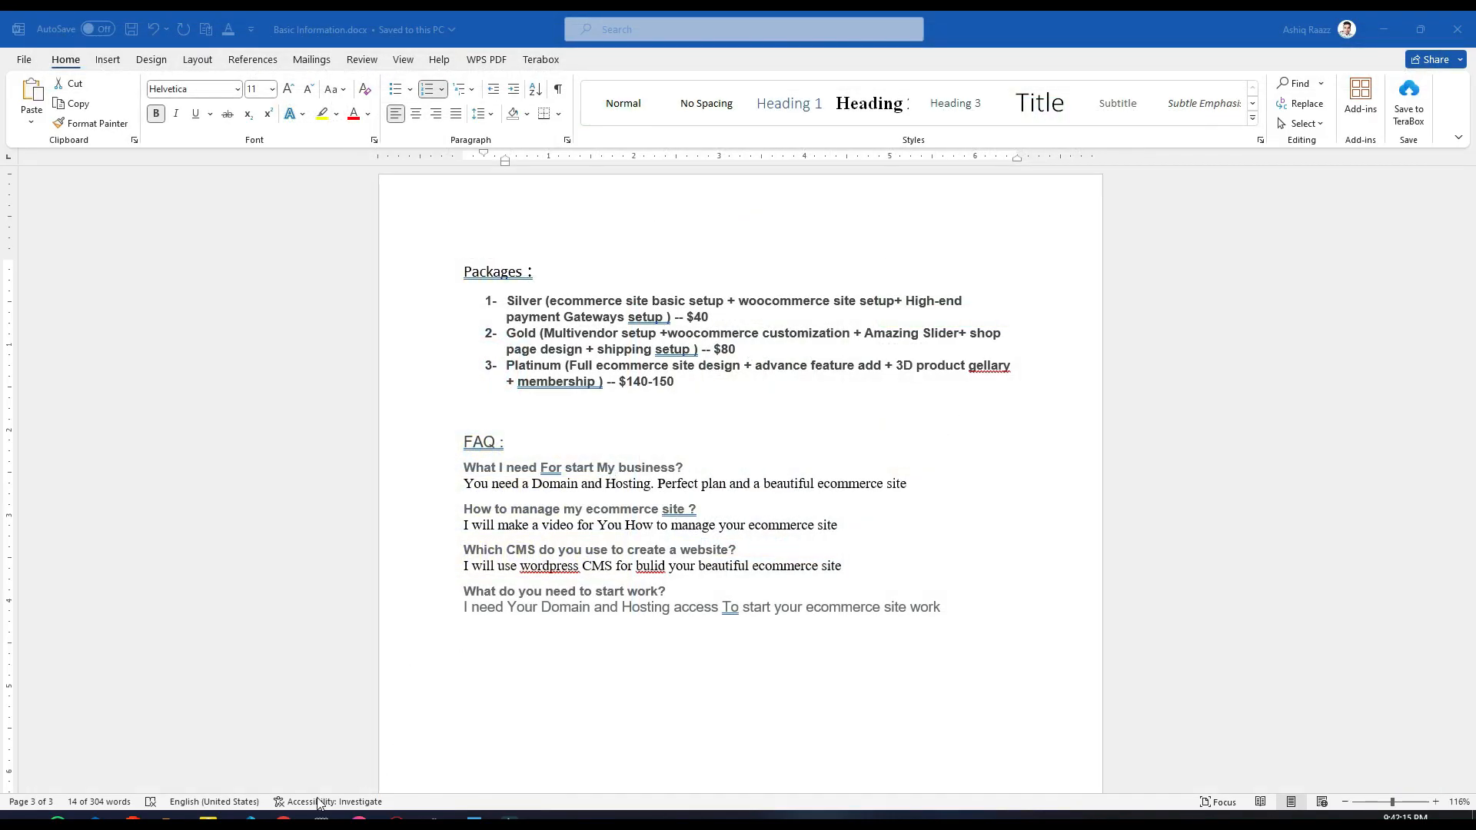
# Step: Return to the Kwork form and paste the Gold description into the Standard package's summary
pyautogui.click(283, 815)
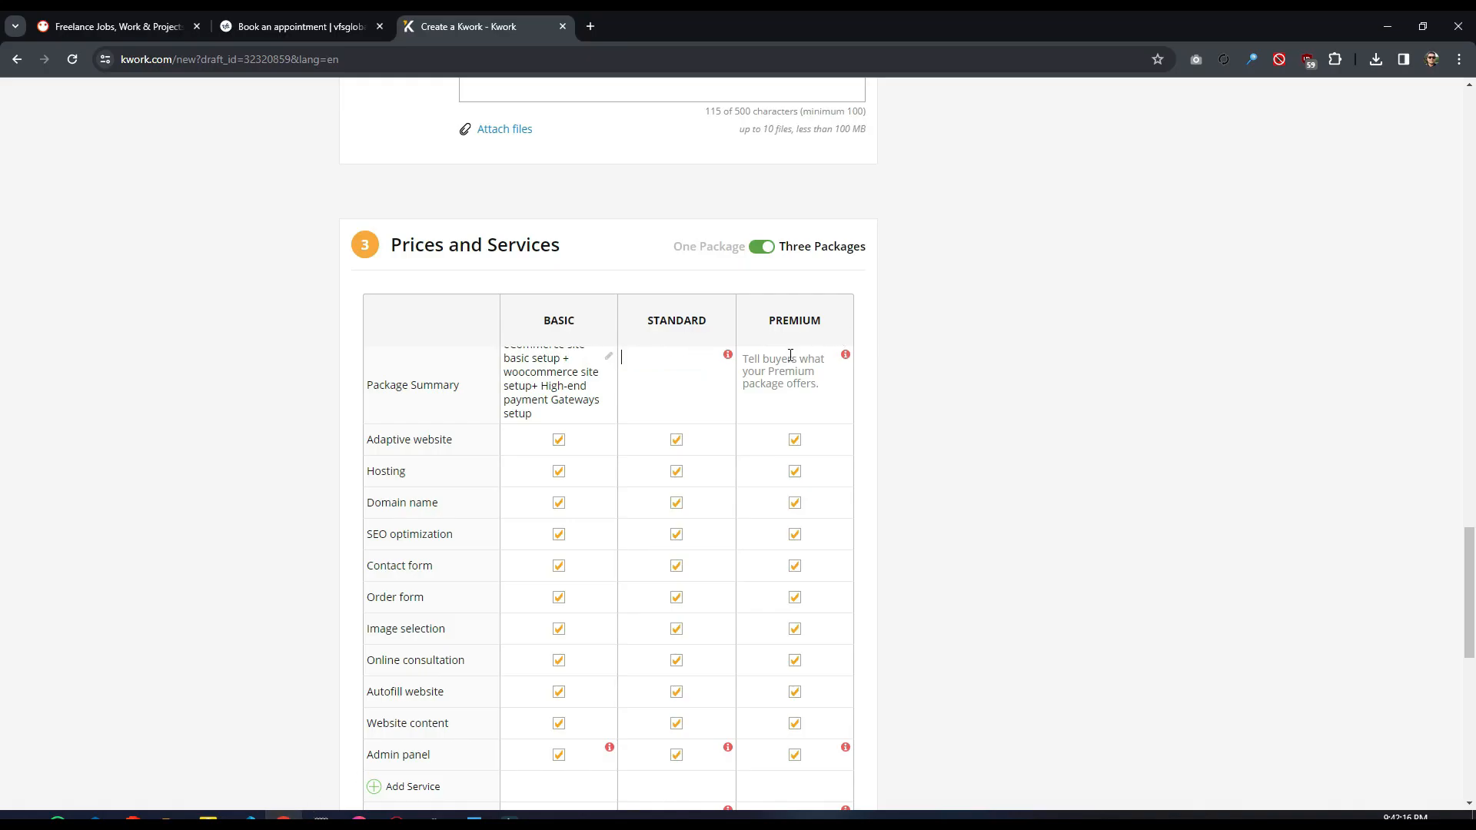
pyautogui.click(686, 380)
pyautogui.hotkey('ctrl', 'v')
pyautogui.scroll(2, 687, 380)
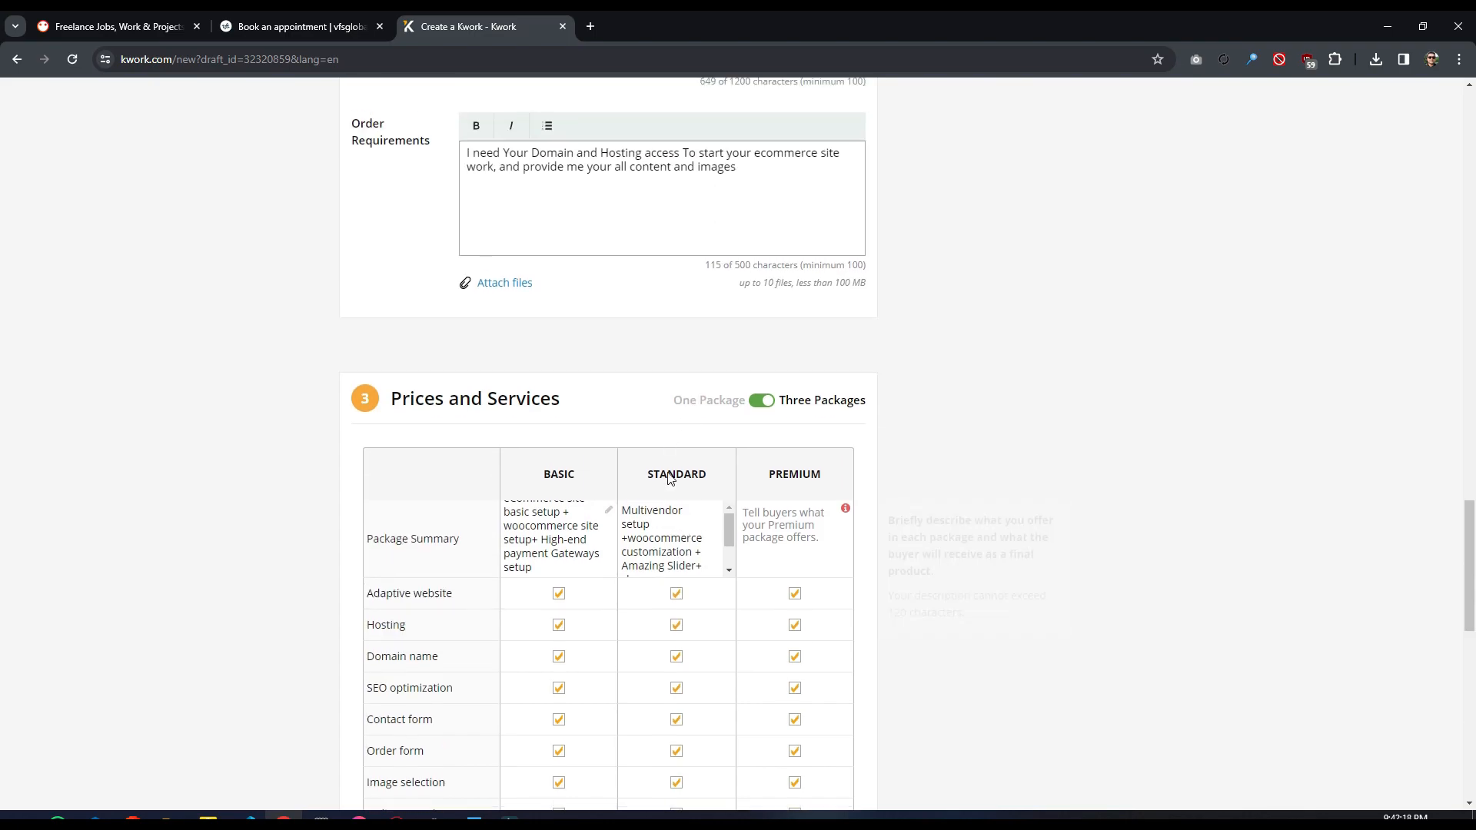
pyautogui.scroll(-2, 675, 458)
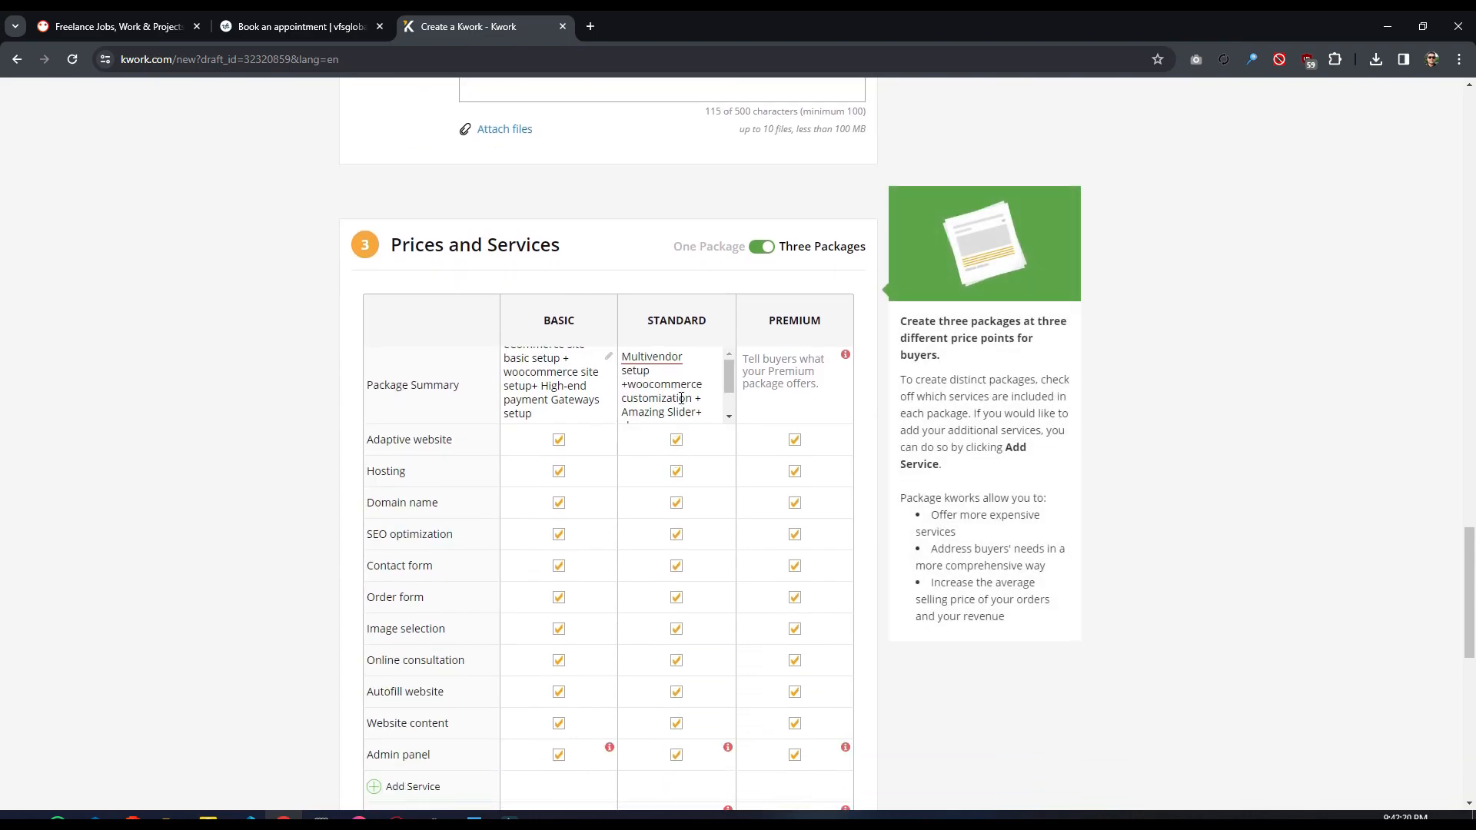
# Step: Check the flagged word "Multivendor" and read through the Standard package summary
pyautogui.doubleClick(671, 356)
pyautogui.rightClick(676, 356)
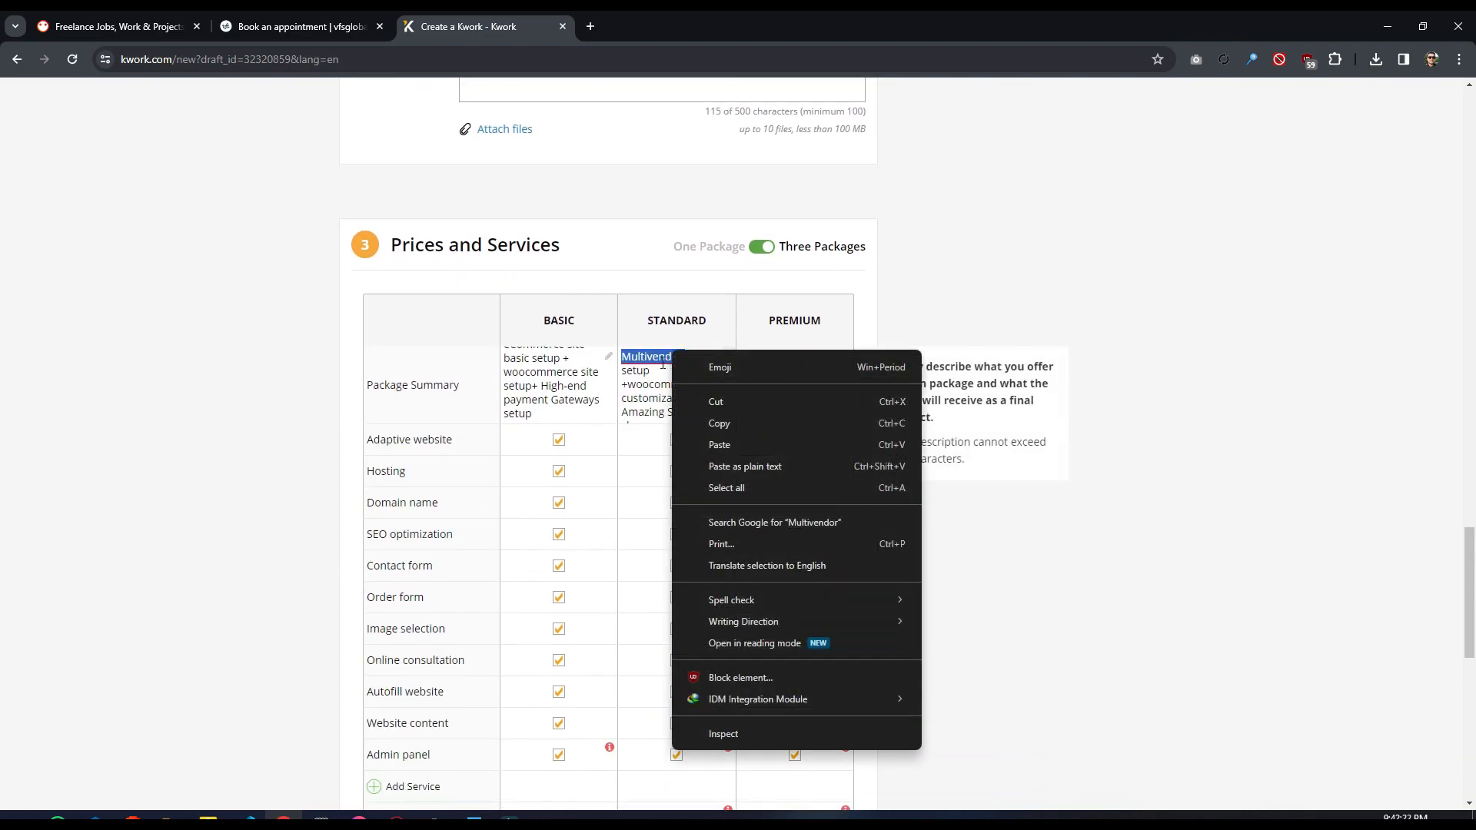
pyautogui.click(658, 359)
pyautogui.scroll(-1, 692, 401)
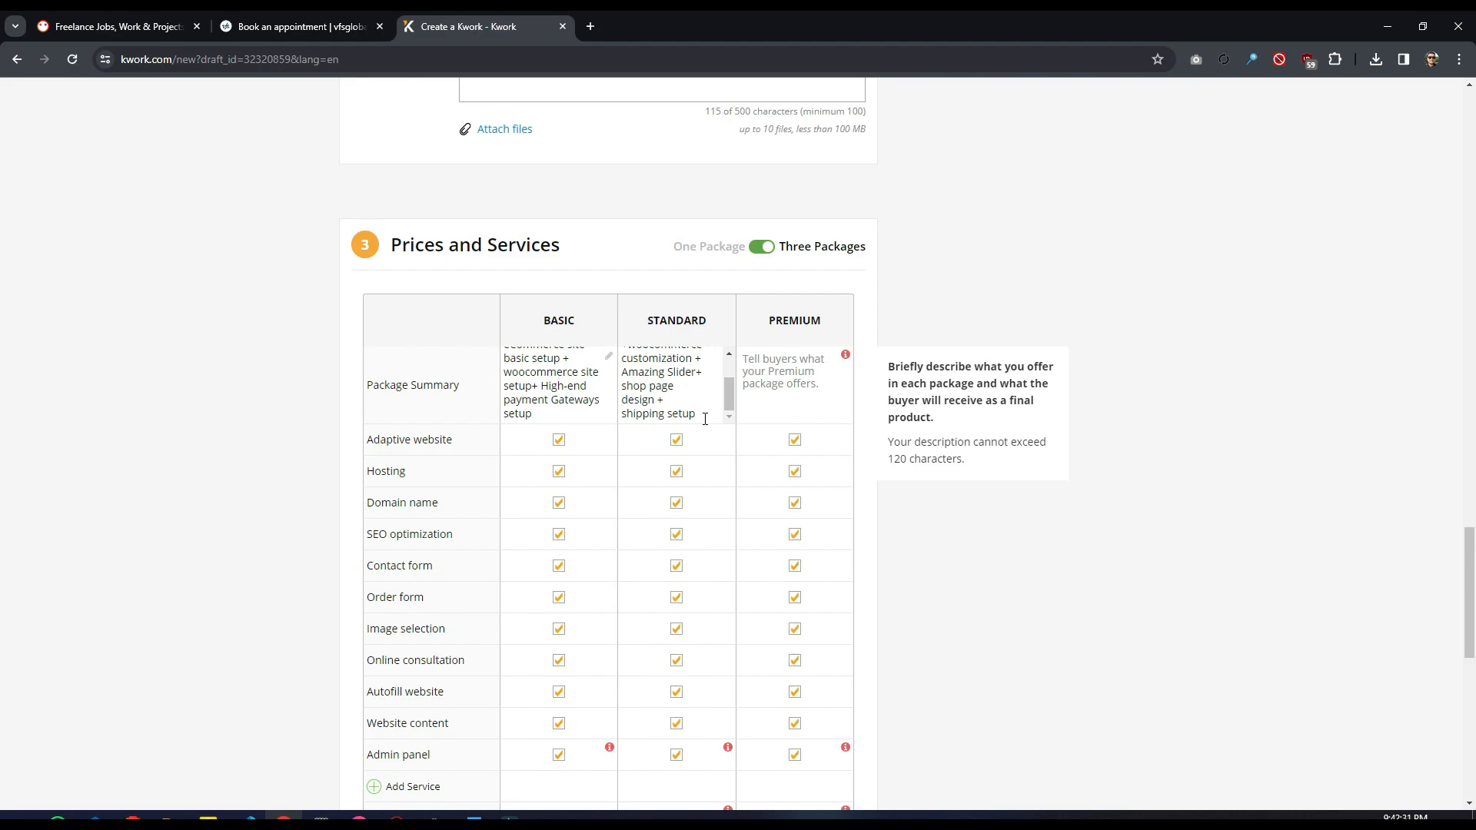
pyautogui.press('Up')
pyautogui.press('Up')
pyautogui.press('Up')
pyautogui.press('Up')
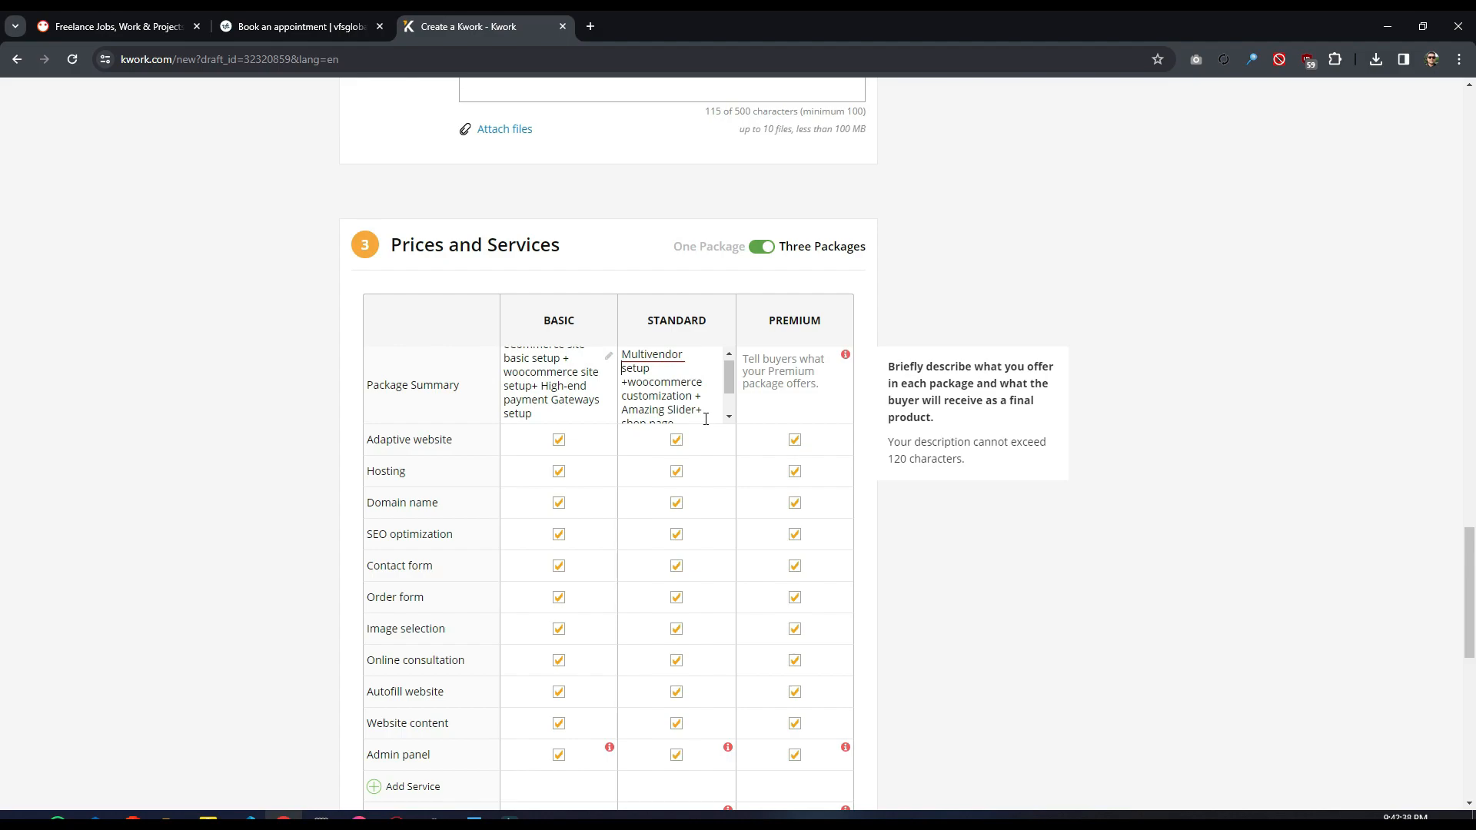
pyautogui.moveTo(731, 389); pyautogui.dragTo(734, 419)
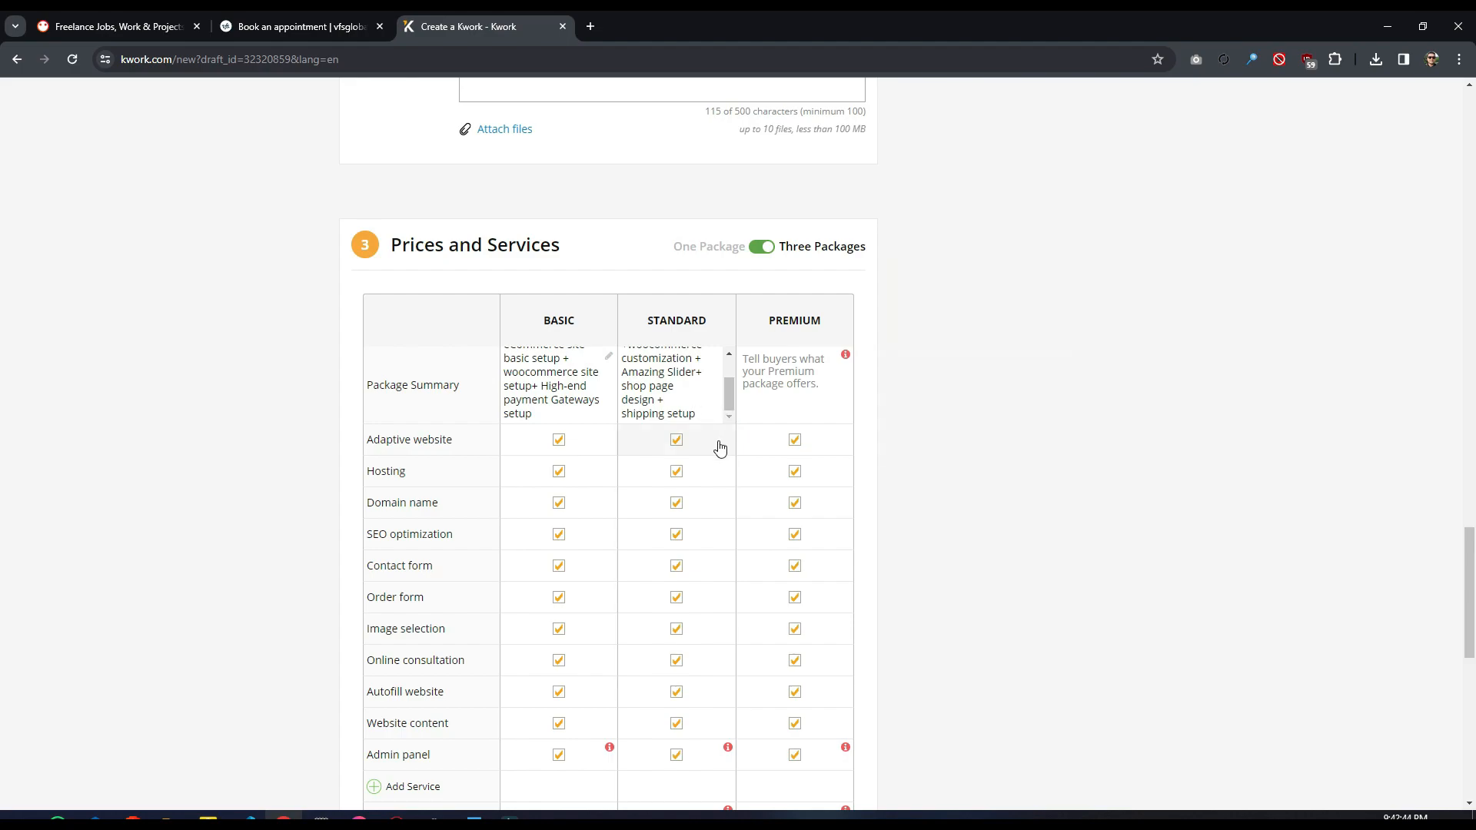
# Step: Compare the wording of the Basic package summary with that of the Standard package summary
pyautogui.moveTo(695, 414); pyautogui.dragTo(645, 415)
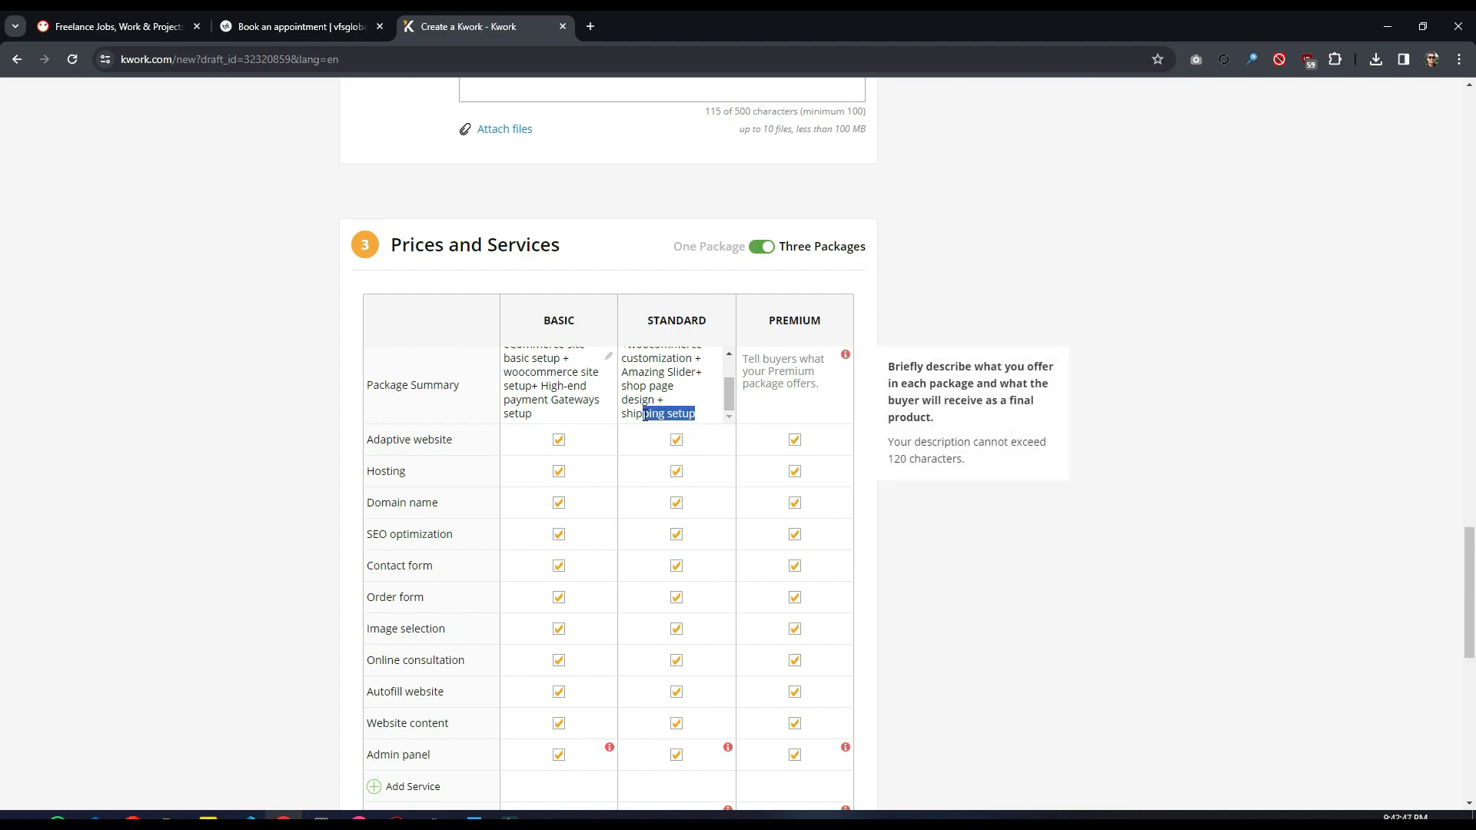
pyautogui.click(585, 415)
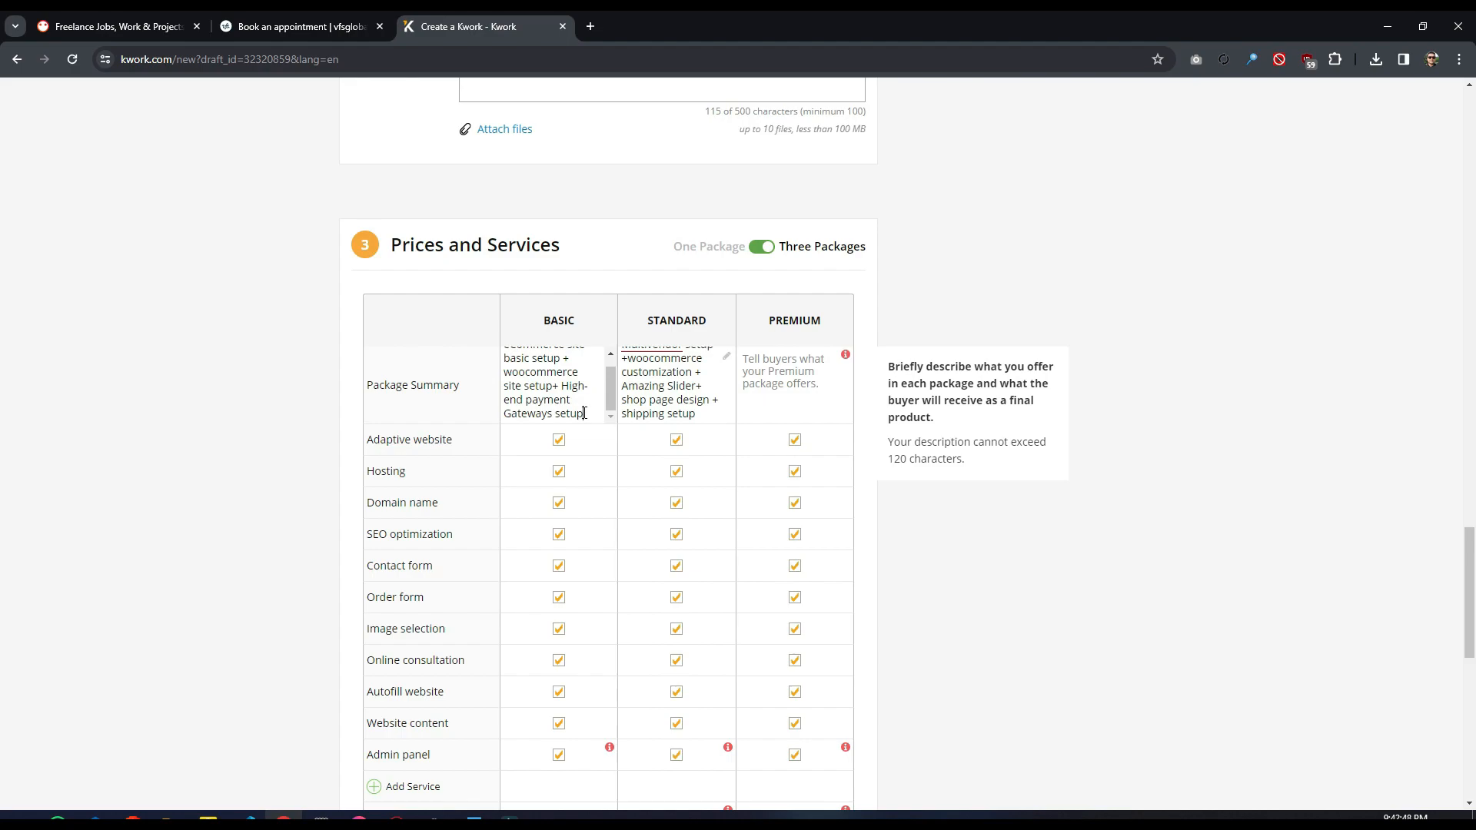
pyautogui.doubleClick(570, 369)
pyautogui.click(704, 409)
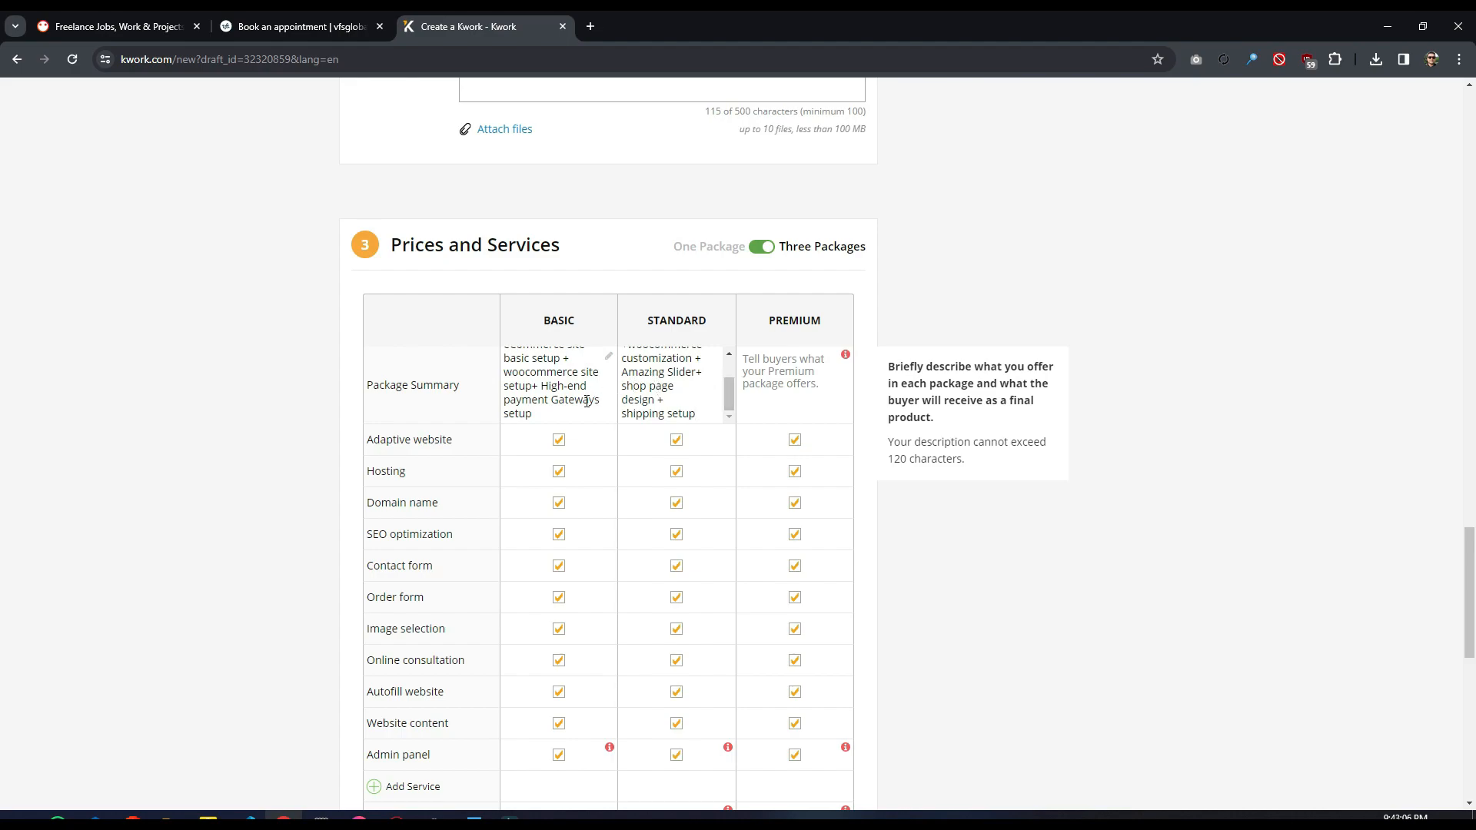
pyautogui.scroll(1, 587, 402)
pyautogui.click(584, 450)
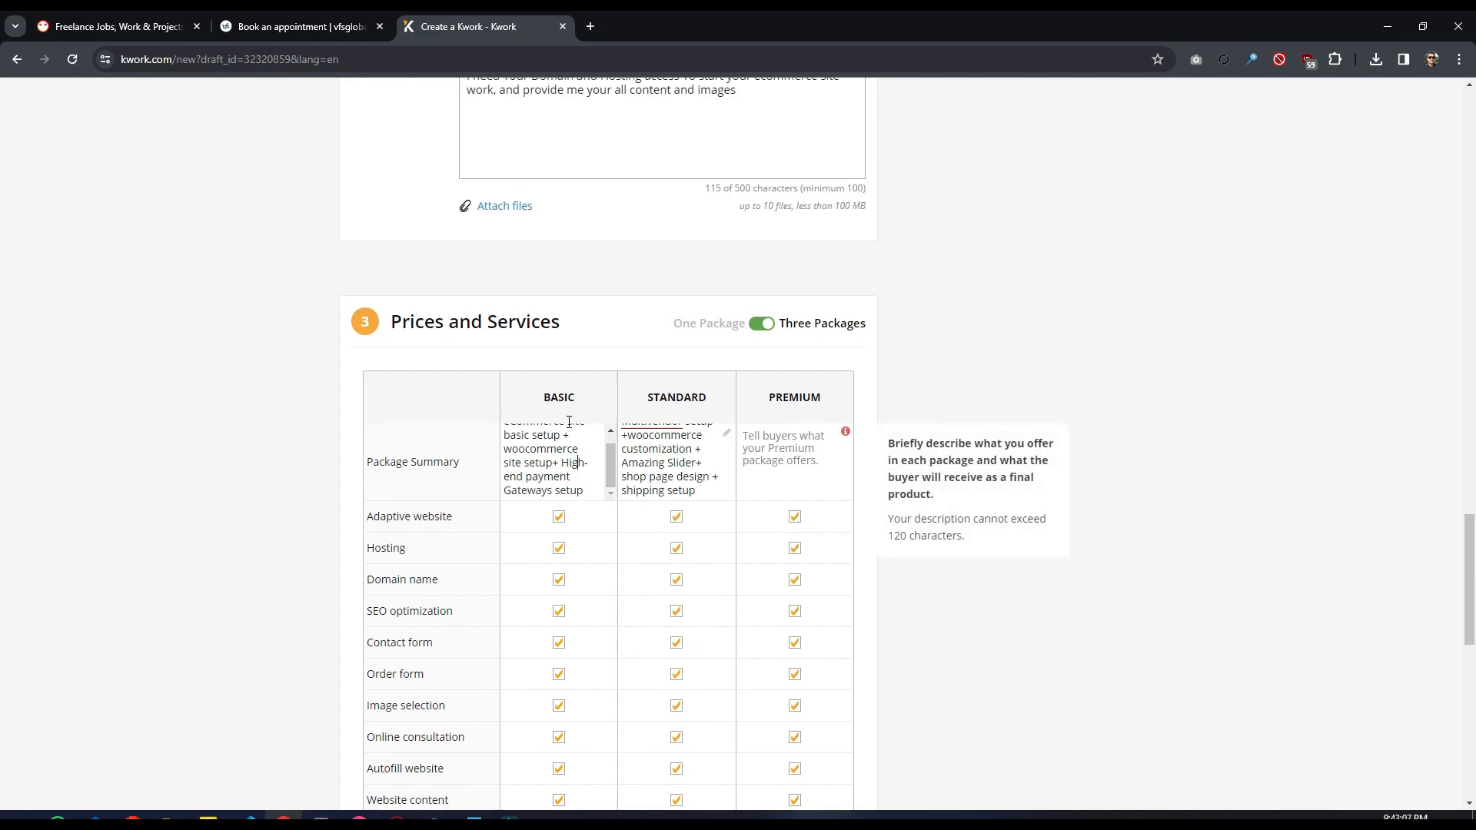
pyautogui.click(694, 457)
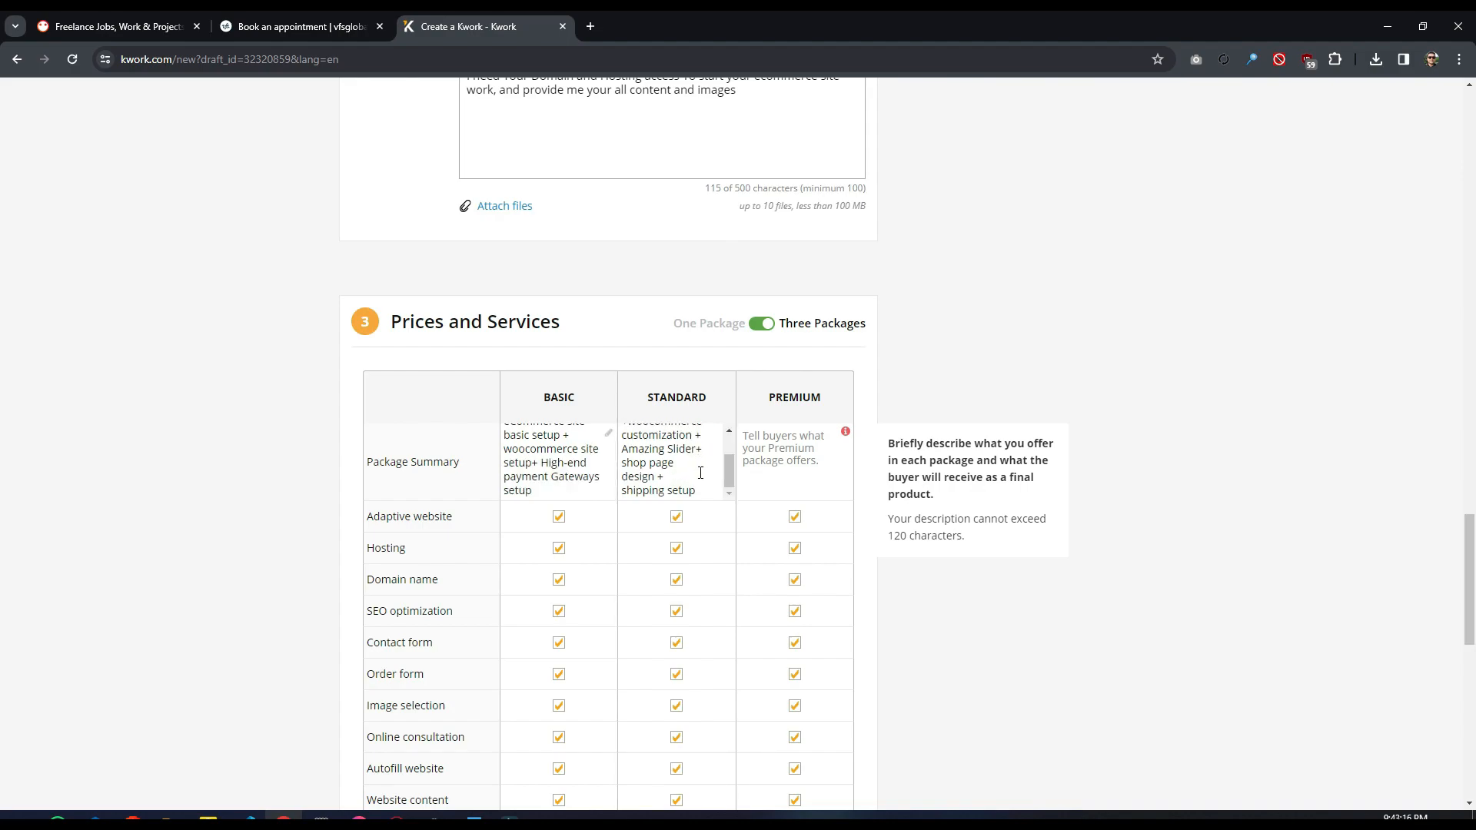
pyautogui.moveTo(725, 479); pyautogui.dragTo(728, 461)
# Step: Set the Standard package's delivery time to 4 days and its price to $80
pyautogui.scroll(-1, 700, 490)
pyautogui.scroll(-7, 705, 493)
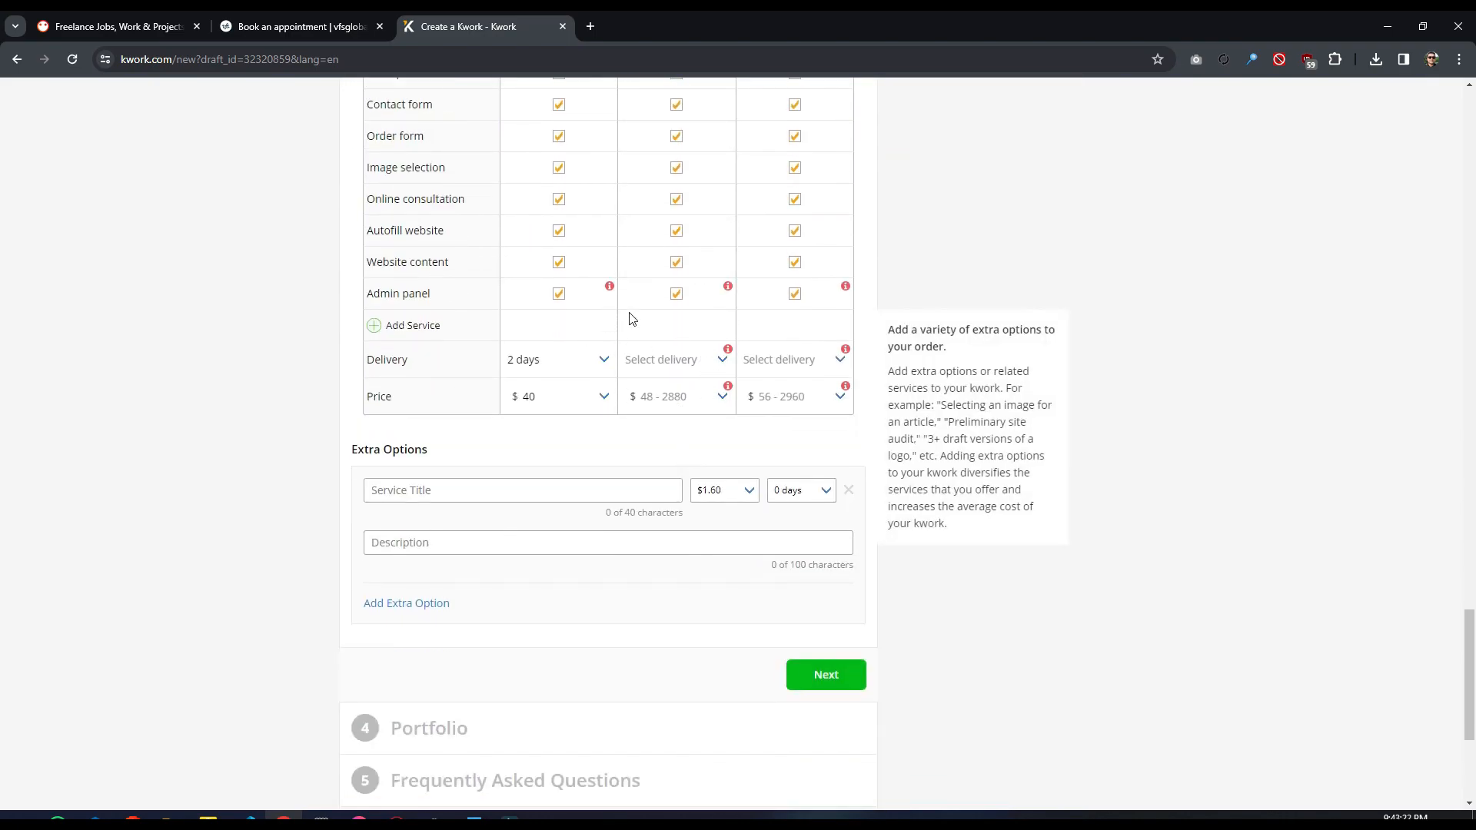
pyautogui.click(707, 363)
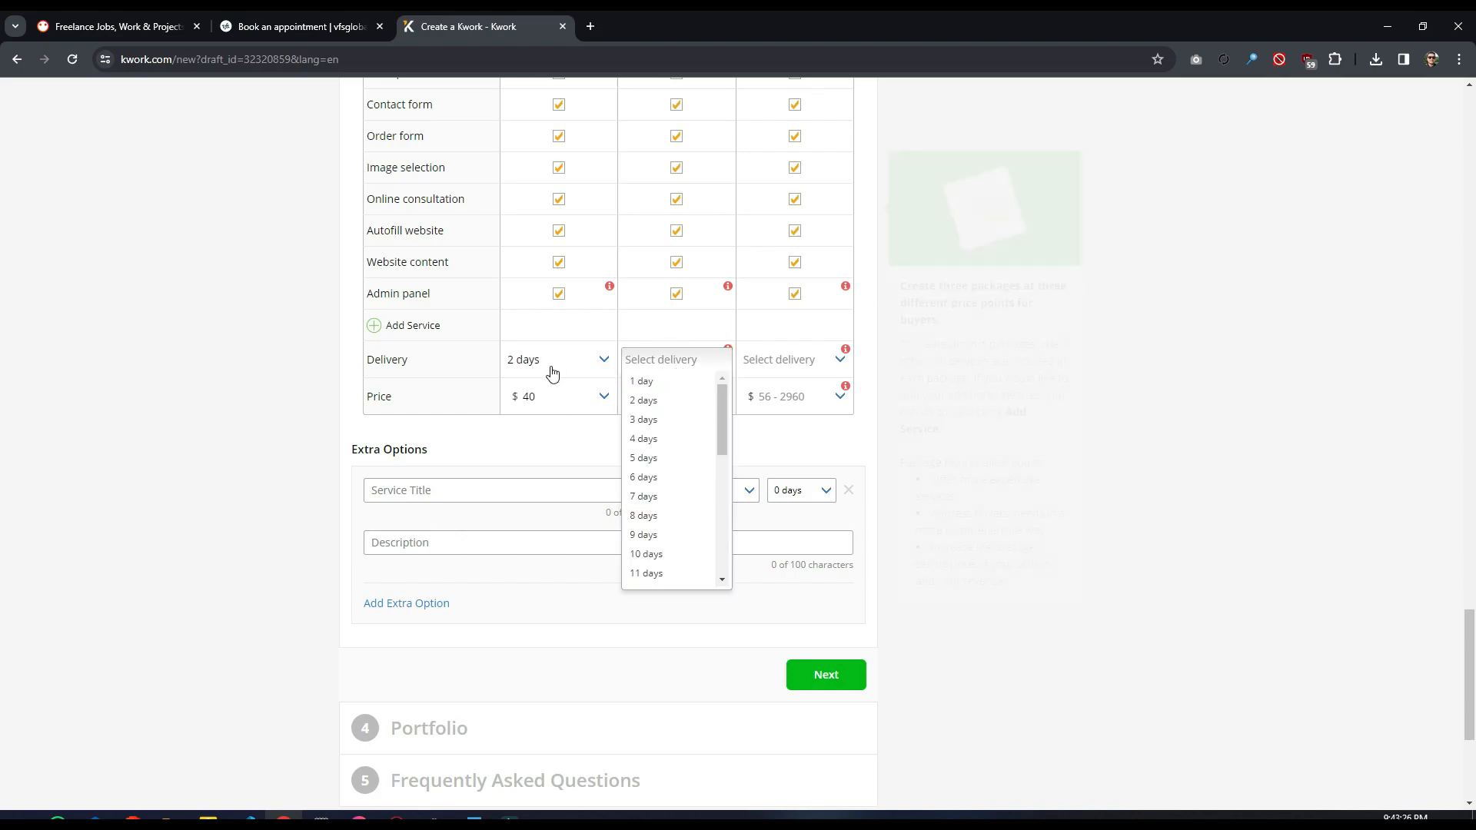
pyautogui.click(690, 439)
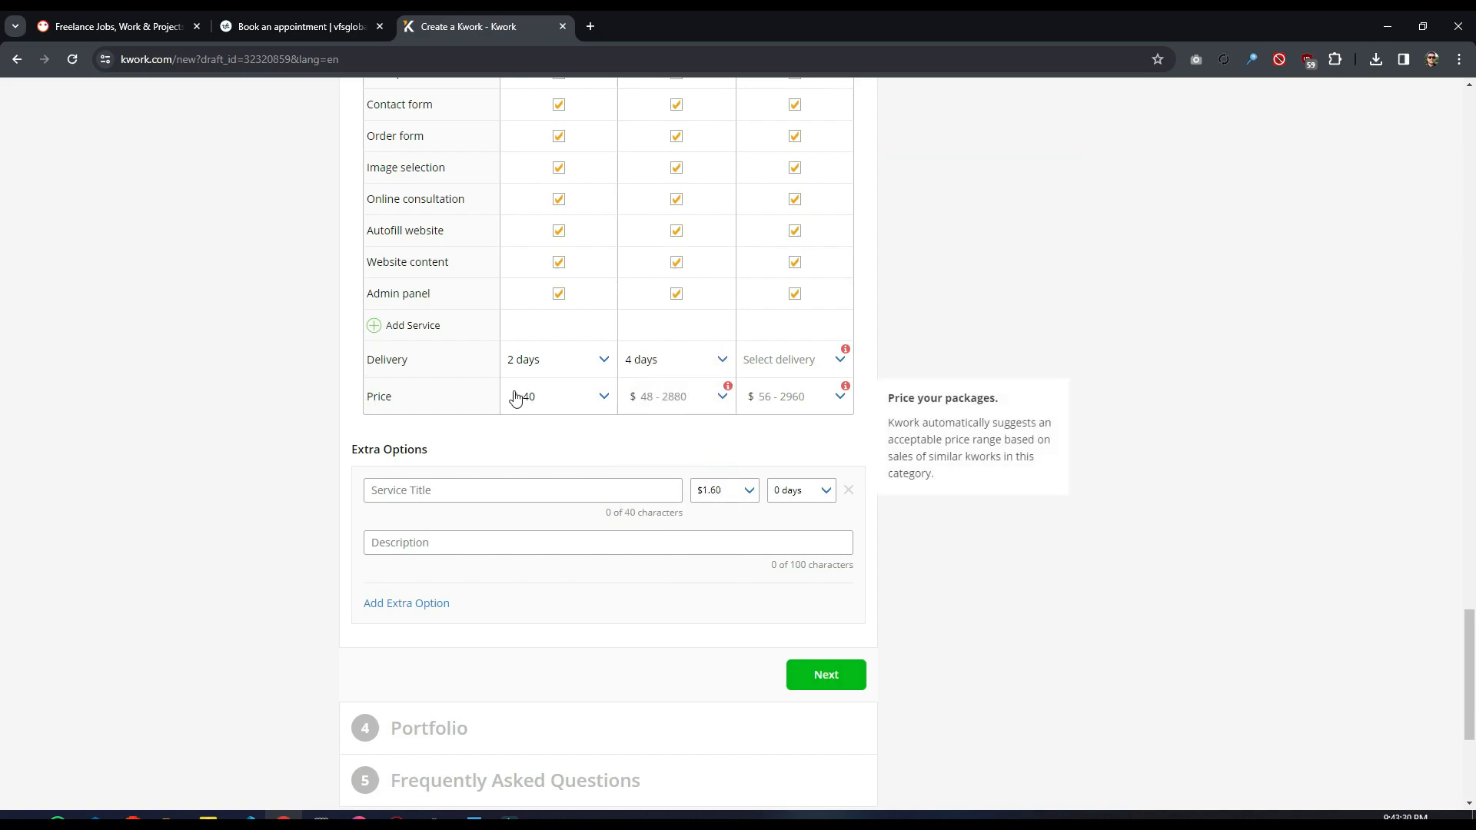
pyautogui.click(675, 406)
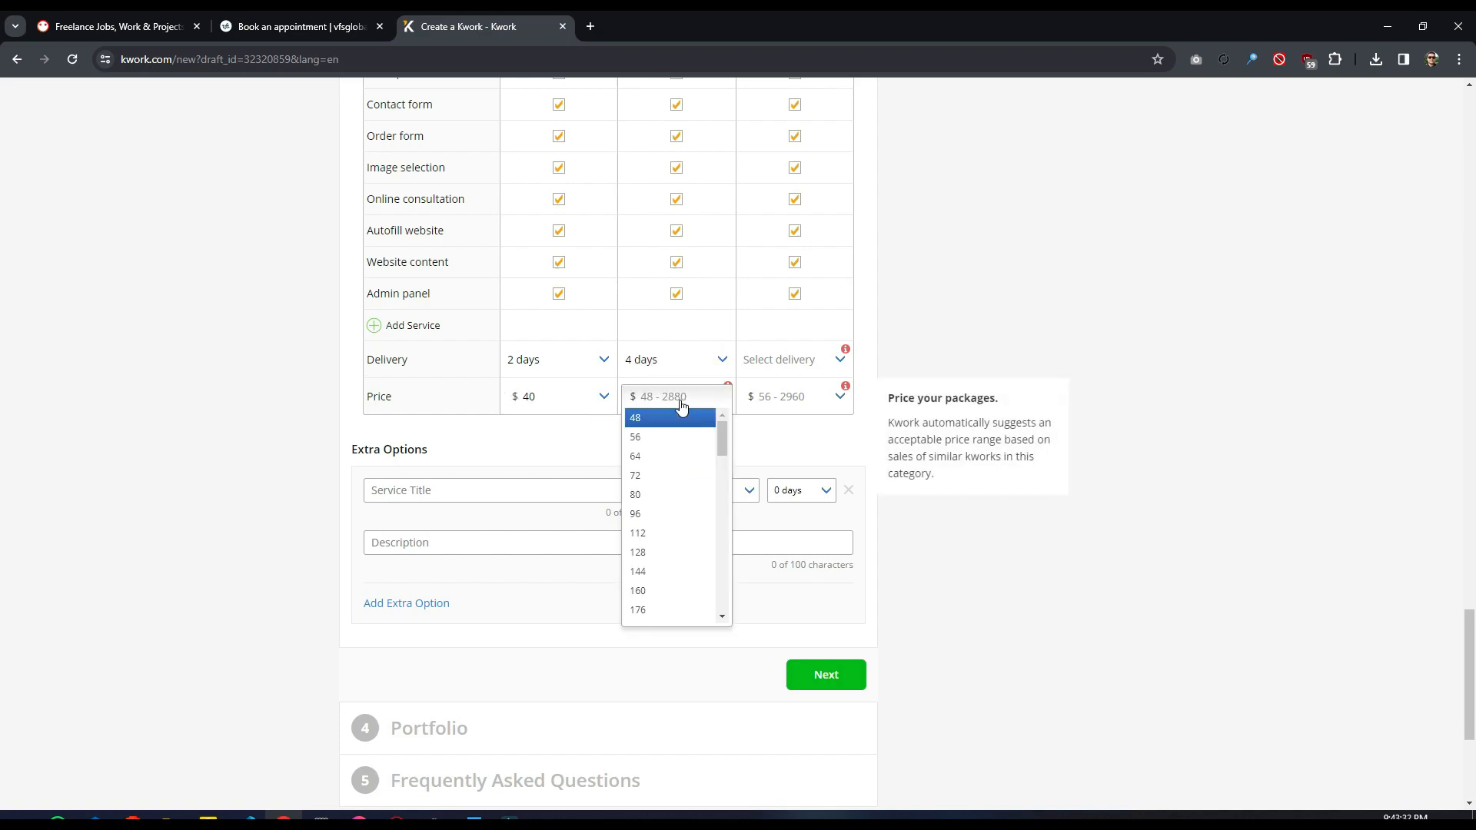
pyautogui.click(683, 495)
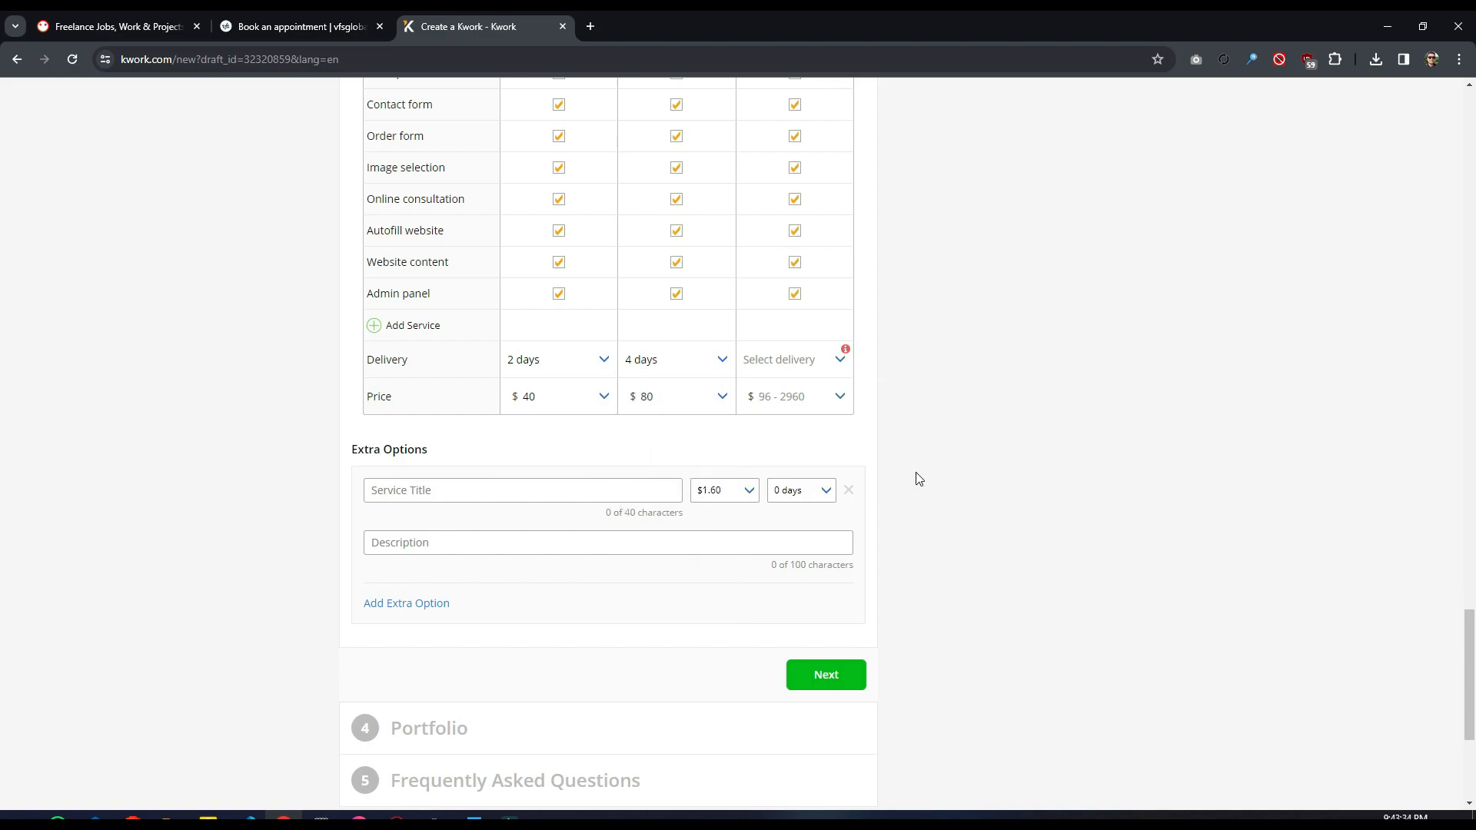
# Step: Switch to the Word document and copy the Platinum package's description, from Full ecommerce site design through membership
pyautogui.scroll(5, 877, 529)
pyautogui.click(819, 391)
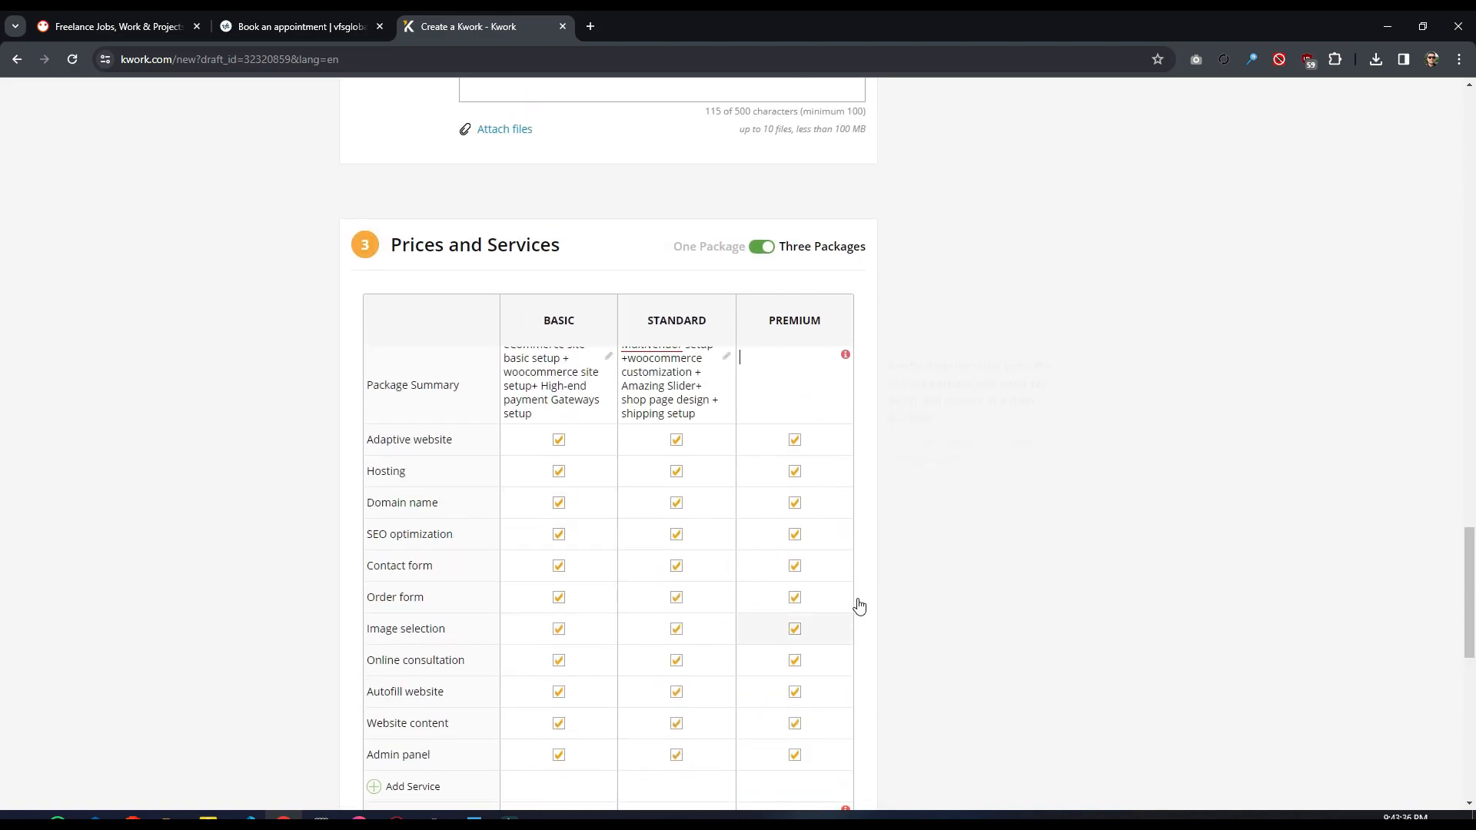
pyautogui.click(474, 818)
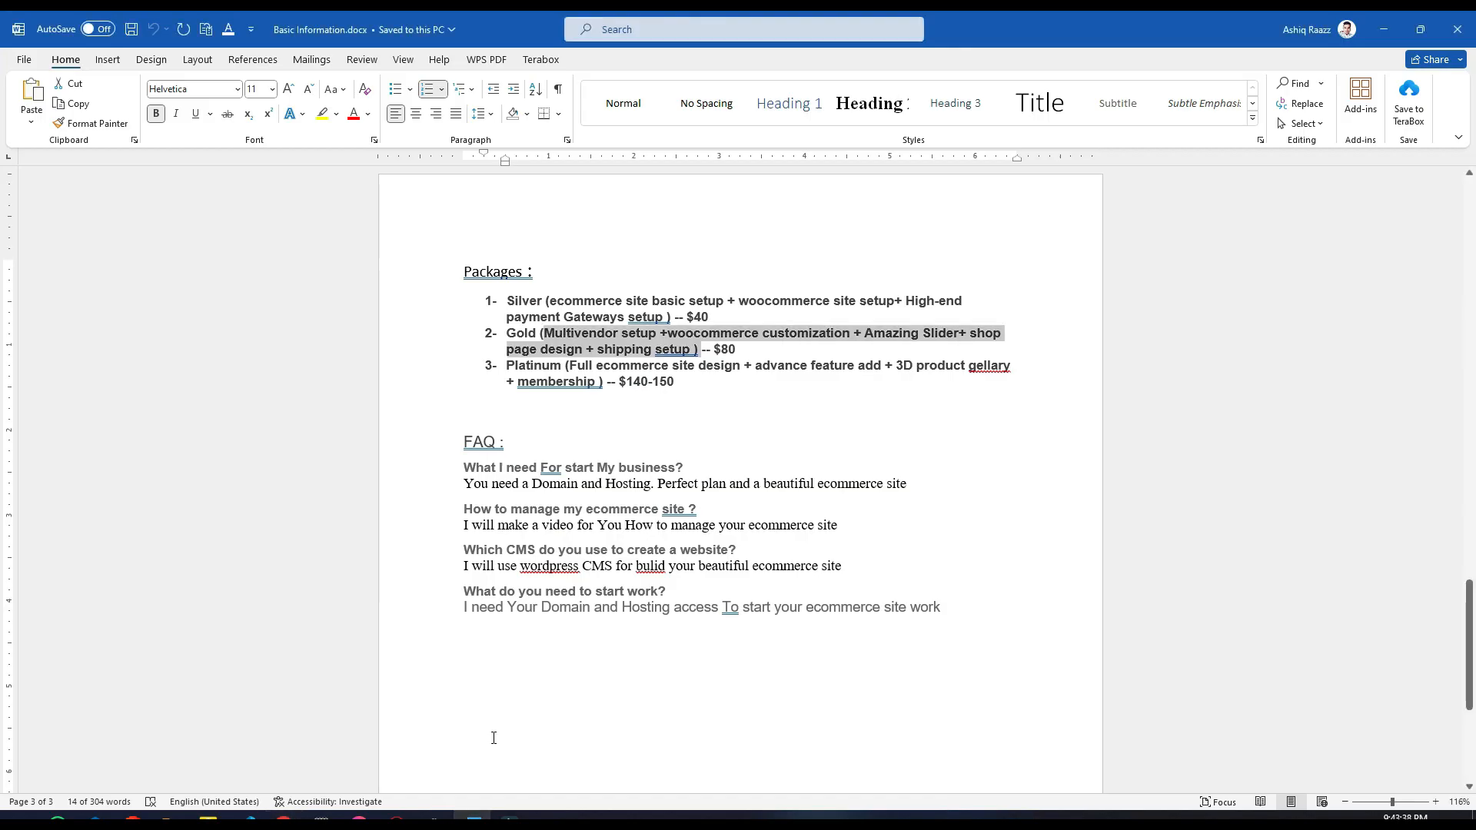
pyautogui.moveTo(580, 370); pyautogui.dragTo(587, 380)
pyautogui.rightClick(588, 384)
pyautogui.click(623, 443)
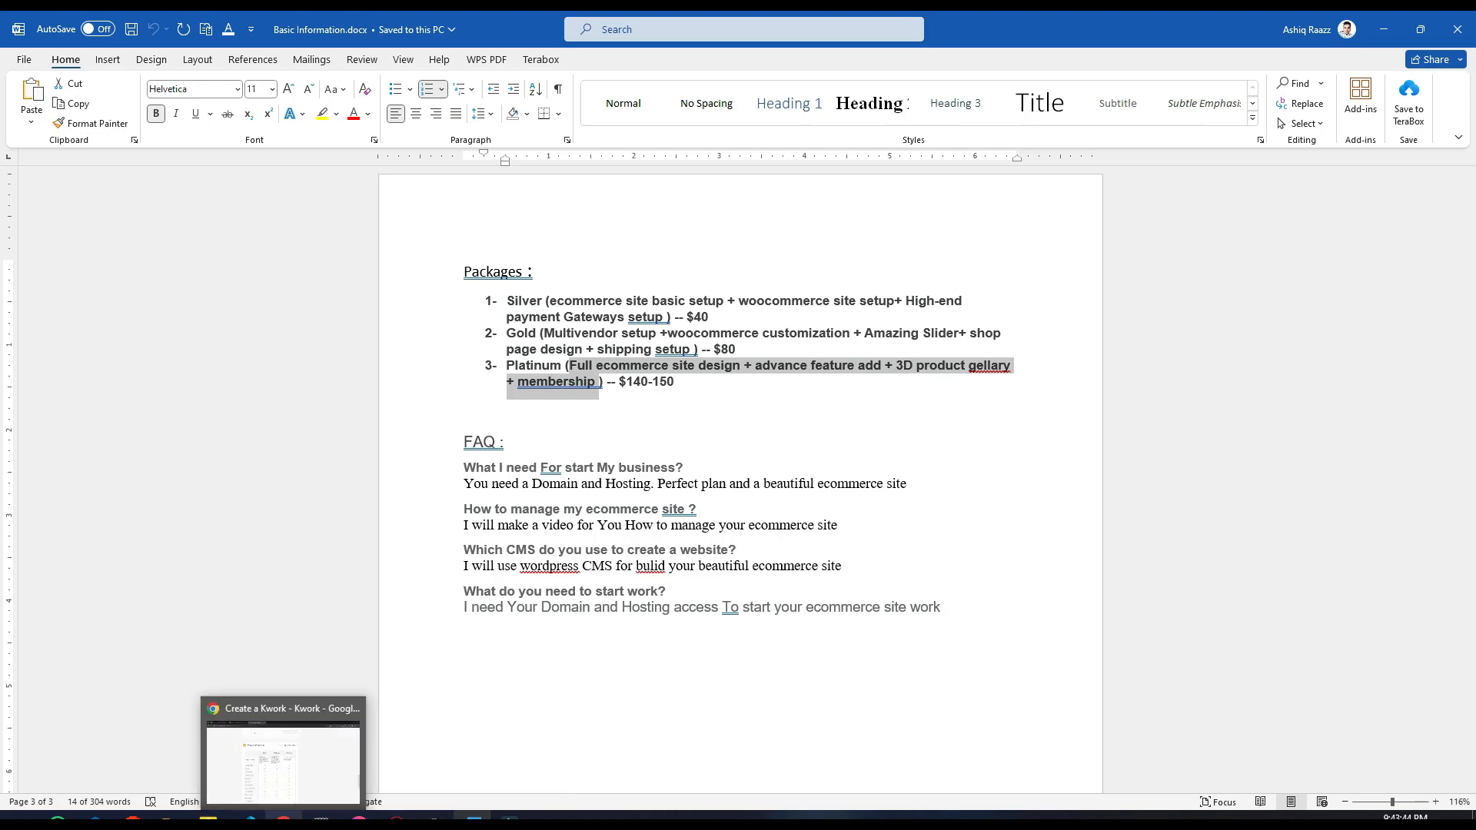
# Step: Return to the Kwork form and paste the Platinum description into the Premium package's summary
pyautogui.click(284, 816)
pyautogui.click(788, 370)
pyautogui.rightClick(784, 360)
pyautogui.click(838, 501)
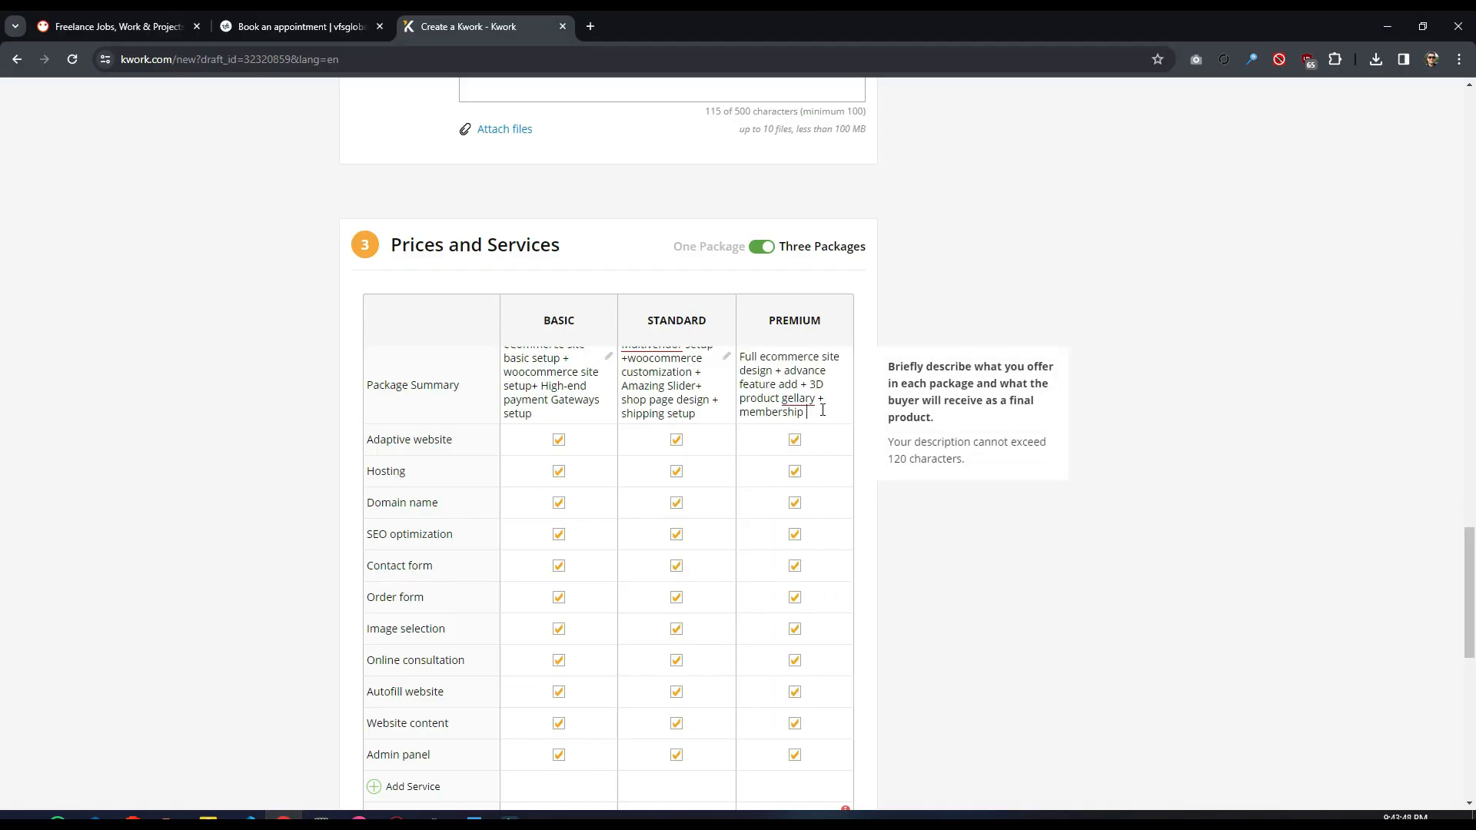
# Step: Change the flagged word "gellary" to "gallary" in the Premium package summary
pyautogui.doubleClick(800, 399)
pyautogui.rightClick(805, 406)
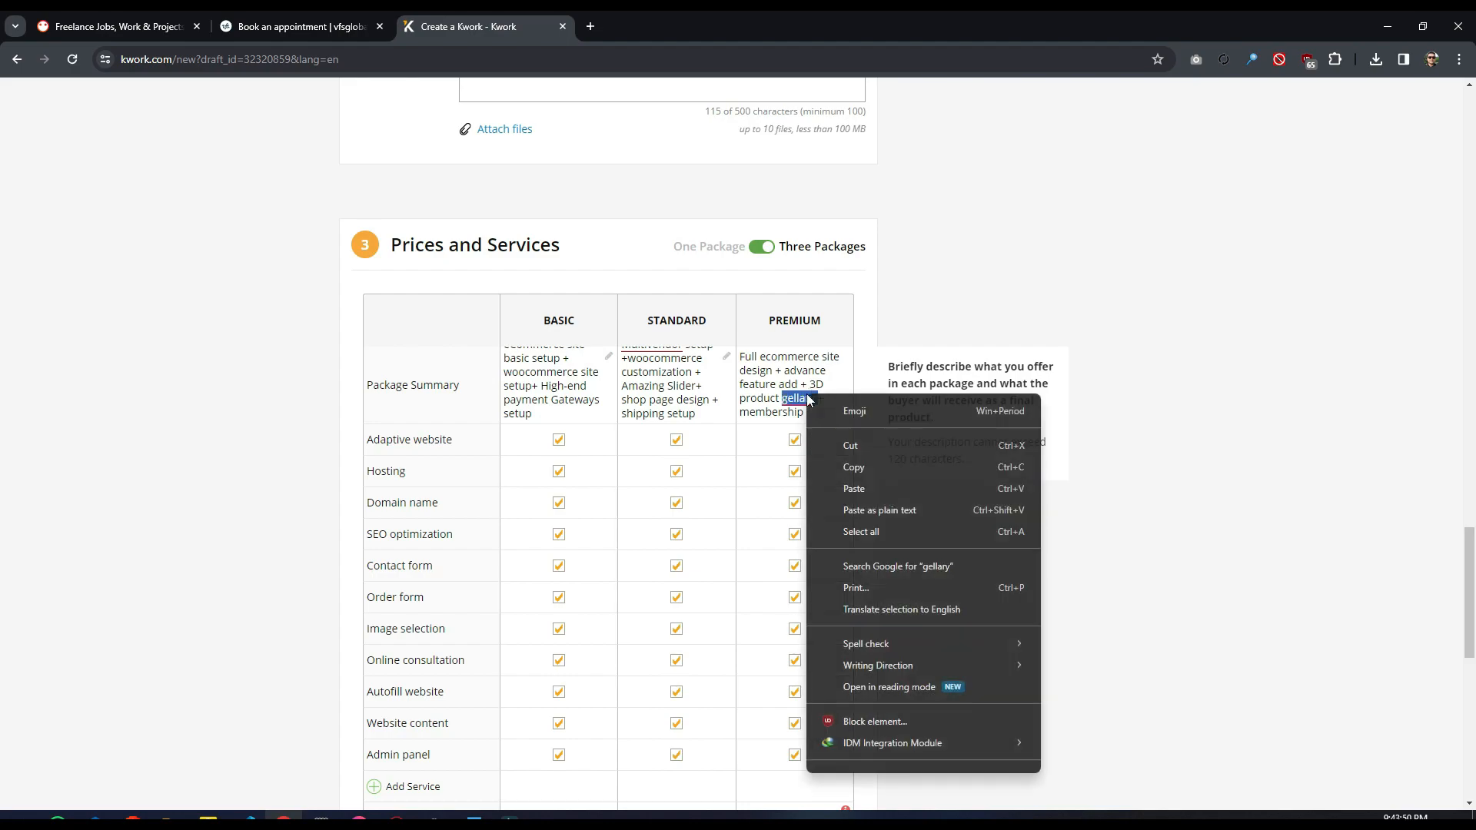
pyautogui.click(799, 402)
pyautogui.press('BackSpace')
pyautogui.press('BackSpace')
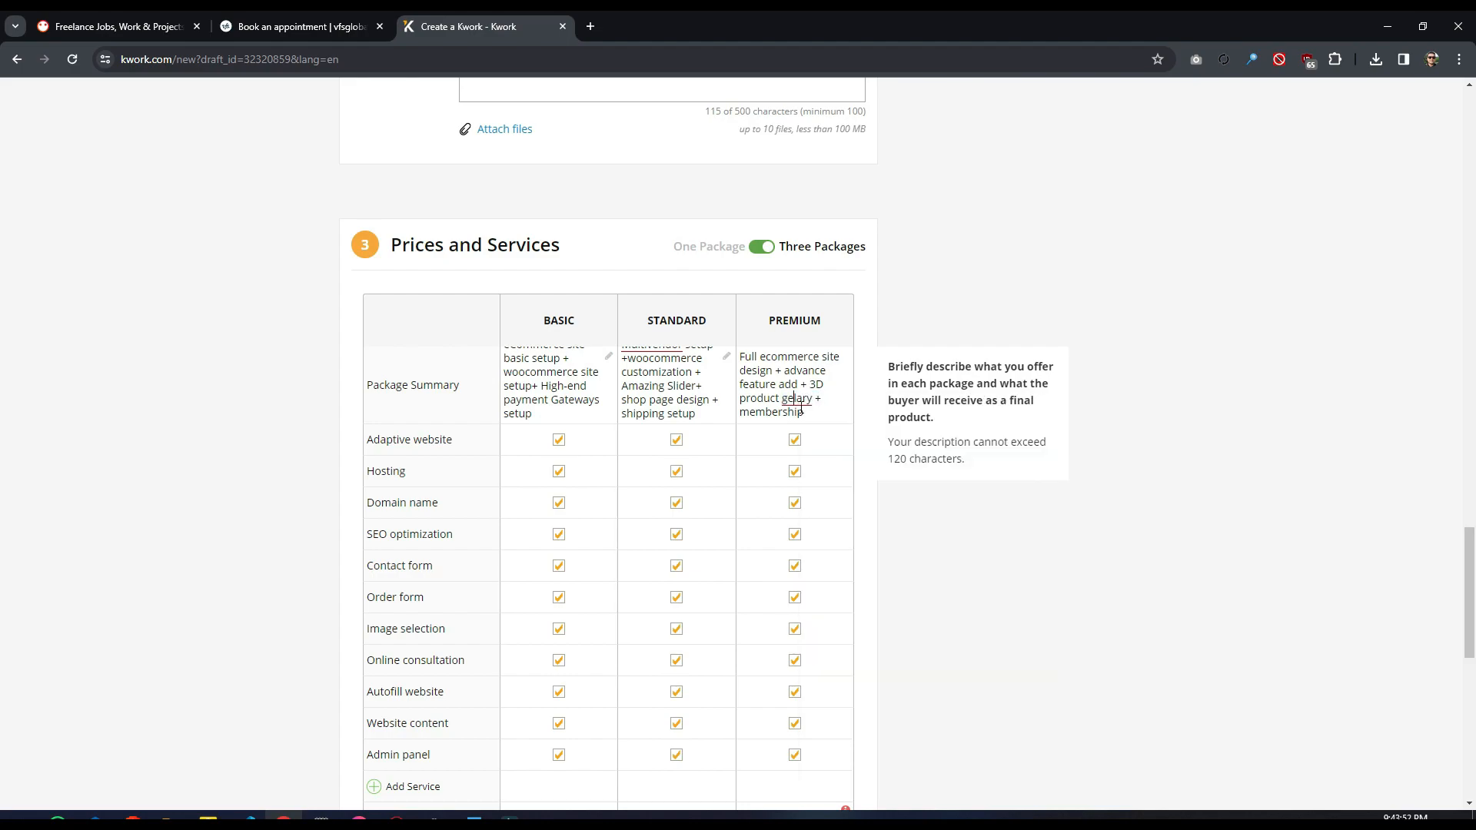
pyautogui.write('al')
# Step: Search Google for the word "gallary" from the Premium summary and open the suggested spelling "gallery"
pyautogui.doubleClick(812, 403)
pyautogui.rightClick(814, 405)
pyautogui.press('Escape')
pyautogui.tripleClick(802, 403)
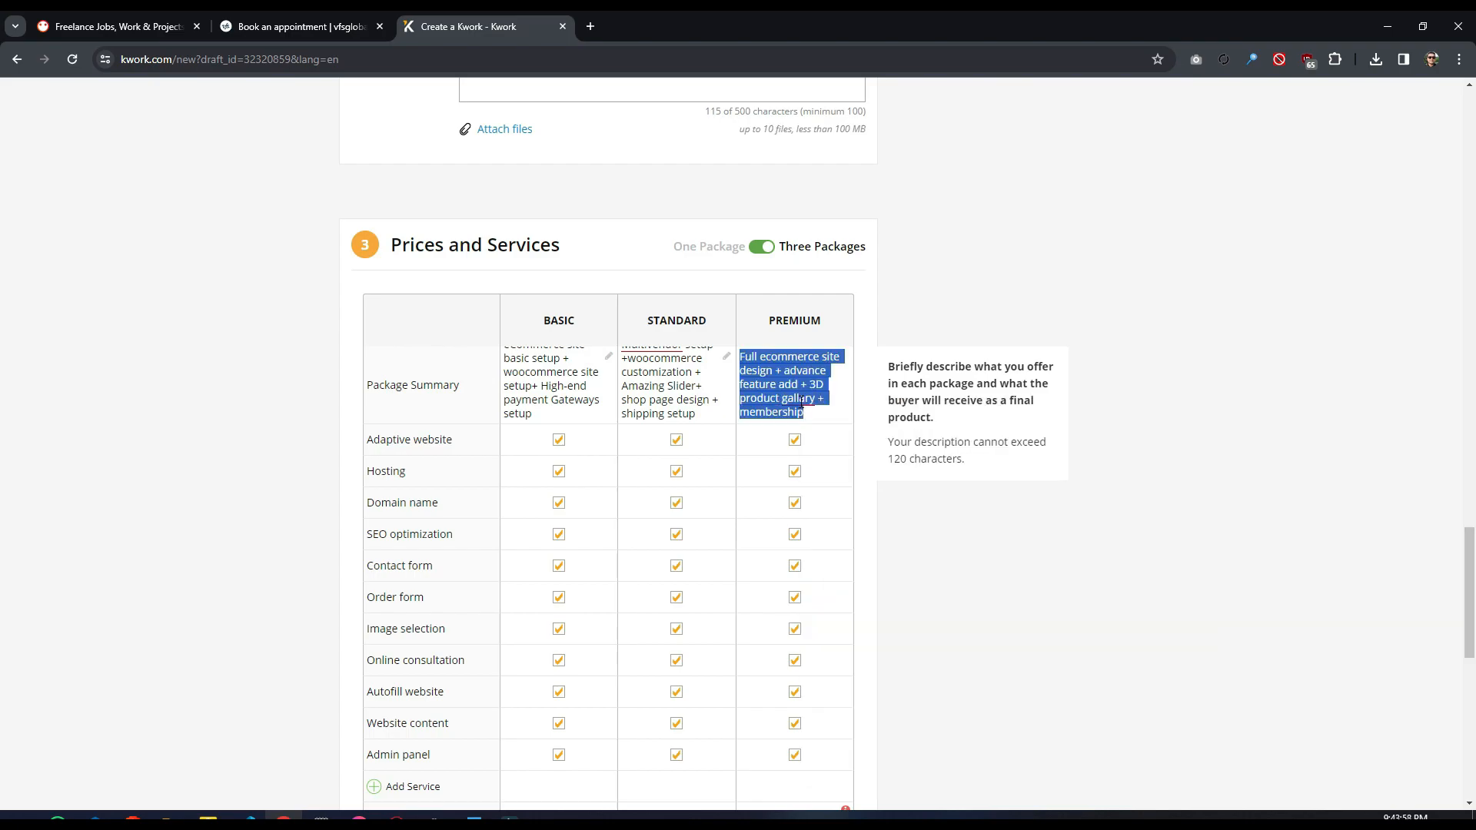
pyautogui.doubleClick(800, 400)
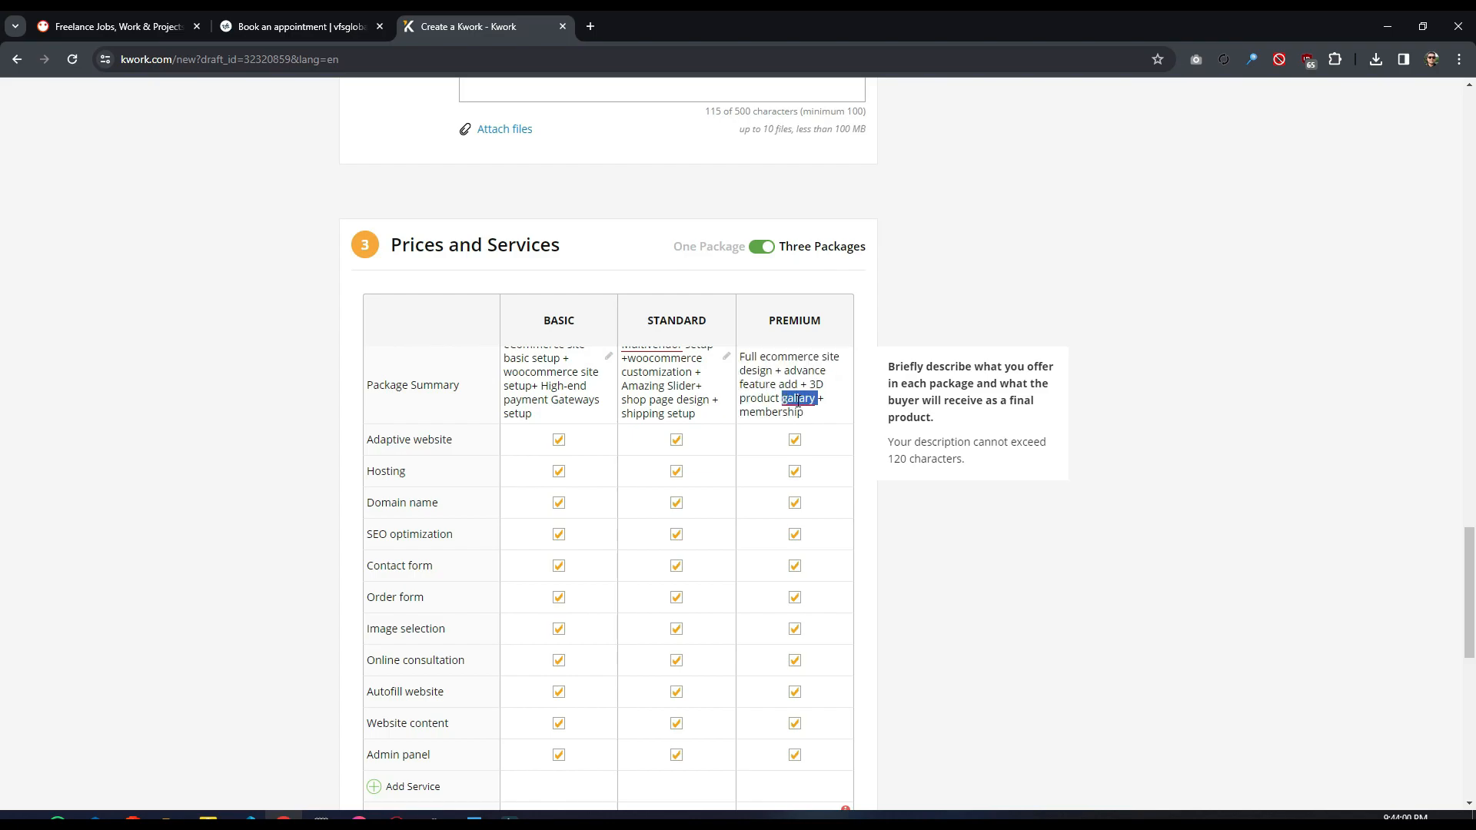
pyautogui.rightClick(798, 399)
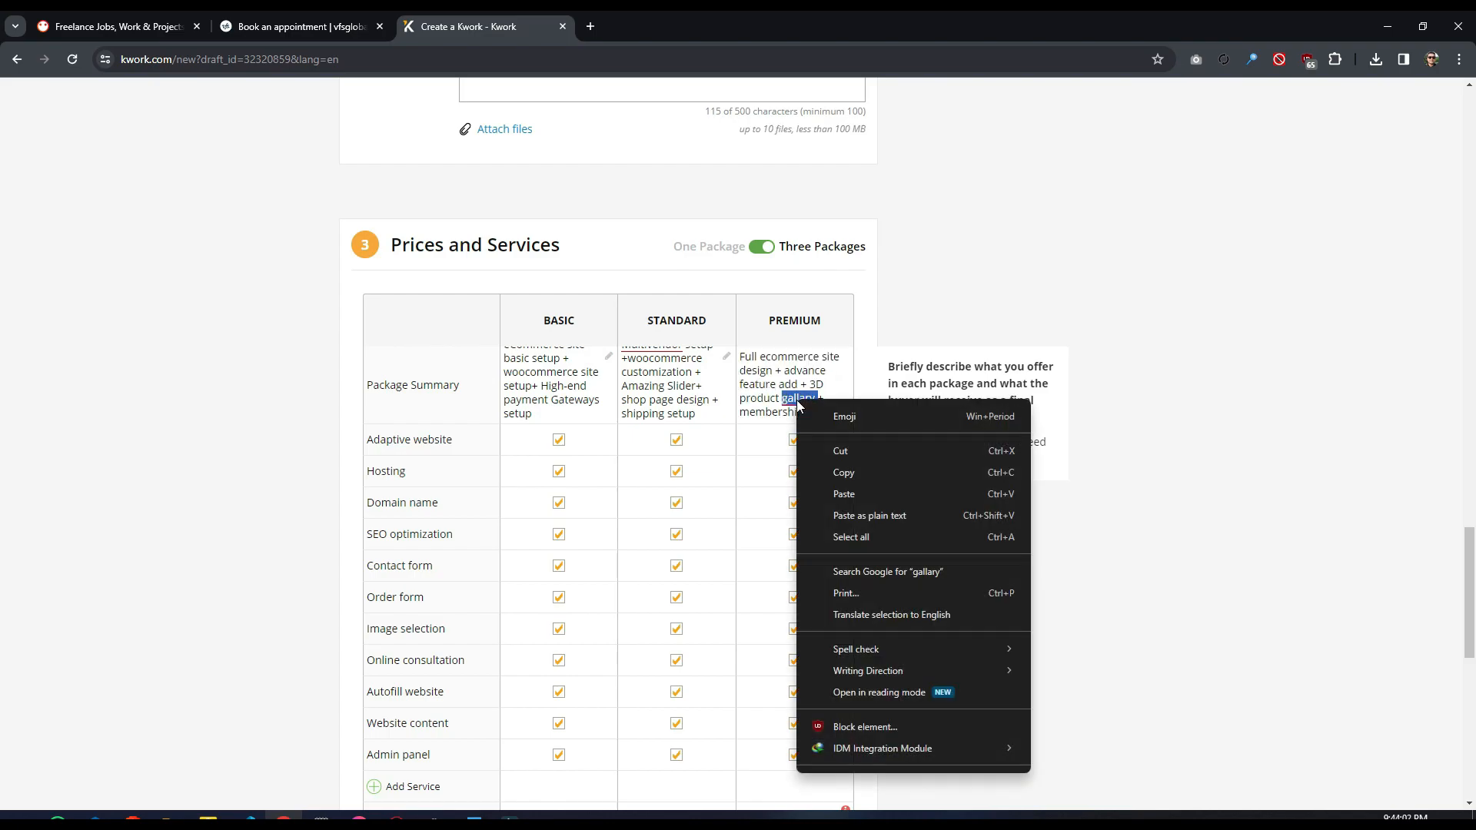
pyautogui.click(870, 573)
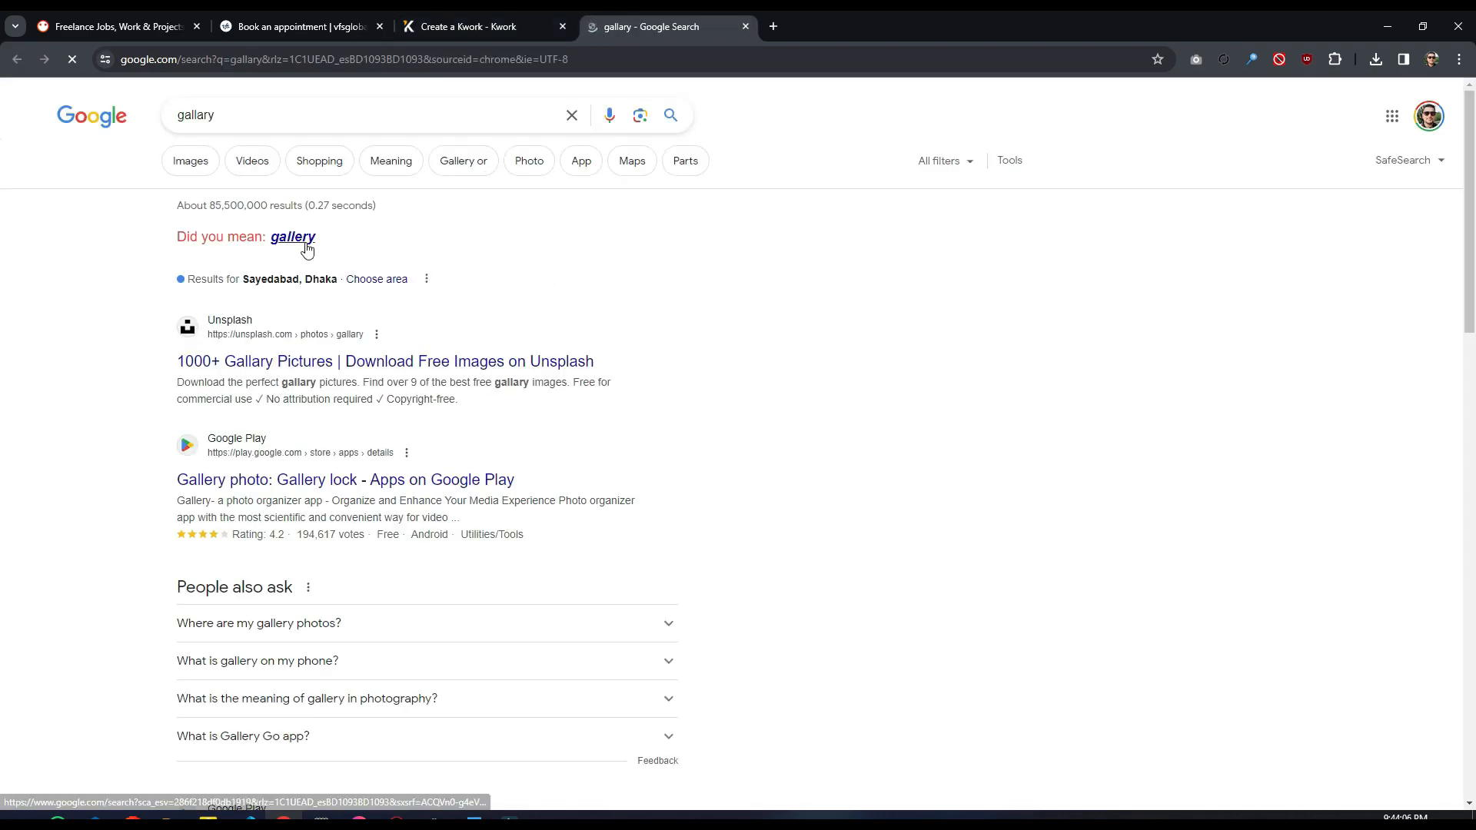
pyautogui.click(303, 238)
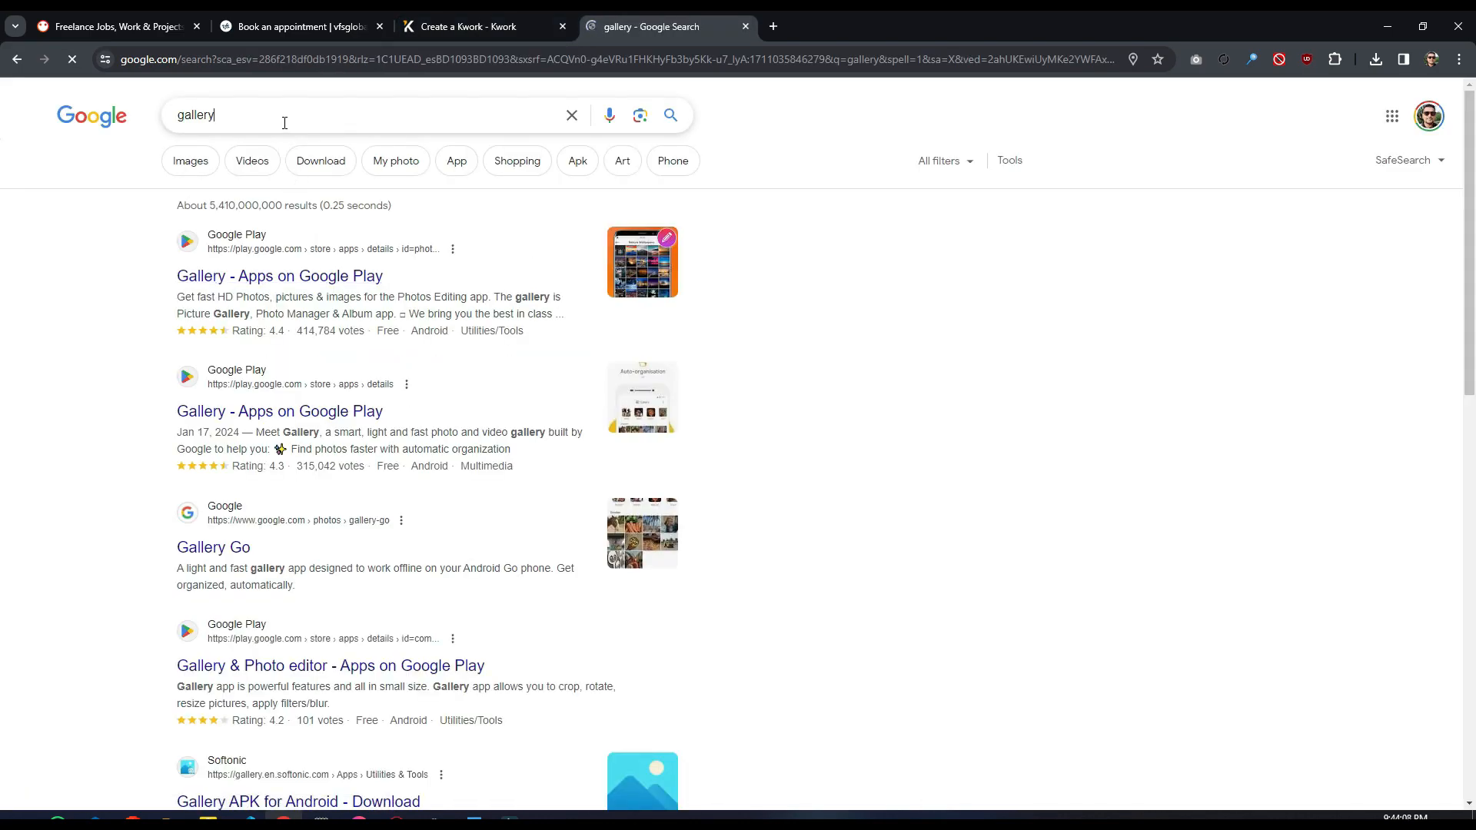
# Step: Copy the word "gallery" from the Google search and replace "gallary" with it in the Premium package's summary
pyautogui.click(284, 123)
pyautogui.rightClick(284, 123)
pyautogui.click(297, 175)
pyautogui.click(453, 25)
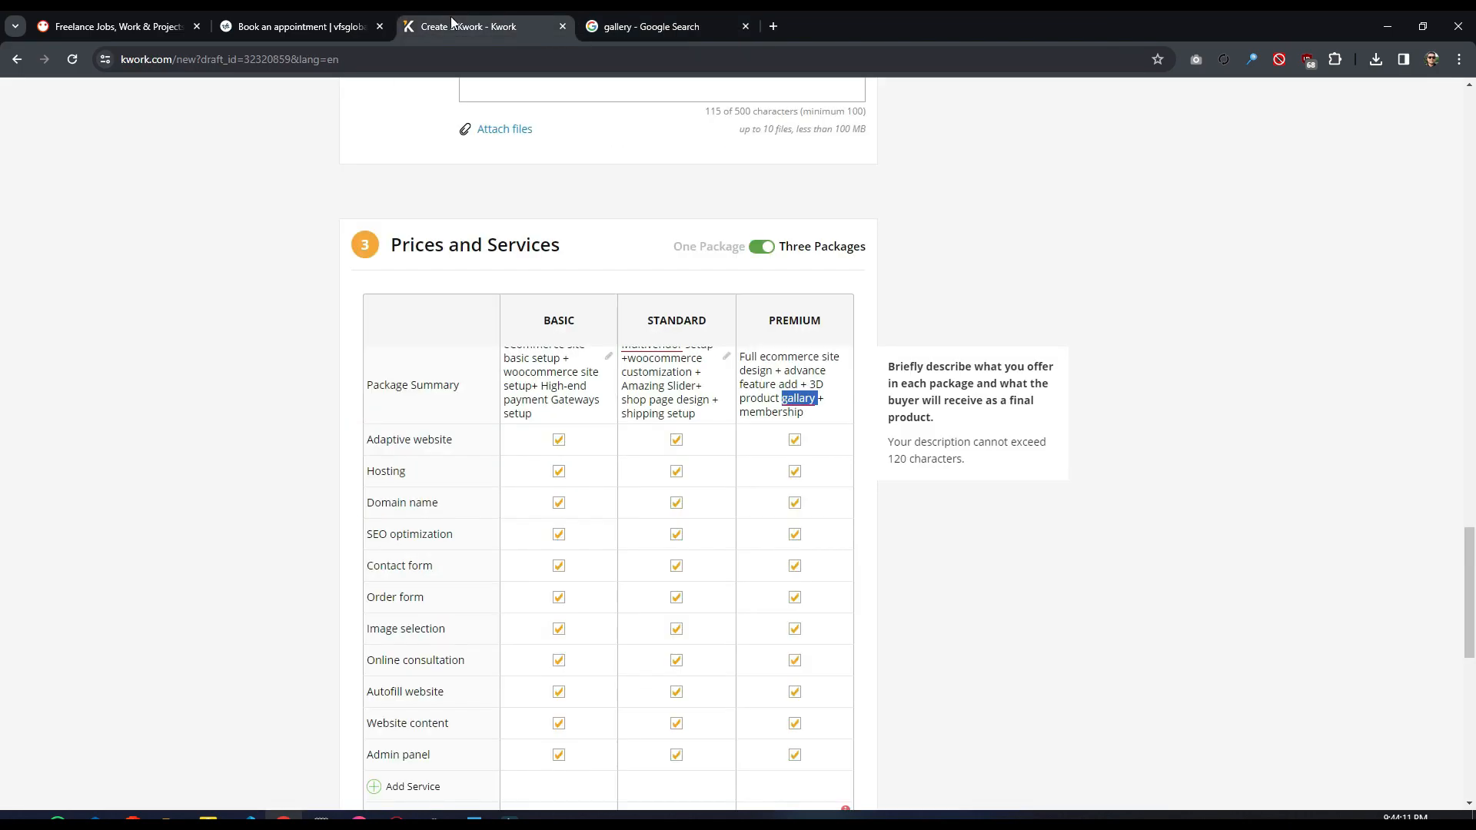
pyautogui.rightClick(806, 401)
pyautogui.click(846, 490)
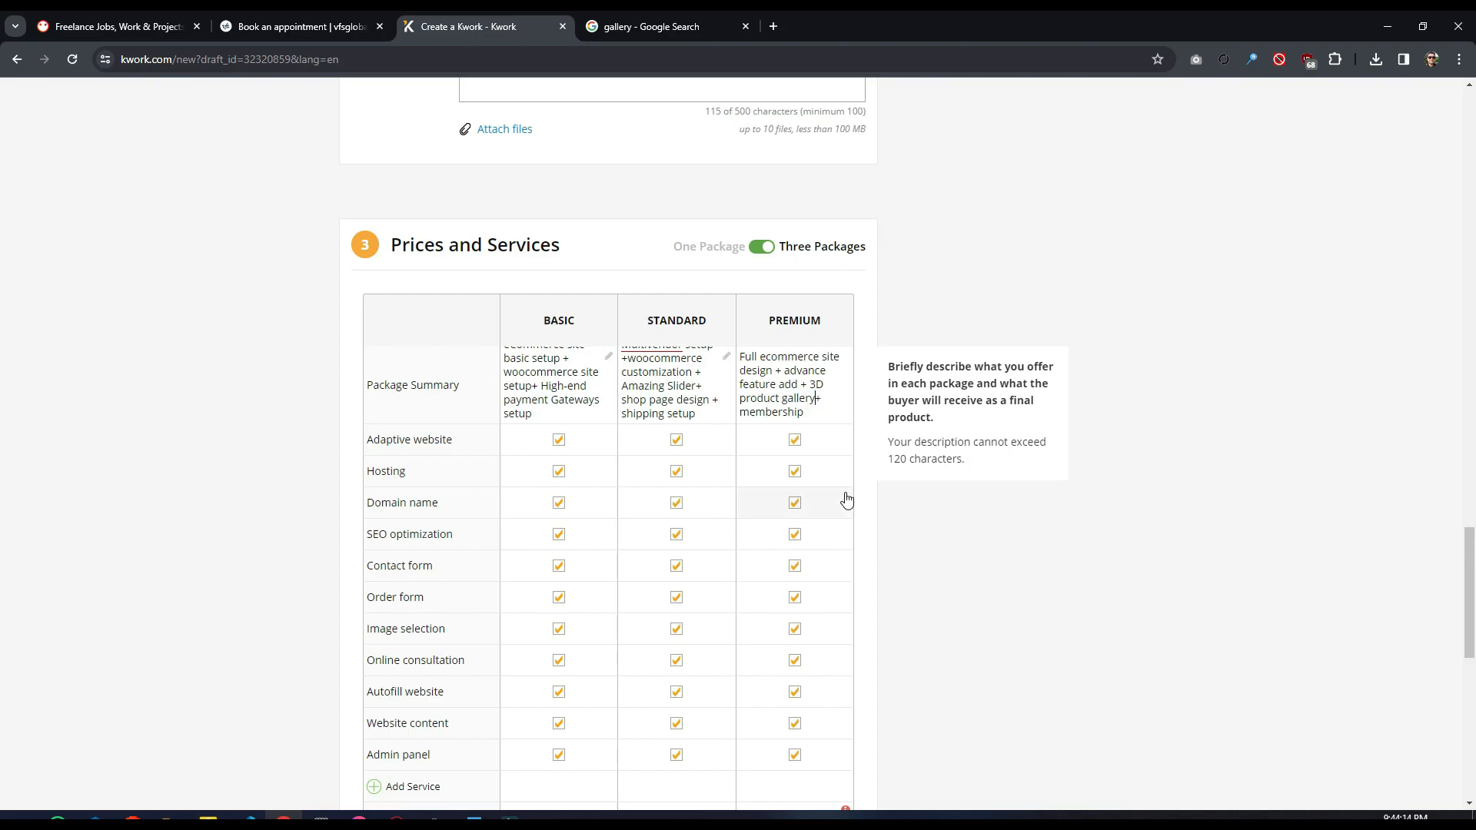
pyautogui.scroll(2, 839, 386)
pyautogui.scroll(-2, 801, 511)
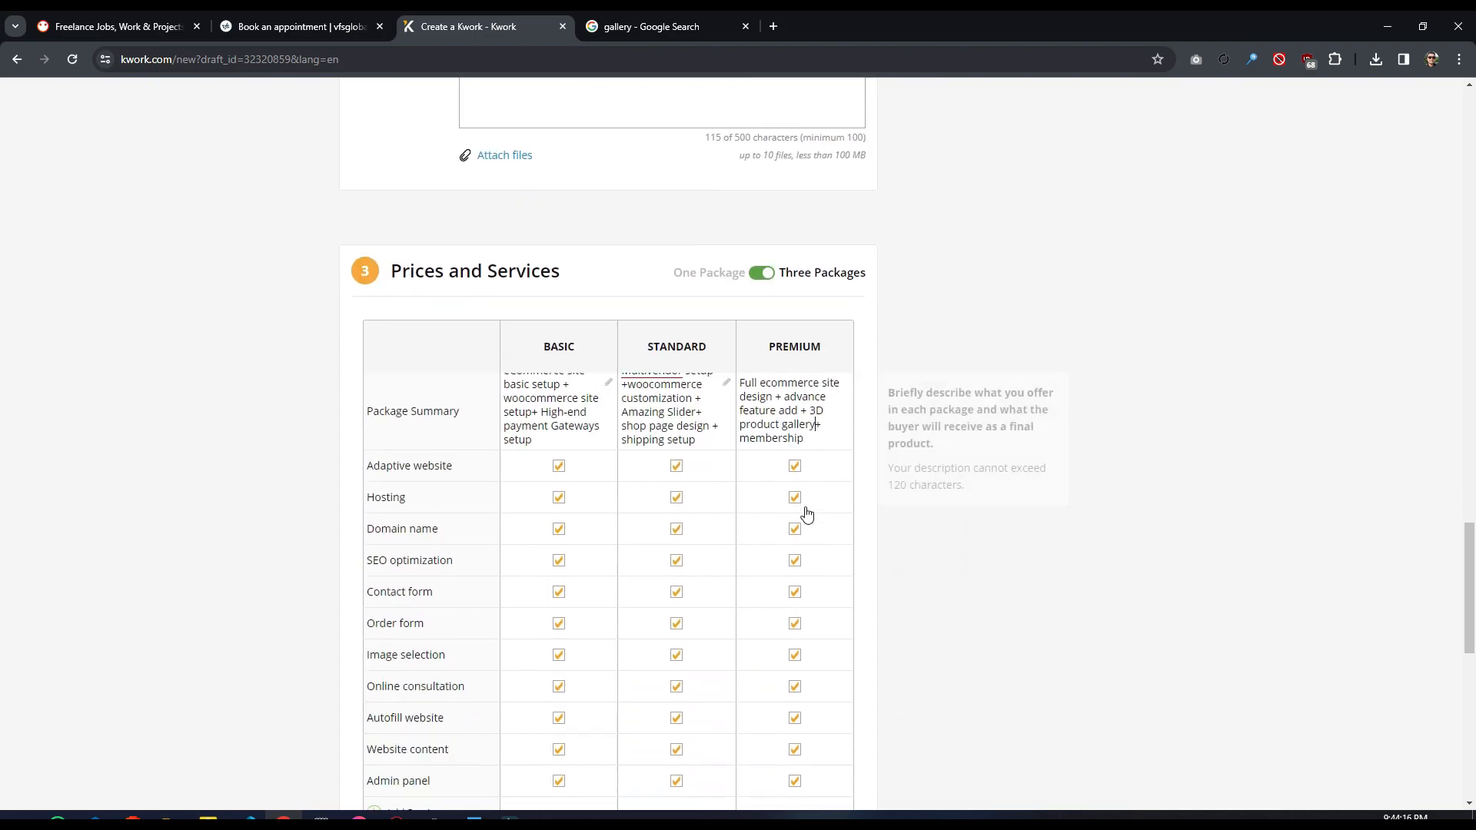
pyautogui.click(808, 357)
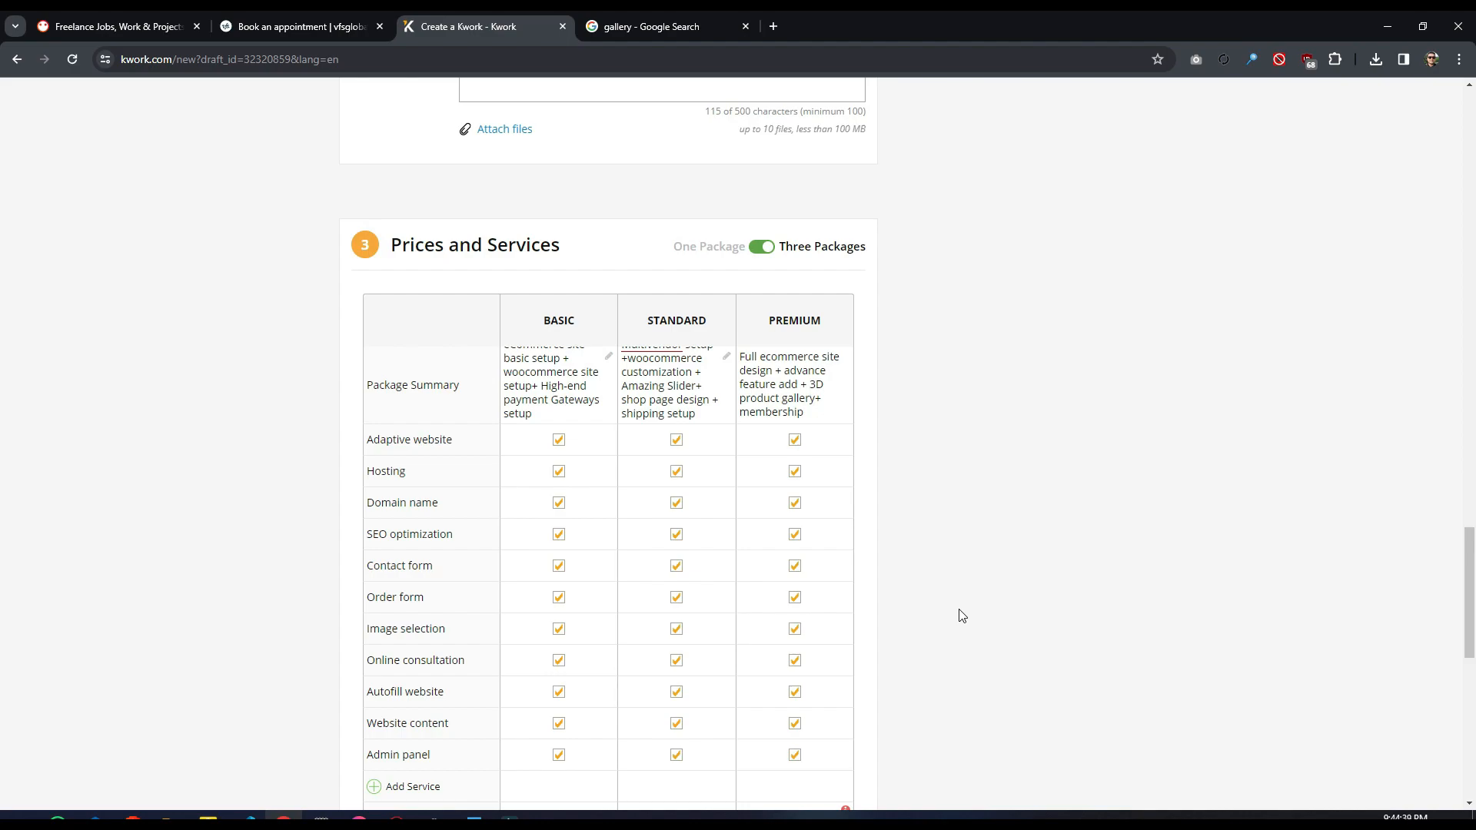
# Step: Set the Premium package's delivery to 7 days and its price to $144
pyautogui.scroll(-2, 961, 615)
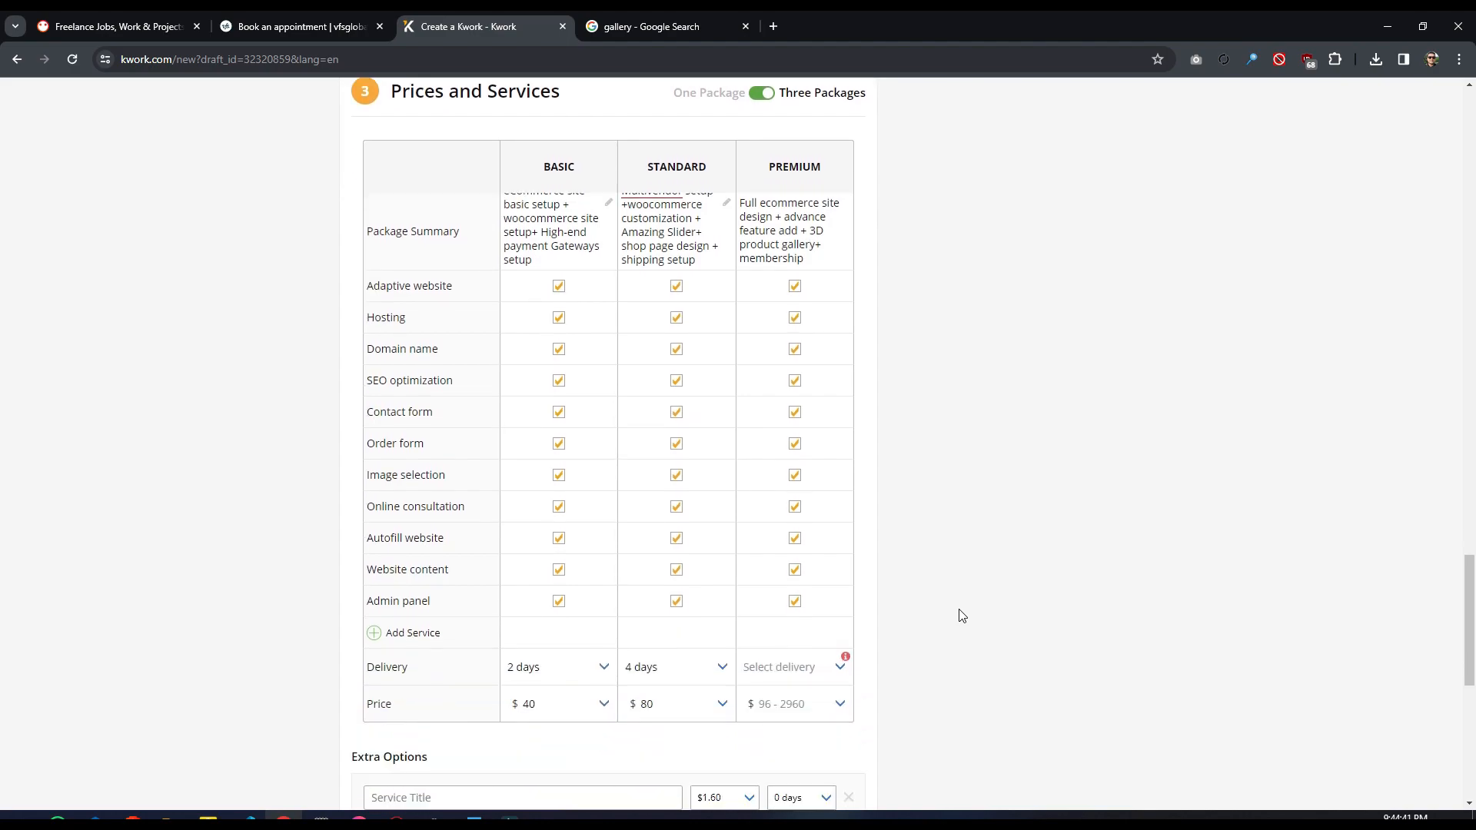
pyautogui.scroll(-1, 957, 603)
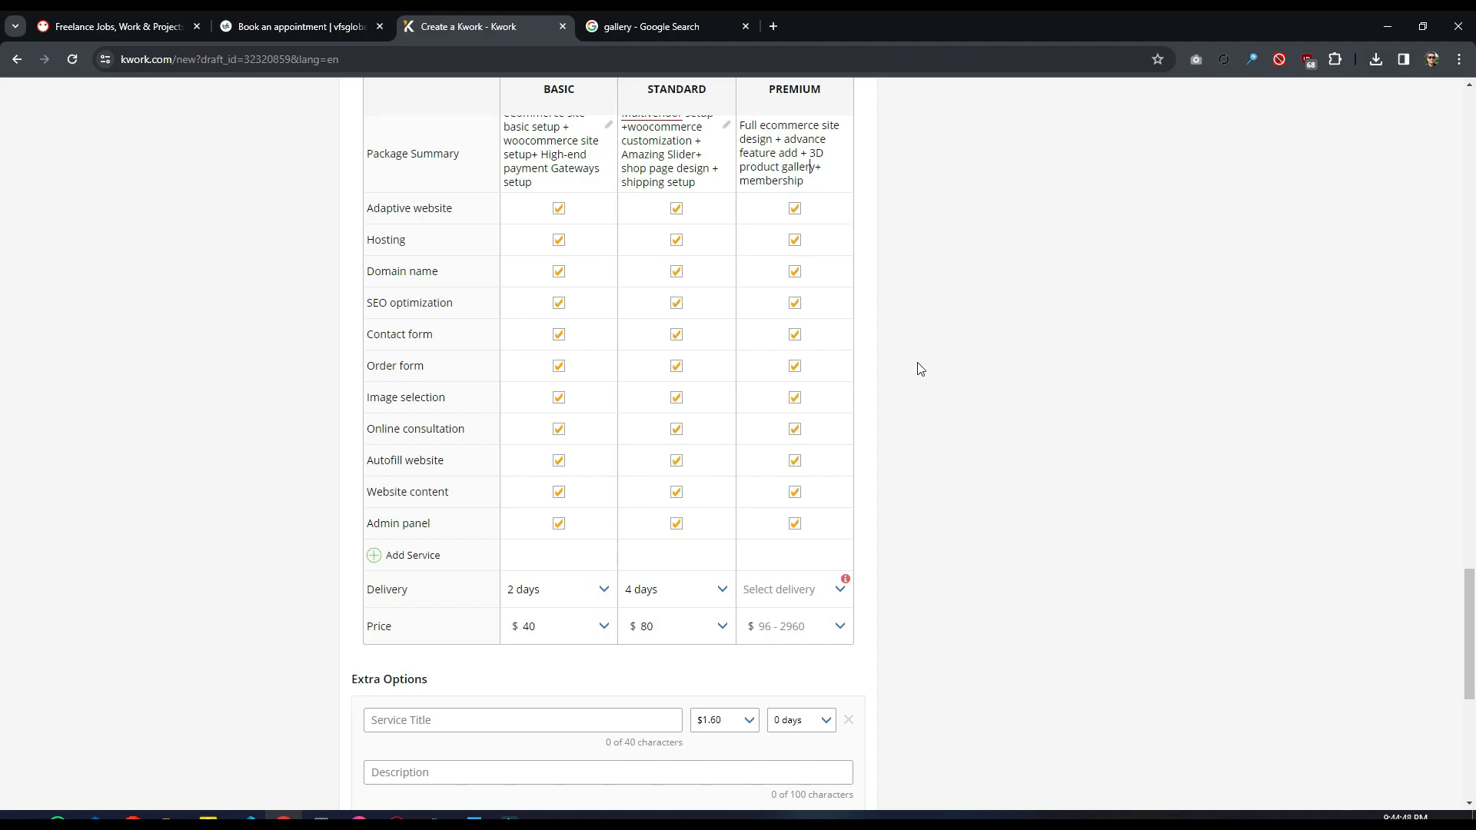
pyautogui.scroll(-4, 923, 338)
pyautogui.click(788, 281)
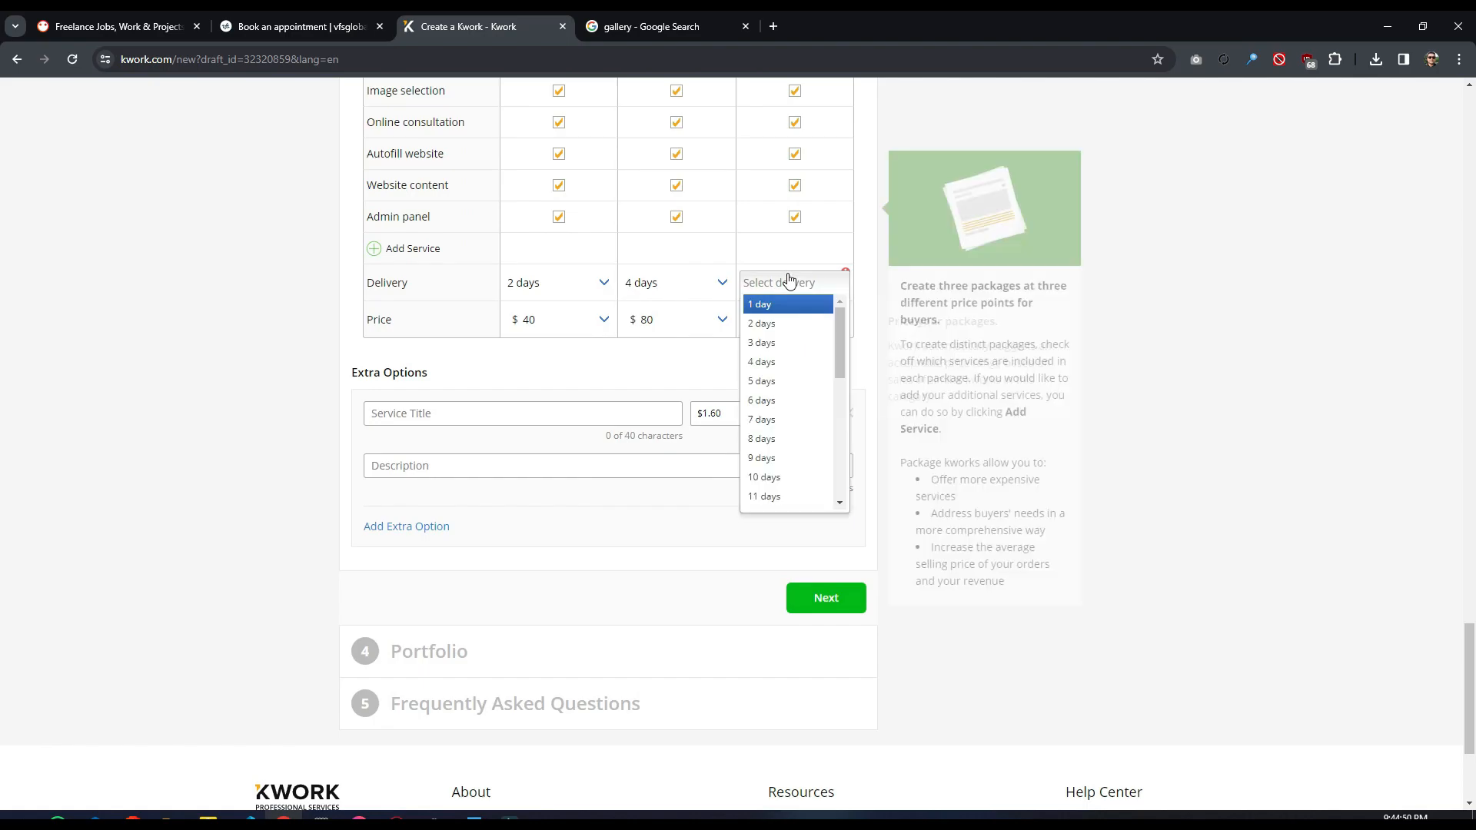
pyautogui.click(796, 422)
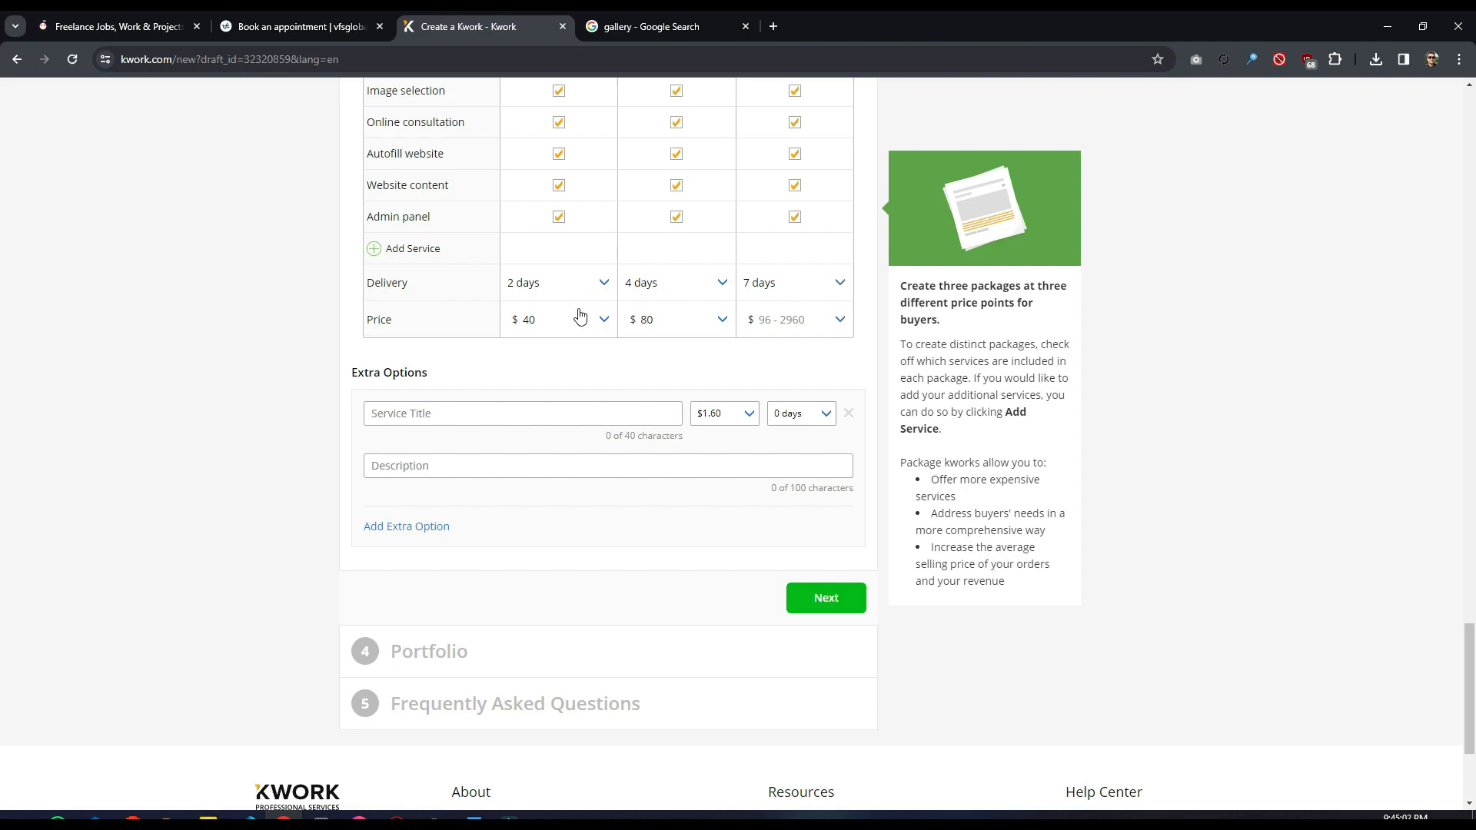
pyautogui.moveTo(574, 339)
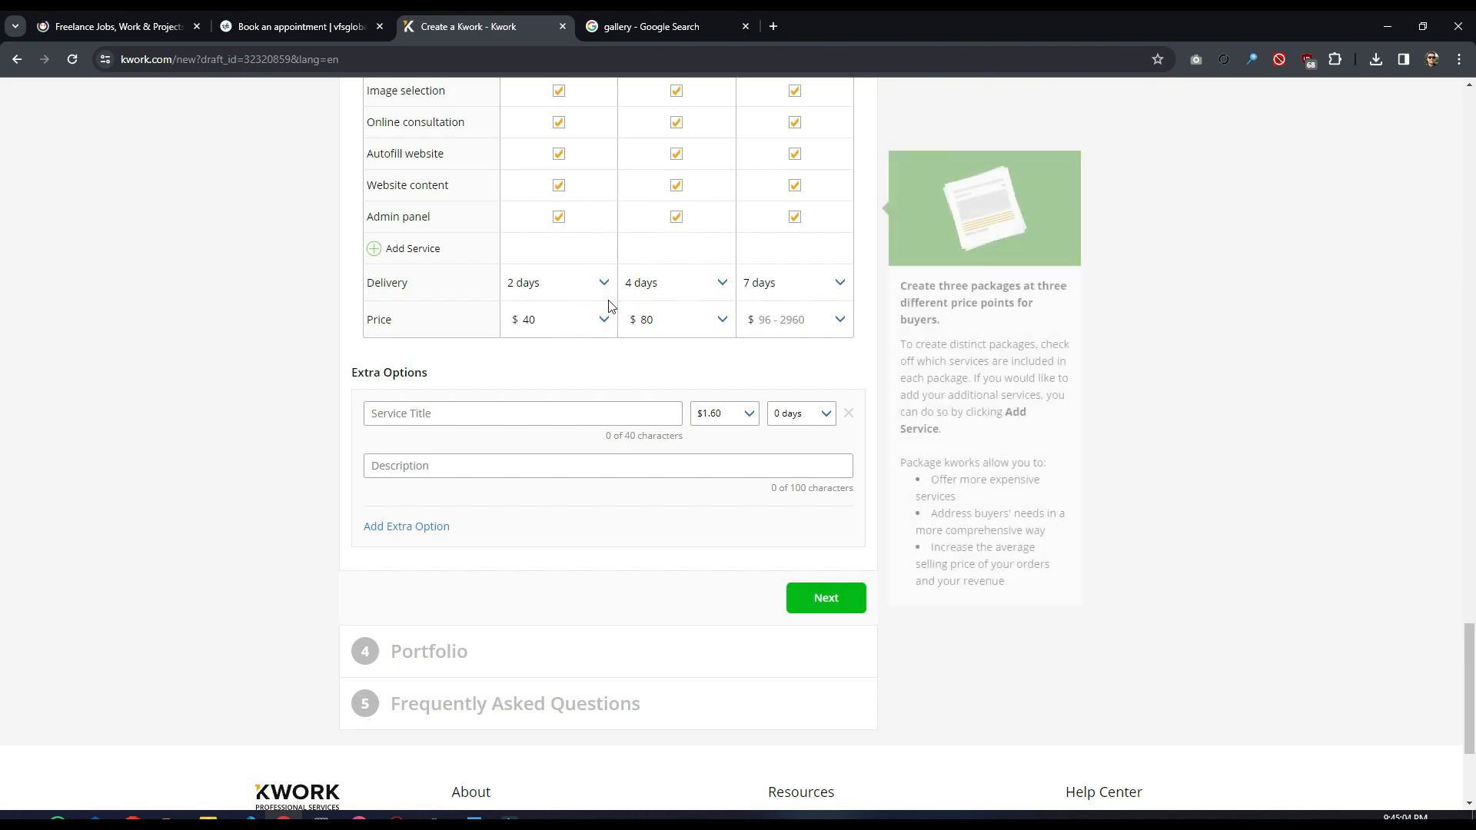
pyautogui.moveTo(821, 336)
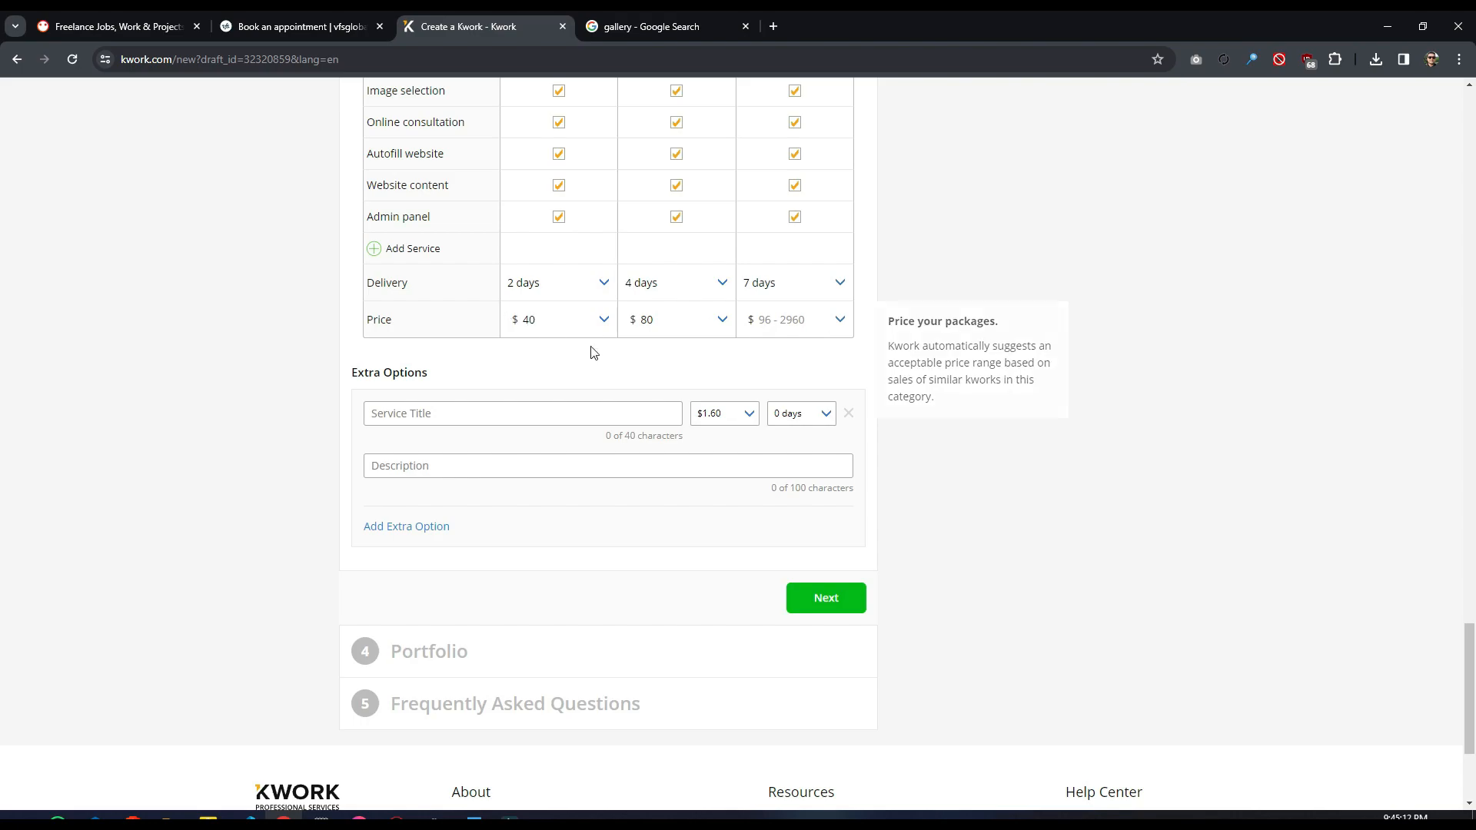
pyautogui.click(789, 330)
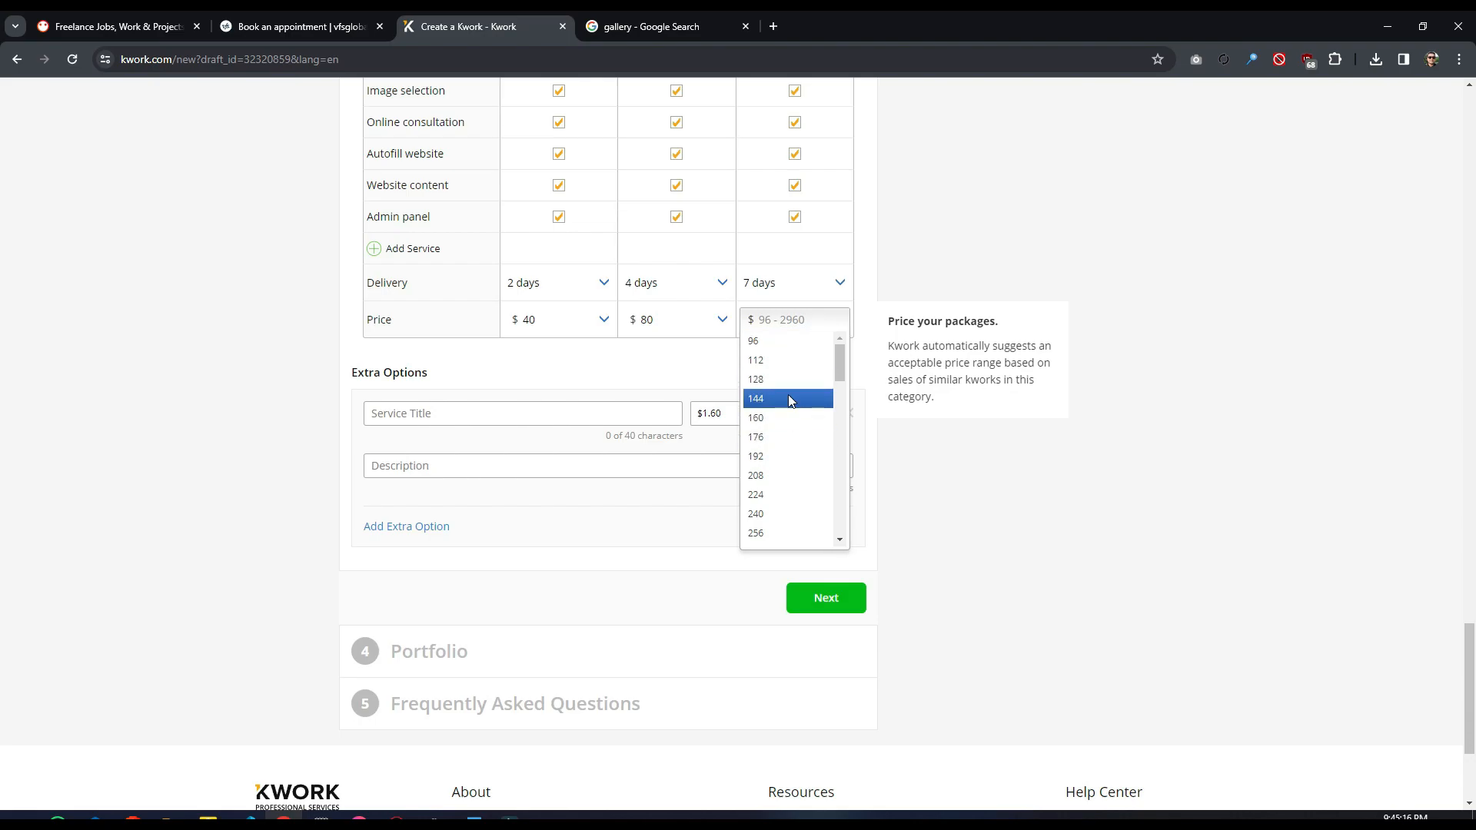
pyautogui.click(790, 398)
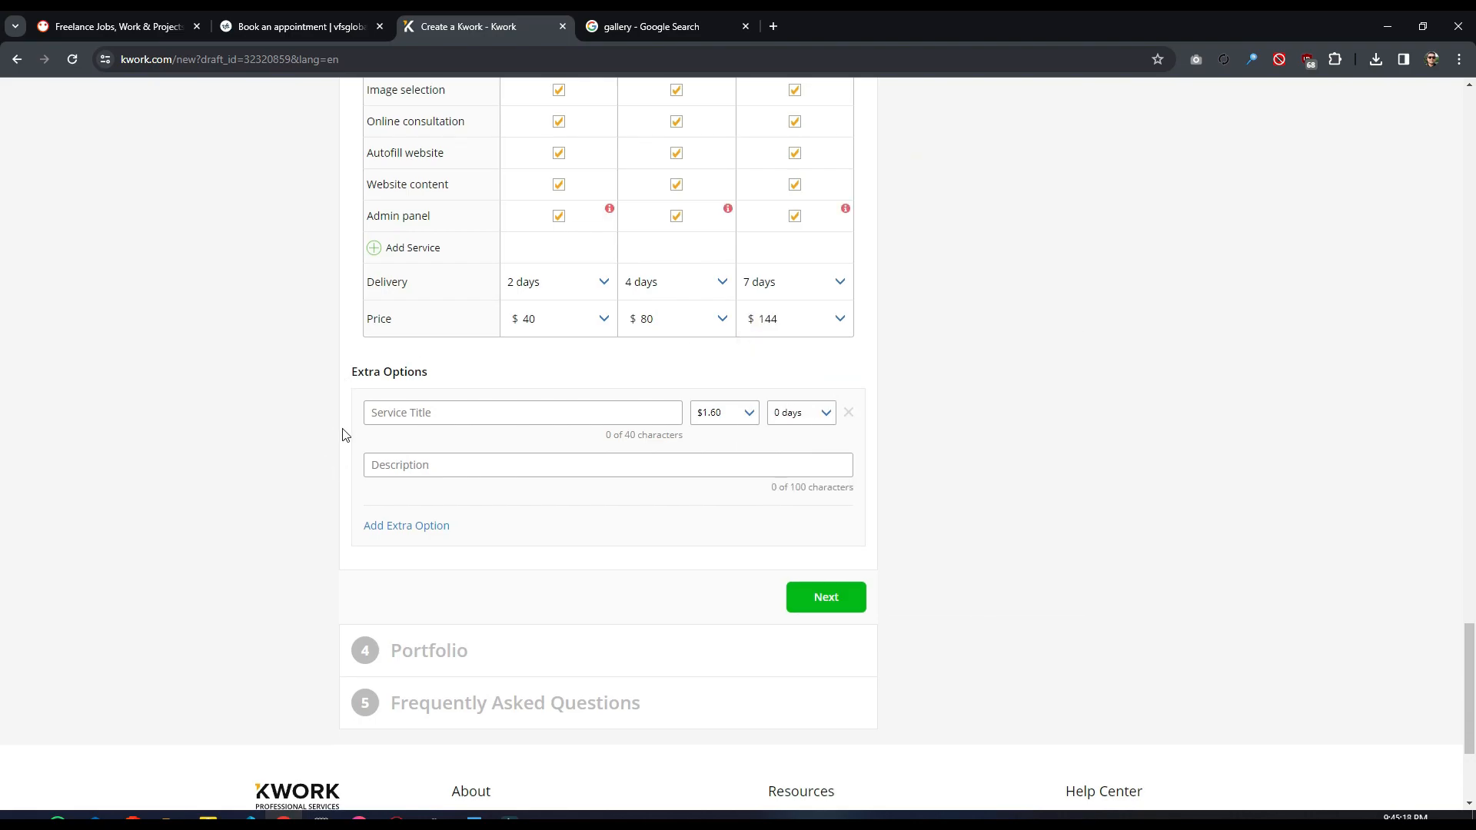
# Step: Exclude the Admin panel service from the Basic and Standard packages
pyautogui.scroll(-2, 636, 316)
pyautogui.scroll(3, 787, 366)
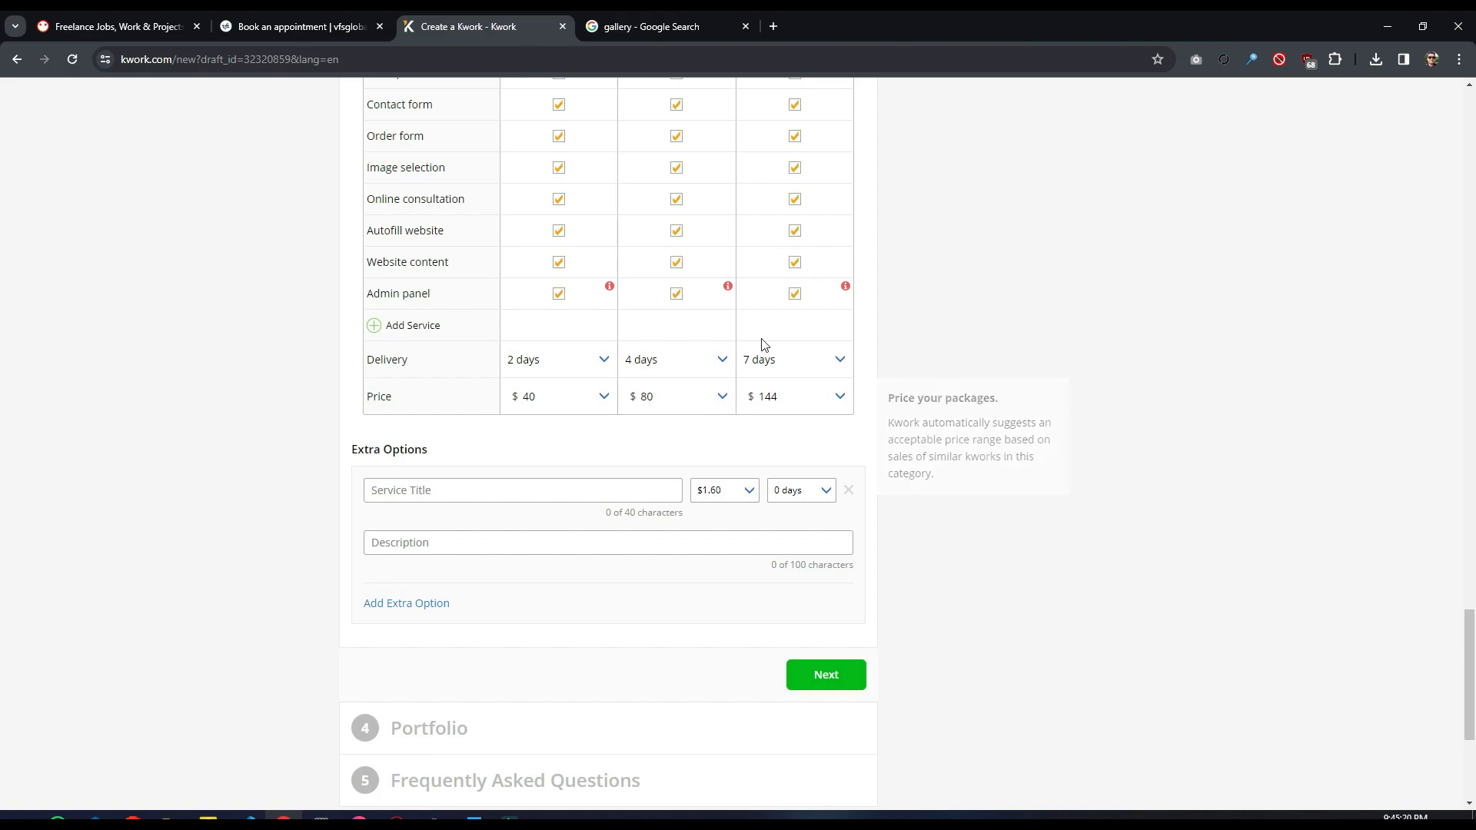
pyautogui.moveTo(844, 291)
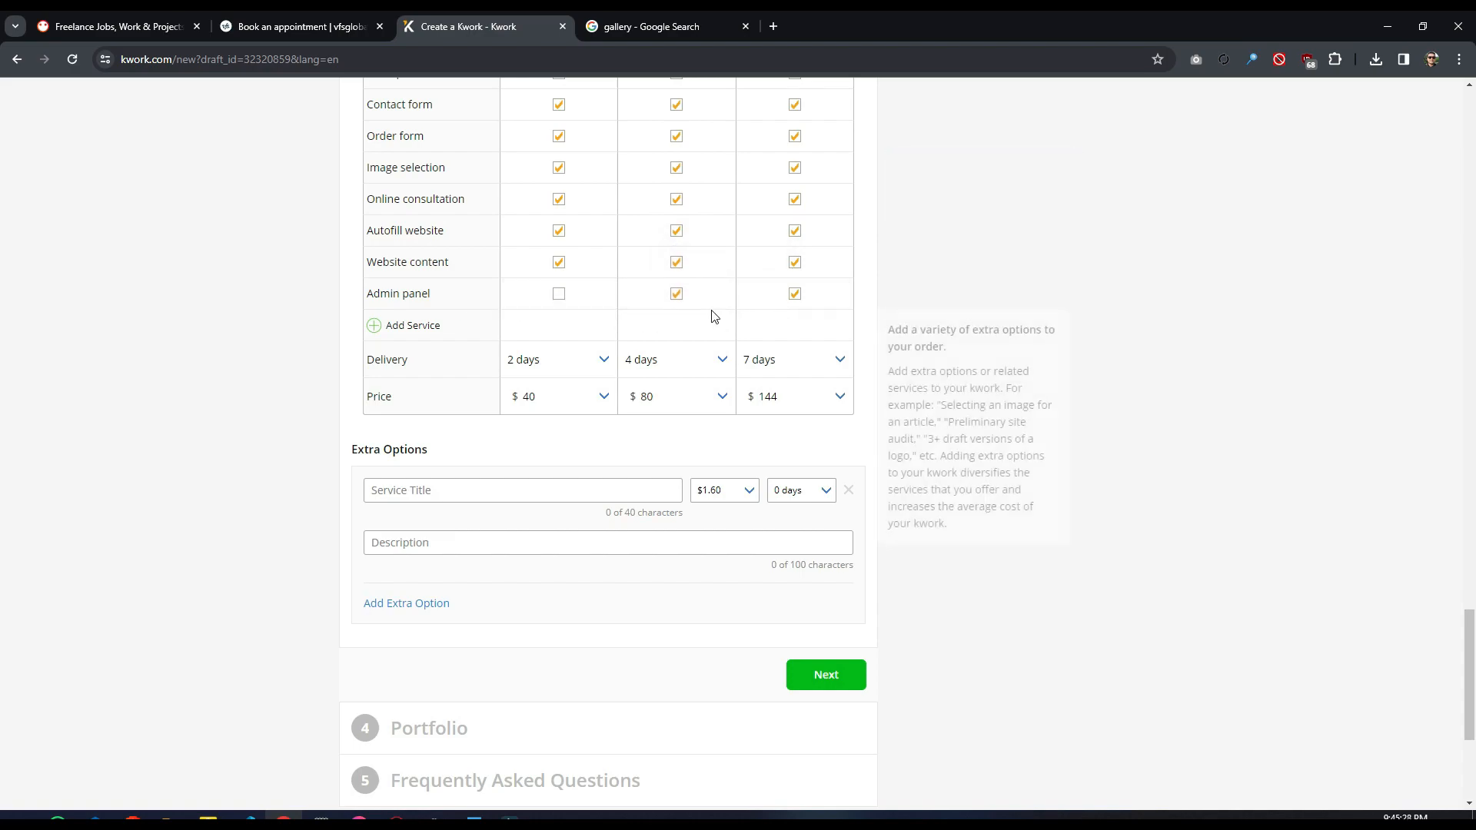
pyautogui.click(678, 297)
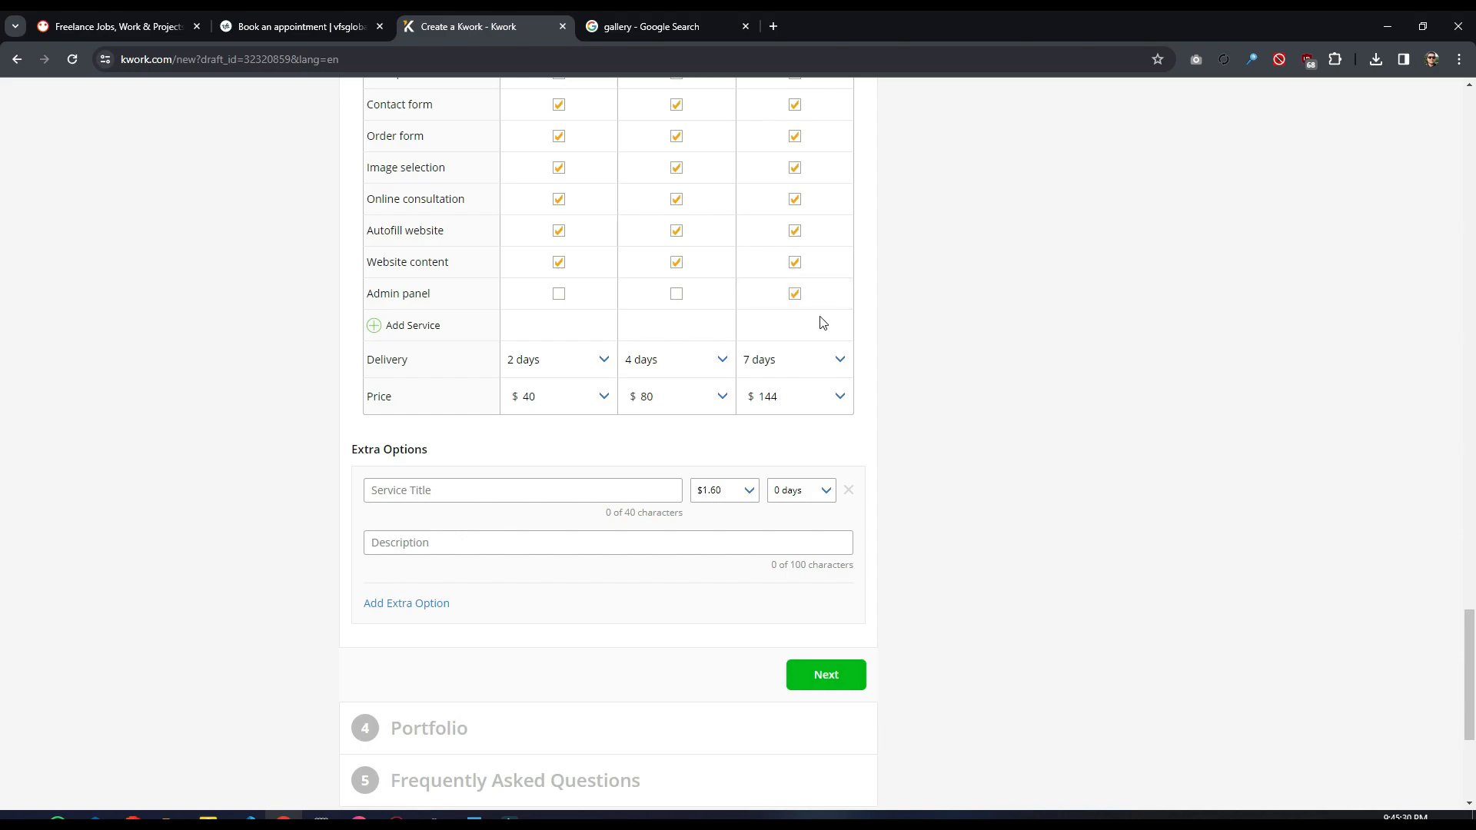
# Step: Enter "I will add or listing 100 products for" as the service title of the first extra option
pyautogui.scroll(-4, 518, 479)
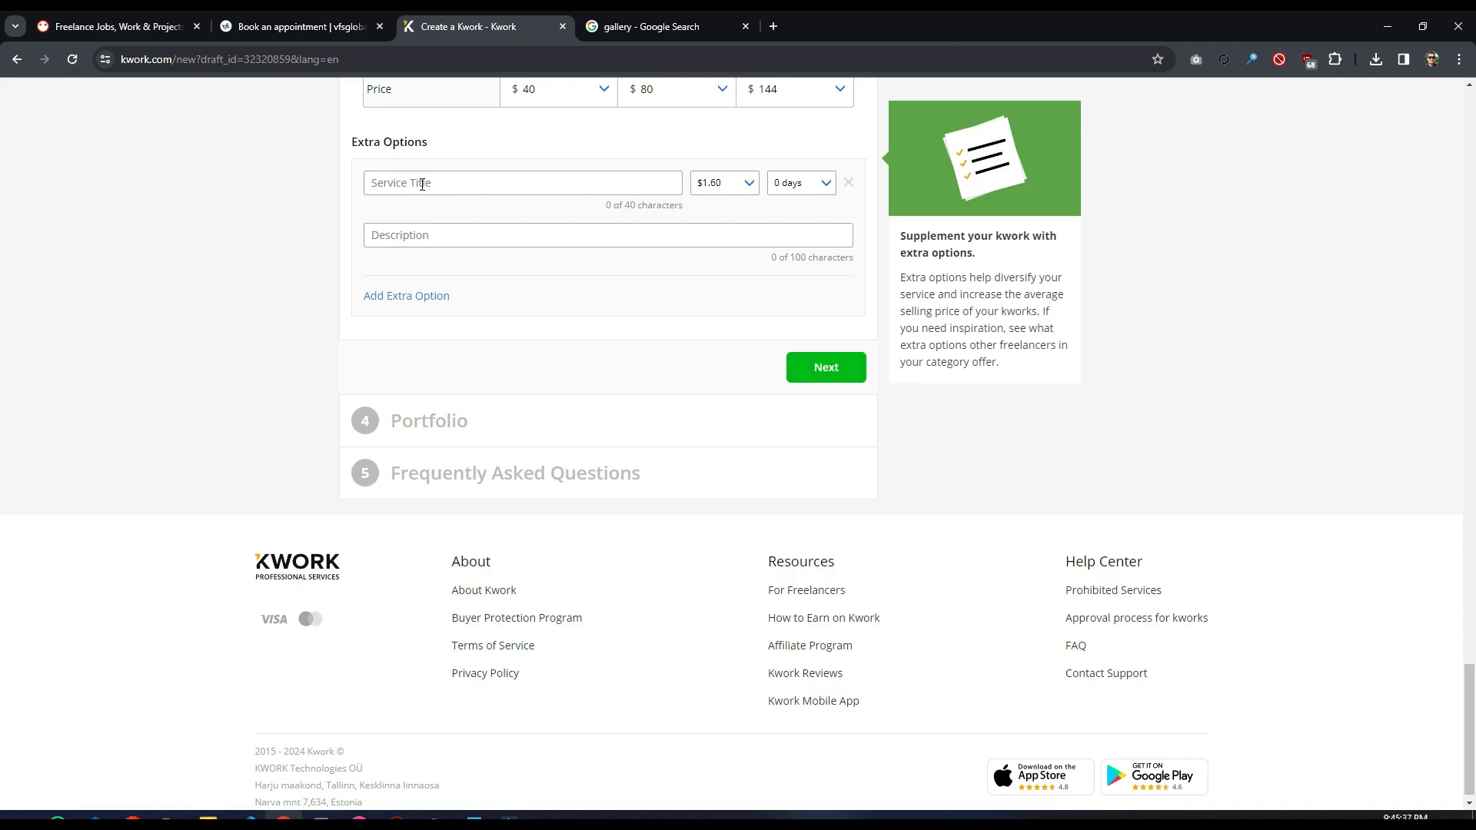
pyautogui.click(422, 185)
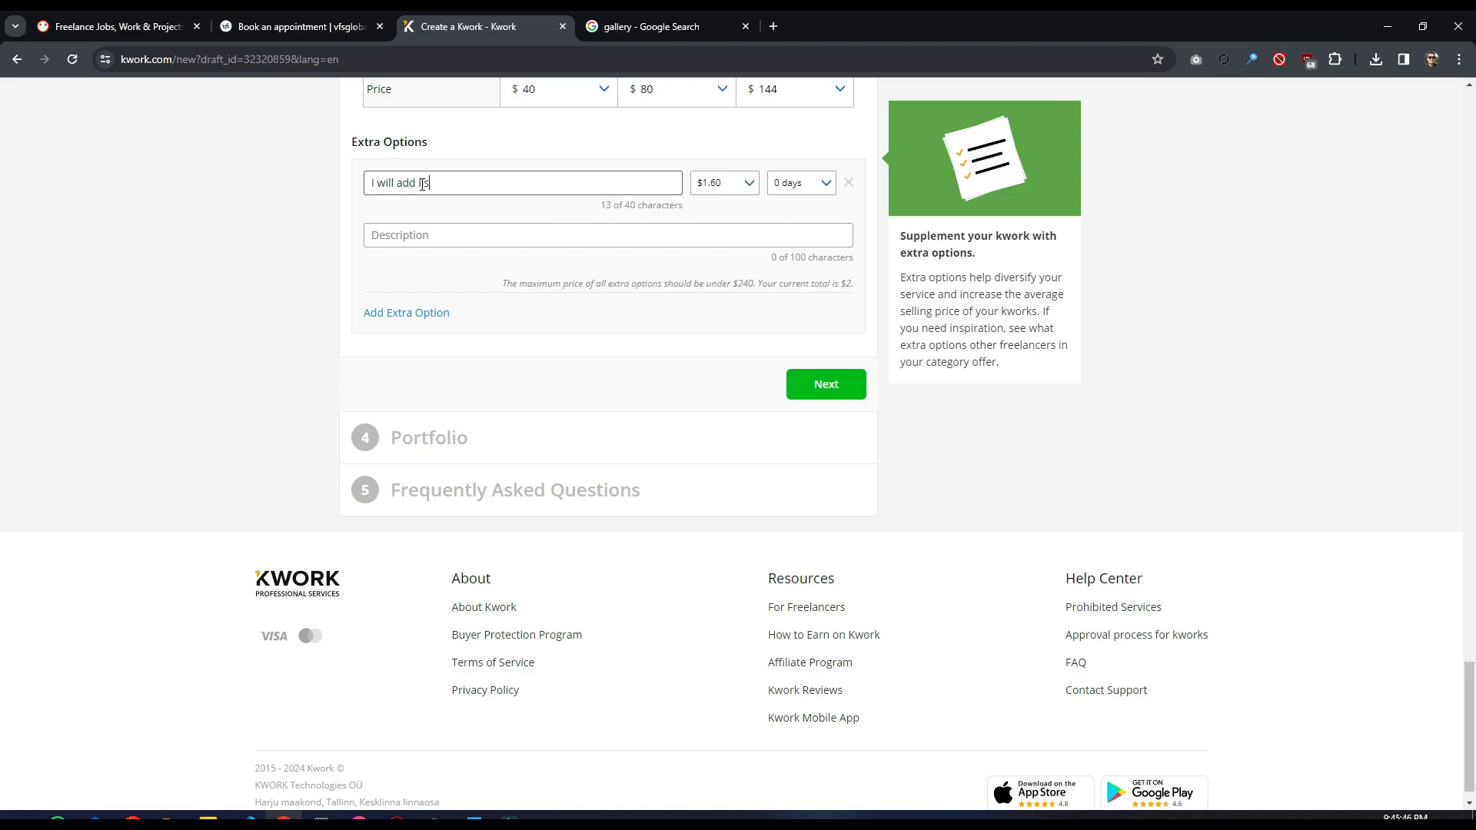
pyautogui.write('ur listin')
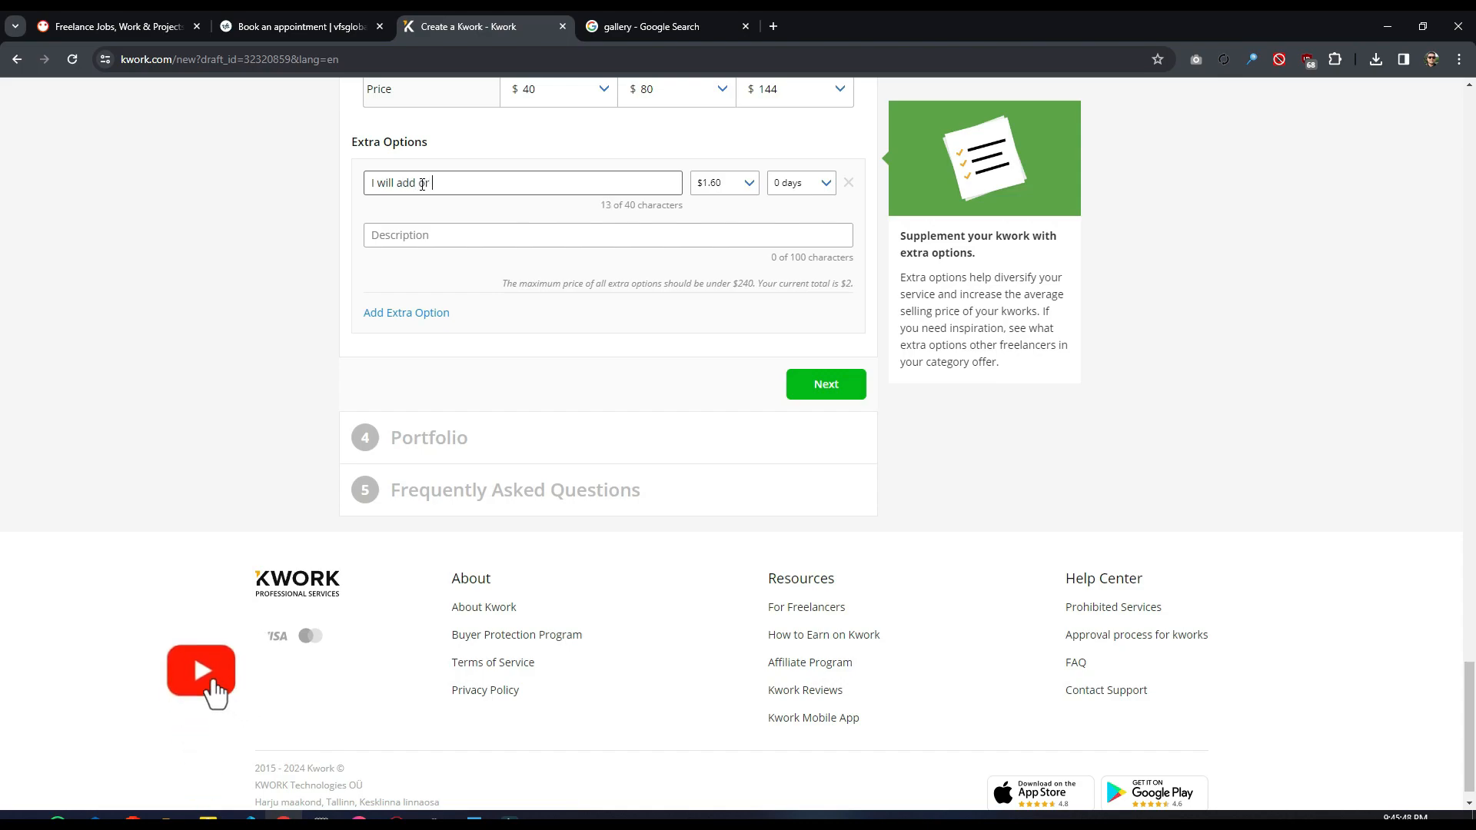
pyautogui.write('g 1')
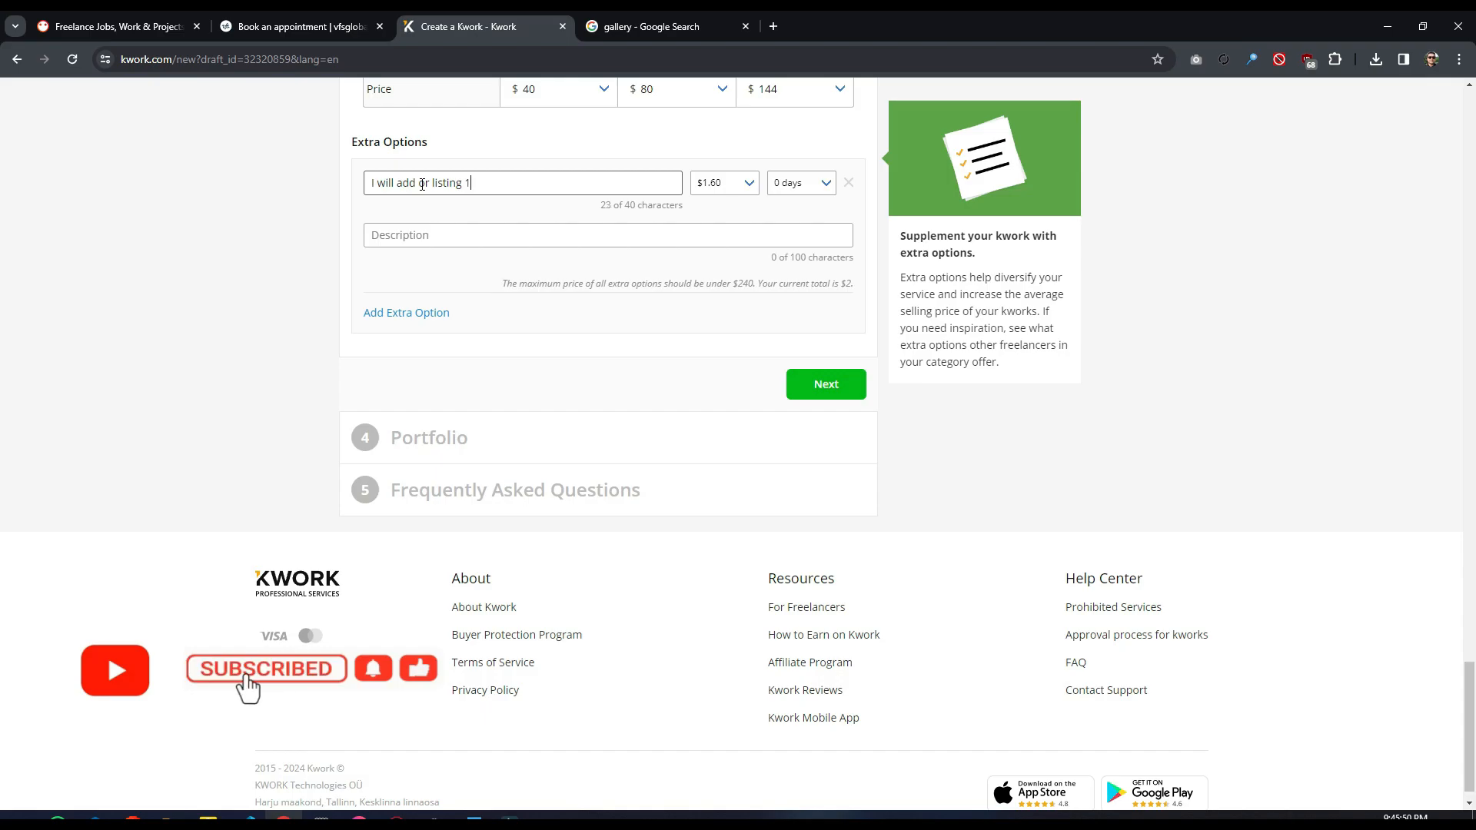
pyautogui.write('00 products')
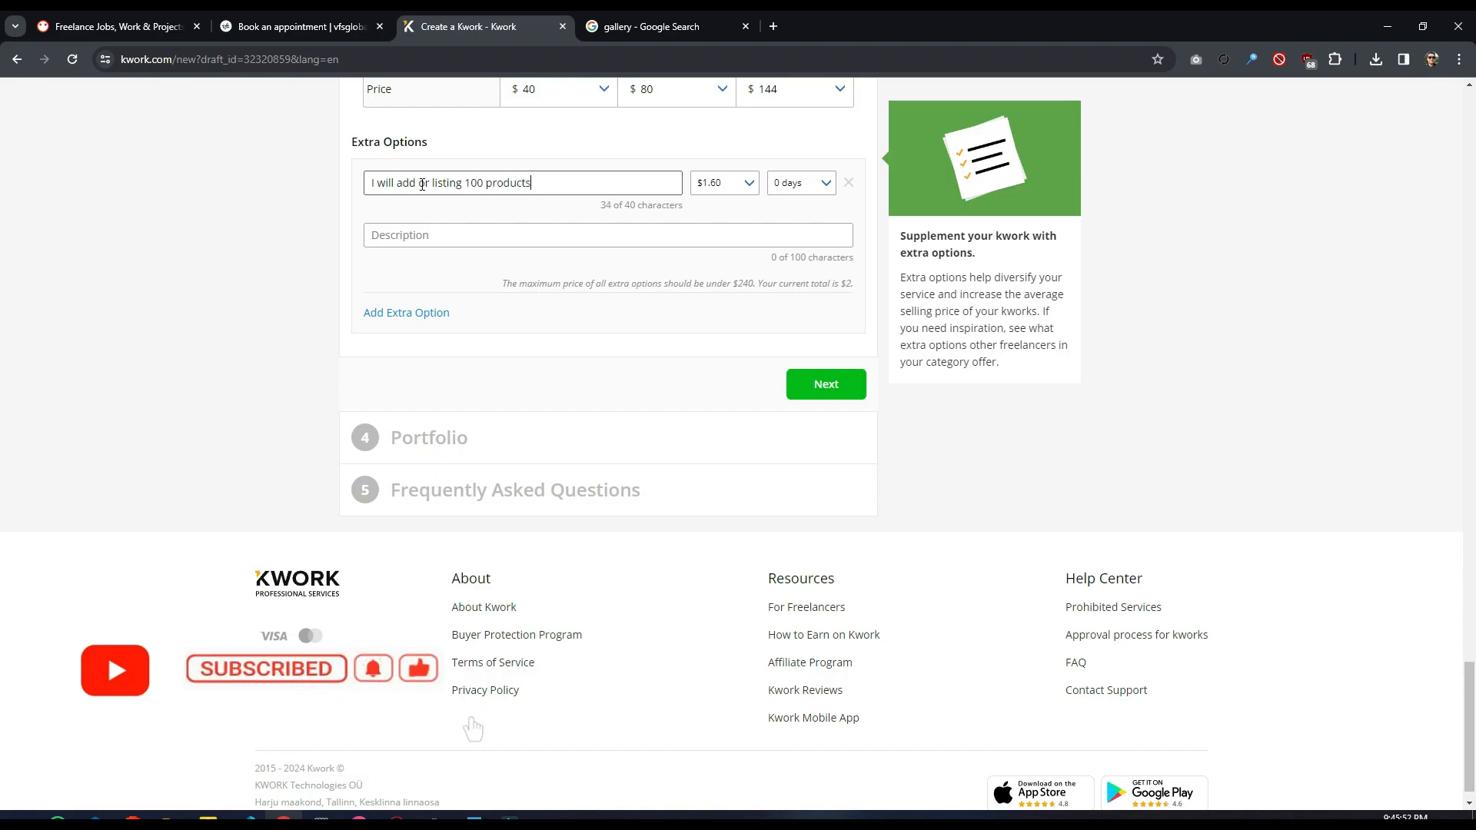
pyautogui.write(' for')
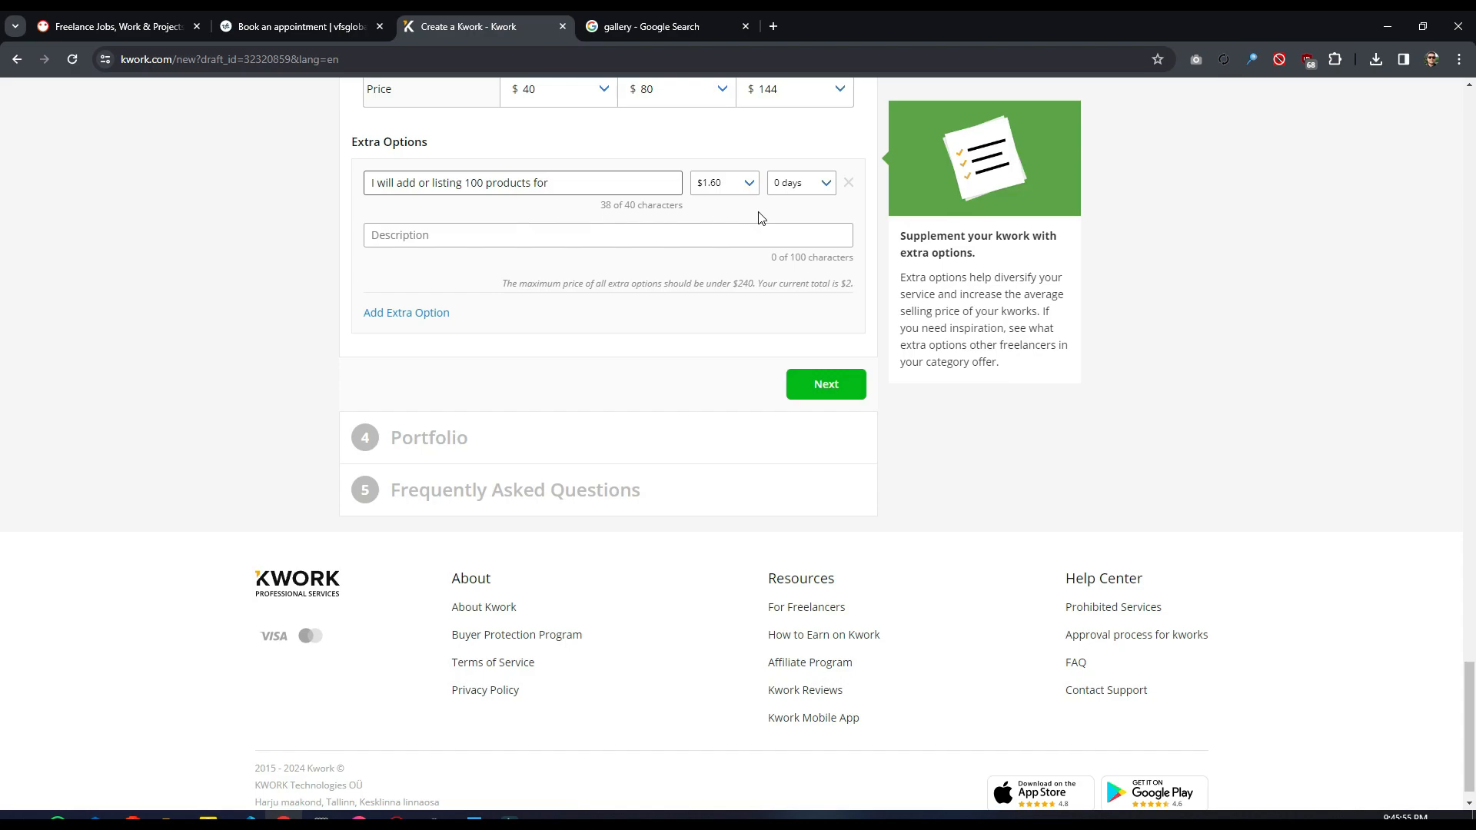
# Step: Set the extra option's price to $48 and its additional time to 0 days
pyautogui.click(726, 188)
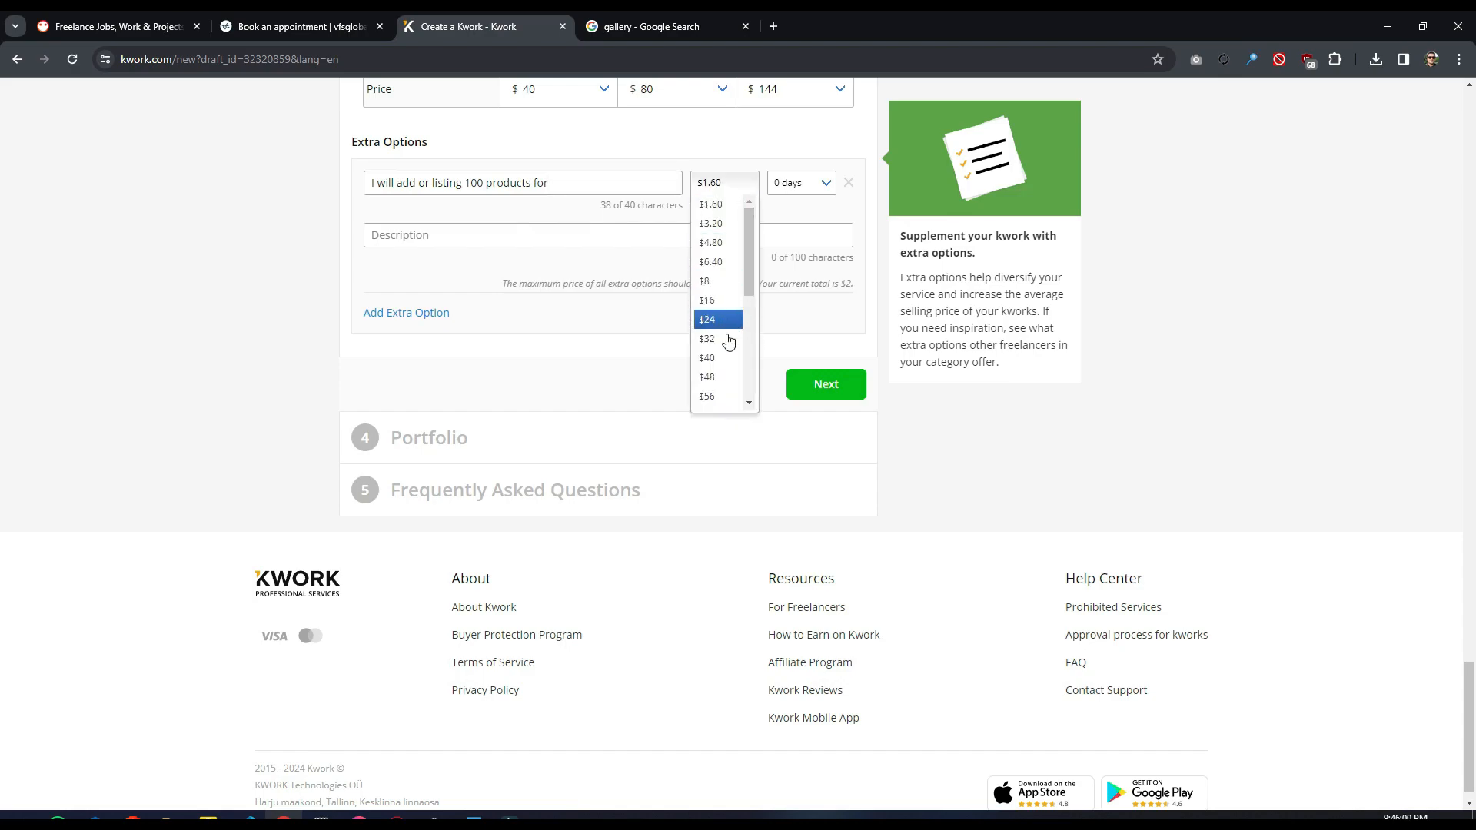
pyautogui.click(715, 377)
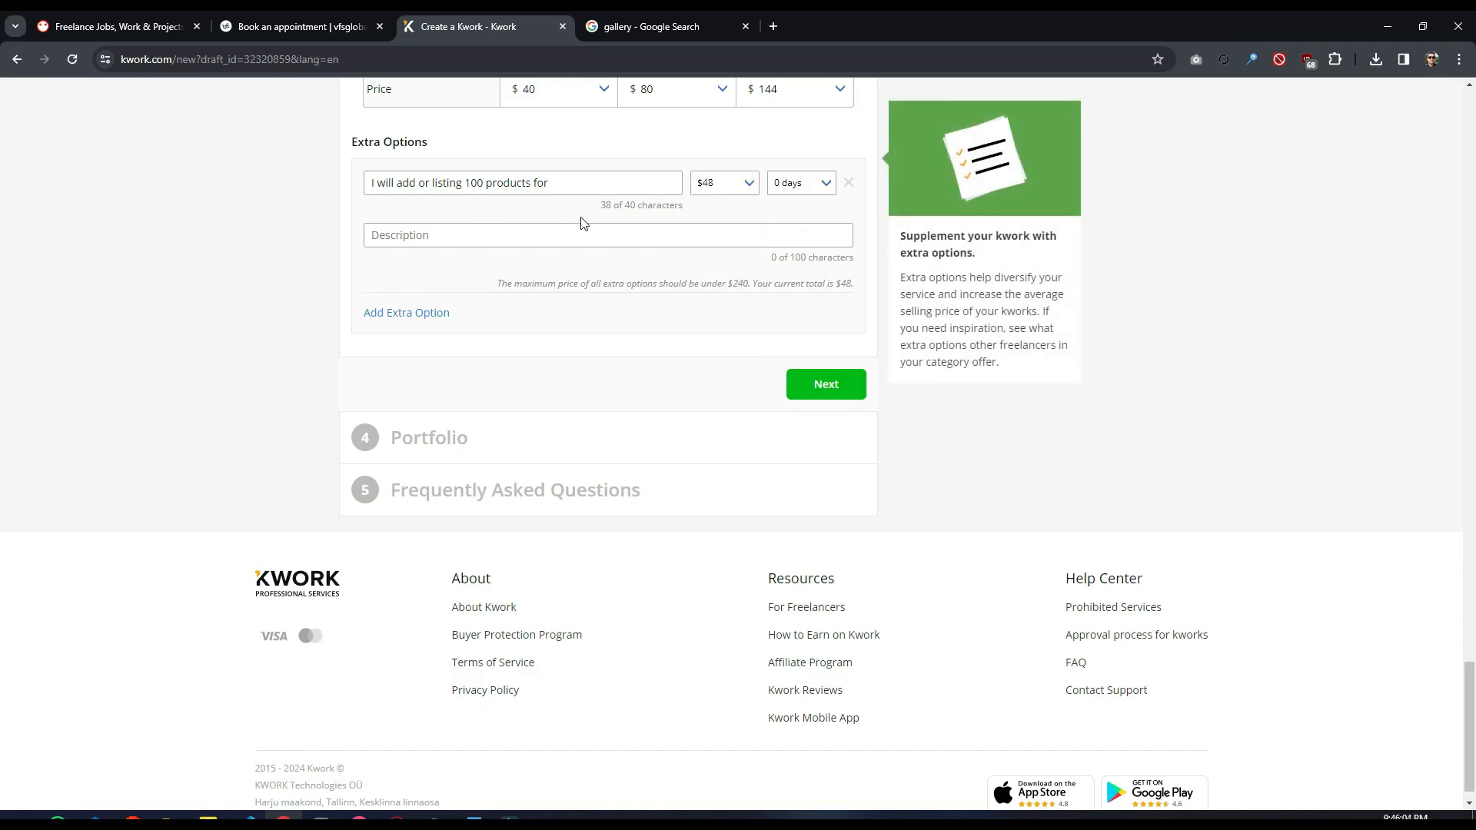
pyautogui.click(777, 196)
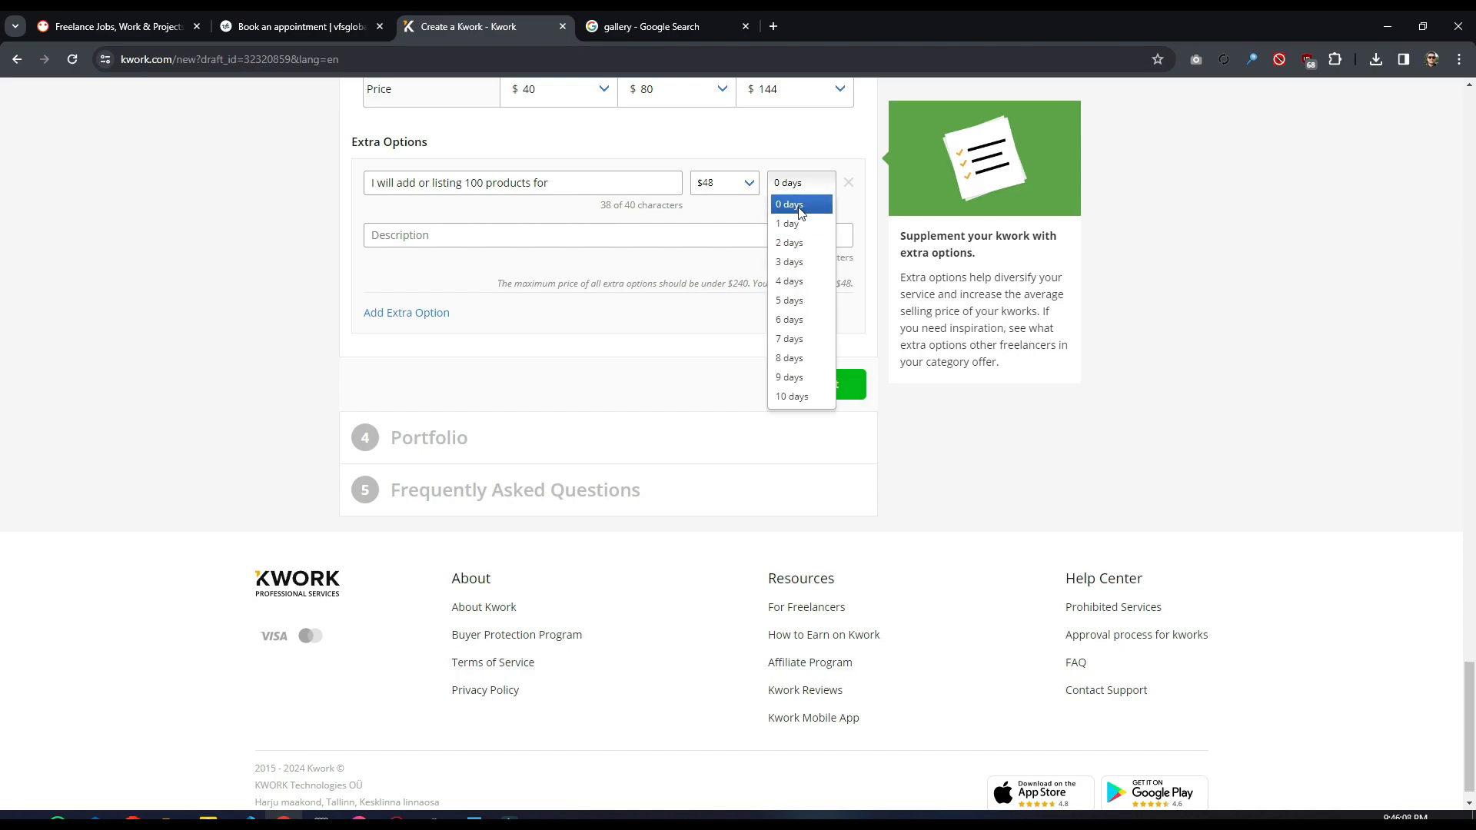
pyautogui.click(800, 208)
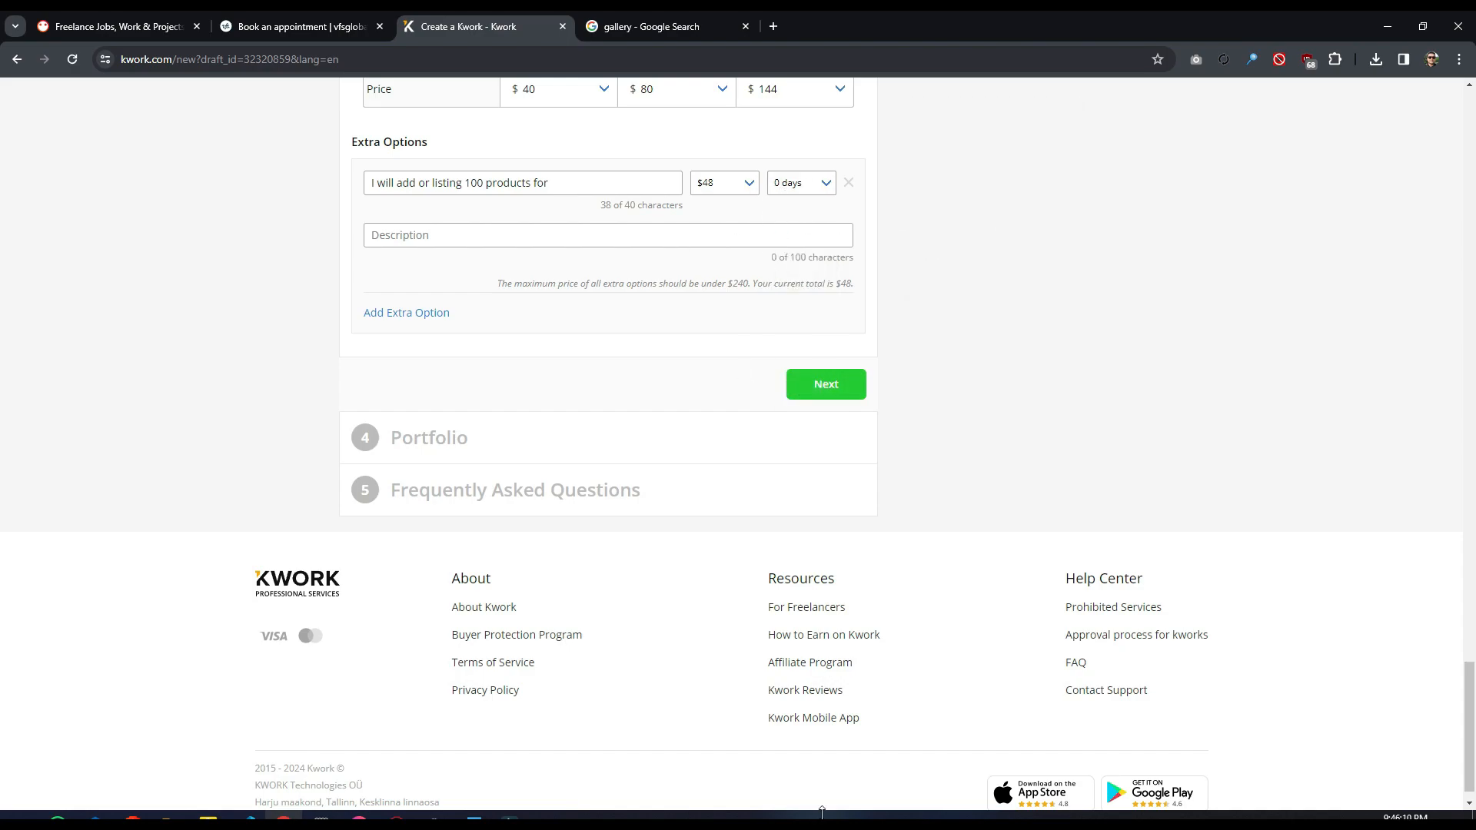
# Step: Exclude the Admin panel service from the Premium package
pyautogui.scroll(6, 800, 791)
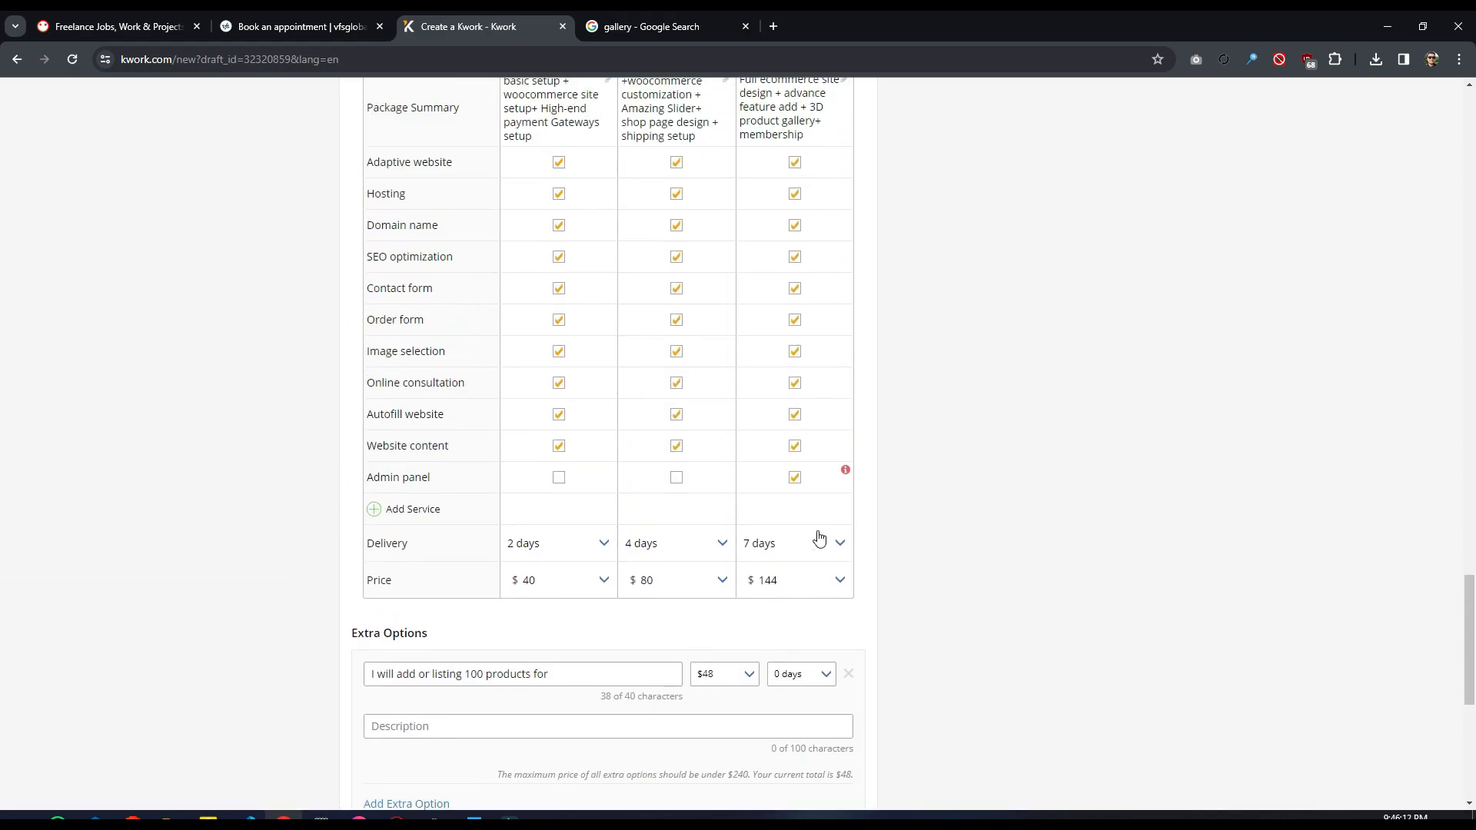
pyautogui.moveTo(845, 475)
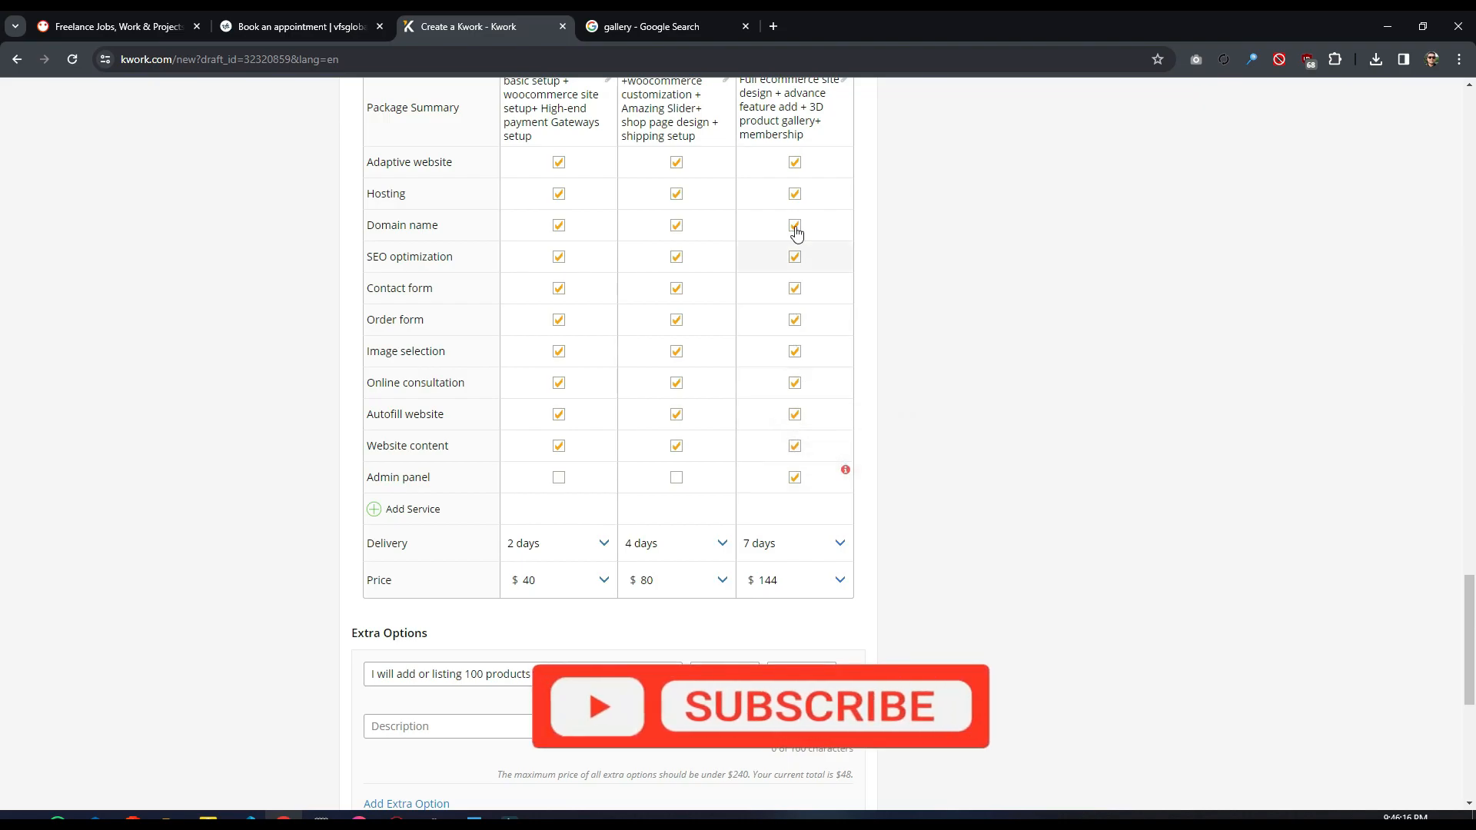
pyautogui.click(795, 477)
# Step: Open the form for adding the first sample in the Portfolio section
pyautogui.scroll(-6, 699, 623)
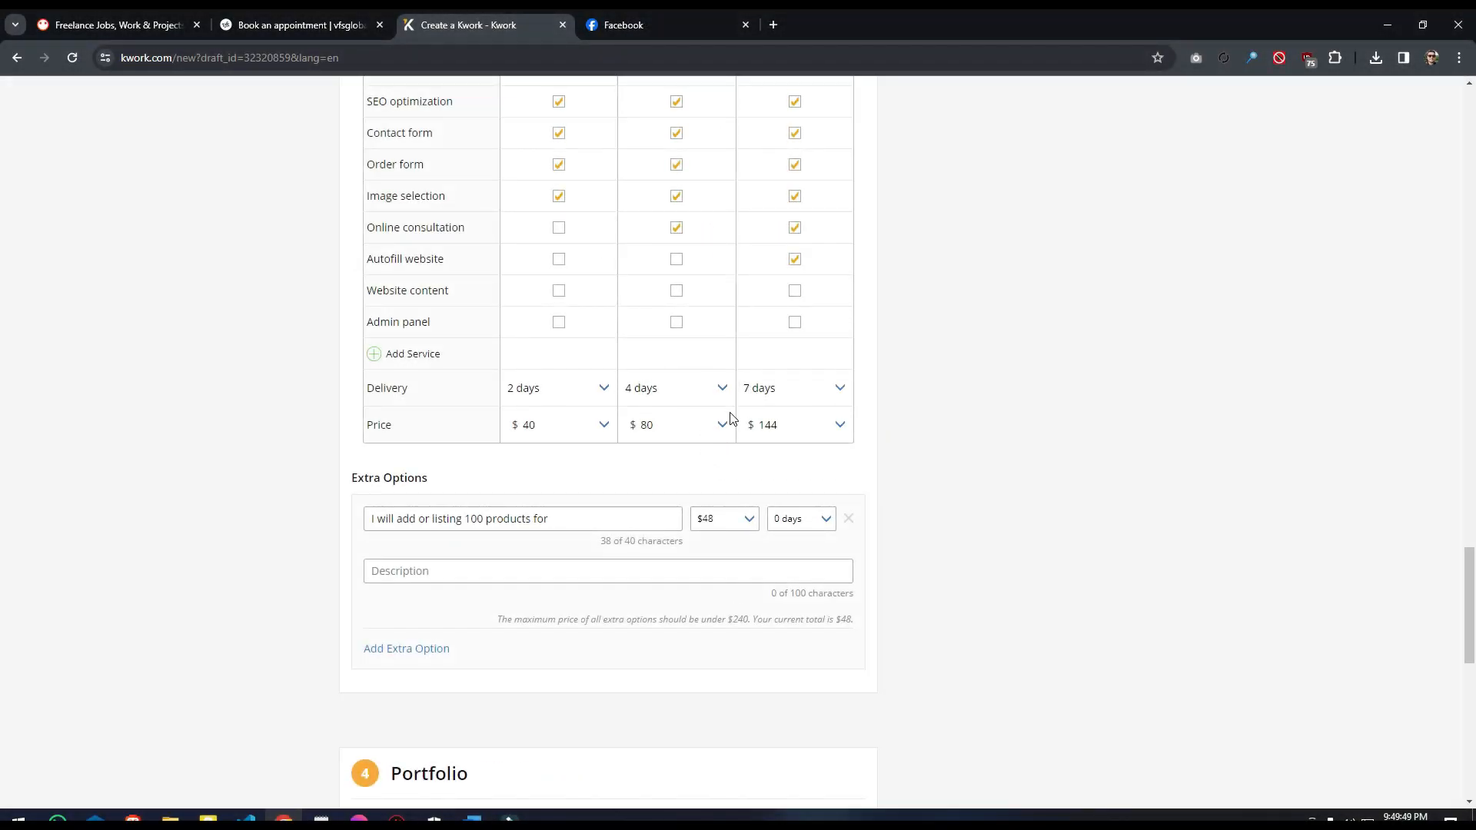
pyautogui.scroll(-9, 676, 561)
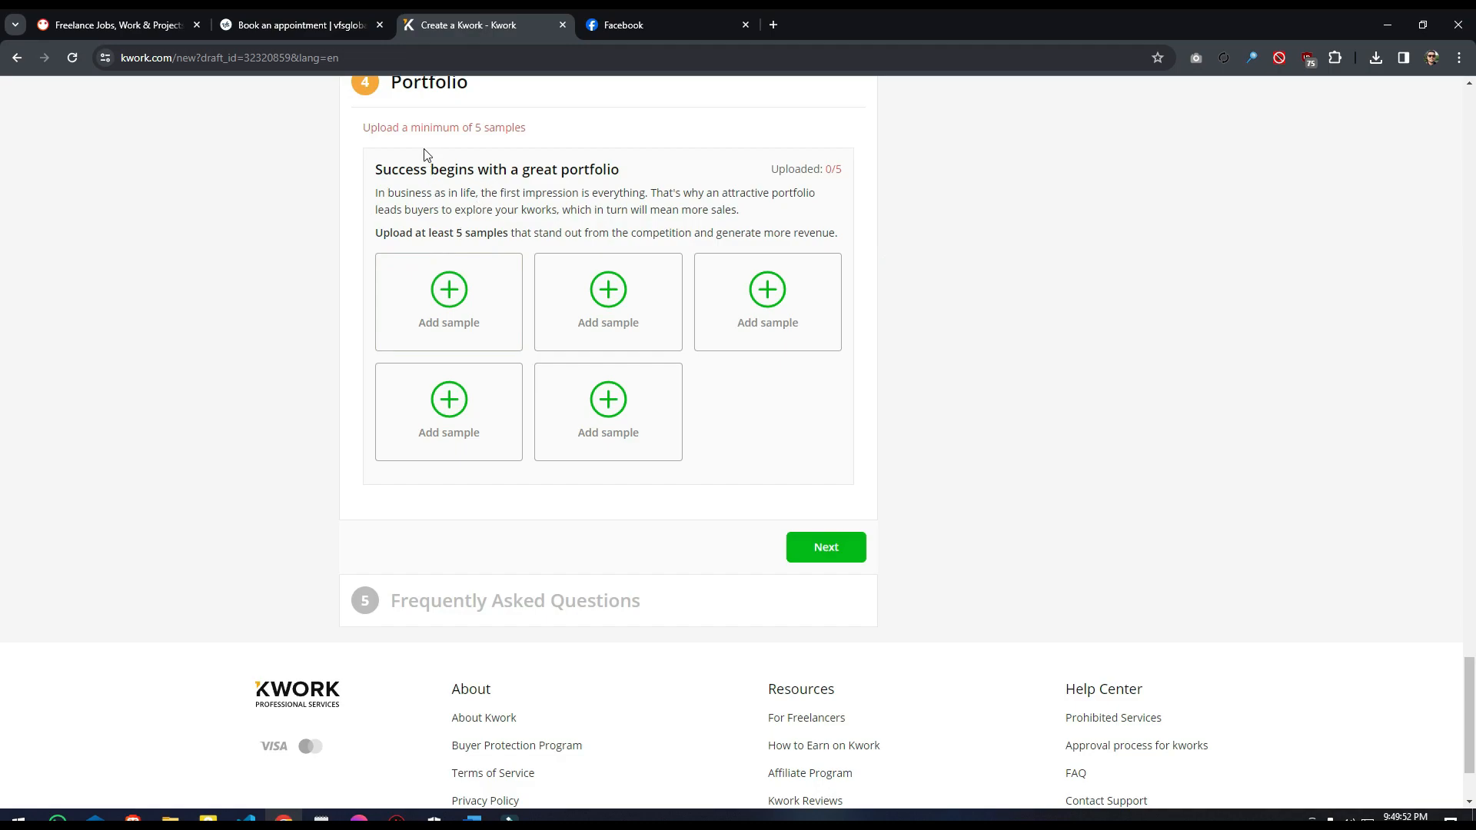
pyautogui.moveTo(397, 127); pyautogui.dragTo(526, 129)
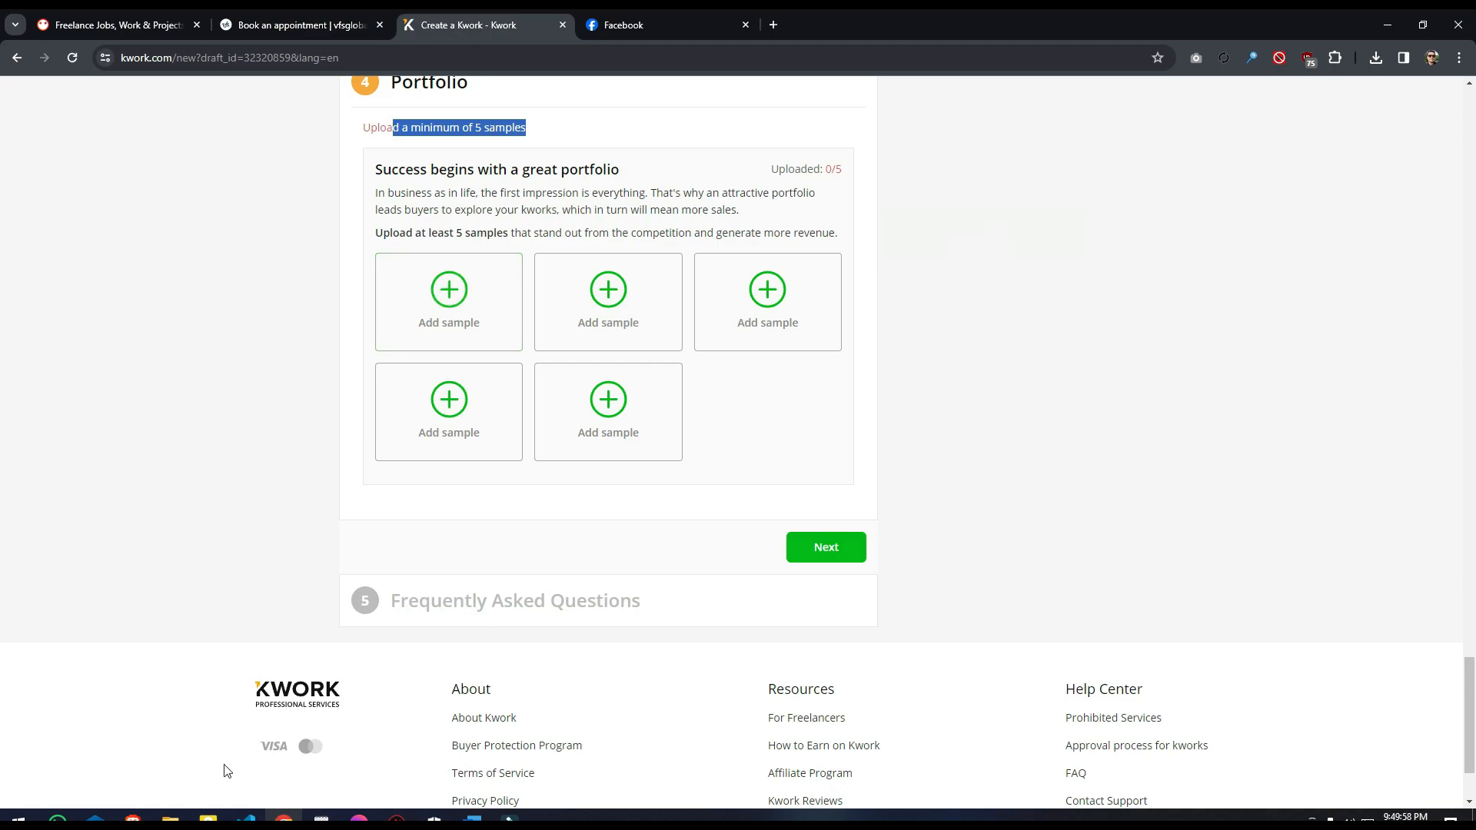
pyautogui.click(455, 325)
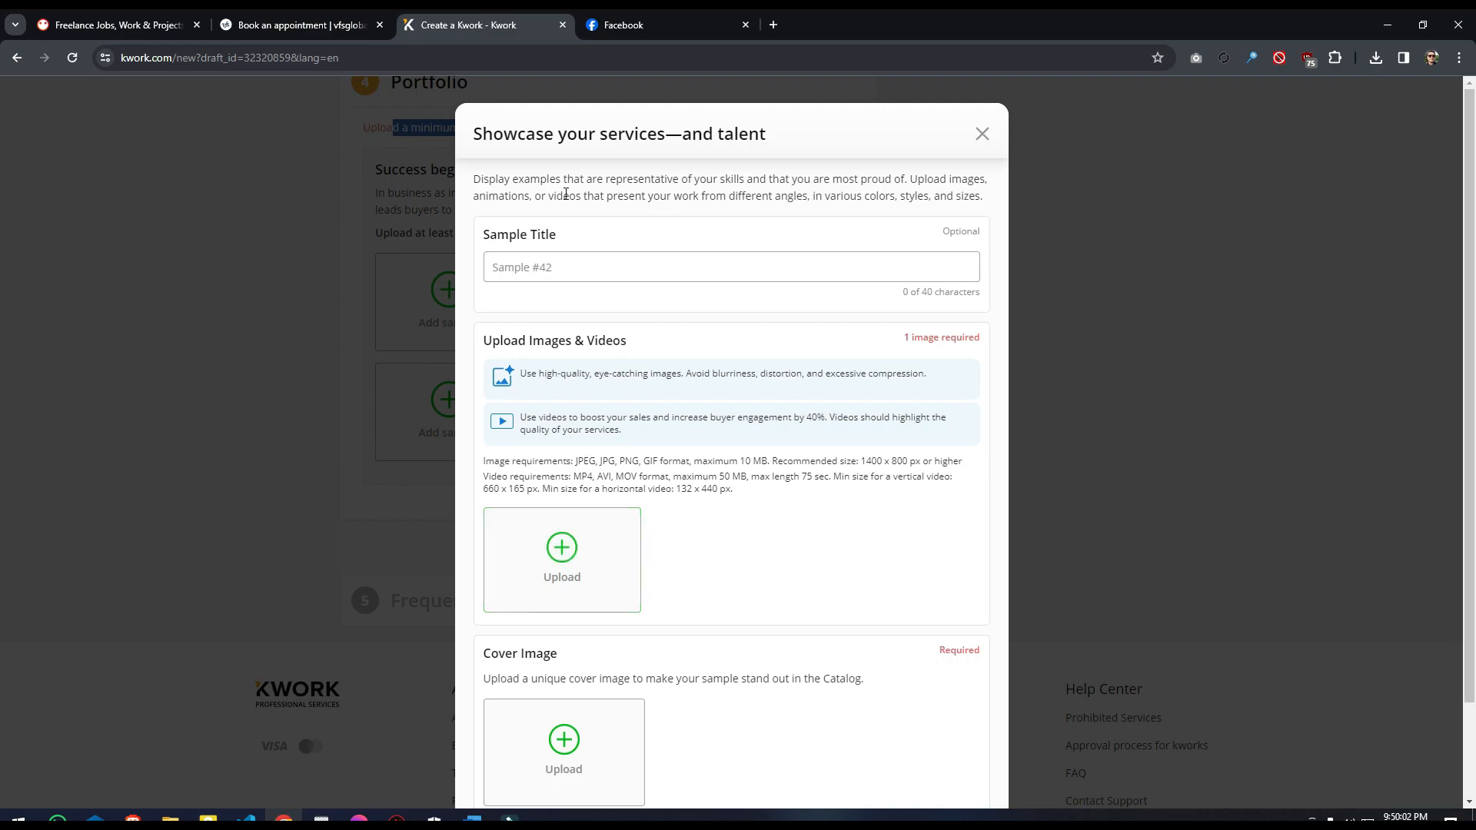
pyautogui.click(535, 266)
pyautogui.click(599, 302)
# Step: Upload the "Launching soon!" image from the Kwork portfolio folder to the first sample and save the sample
pyautogui.click(578, 509)
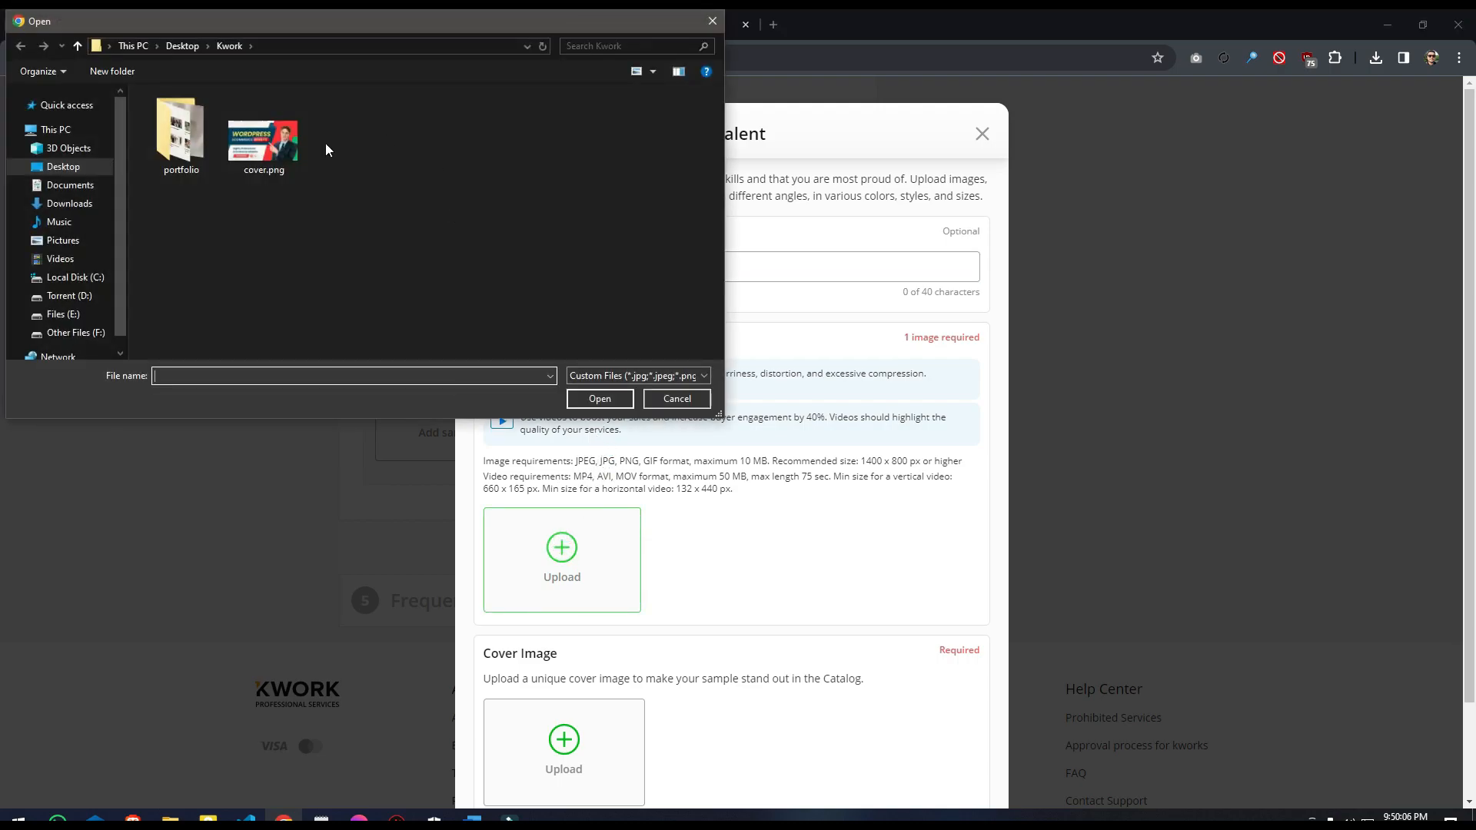
pyautogui.doubleClick(177, 158)
pyautogui.click(186, 167)
pyautogui.doubleClick(187, 167)
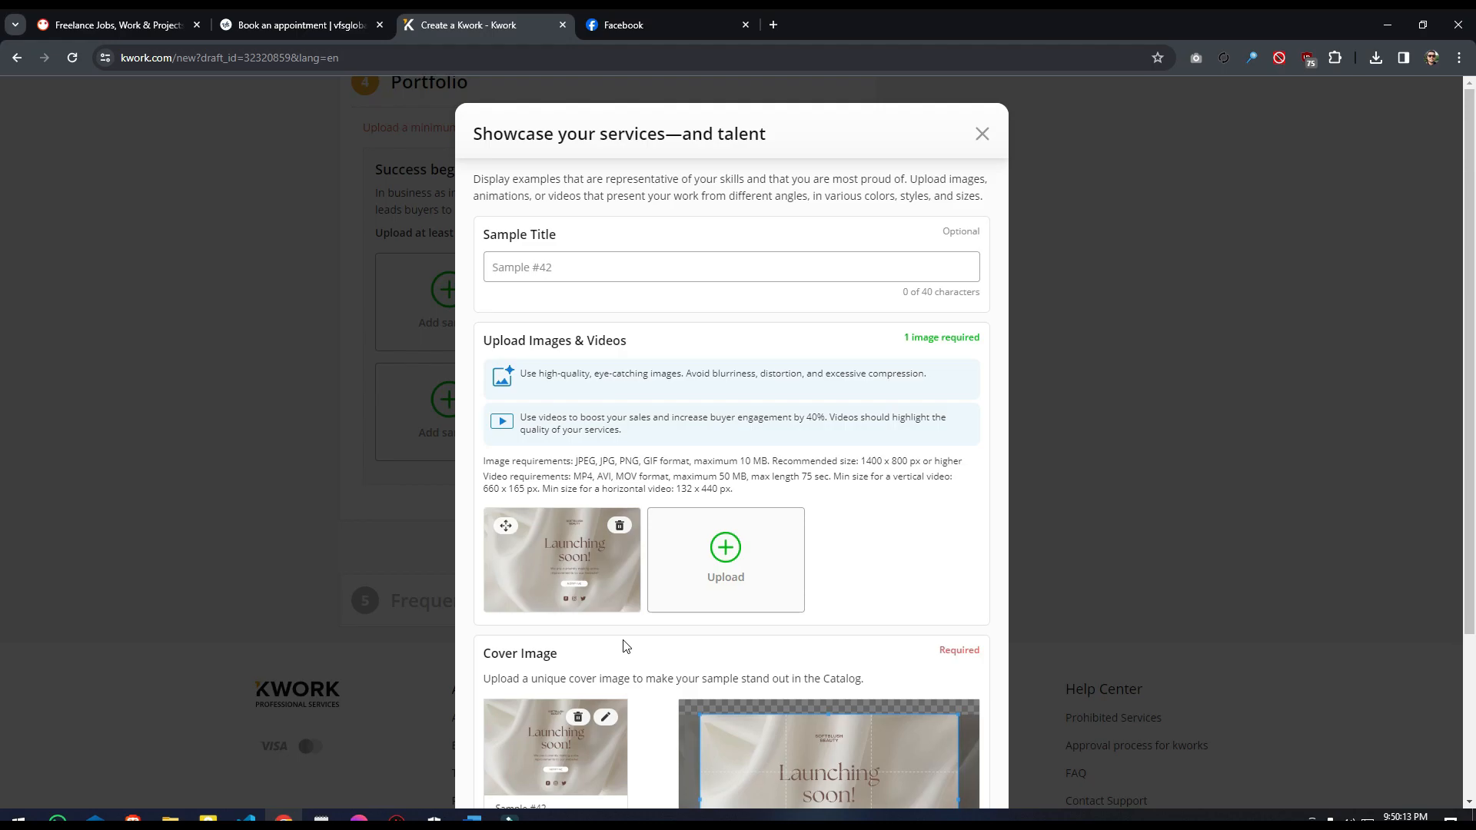
pyautogui.scroll(-3, 627, 646)
pyautogui.click(780, 756)
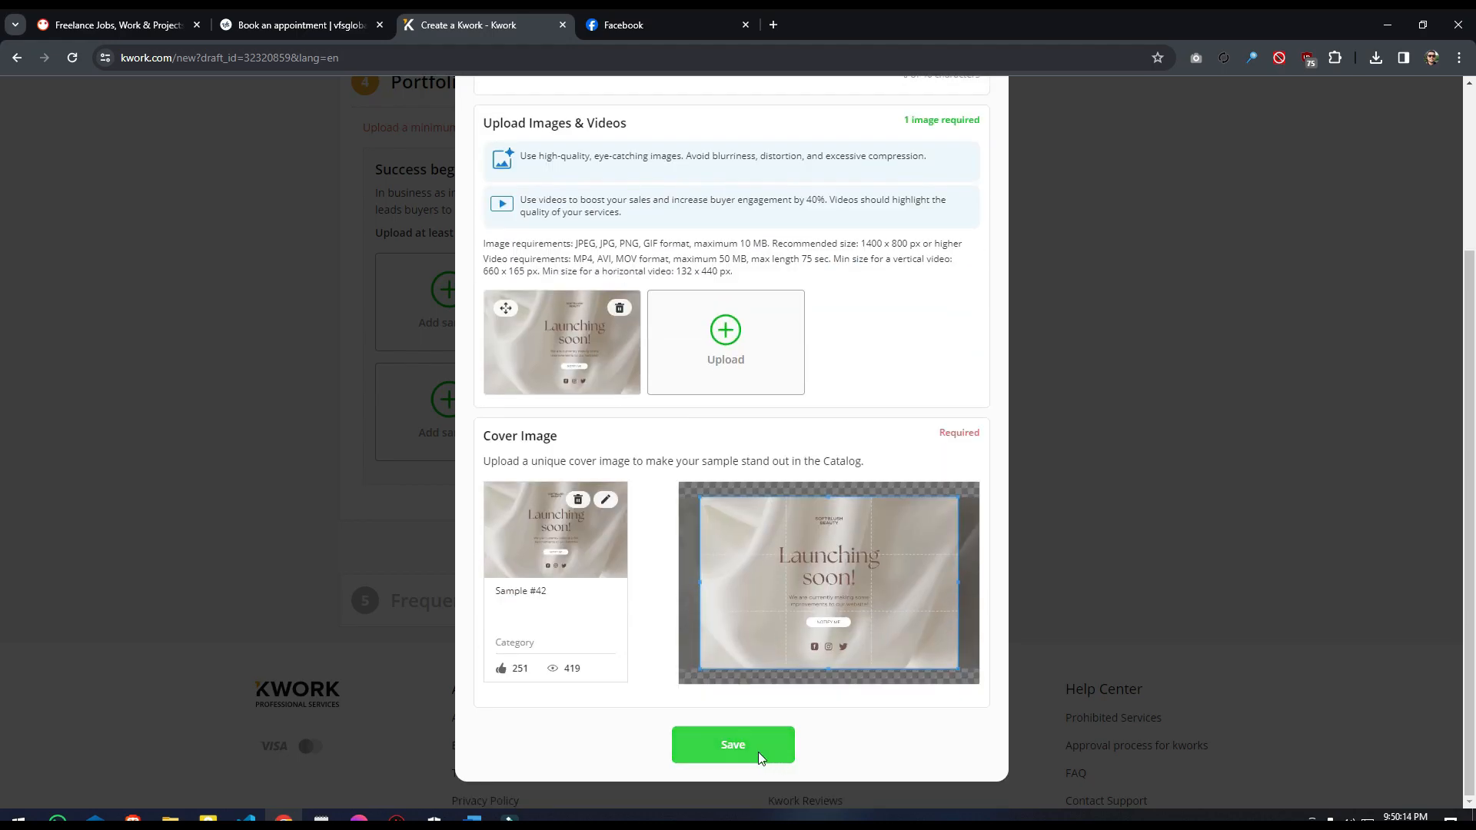
# Step: Add a second portfolio sample with the "Past Projects" image, adjust its cover crop slightly and save the sample
pyautogui.click(597, 334)
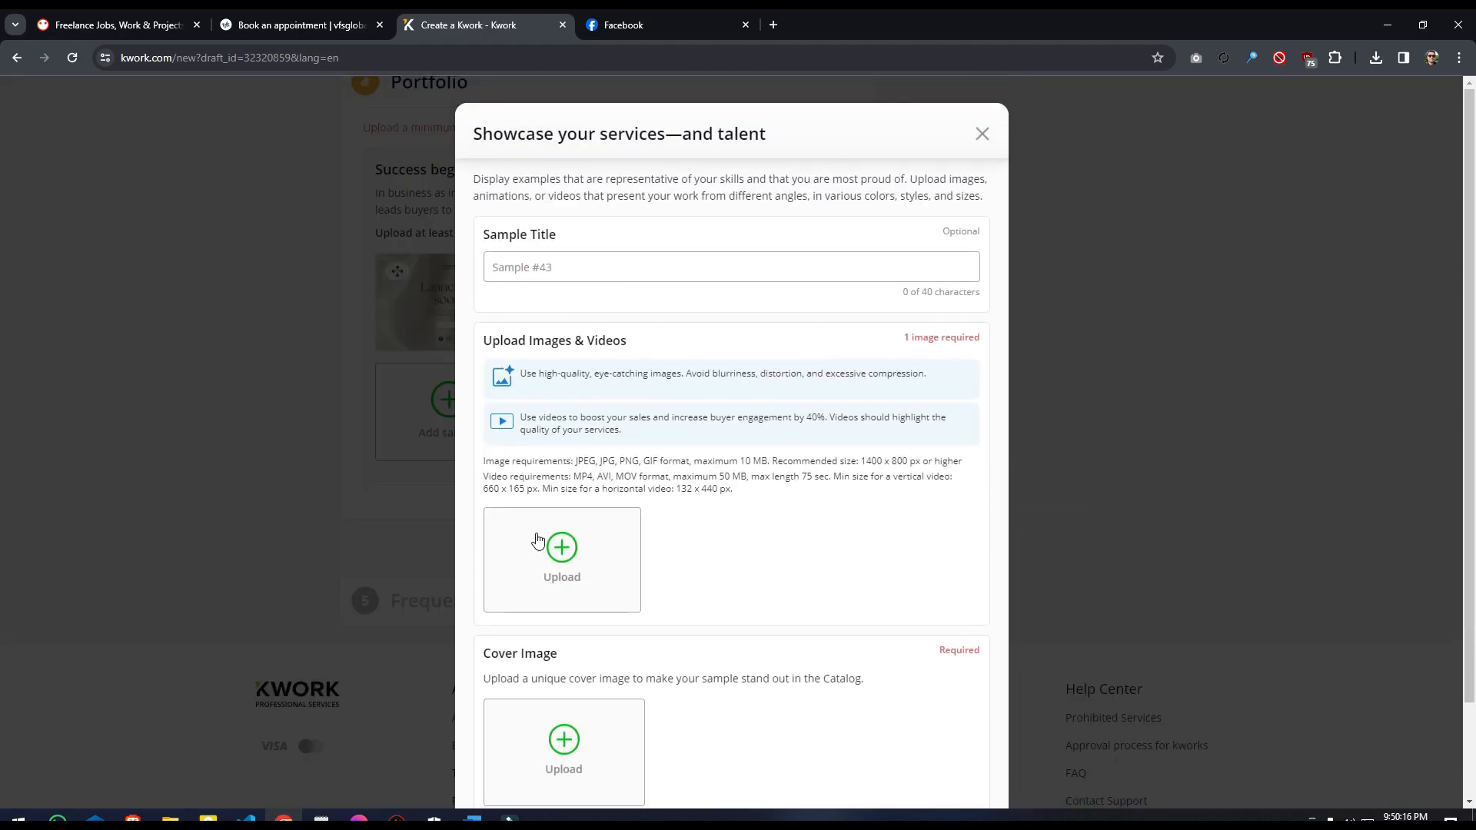
pyautogui.click(562, 549)
pyautogui.click(260, 149)
pyautogui.doubleClick(260, 149)
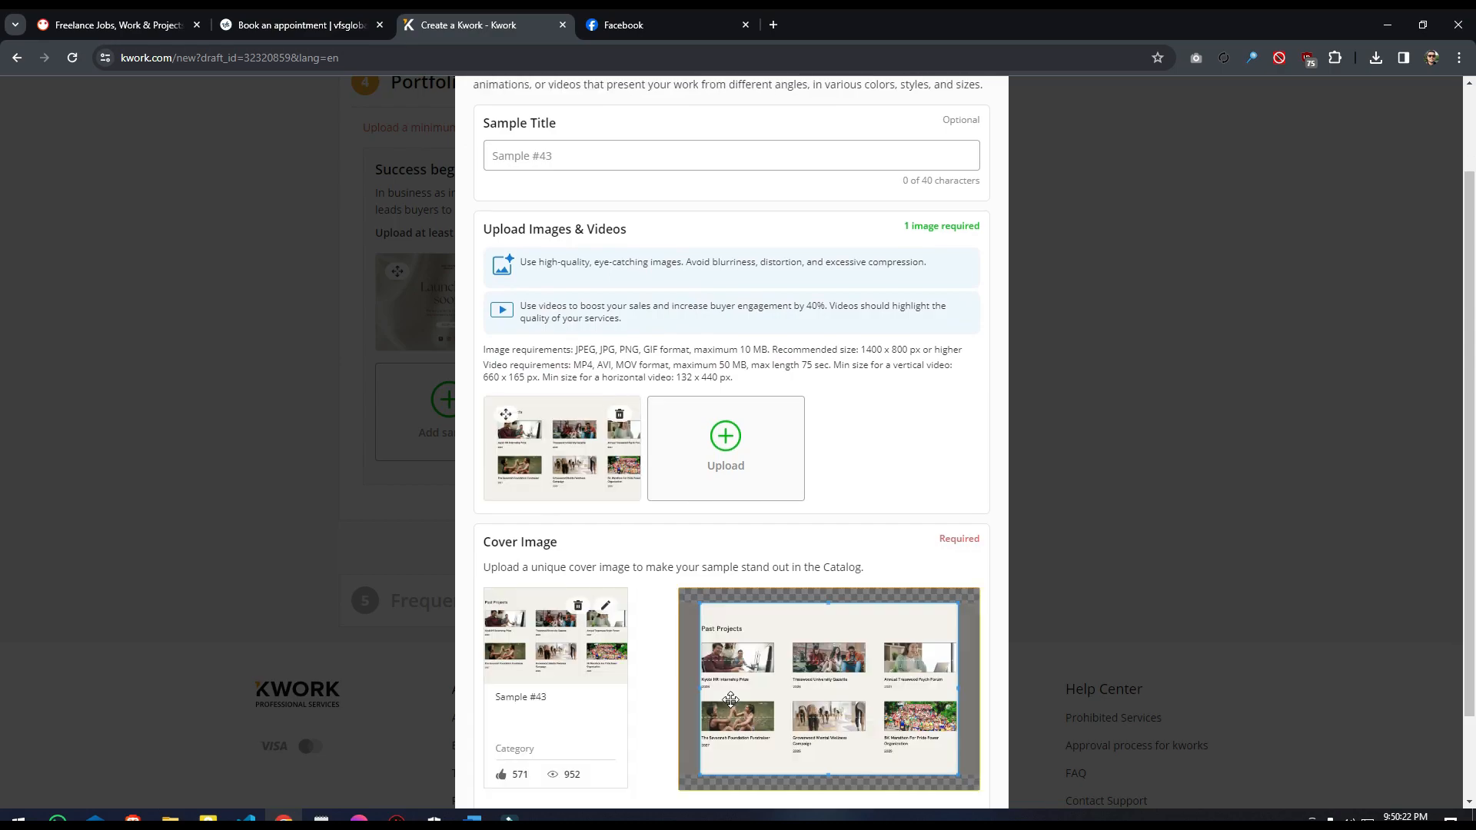
pyautogui.moveTo(839, 711); pyautogui.dragTo(830, 715)
pyautogui.scroll(-1, 666, 664)
pyautogui.scroll(-1, 666, 664)
pyautogui.click(717, 745)
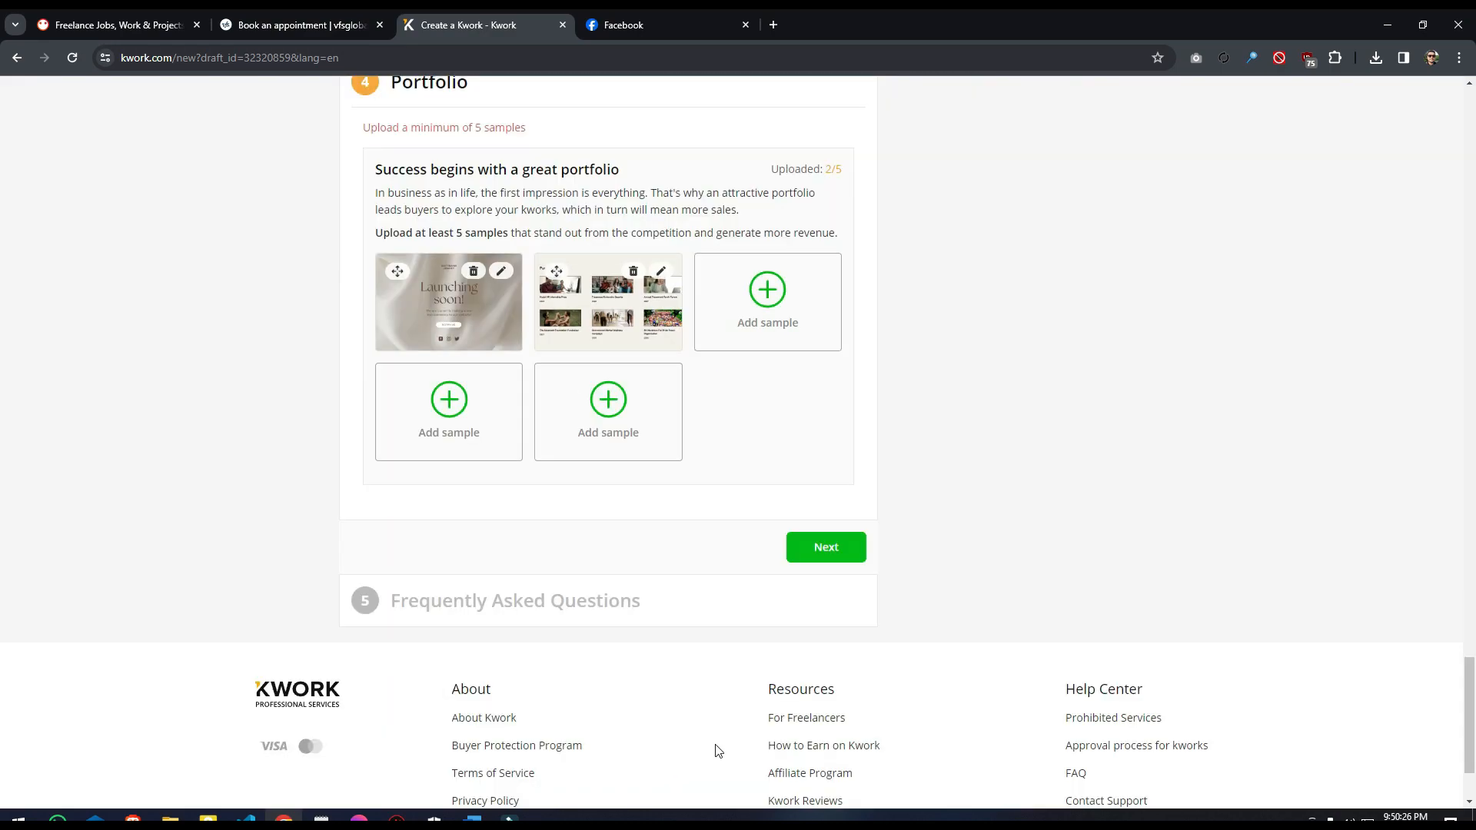
# Step: Add a third portfolio sample with the image of two client testimonials and save the sample
pyautogui.click(640, 370)
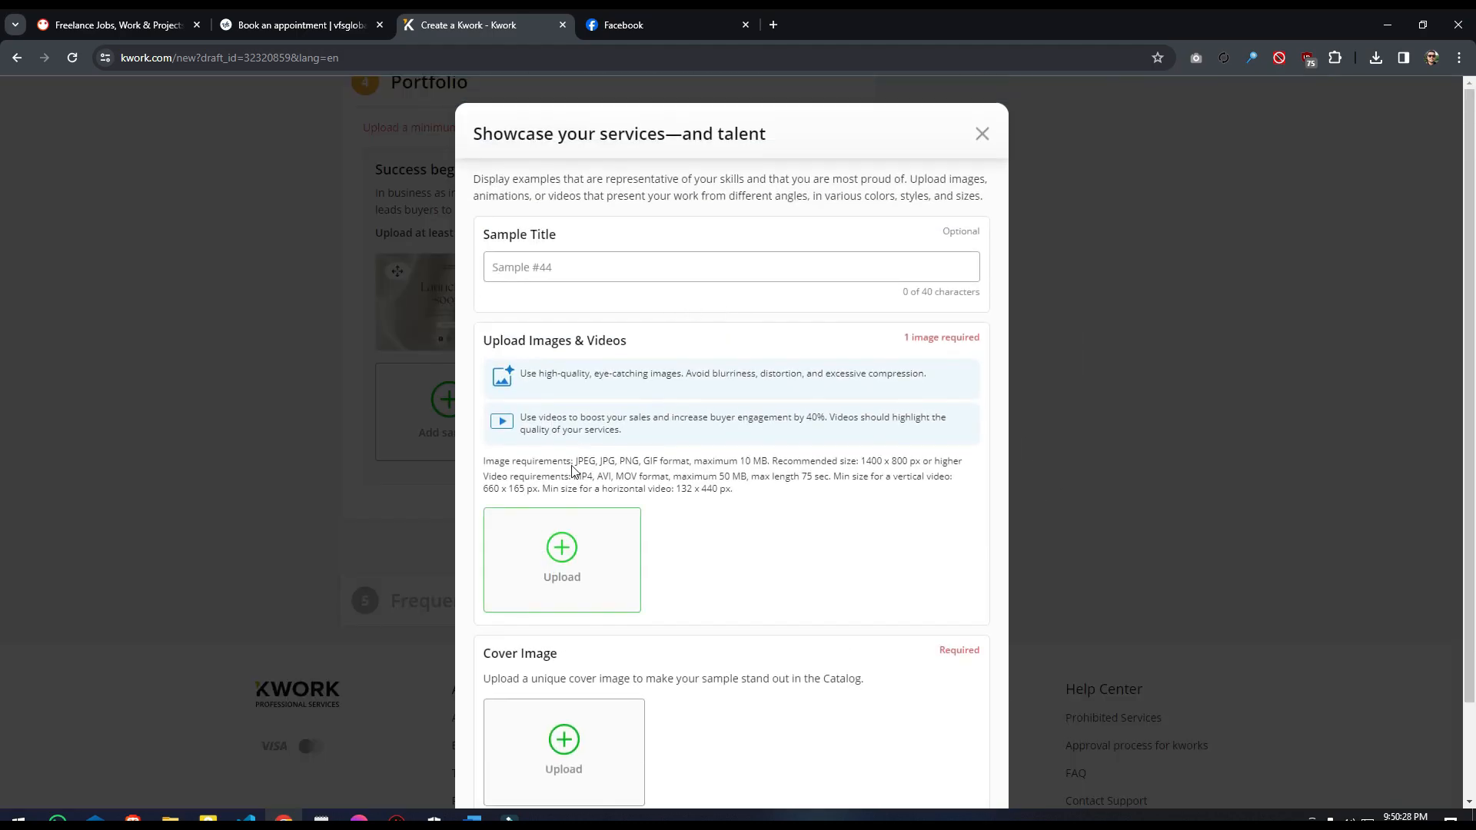
pyautogui.click(562, 514)
pyautogui.doubleClick(315, 177)
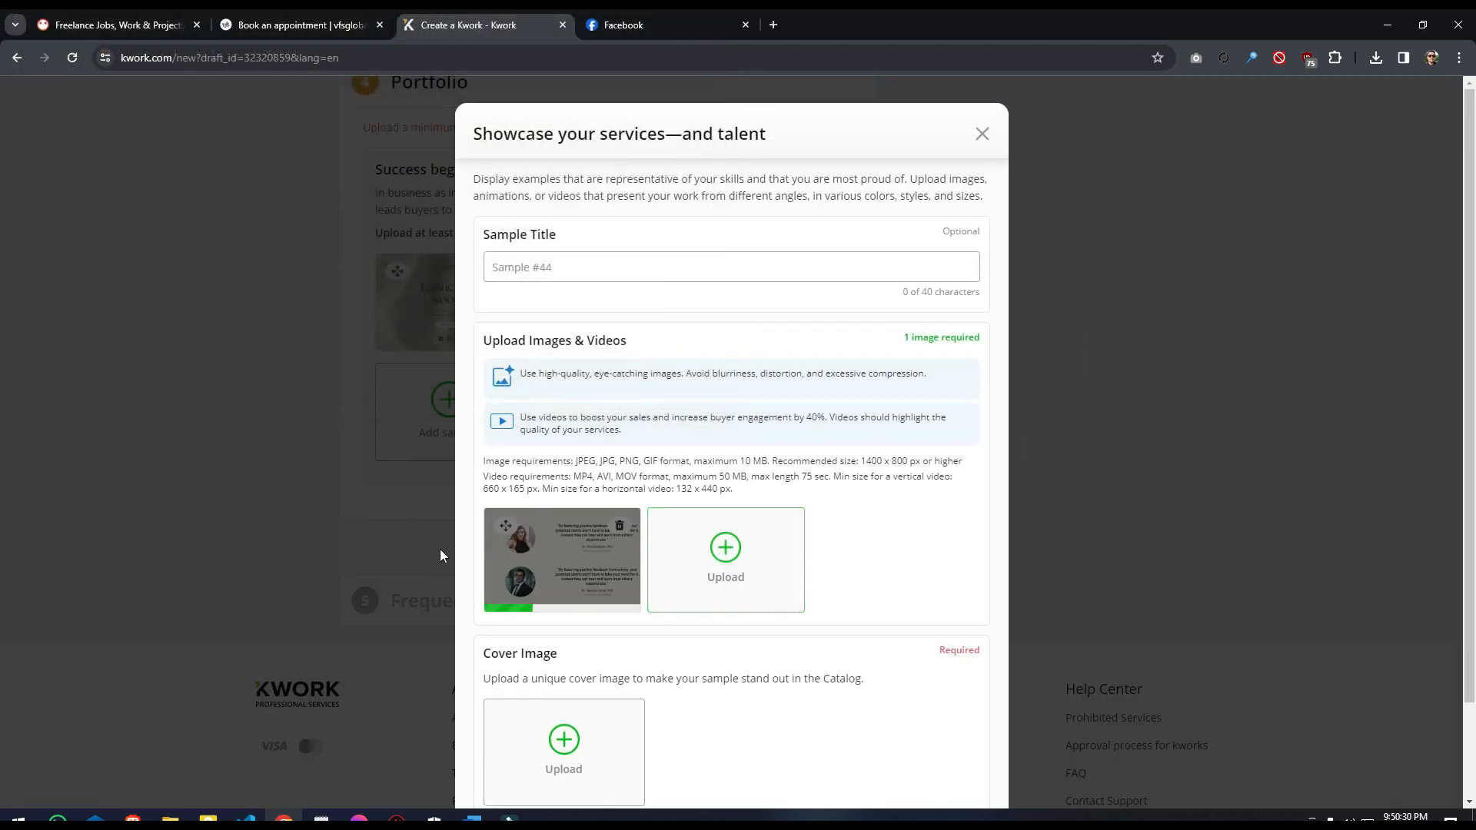
pyautogui.scroll(-2, 643, 672)
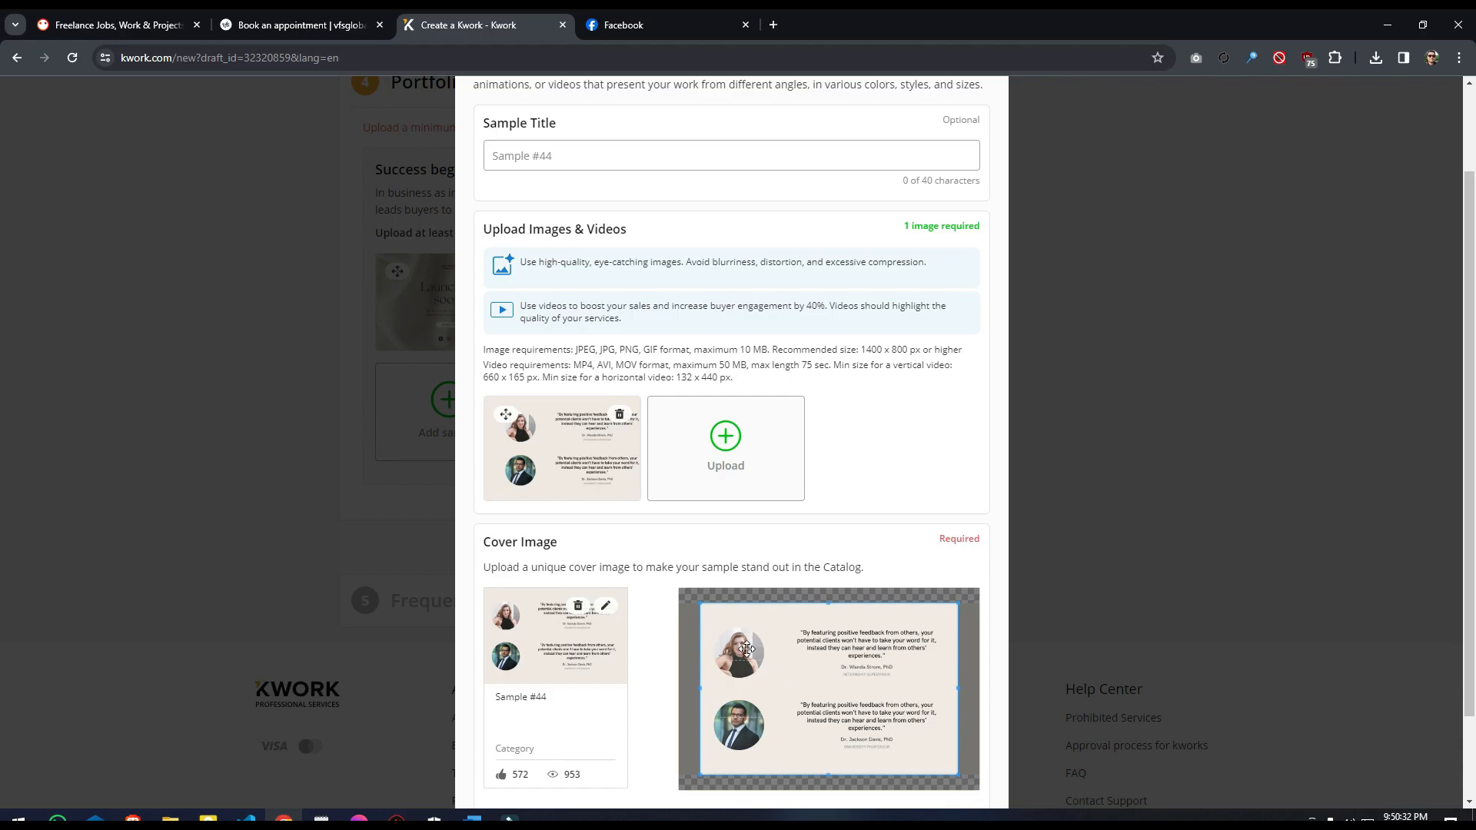
pyautogui.scroll(-2, 649, 699)
pyautogui.click(737, 755)
# Step: Add a fourth portfolio sample with the "About Me (she/her)" image, shift its cover crop slightly and save the sample
pyautogui.click(608, 407)
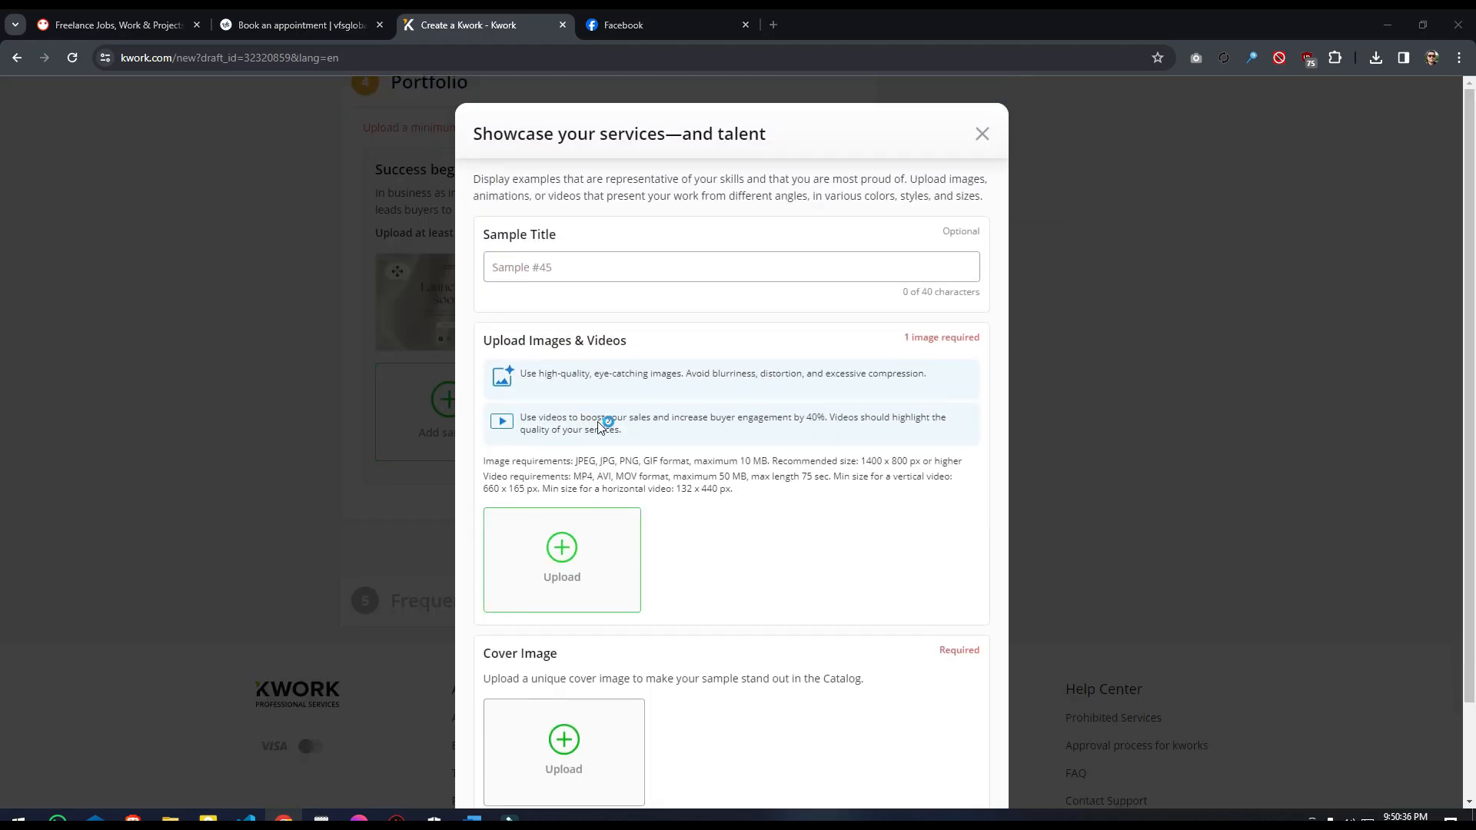
pyautogui.doubleClick(443, 167)
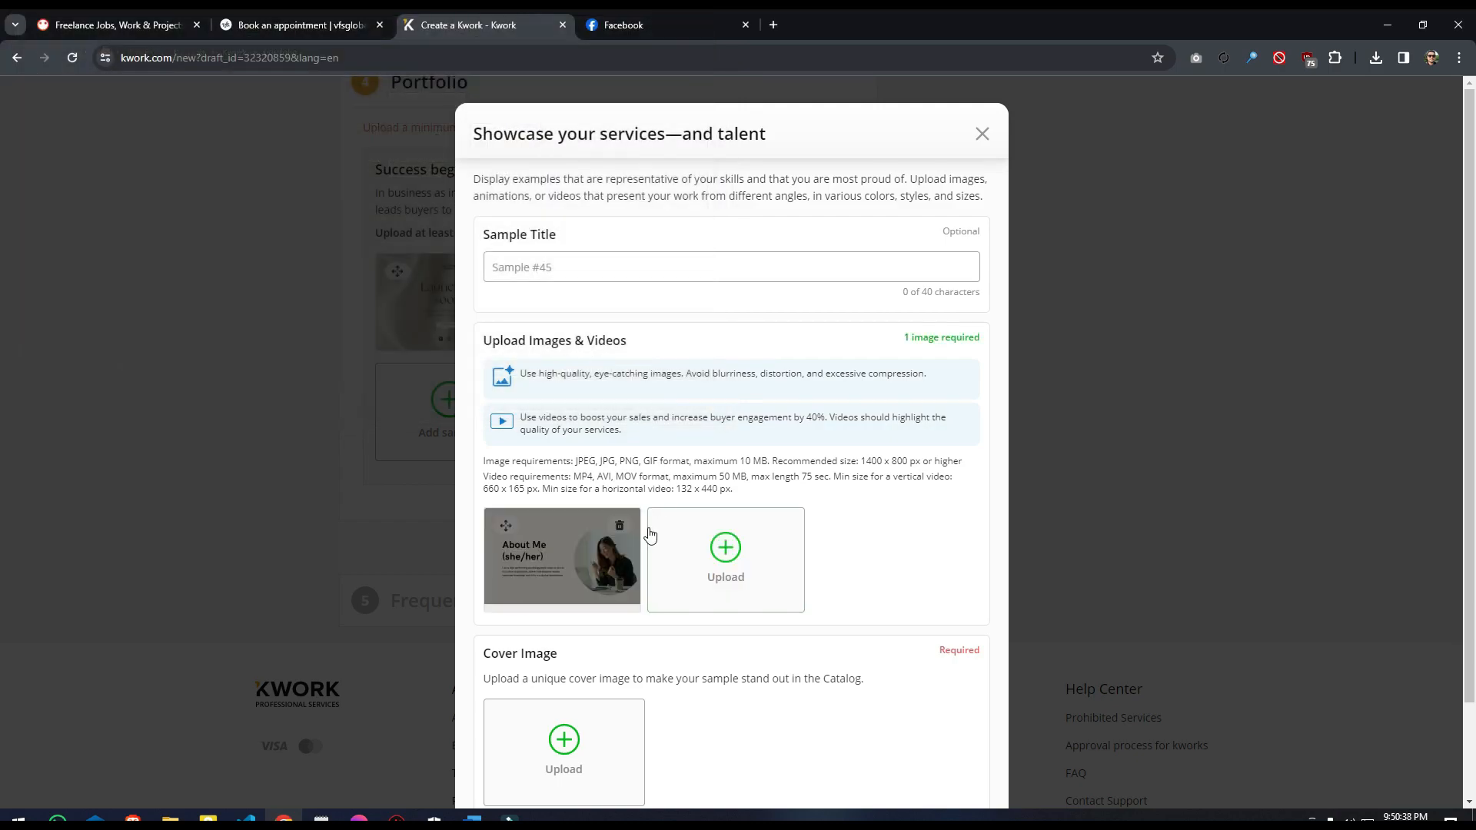
pyautogui.scroll(-2, 631, 616)
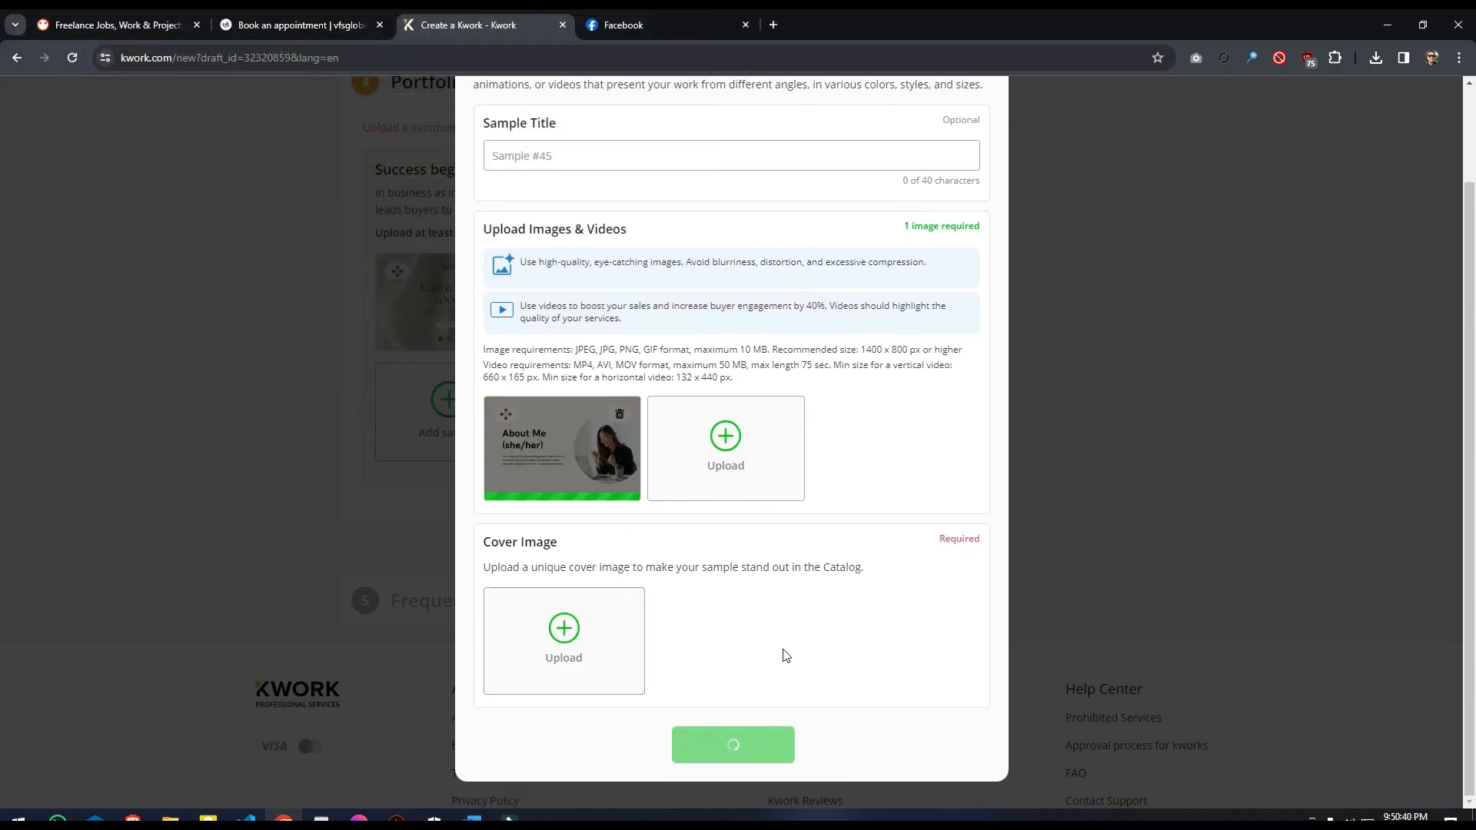
pyautogui.moveTo(750, 716); pyautogui.dragTo(741, 715)
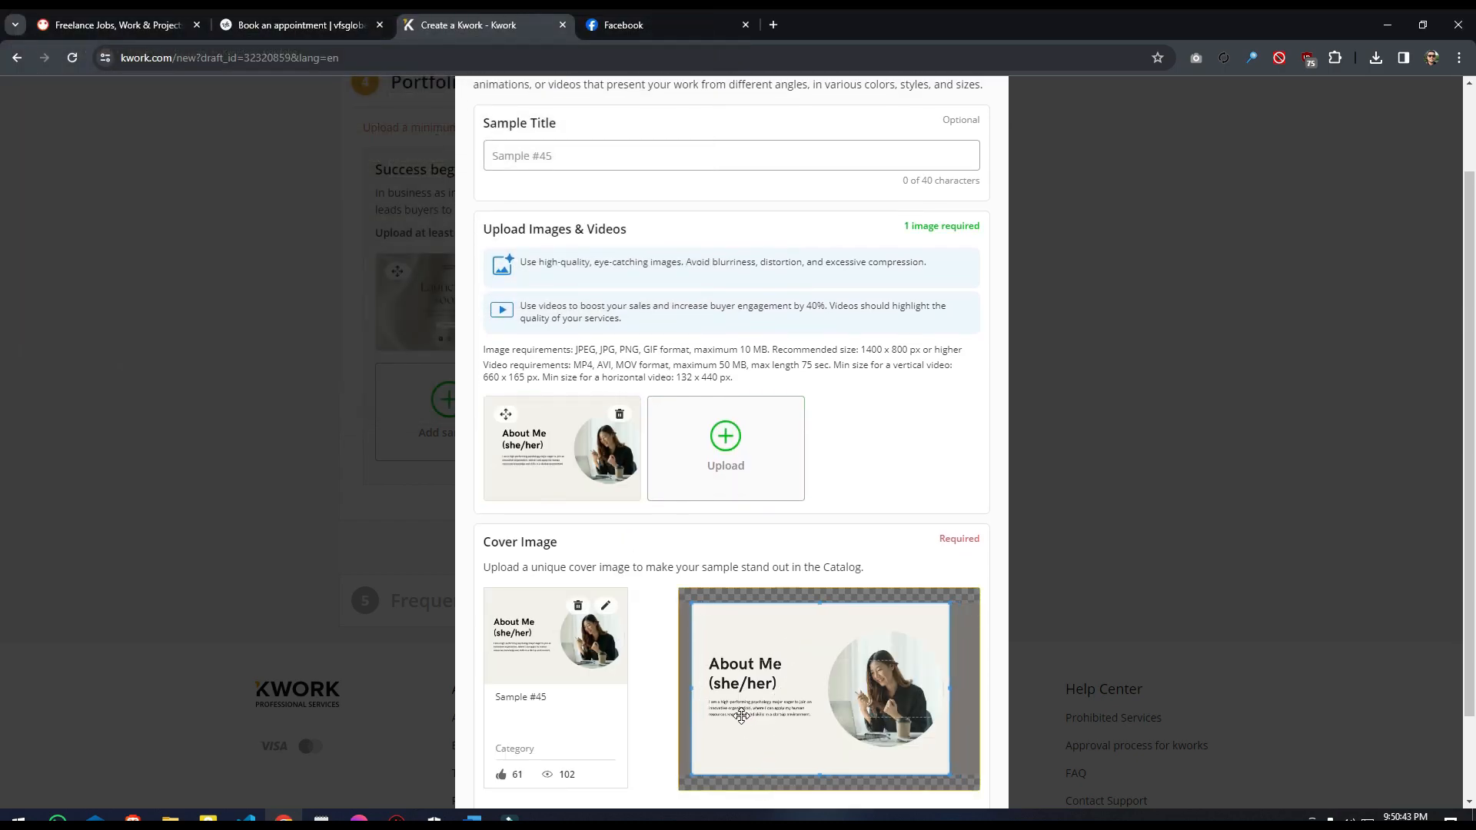
pyautogui.scroll(-3, 607, 761)
pyautogui.click(731, 757)
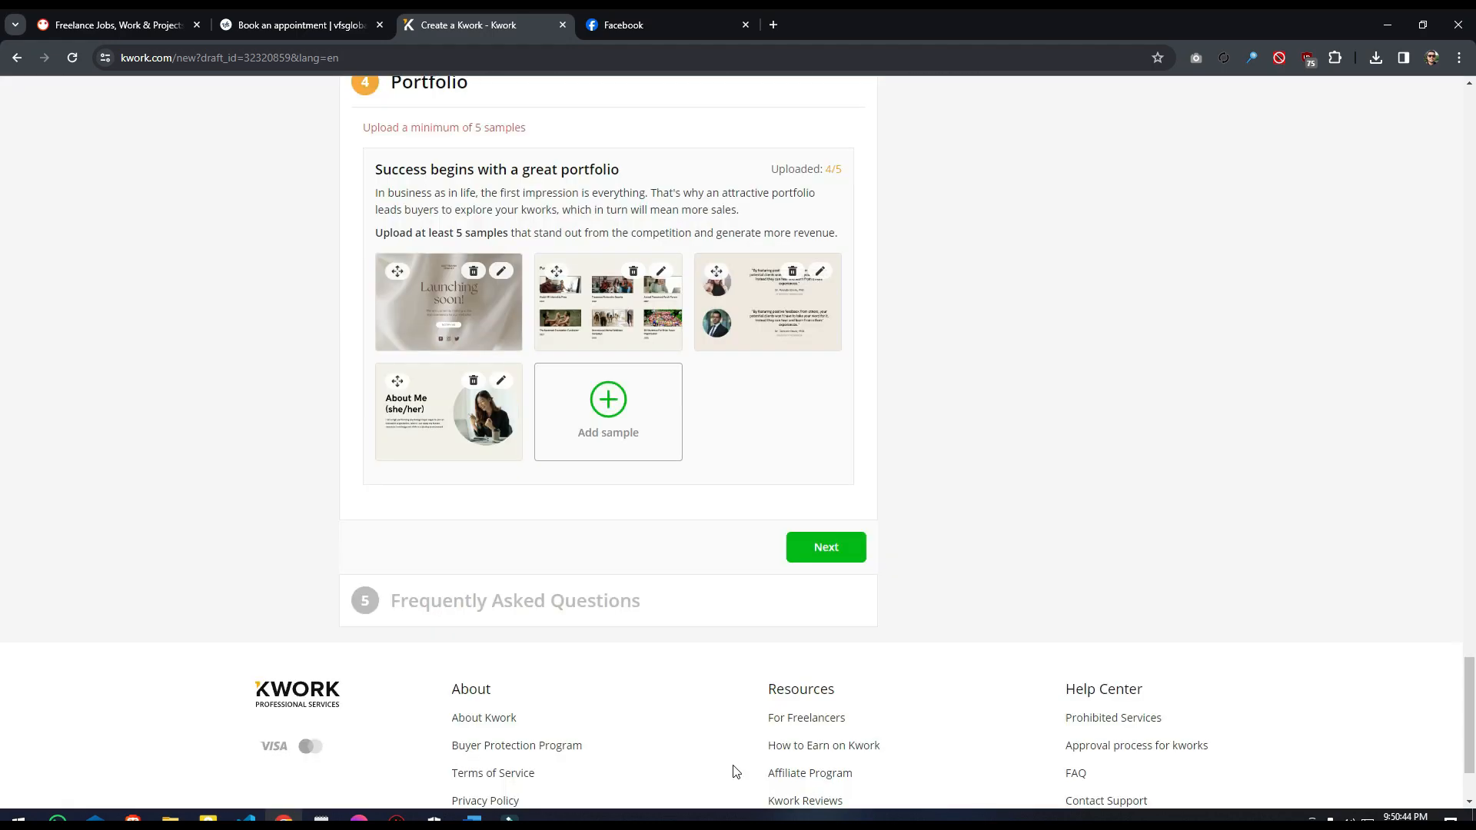
# Step: Add a fifth portfolio sample with the "Connect with me" image and save the sample
pyautogui.click(554, 436)
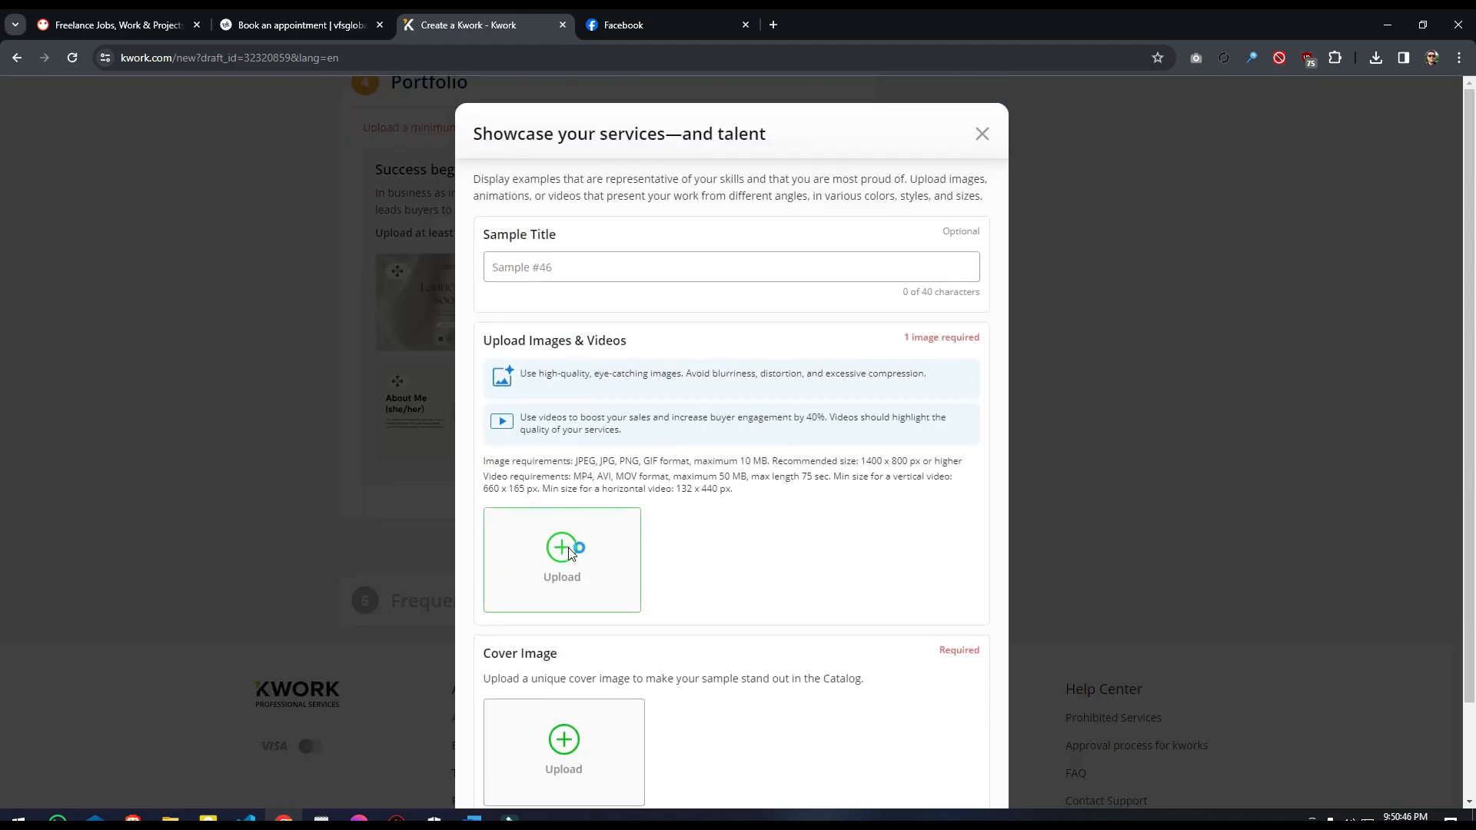
pyautogui.doubleClick(504, 168)
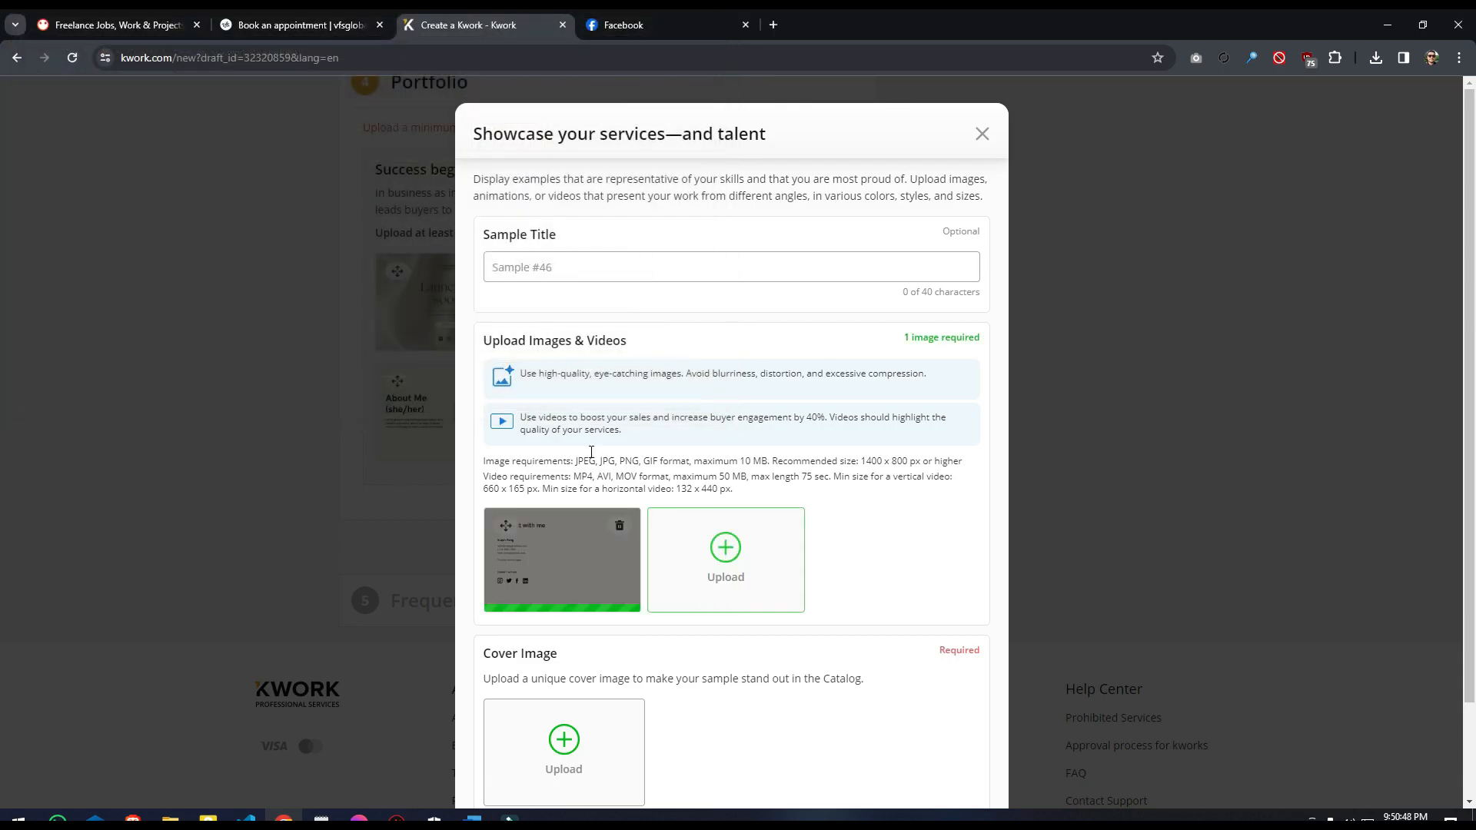
pyautogui.scroll(-3, 761, 765)
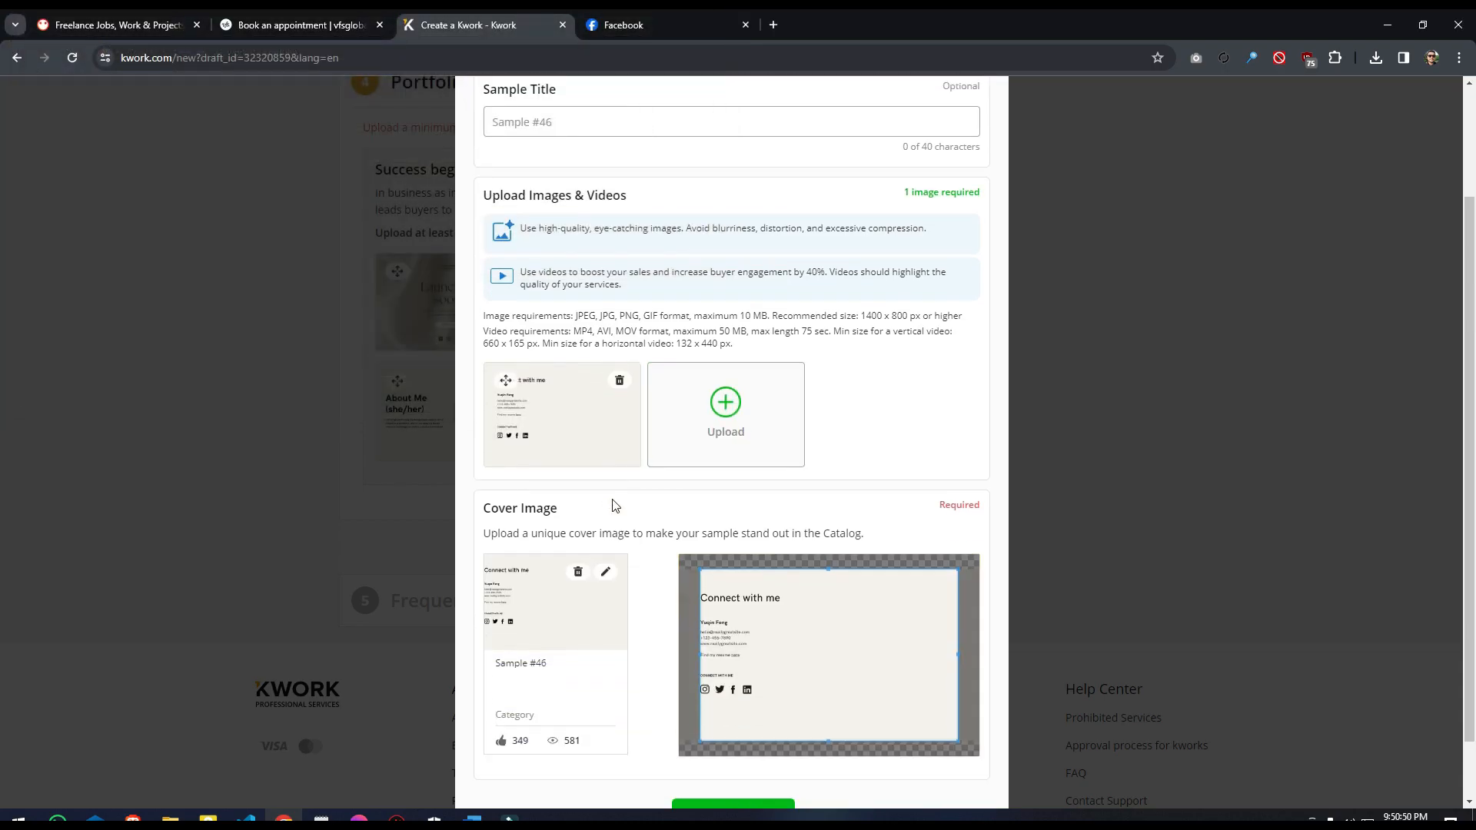
pyautogui.moveTo(783, 554); pyautogui.dragTo(760, 555)
pyautogui.click(772, 744)
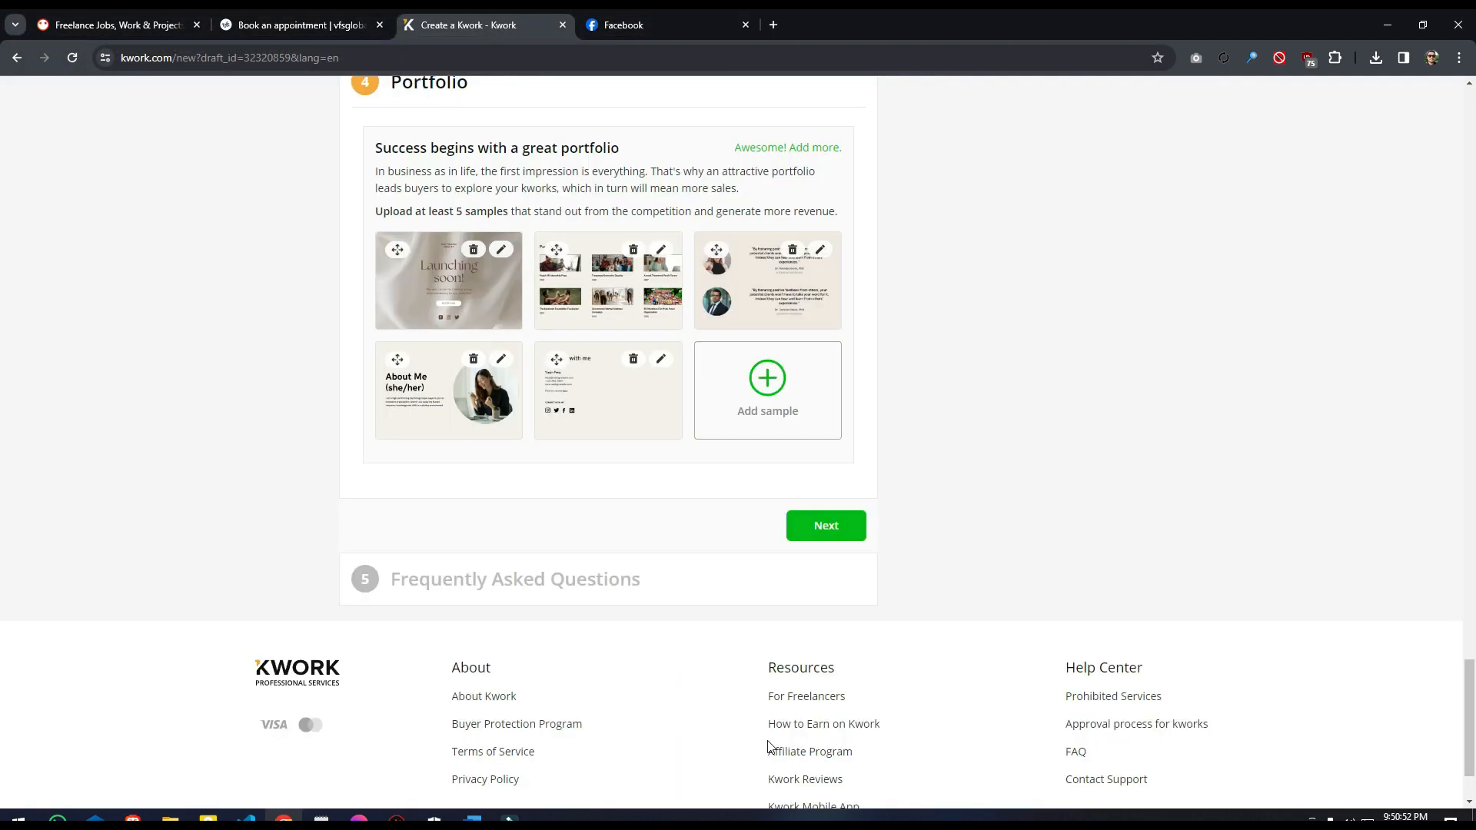
# Step: Continue to the Frequently Asked Questions and add the question "What I need For start My business?", copied from Basic Information.docx in Word
pyautogui.click(827, 538)
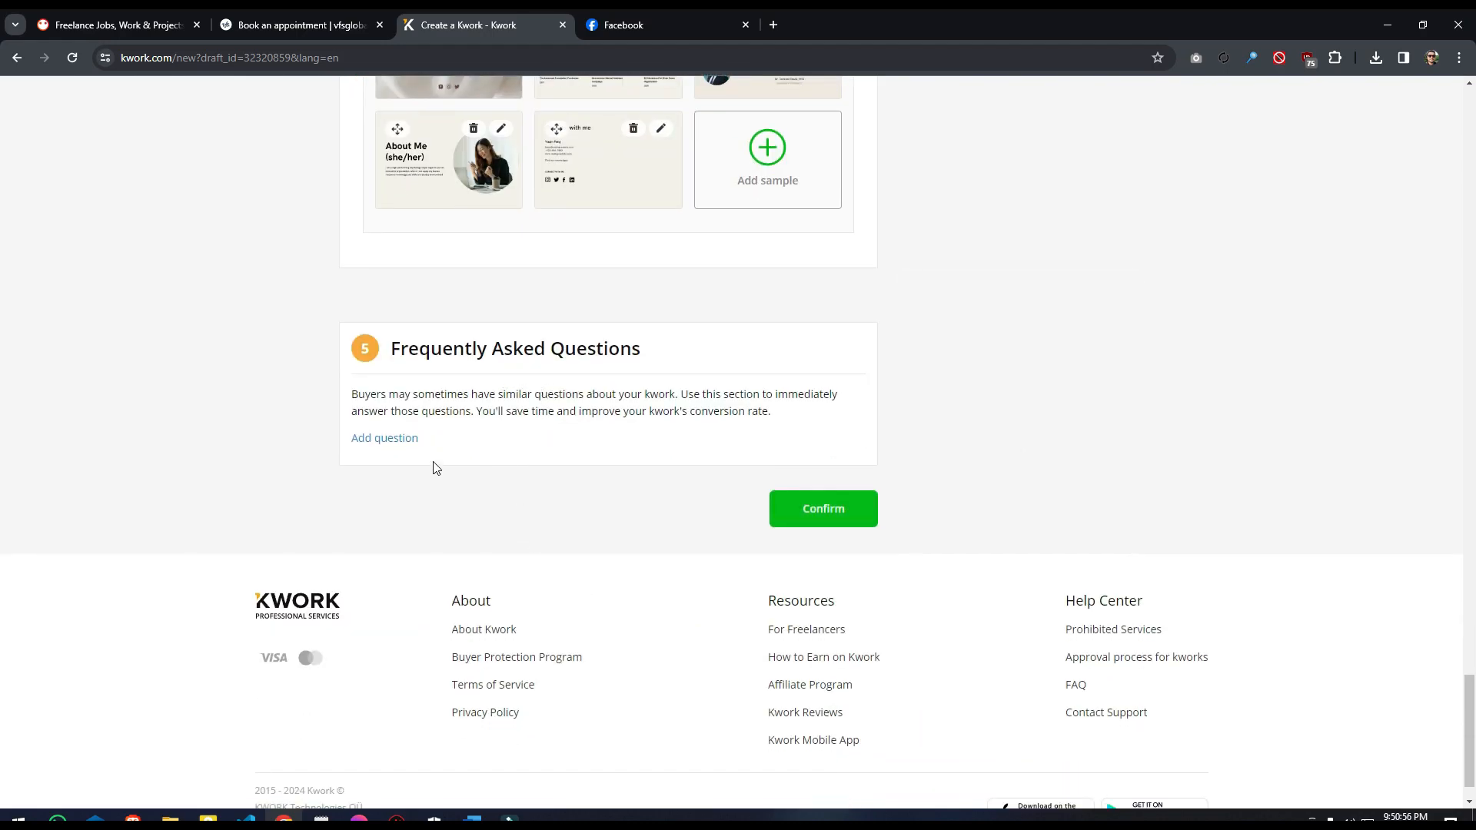
pyautogui.click(408, 440)
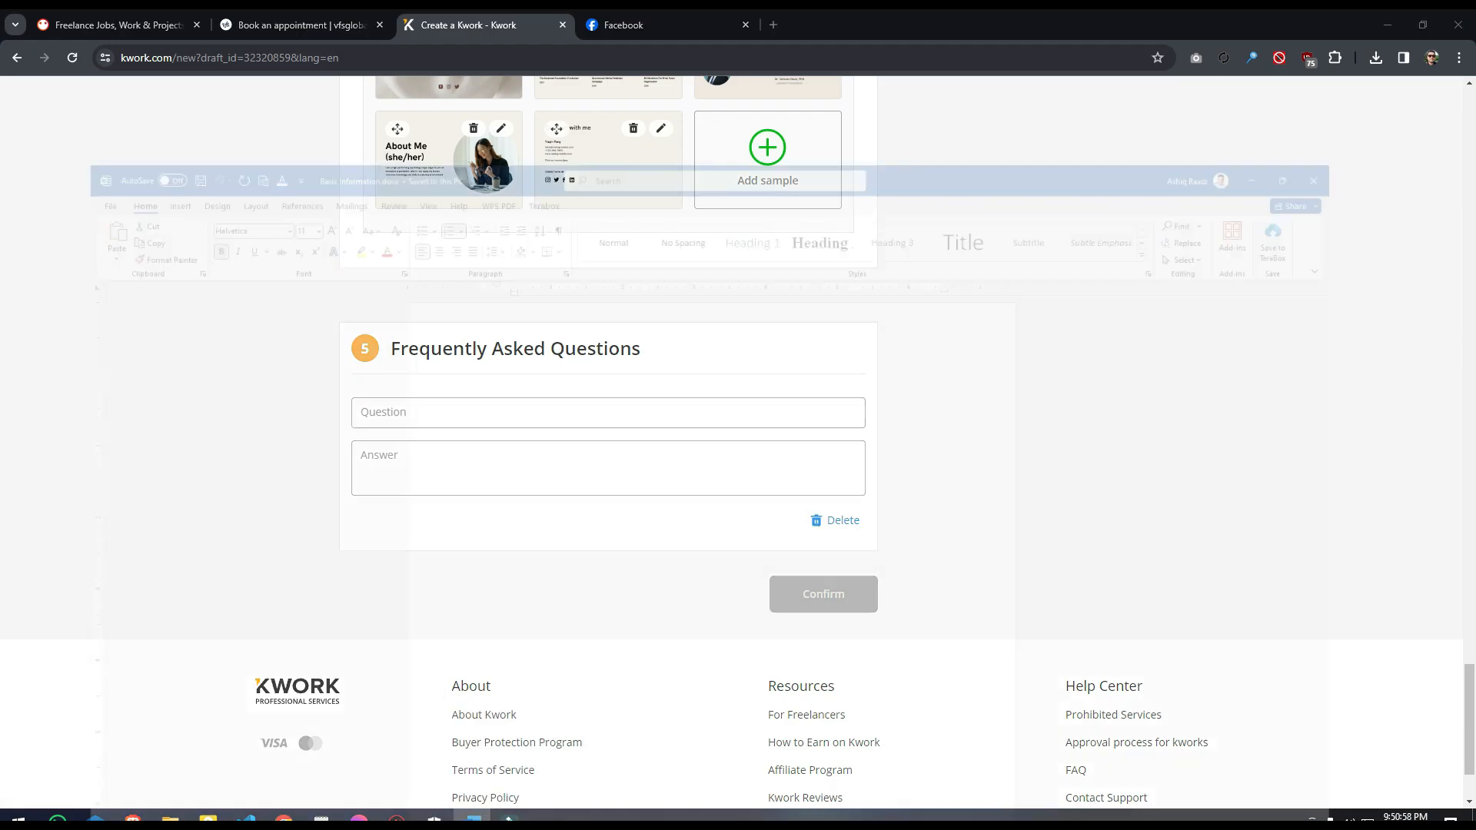
pyautogui.click(474, 819)
pyautogui.scroll(-1, 466, 392)
pyautogui.moveTo(466, 385); pyautogui.dragTo(680, 381)
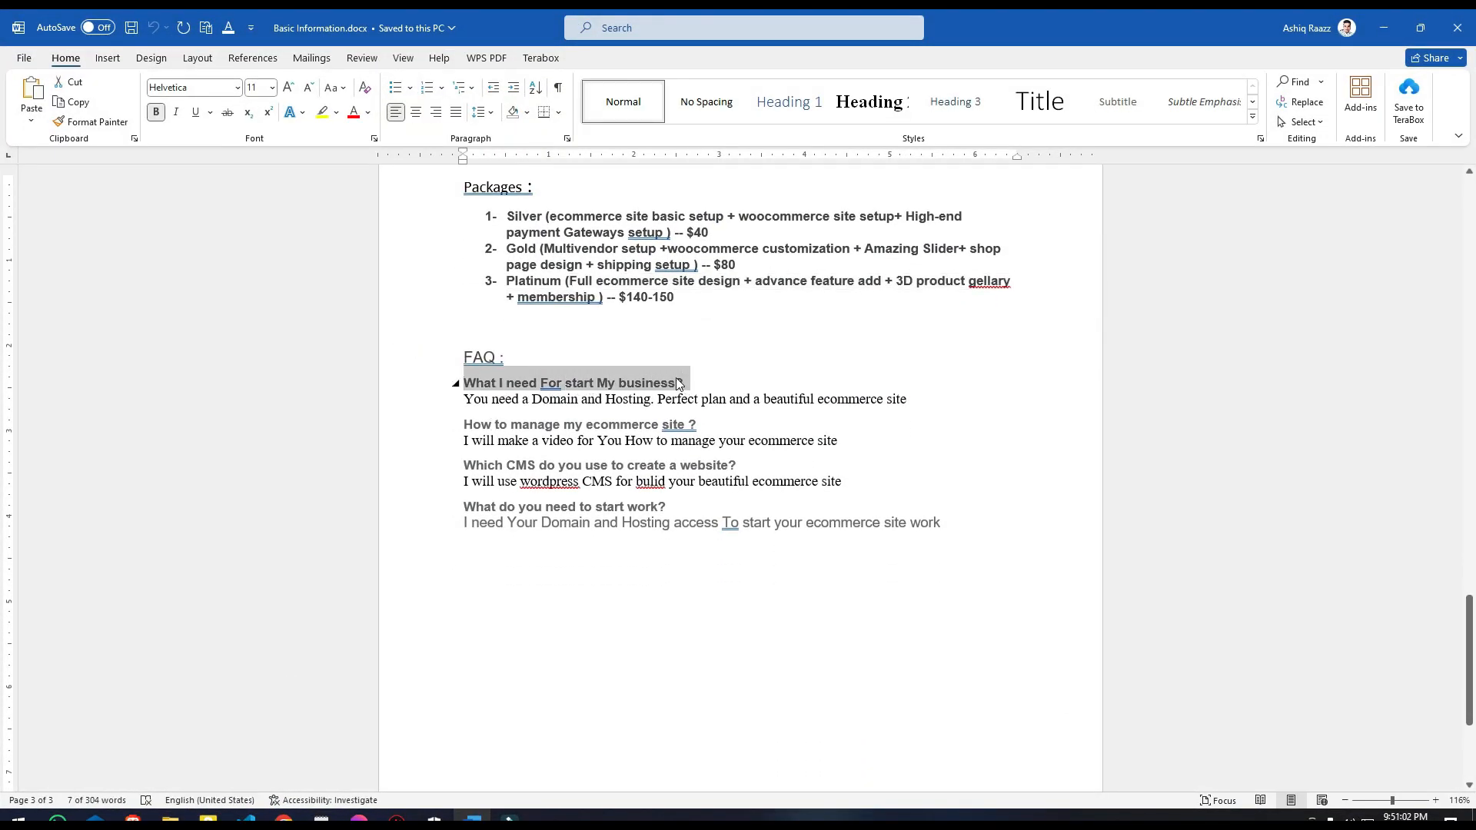
pyautogui.rightClick(677, 378)
pyautogui.click(715, 436)
pyautogui.click(283, 819)
pyautogui.rightClick(508, 415)
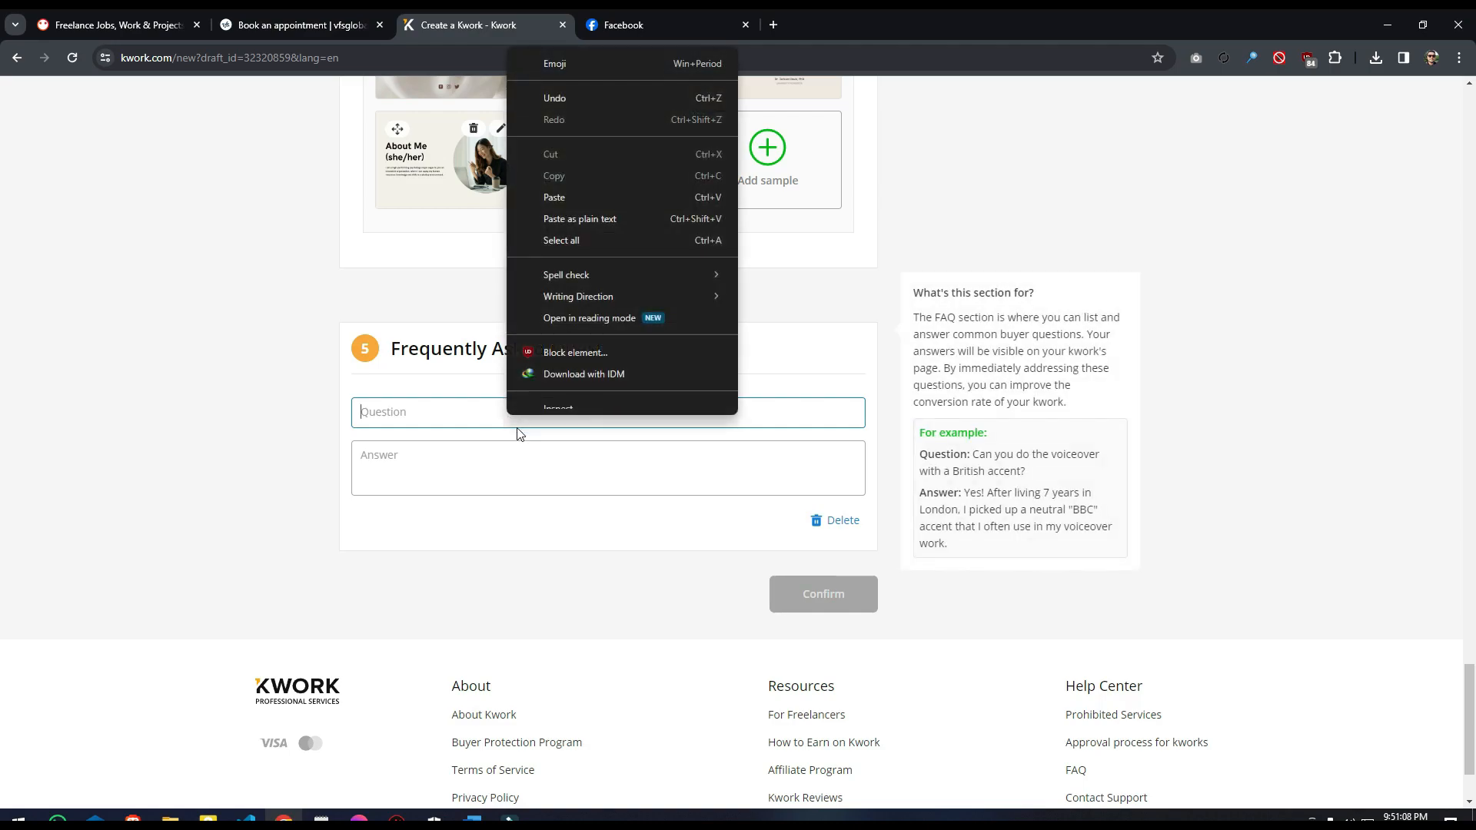
pyautogui.click(592, 228)
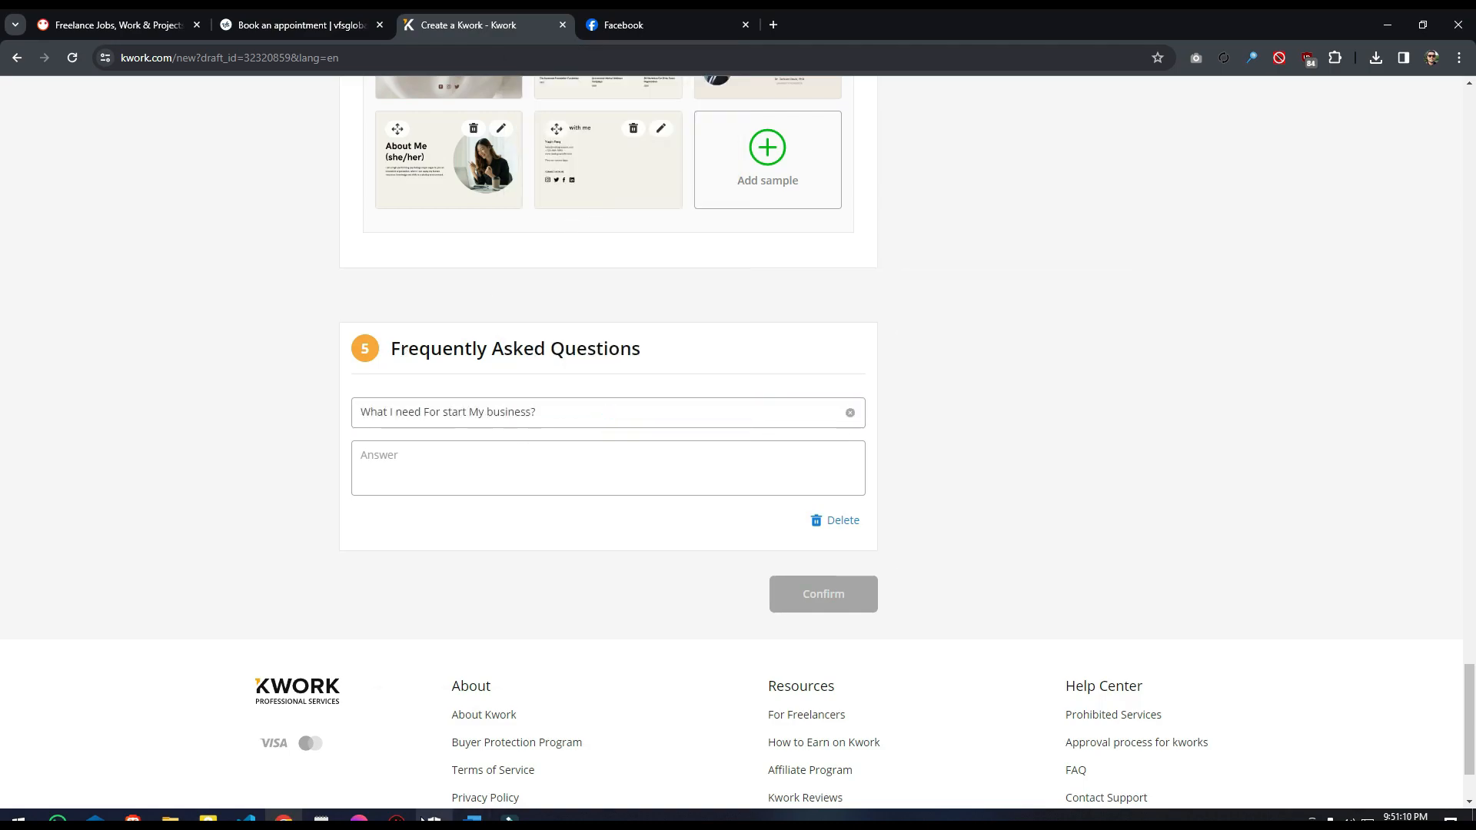
# Step: Answer the question with "You need a Domain and Hosting. Perfect plan and a beautiful ecommerce site" from the Word document and confirm the kwork
pyautogui.click(474, 819)
pyautogui.moveTo(469, 399); pyautogui.dragTo(862, 392)
pyautogui.rightClick(905, 394)
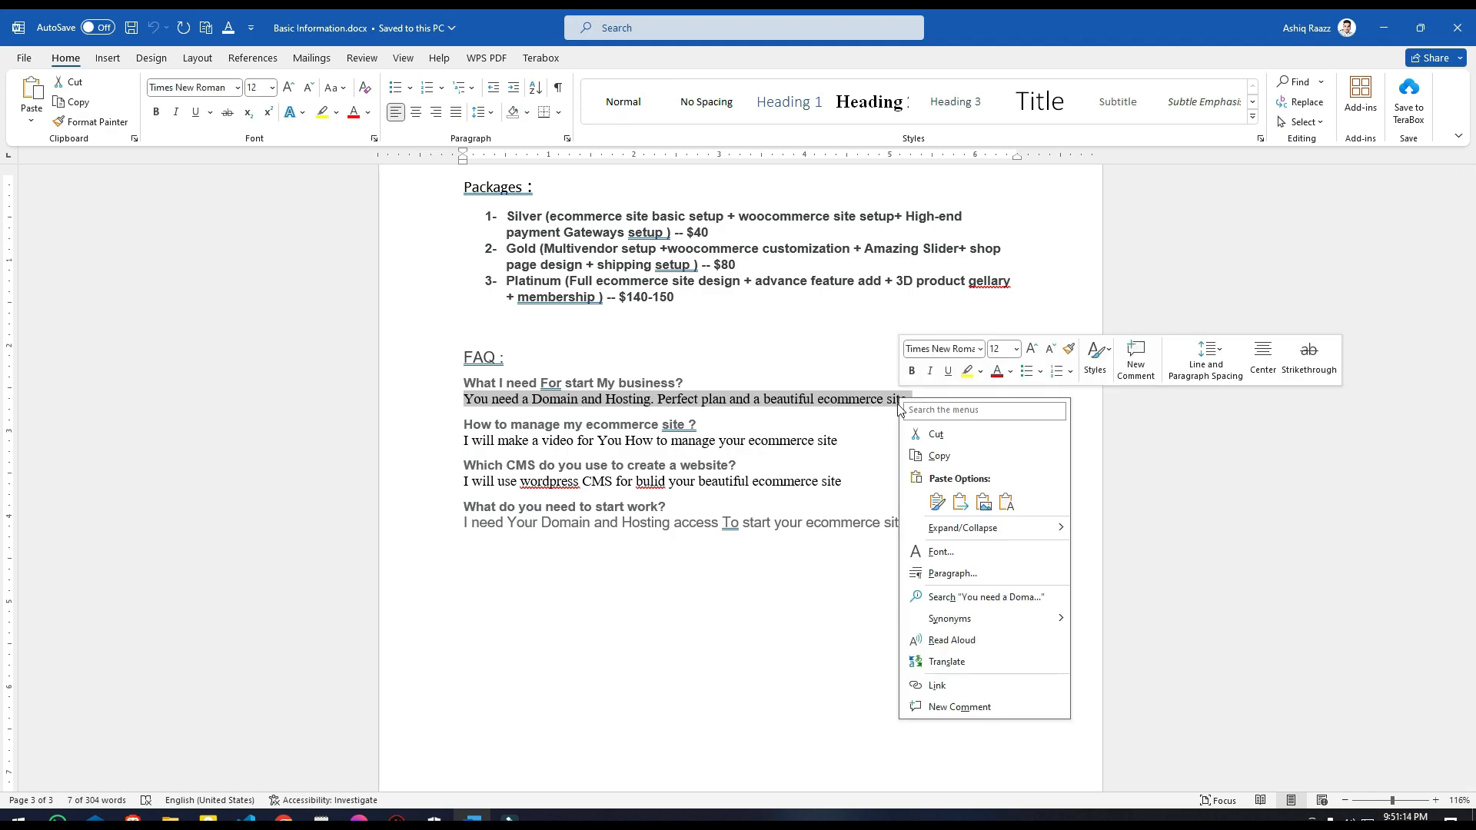
pyautogui.click(921, 455)
pyautogui.click(283, 820)
pyautogui.click(455, 450)
pyautogui.rightClick(454, 447)
pyautogui.click(524, 245)
pyautogui.click(588, 522)
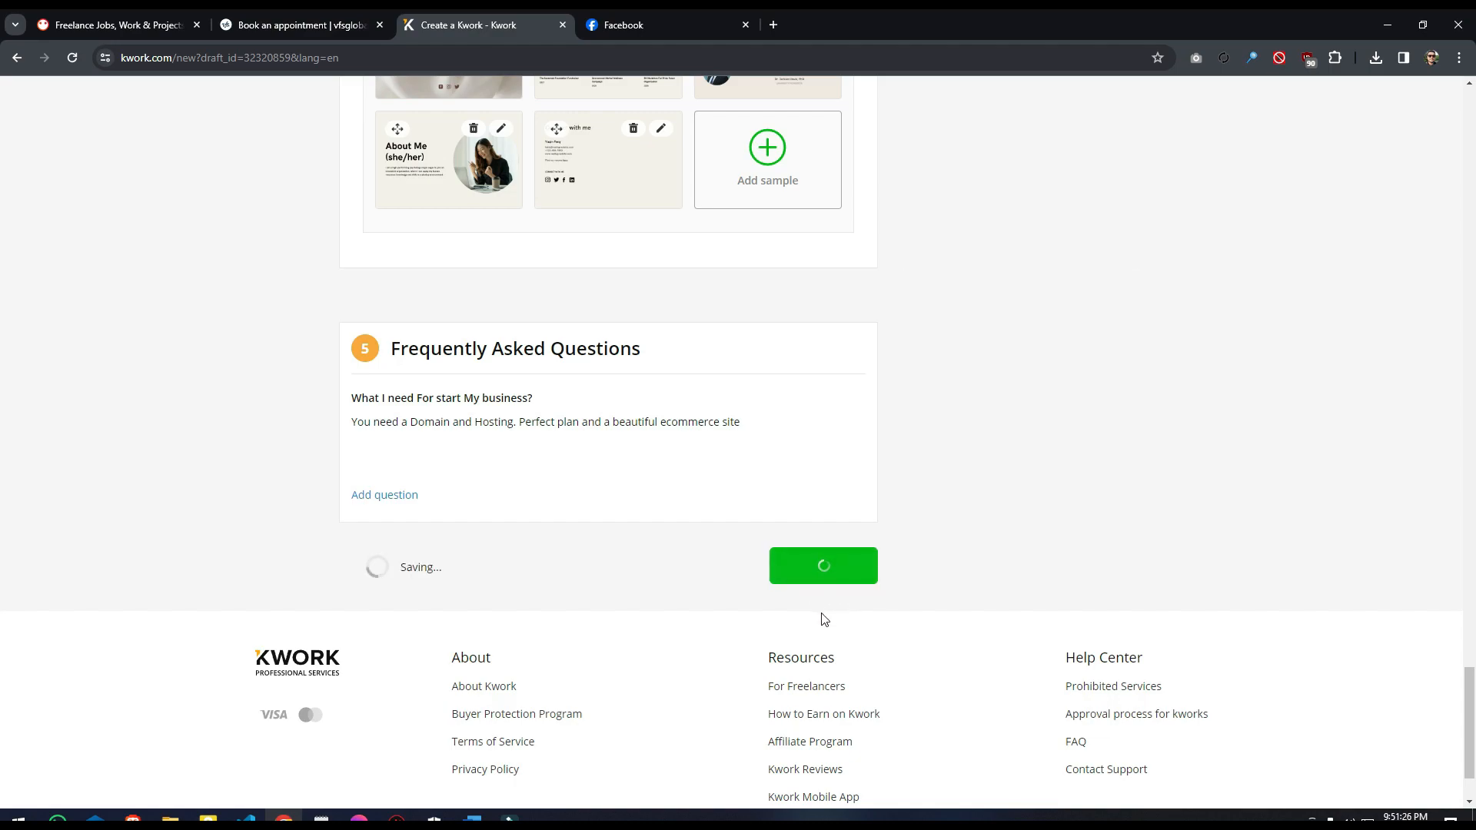
# Step: Review the submitted kwork page, examining the approval notice, the review period, the gallery, the package comparison and the description
pyautogui.moveTo(822, 335)
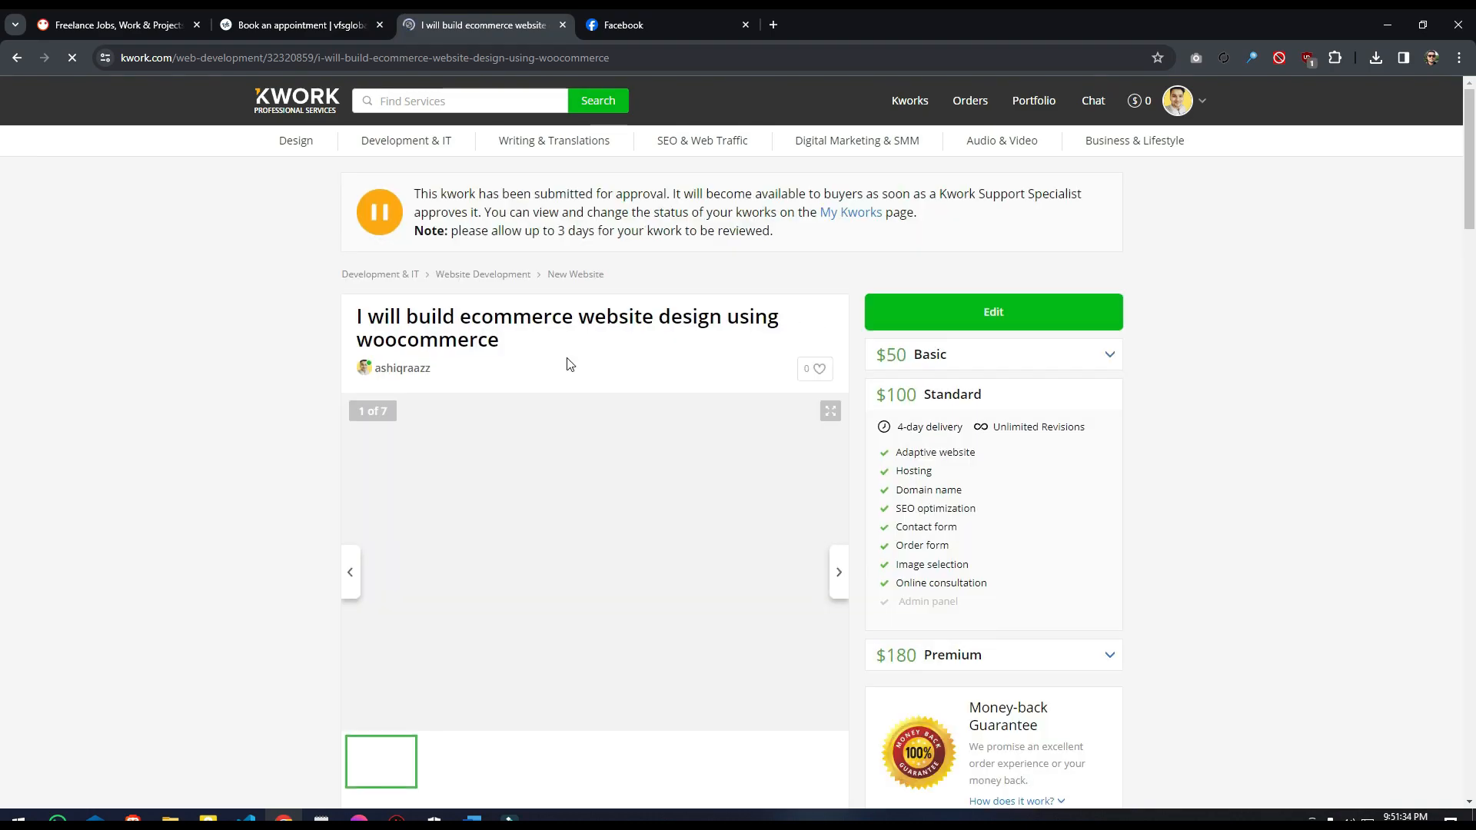
pyautogui.moveTo(456, 197); pyautogui.dragTo(611, 219)
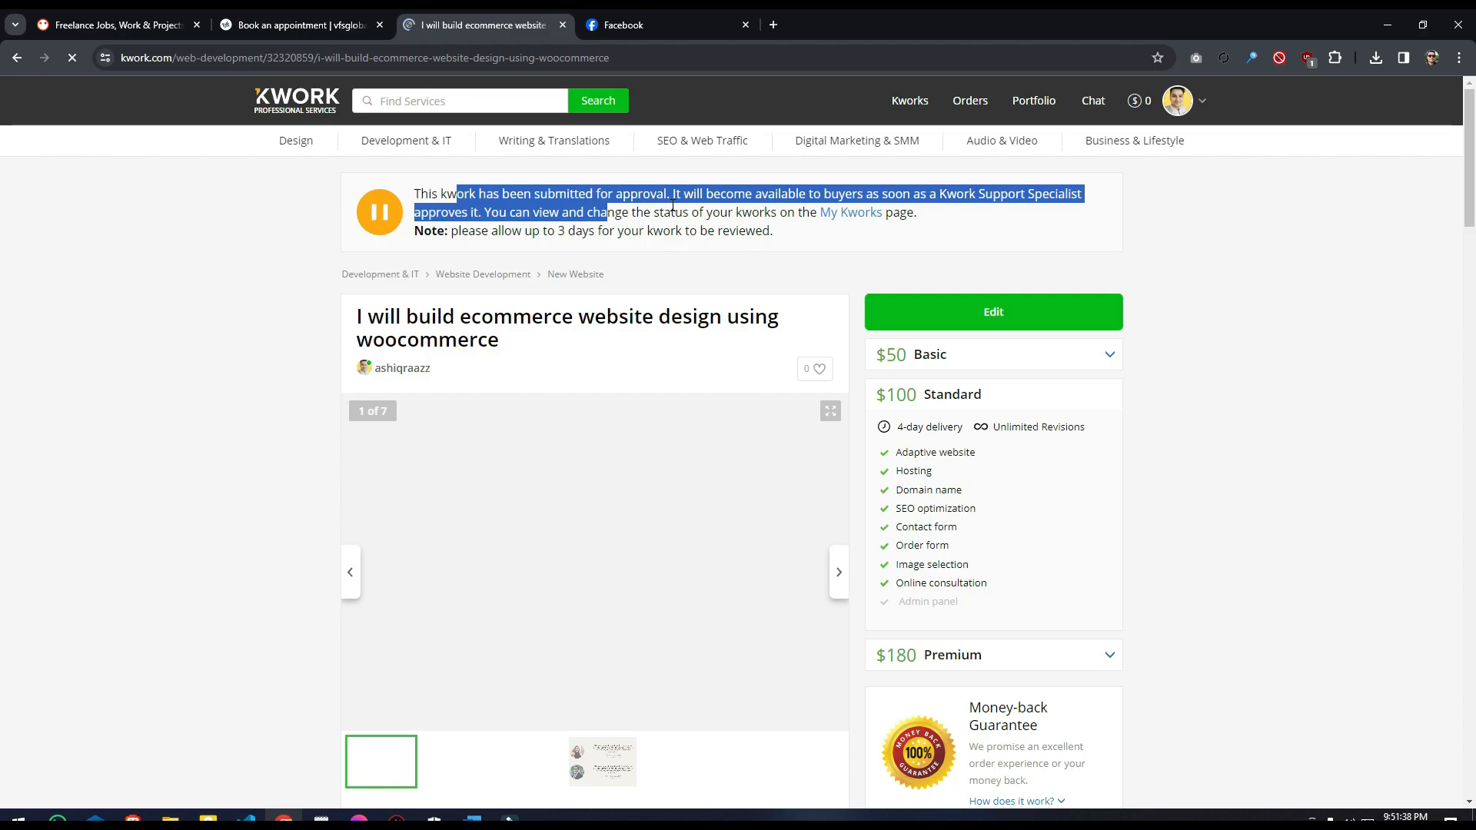
pyautogui.click(847, 193)
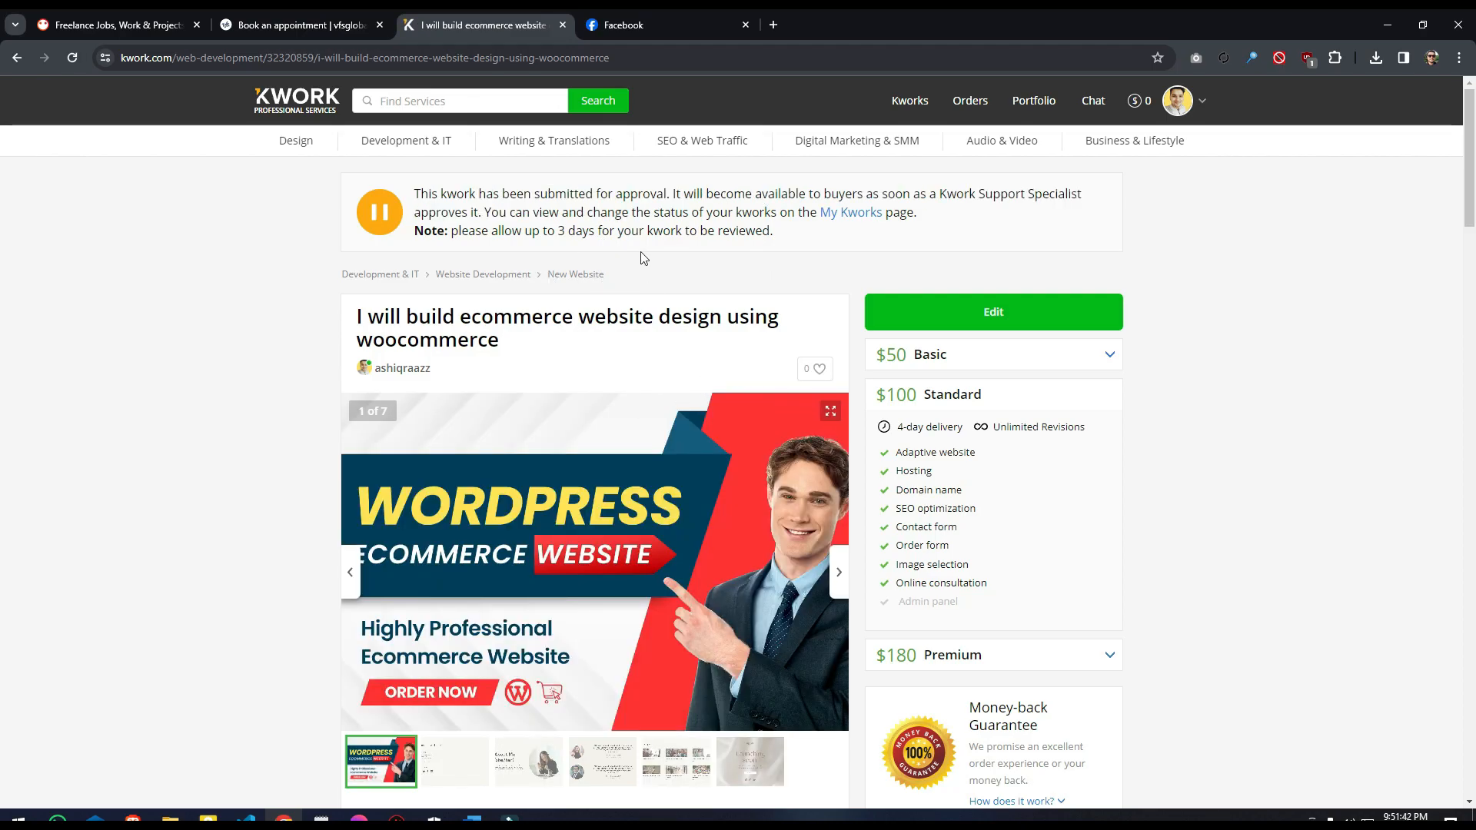
pyautogui.moveTo(500, 232); pyautogui.dragTo(604, 233)
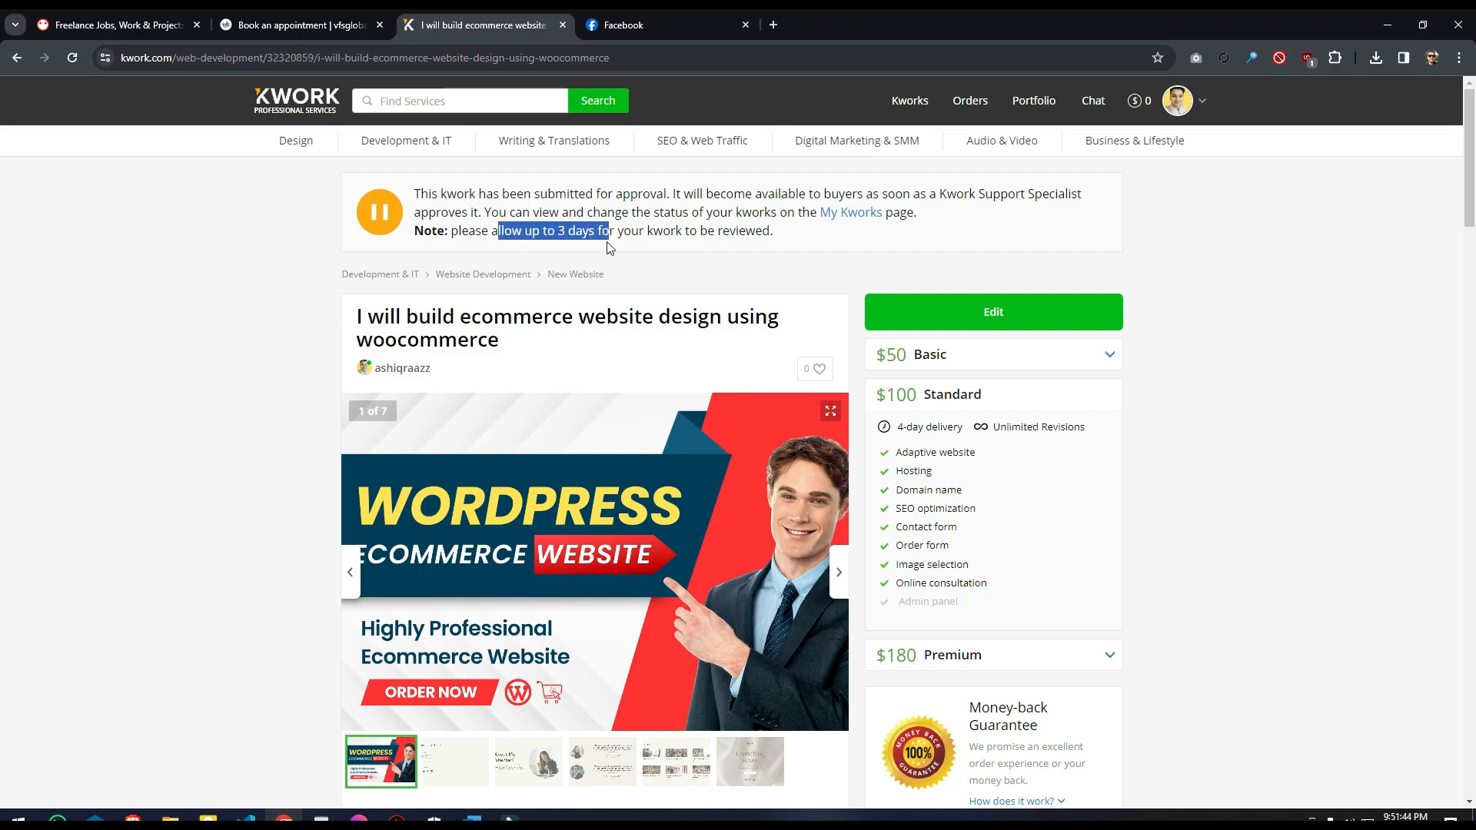
pyautogui.click(713, 248)
pyautogui.scroll(-3, 496, 359)
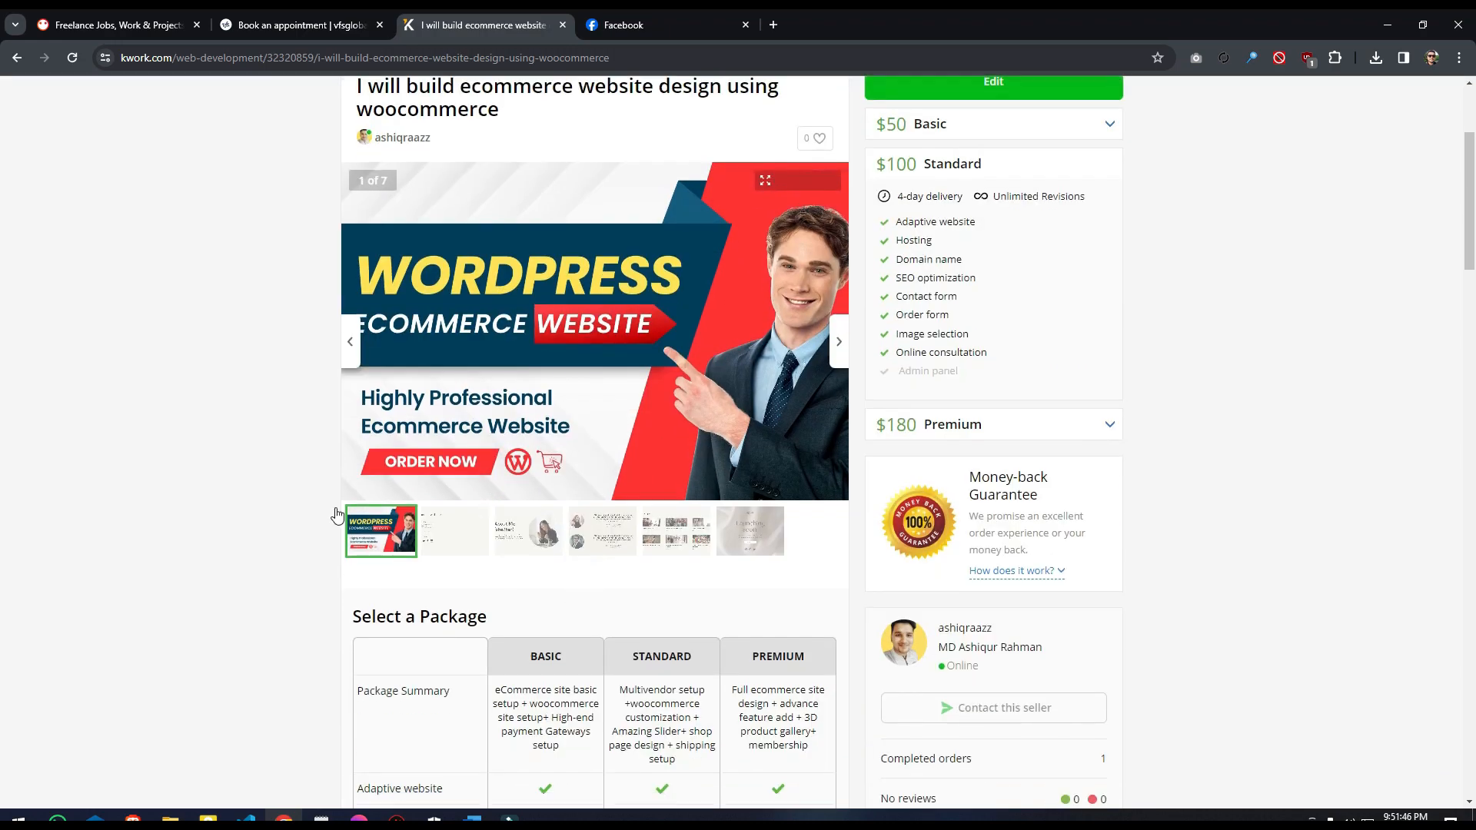
pyautogui.scroll(-4, 496, 358)
pyautogui.click(475, 234)
pyautogui.scroll(3, 578, 467)
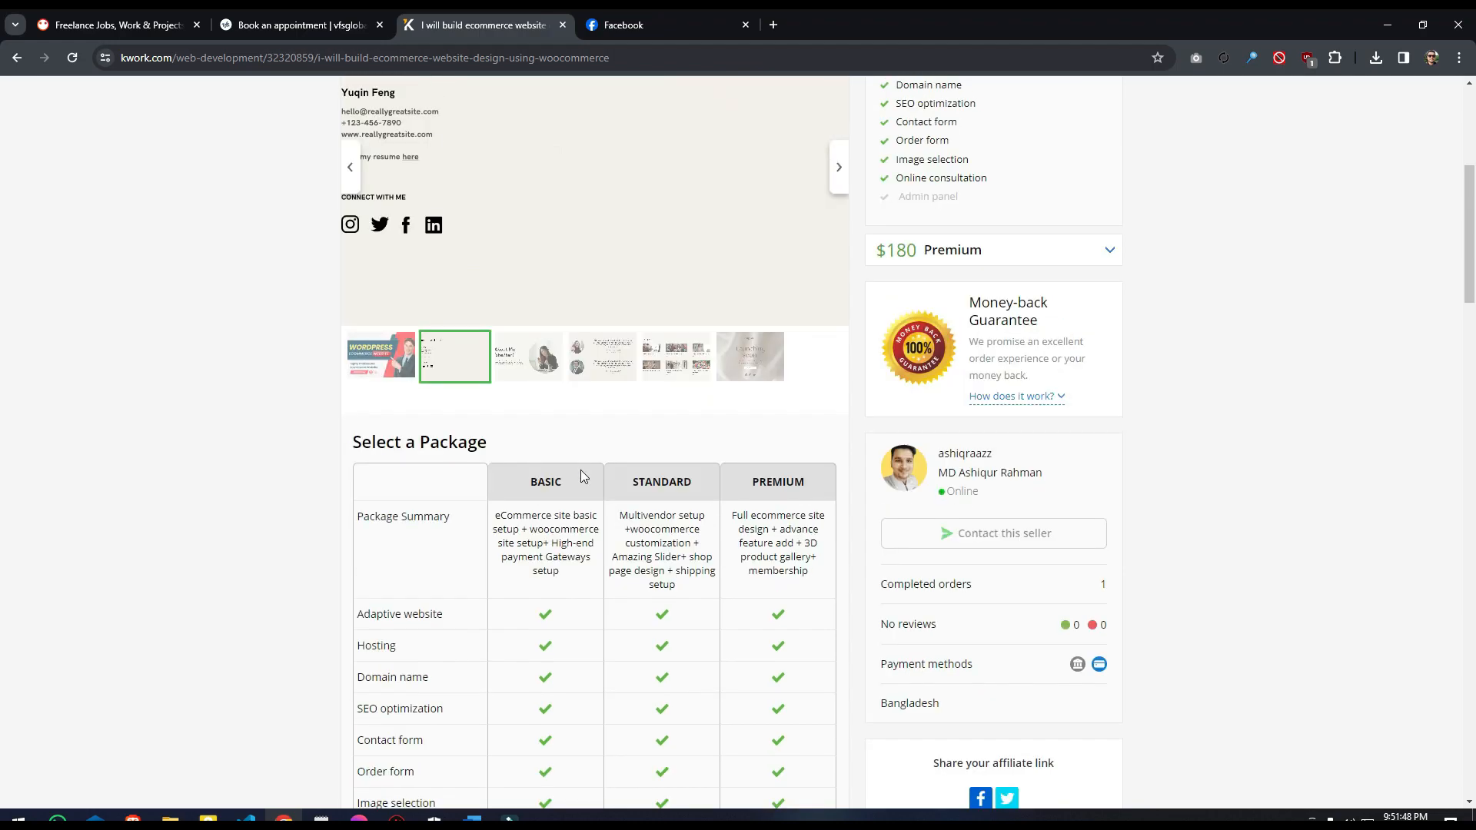
pyautogui.scroll(-7, 503, 511)
pyautogui.scroll(-13, 538, 539)
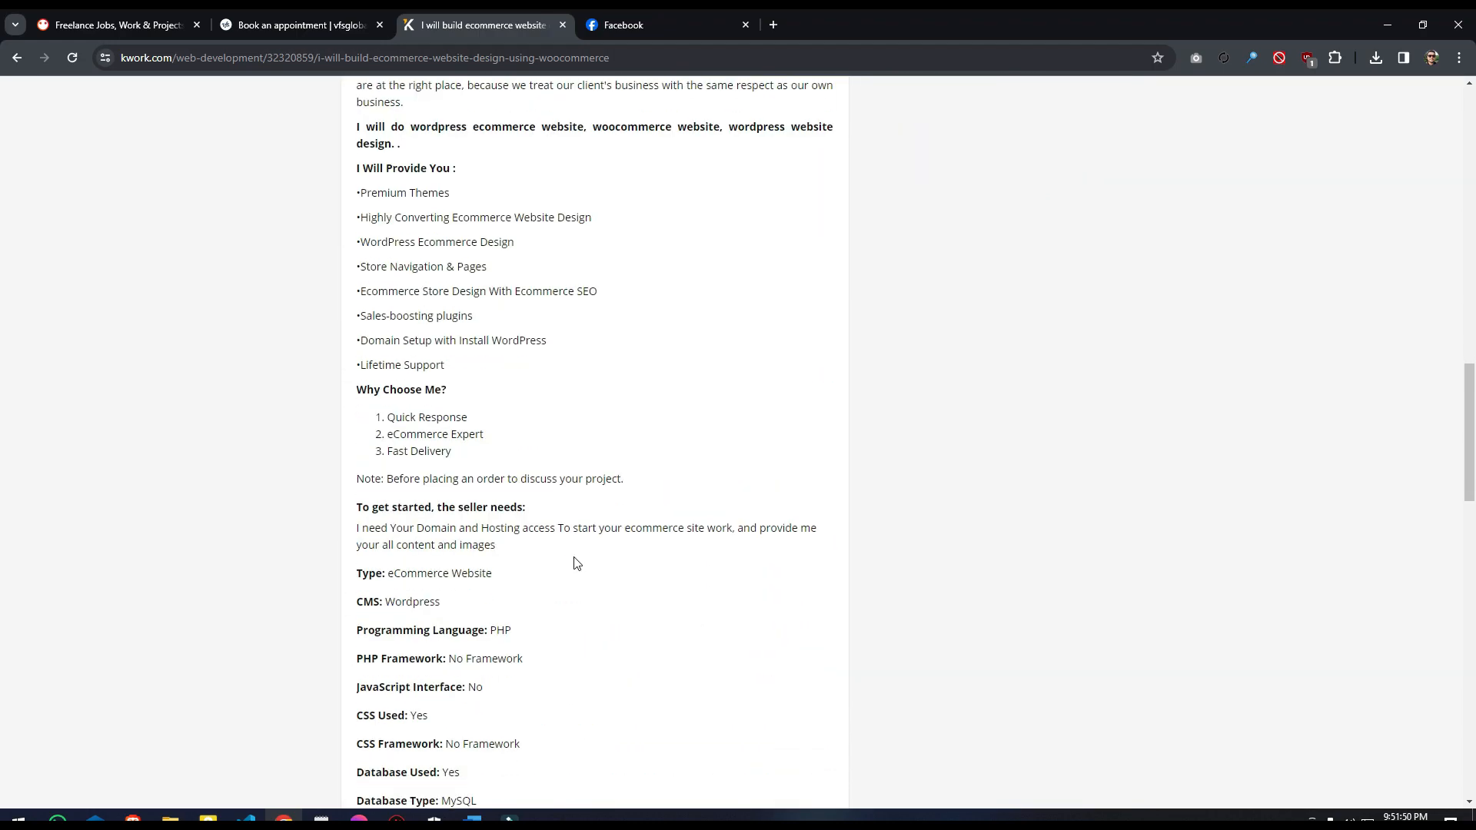
pyautogui.scroll(5, 581, 563)
pyautogui.scroll(15, 582, 563)
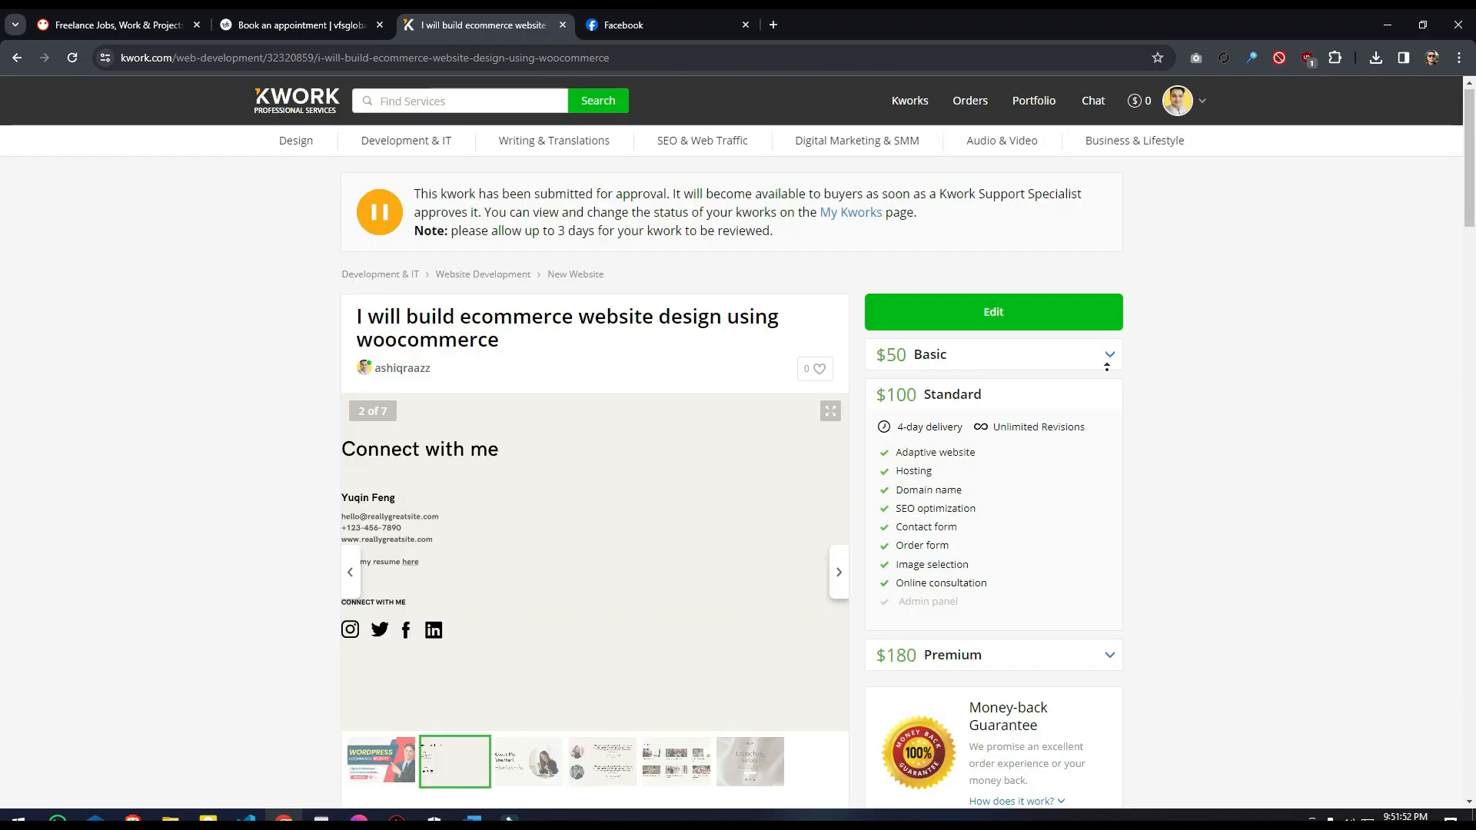
# Step: Open the list of own kworks awaiting approval and check the new listing's views, sales and earnings
pyautogui.click(911, 99)
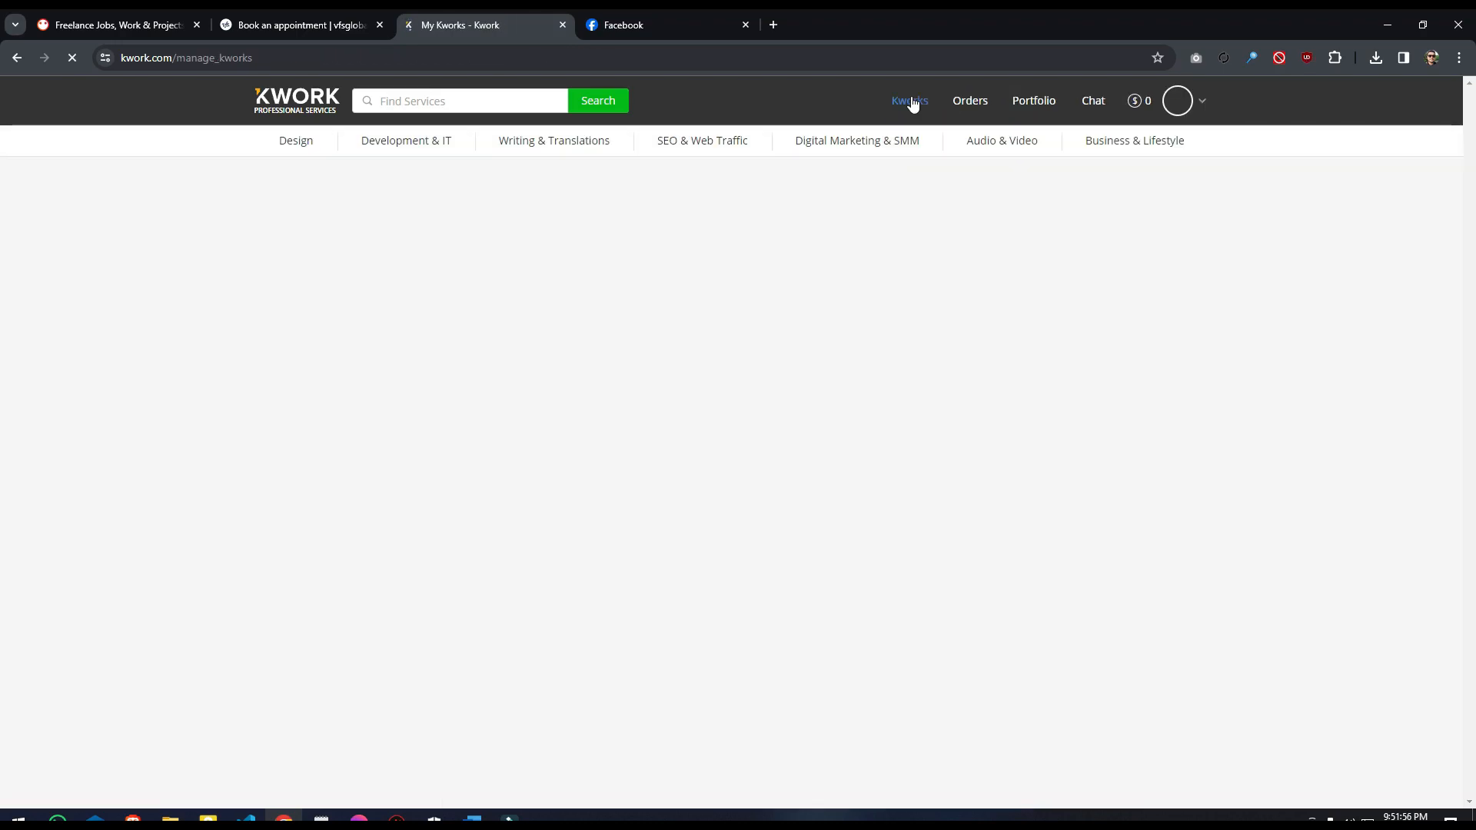
pyautogui.click(508, 306)
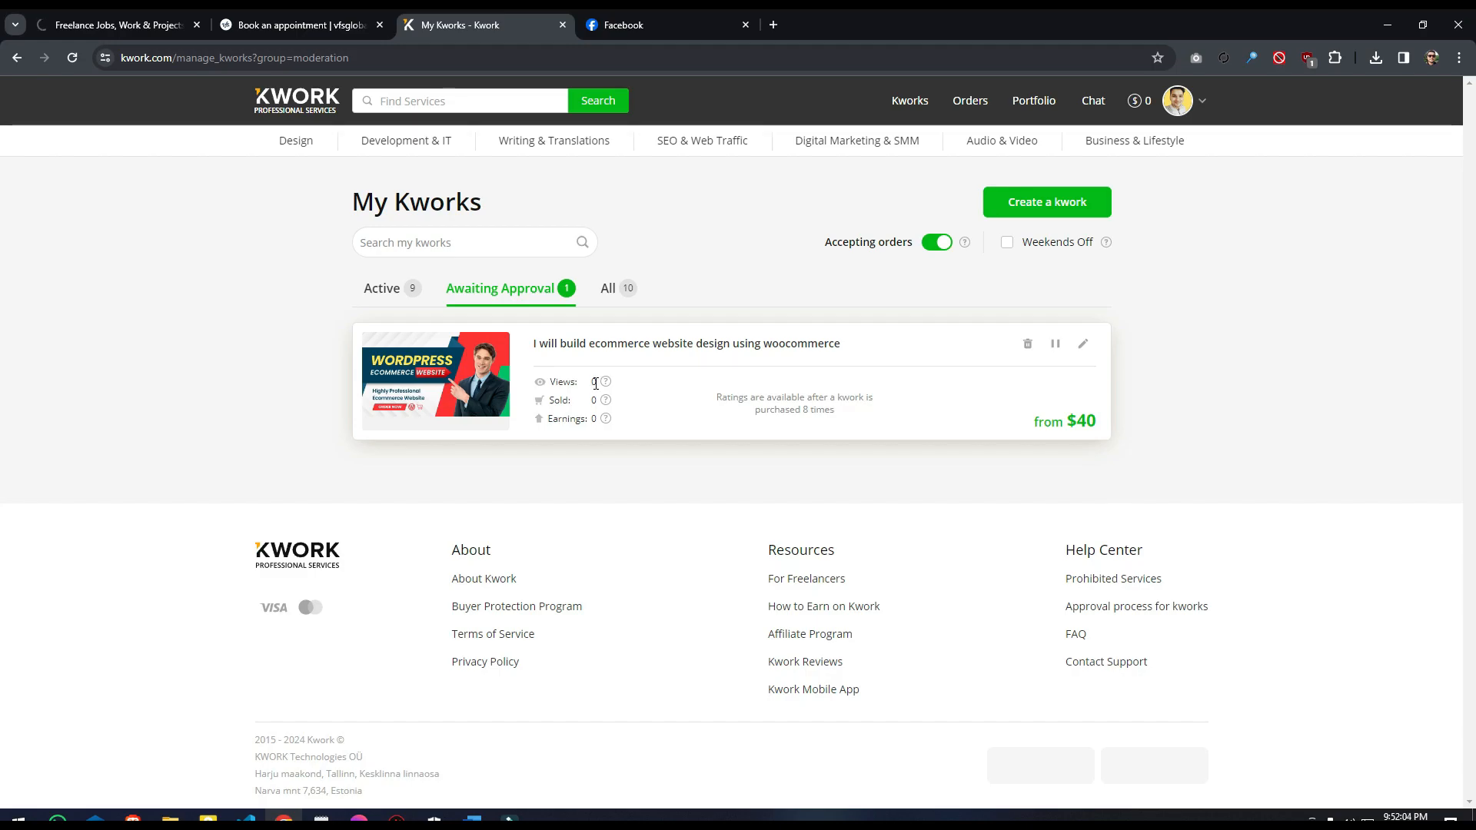
pyautogui.doubleClick(593, 400)
pyautogui.doubleClick(593, 418)
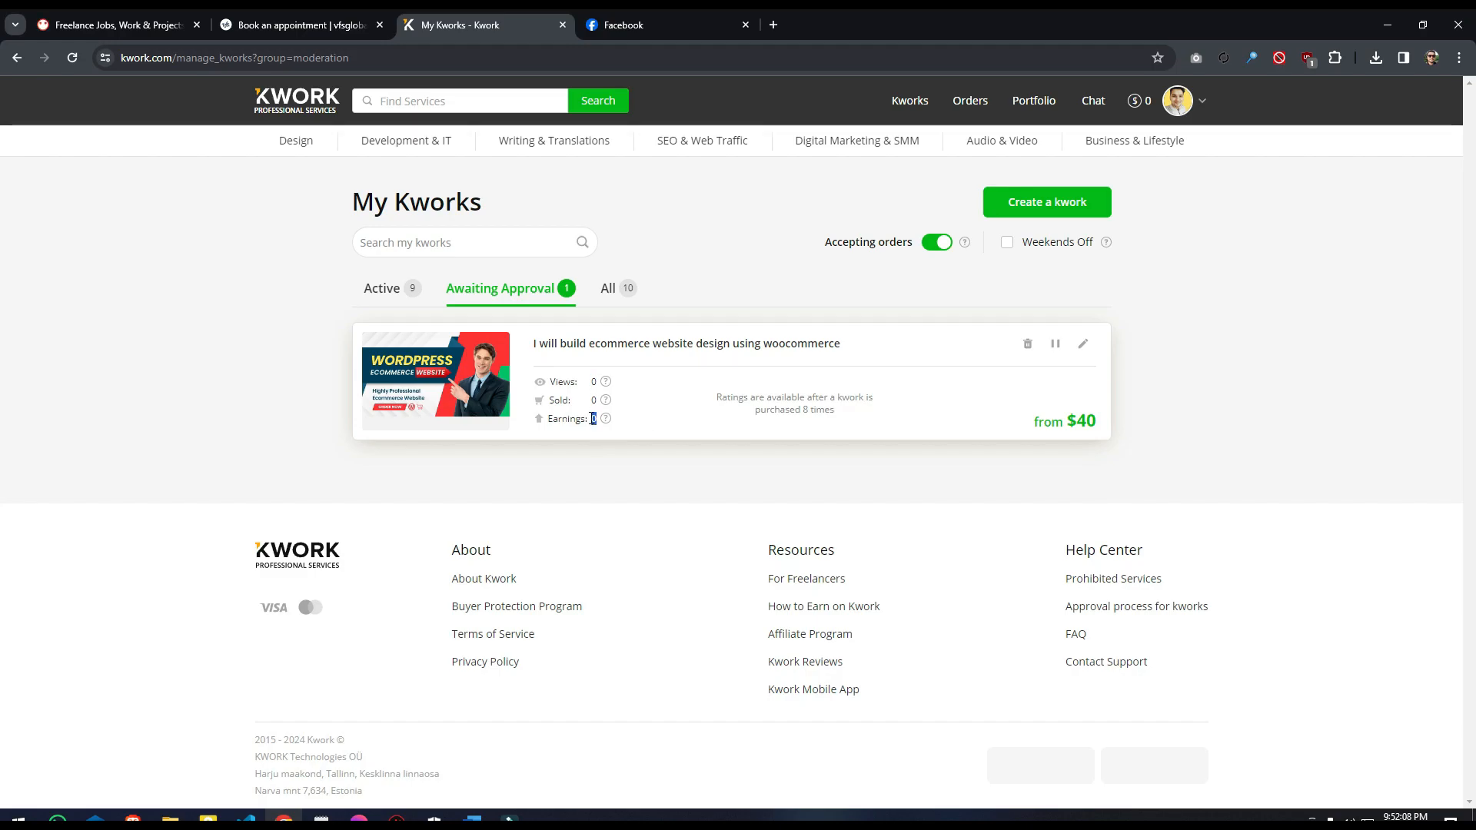